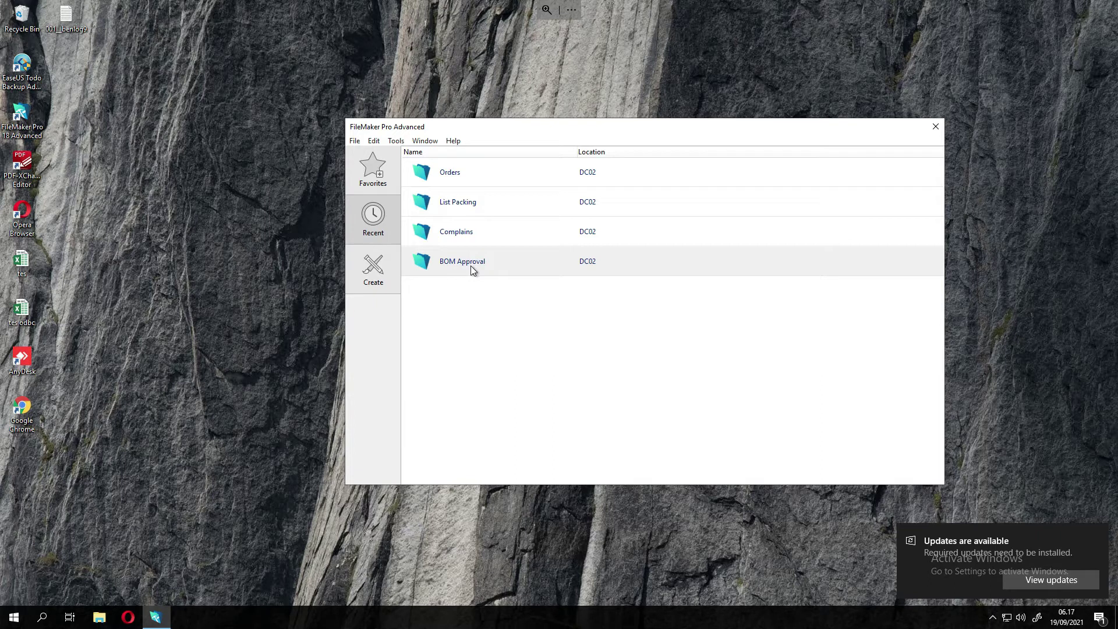
# - Open the BOM Approval database from host DC02
pyautogui.click(356, 142)
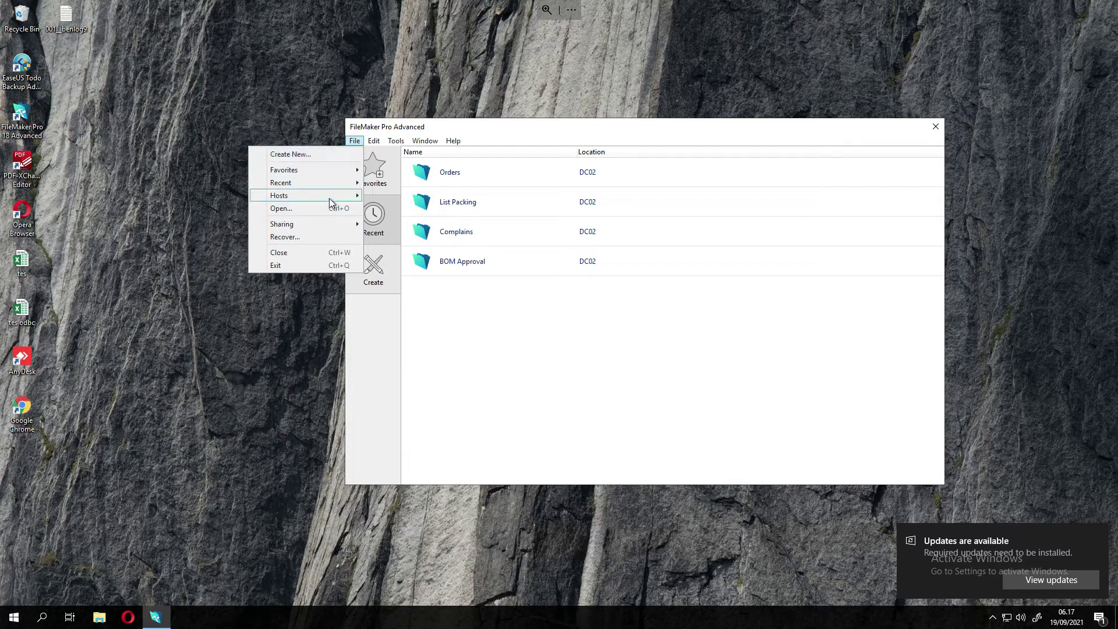
pyautogui.moveTo(328, 197)
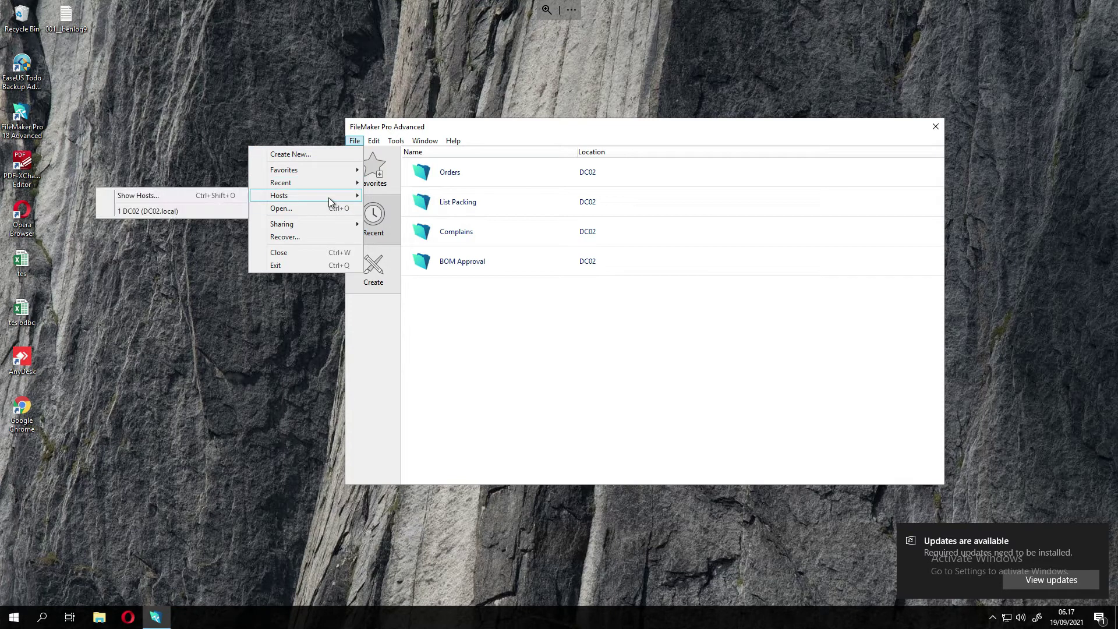
pyautogui.click(148, 211)
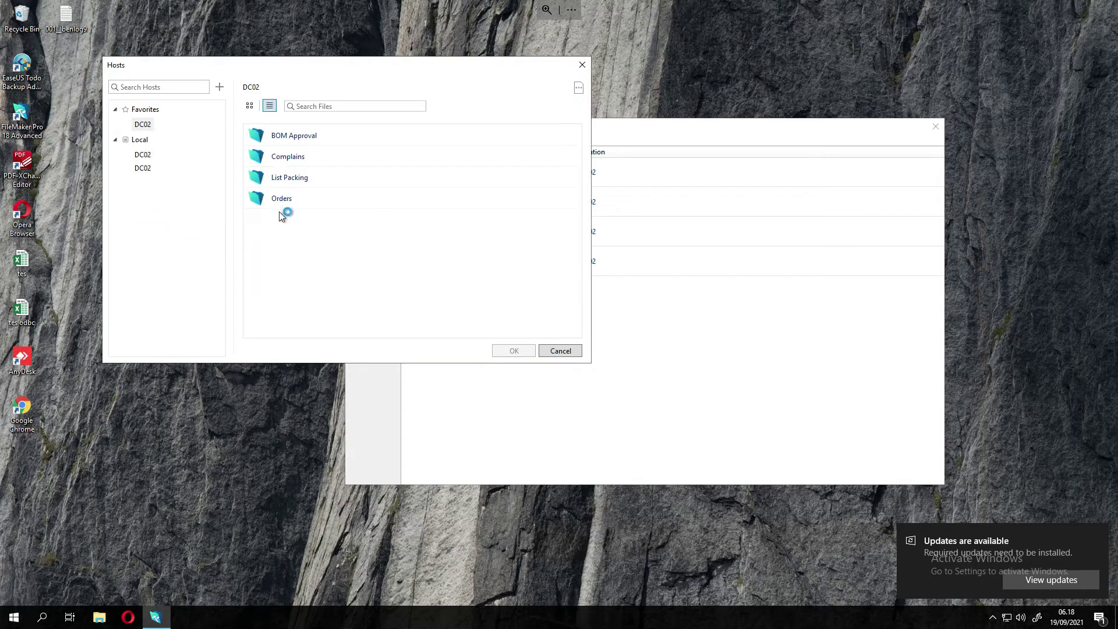
pyautogui.moveTo(331, 72); pyautogui.dragTo(908, 87)
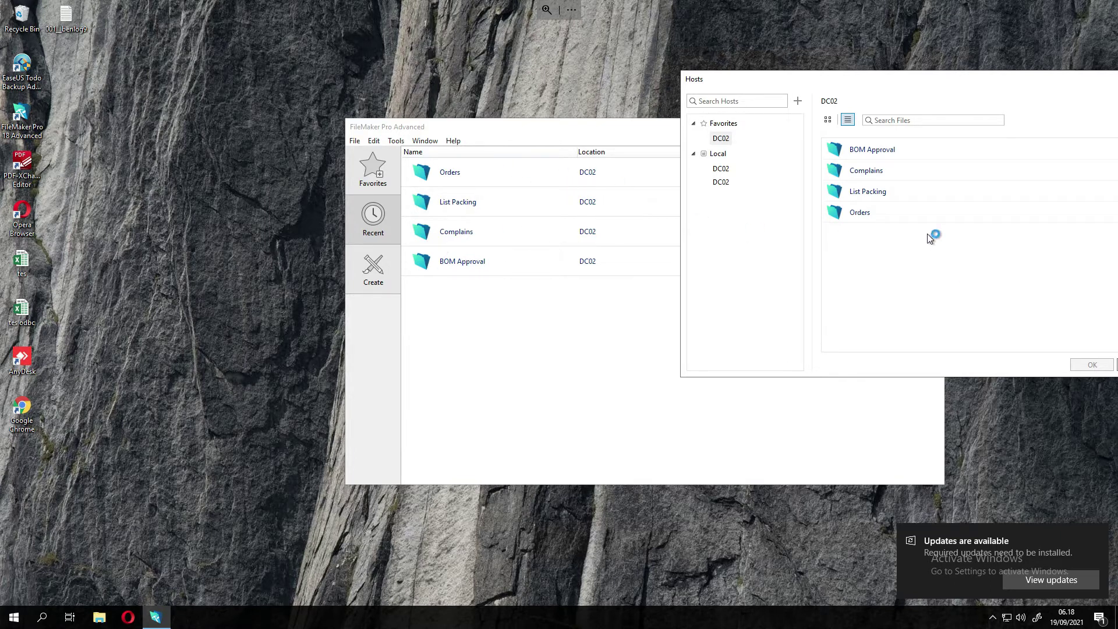
pyautogui.click(879, 154)
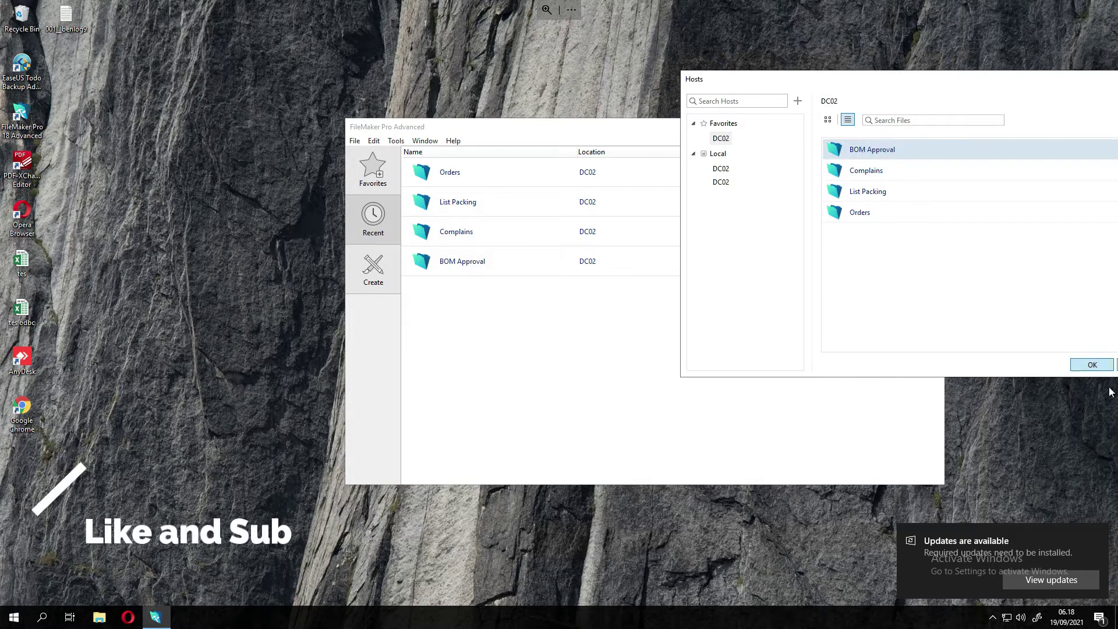
pyautogui.click(1090, 365)
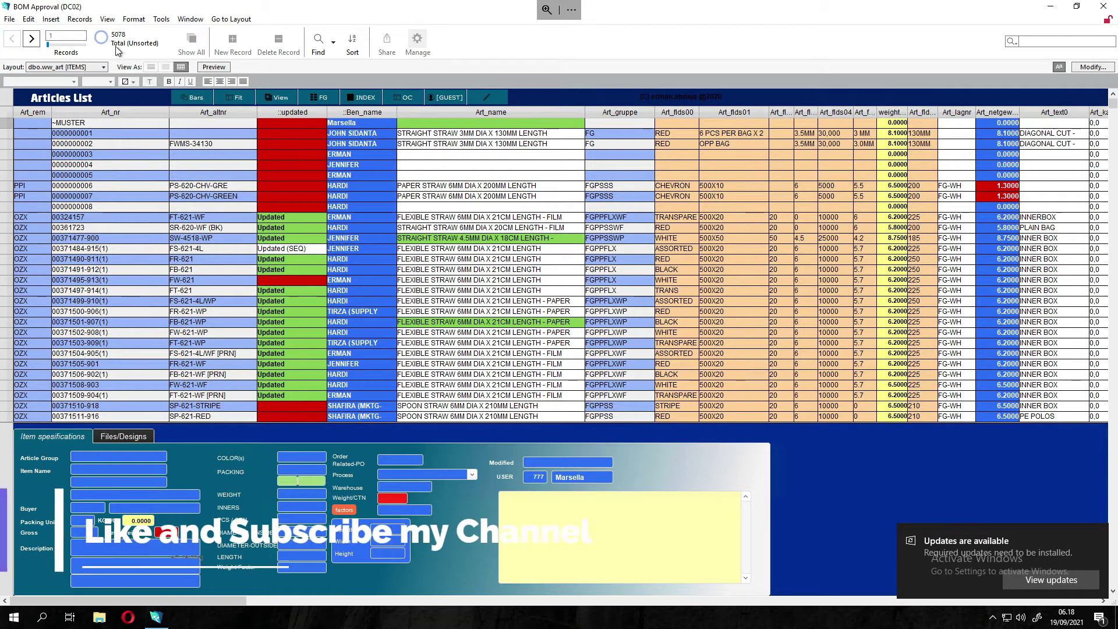
# - Hide and restore the status toolbar twice with the Articles List's Bars toggle
pyautogui.click(195, 99)
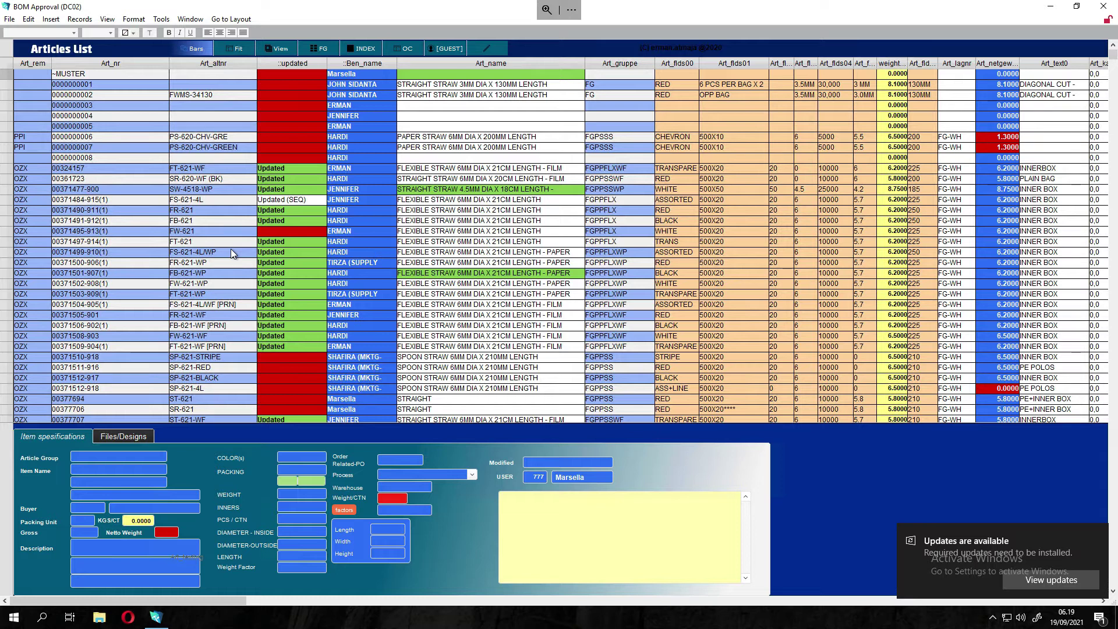
pyautogui.click(189, 50)
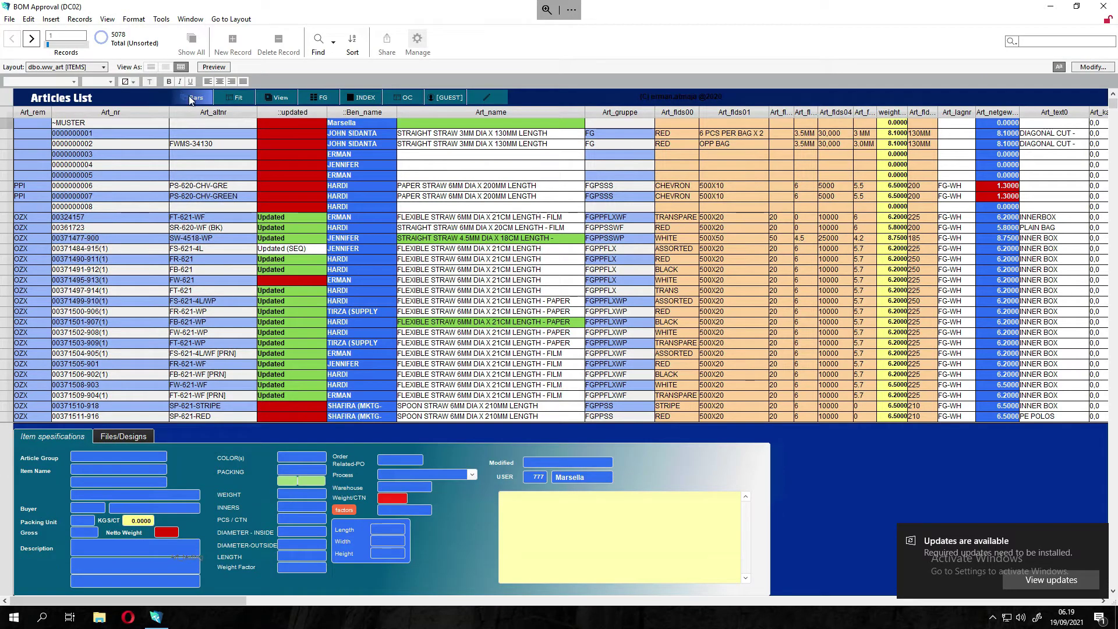
pyautogui.click(190, 100)
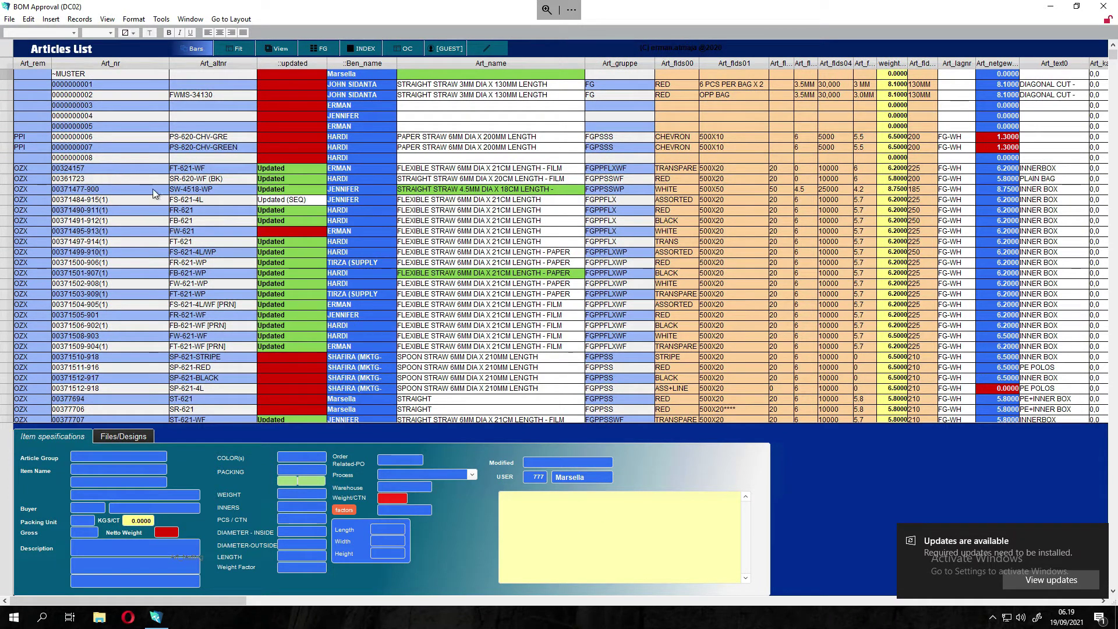
pyautogui.click(200, 51)
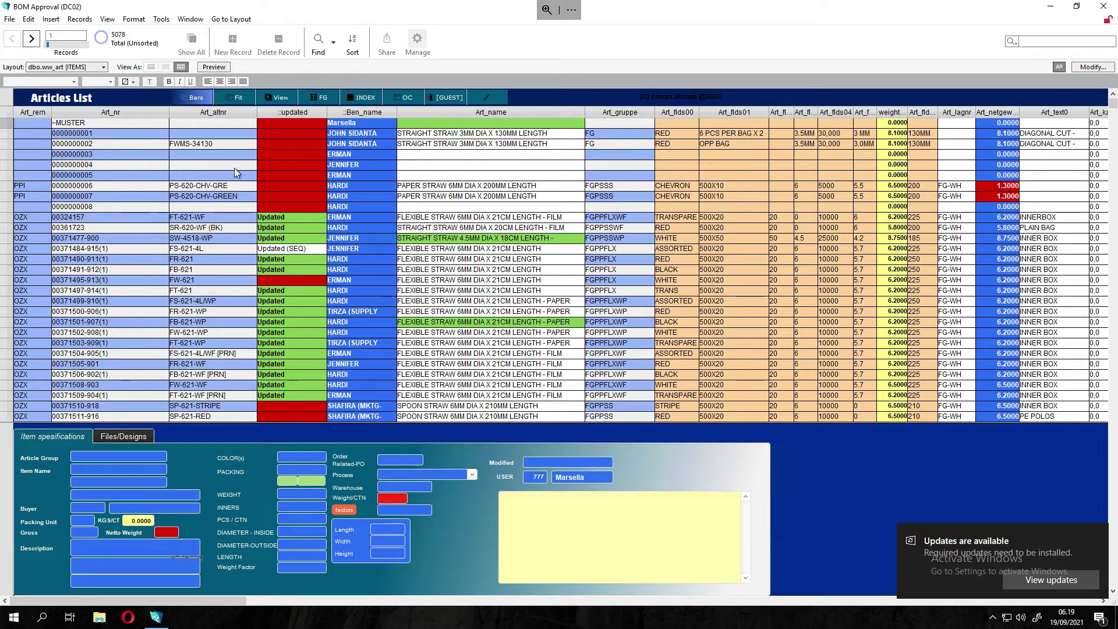
# - Apply Fit to the Articles List window, shift it slightly, and switch it between maximized and restored size
pyautogui.click(228, 99)
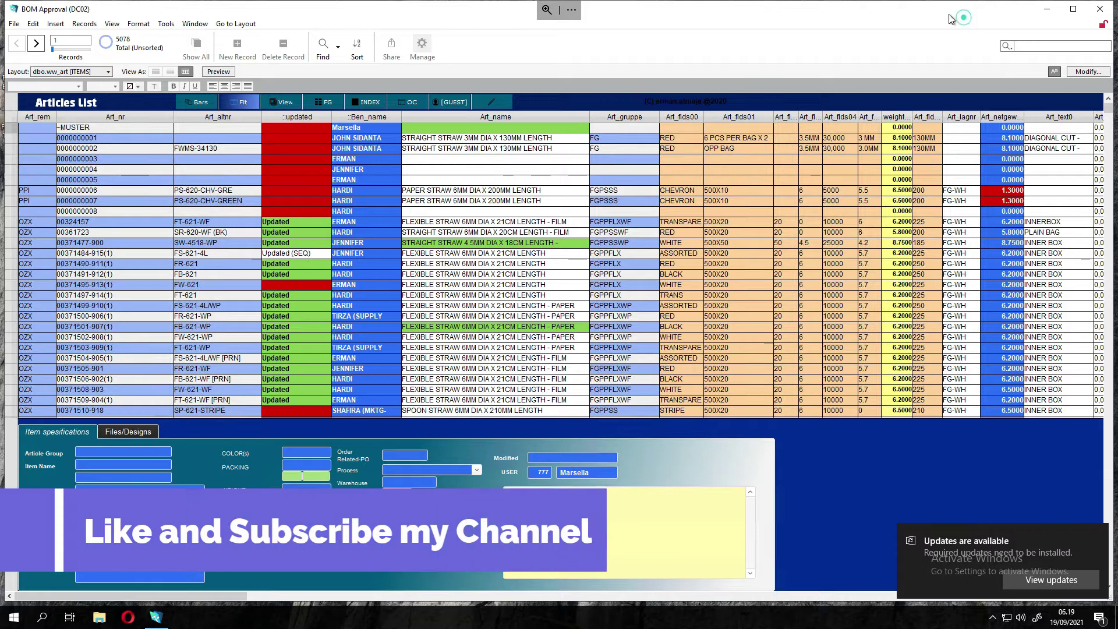
pyautogui.moveTo(962, 13); pyautogui.dragTo(933, 12)
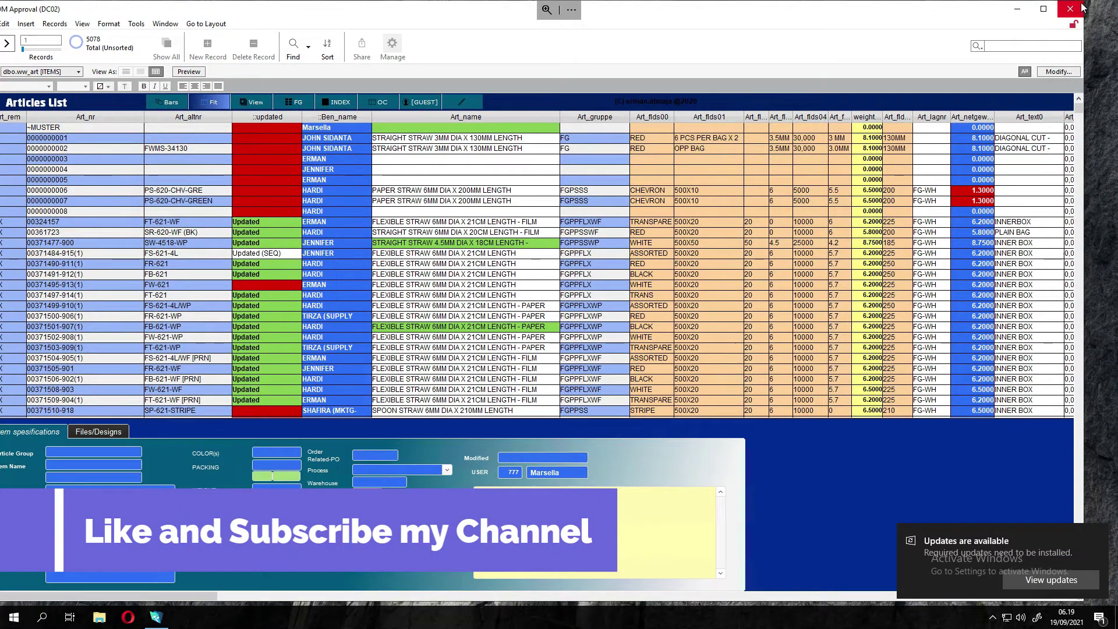
pyautogui.click(1046, 12)
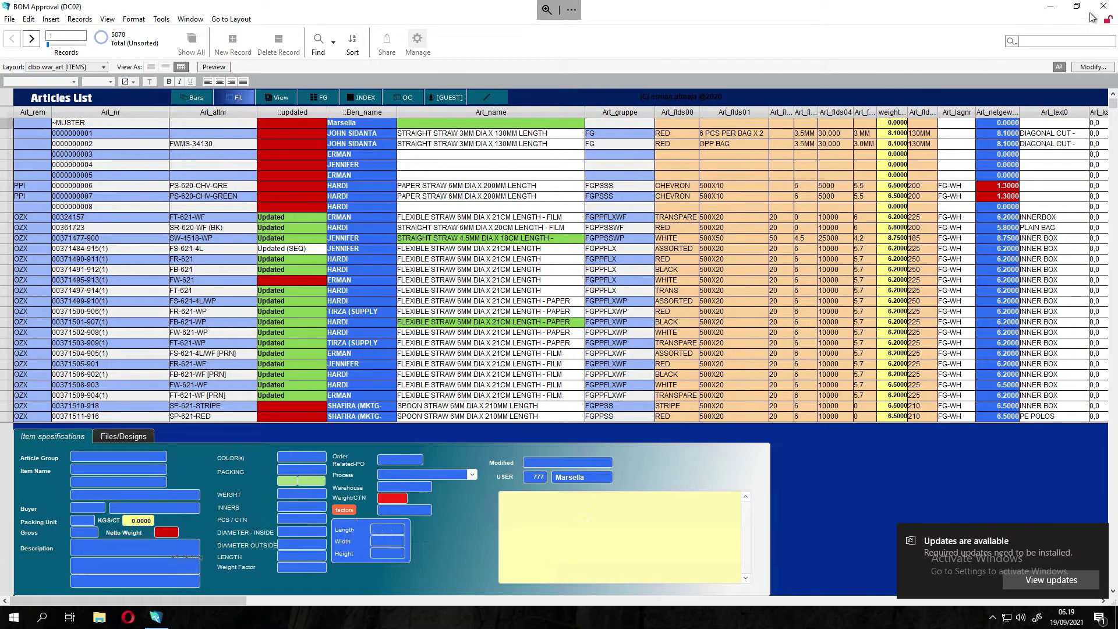
pyautogui.moveTo(1083, 18)
pyautogui.click(1075, 8)
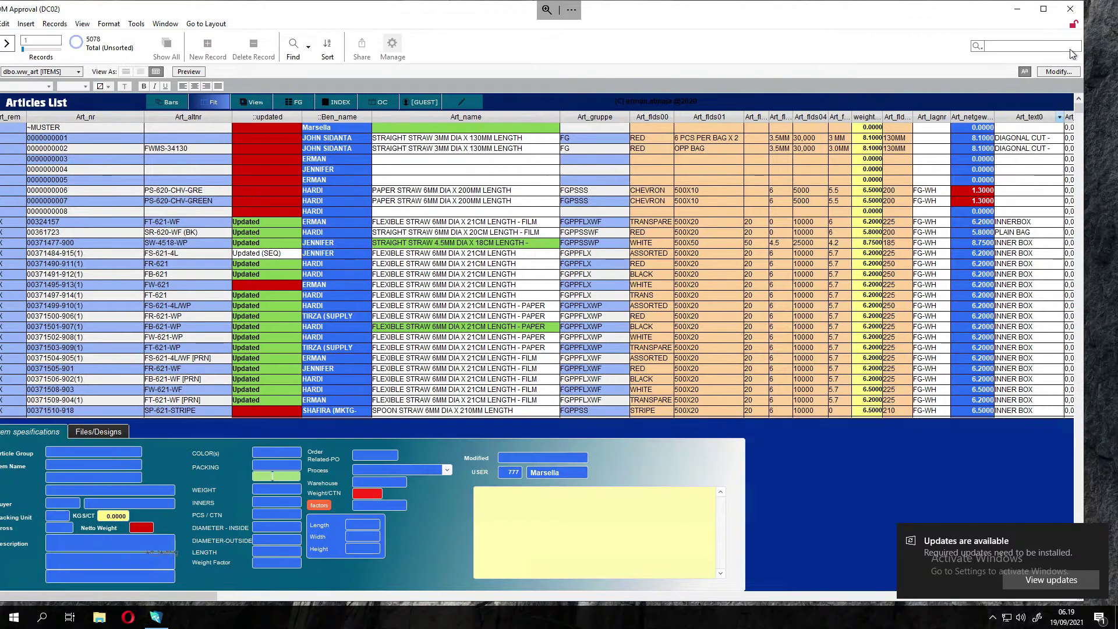
# - Narrow the BOM Approval window to about half the desktop's width and place it beside the desktop icons
pyautogui.moveTo(1084, 27); pyautogui.dragTo(512, 116)
pyautogui.moveTo(302, 25); pyautogui.dragTo(371, 25)
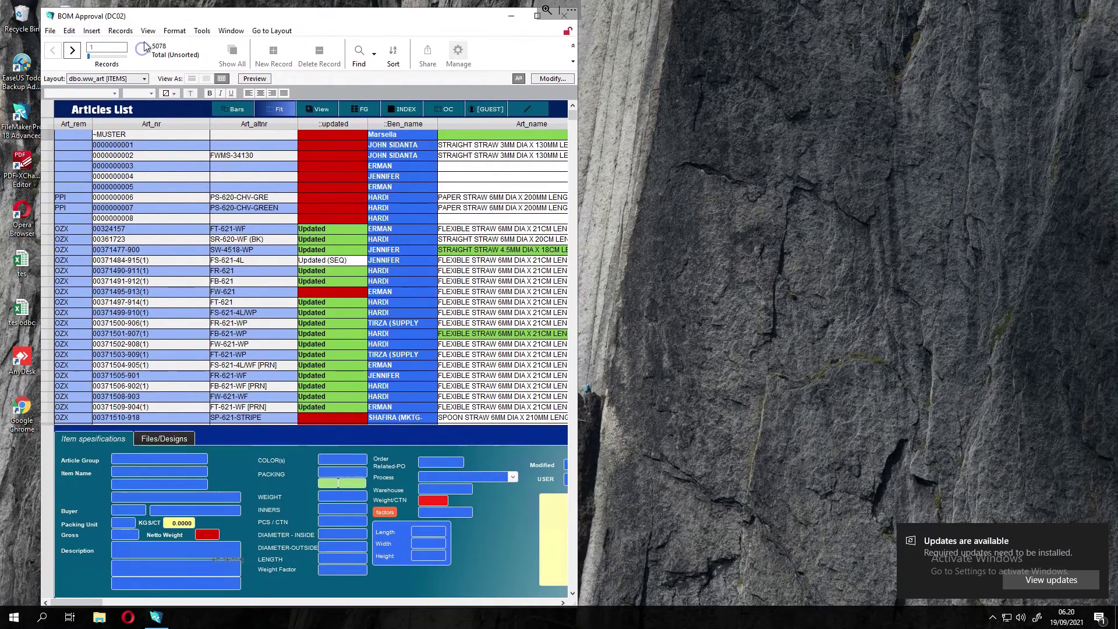
pyautogui.click(50, 31)
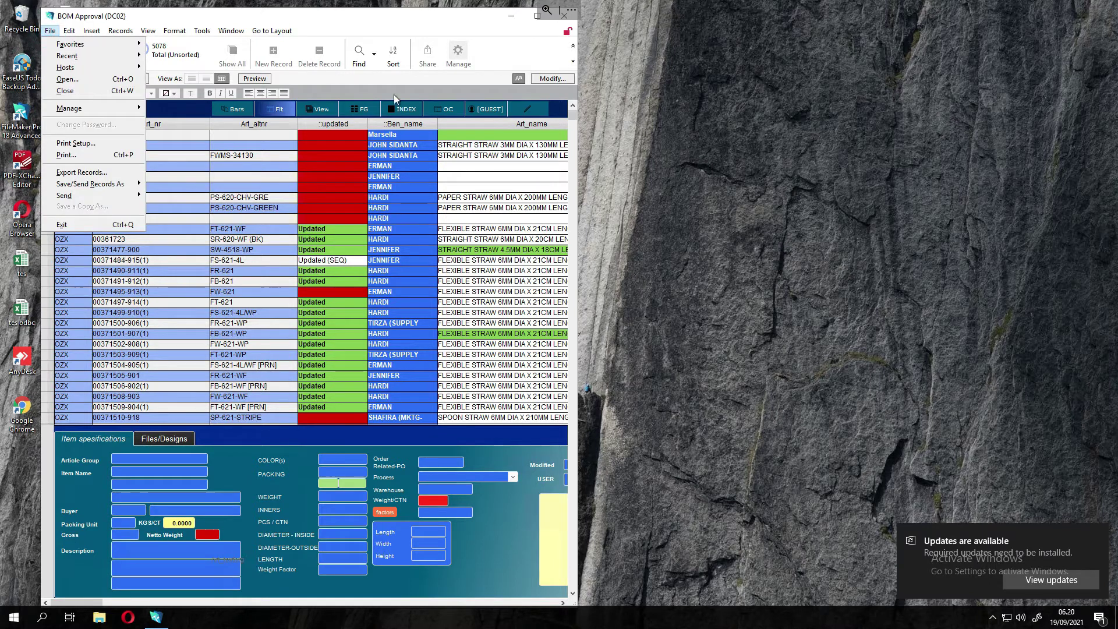
pyautogui.click(391, 24)
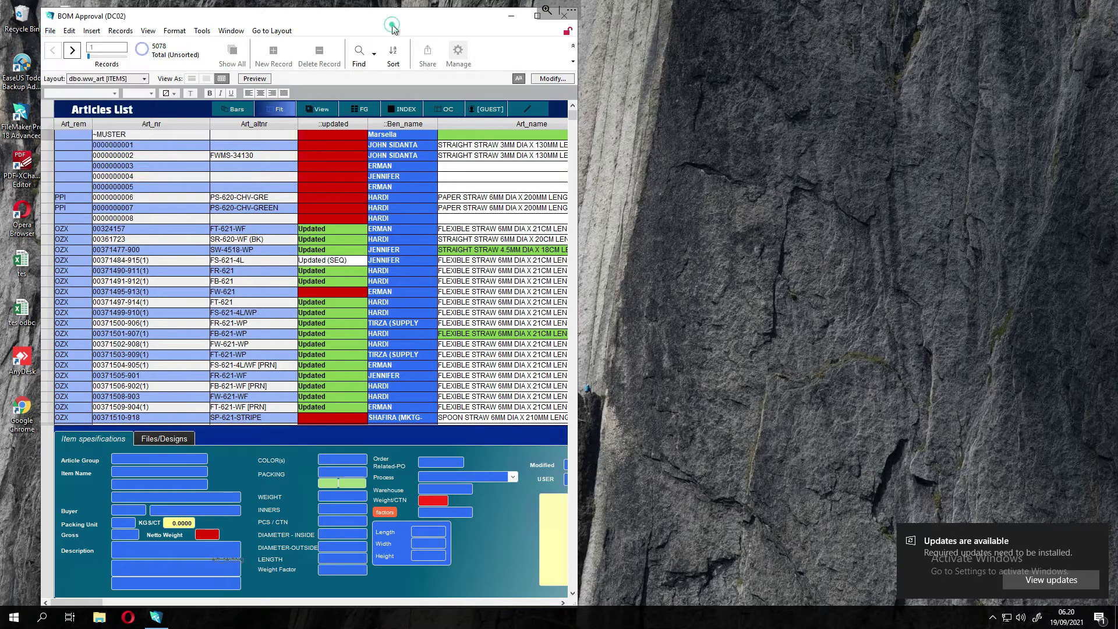
# - Open Order Confirmations from the Articles List, restore the Orders window, and resize it to sit beside the BOM Approval window
pyautogui.click(443, 109)
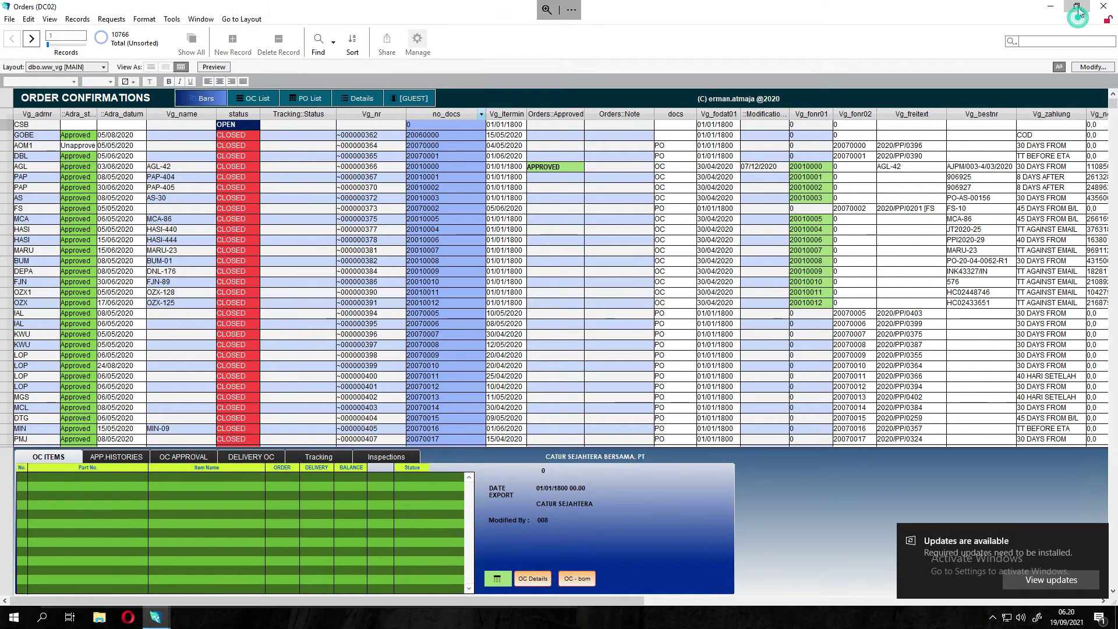
pyautogui.click(1076, 7)
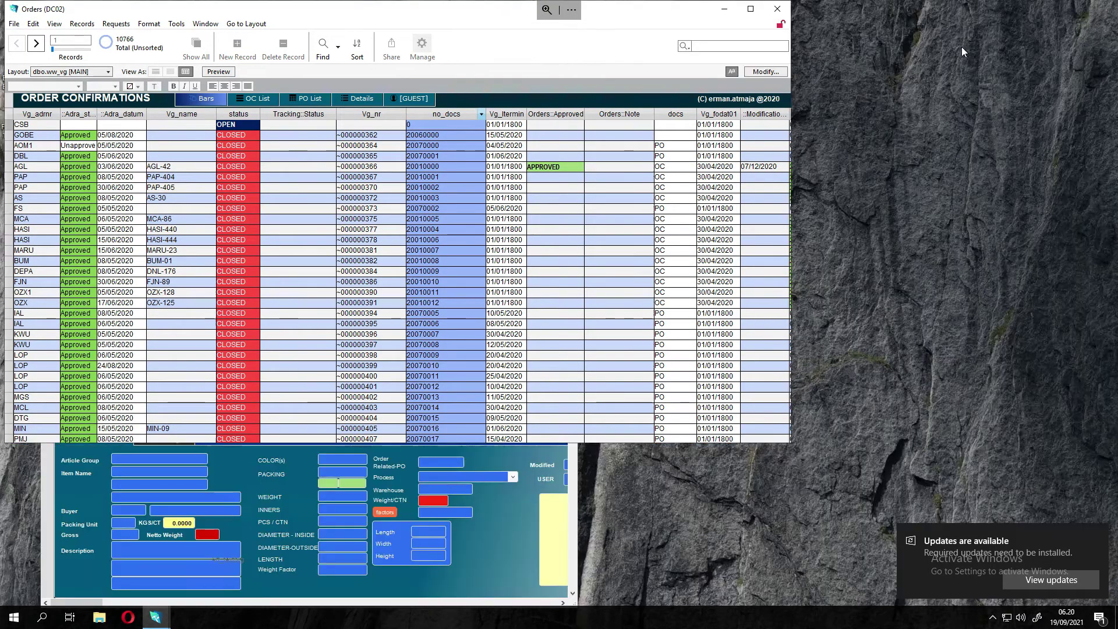
pyautogui.moveTo(174, 11); pyautogui.dragTo(490, 107)
pyautogui.click(322, 241)
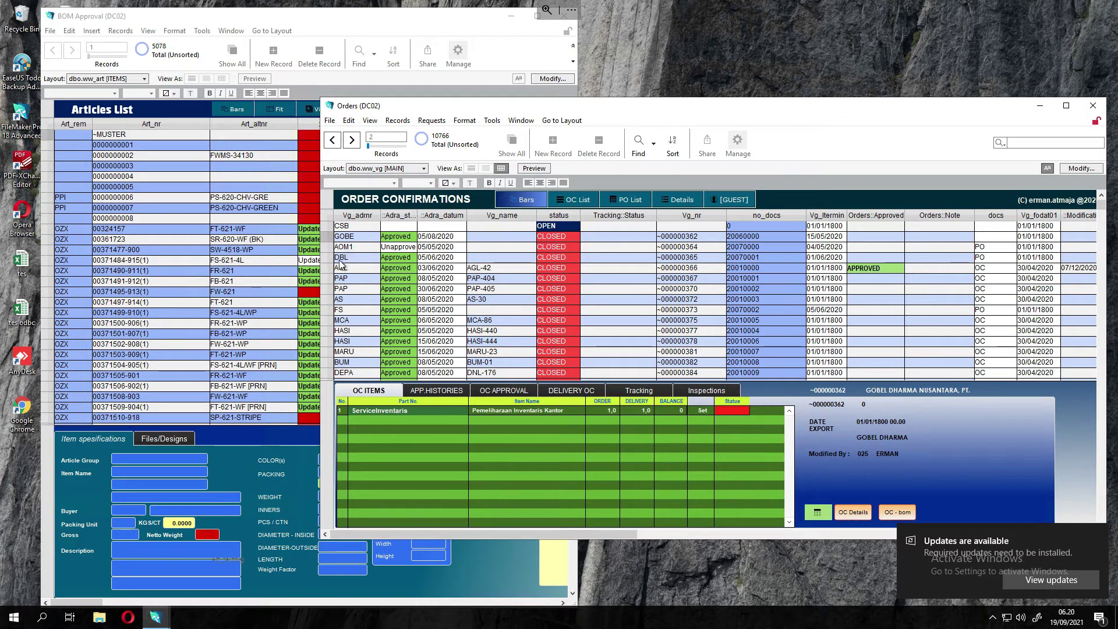
pyautogui.moveTo(321, 249); pyautogui.dragTo(606, 268)
pyautogui.moveTo(716, 106); pyautogui.dragTo(693, 47)
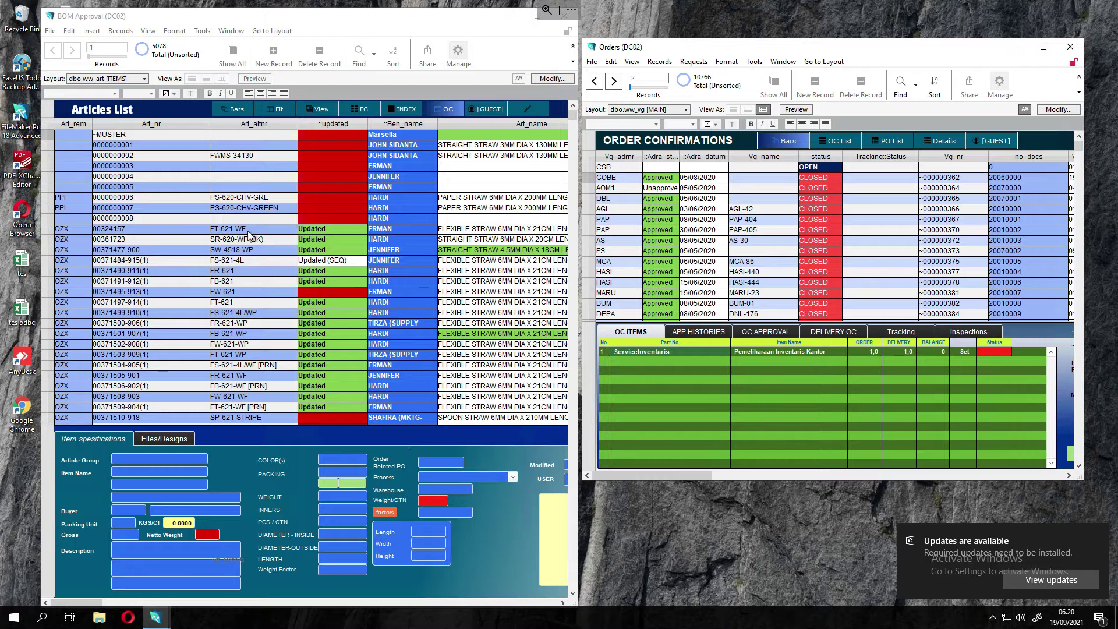
# - Enlarge the narrowed Articles List window with Fit, and try it maximized and restored
pyautogui.click(269, 112)
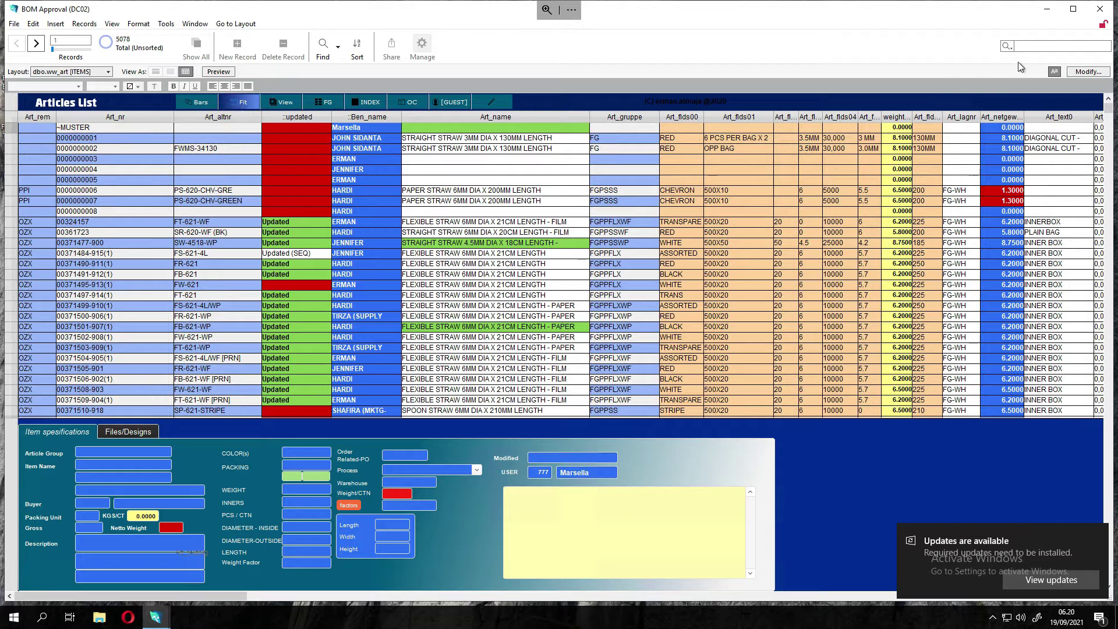
pyautogui.click(1074, 10)
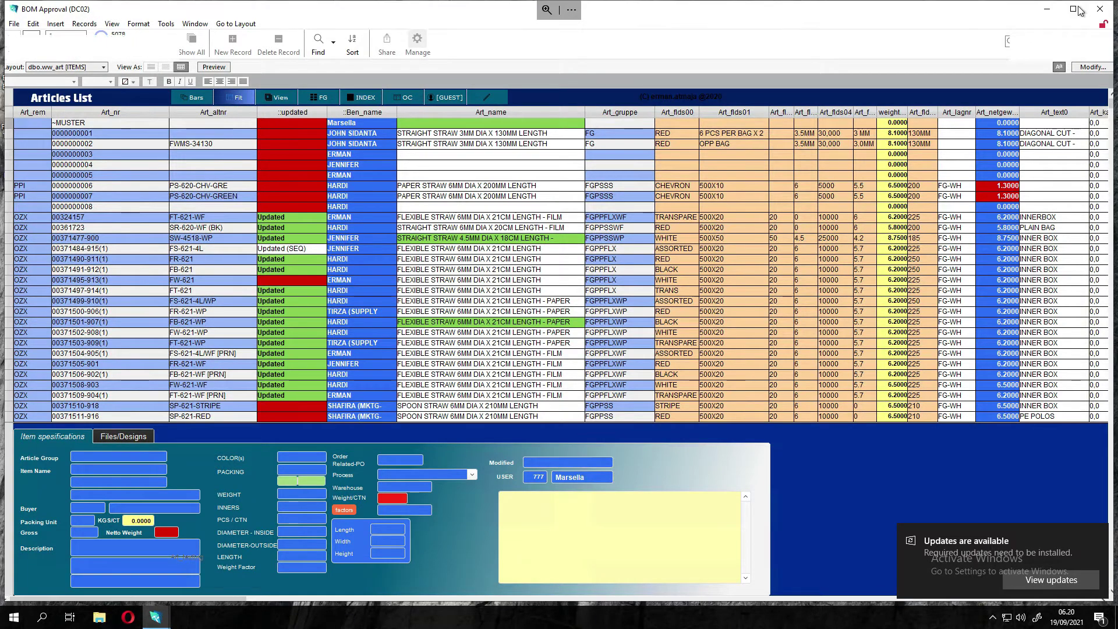
pyautogui.click(1077, 7)
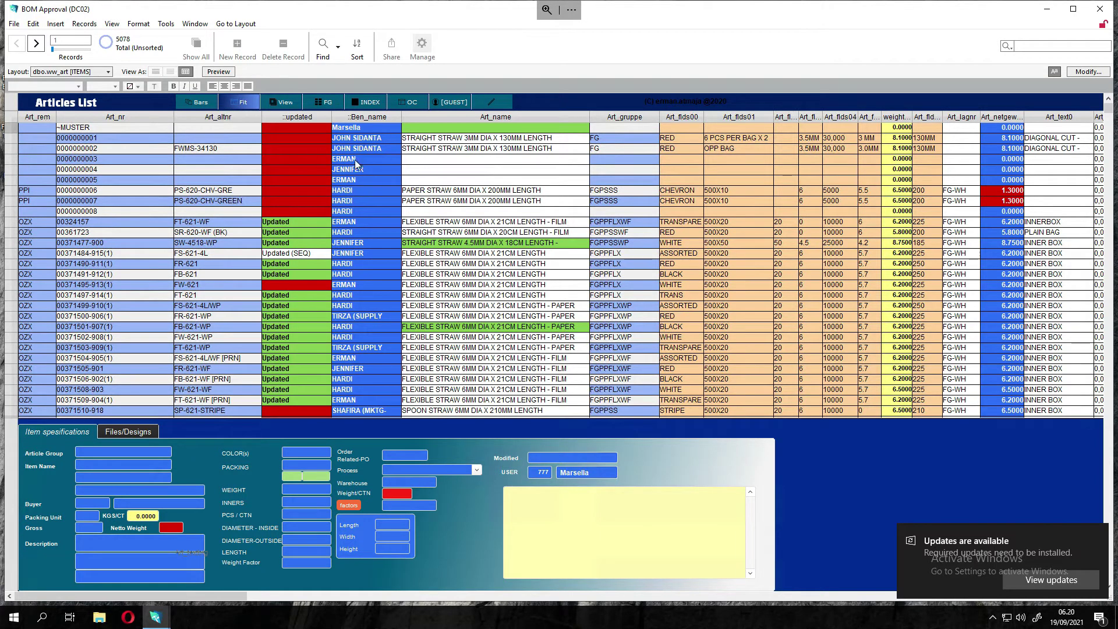
# - Browse the full Articles List and inspect the item specifications of several articles, including FR-621-WP and SW-321-WP
pyautogui.click(842, 211)
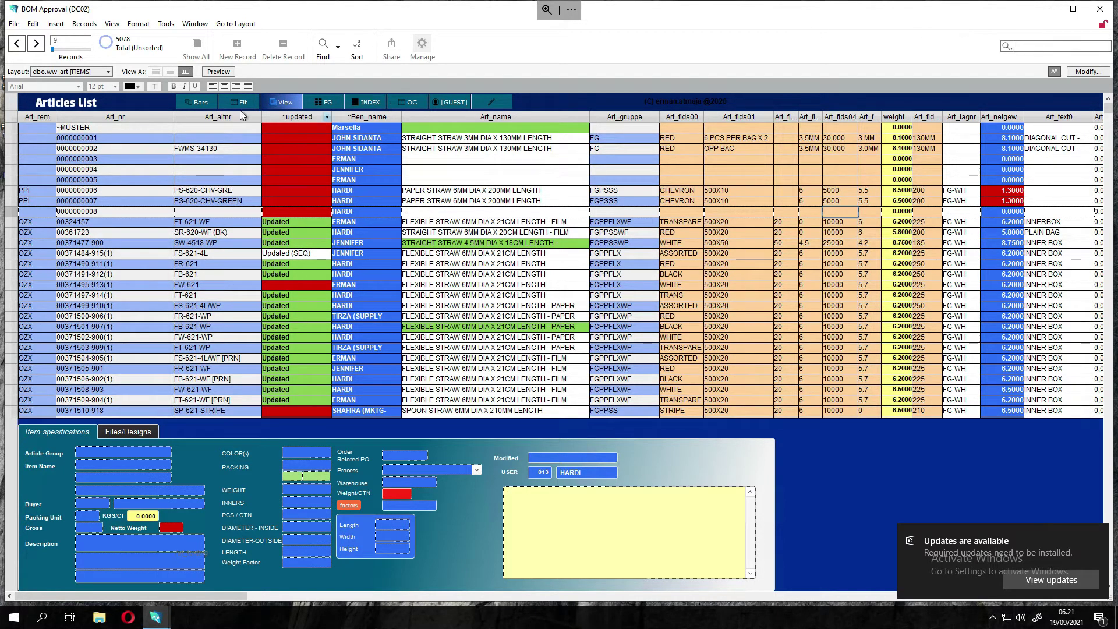
pyautogui.click(408, 179)
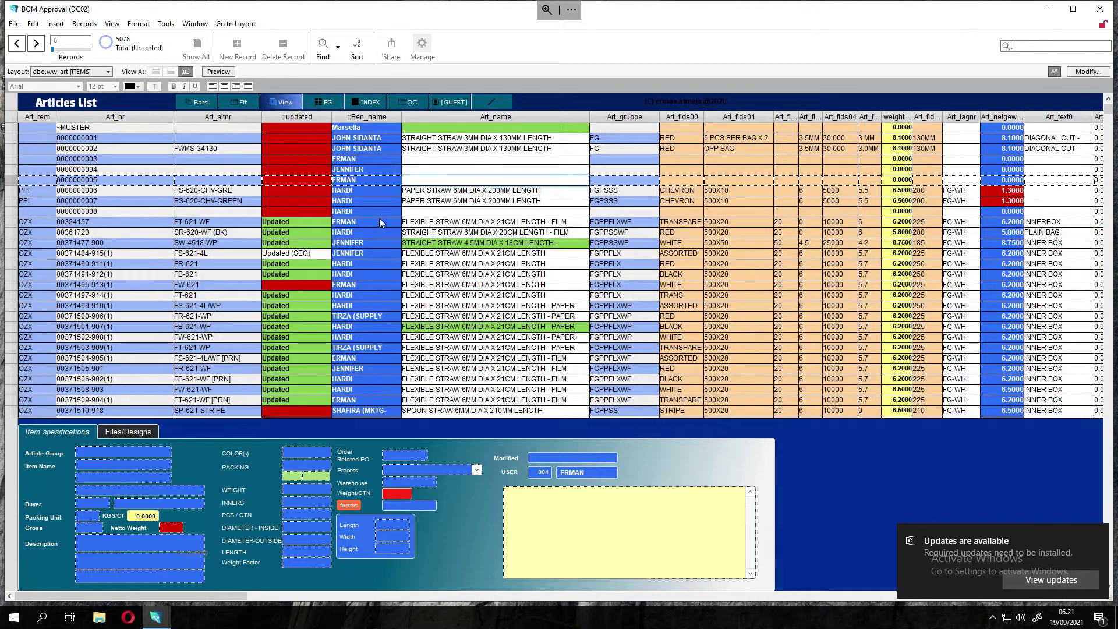
pyautogui.scroll(-2, 380, 223)
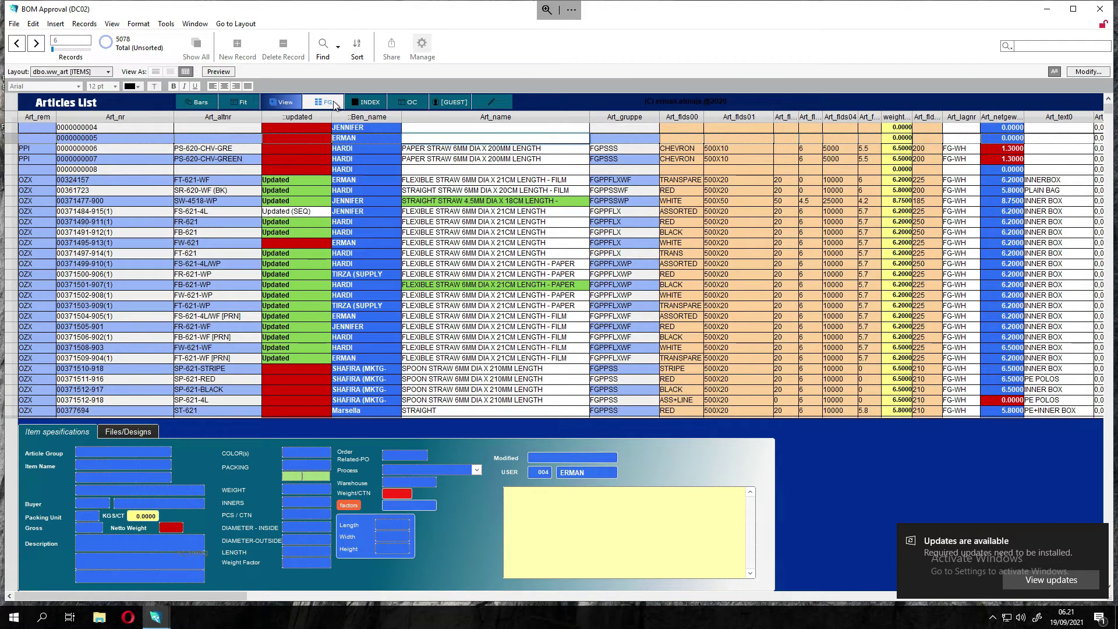
pyautogui.click(561, 276)
pyautogui.scroll(-4, 557, 269)
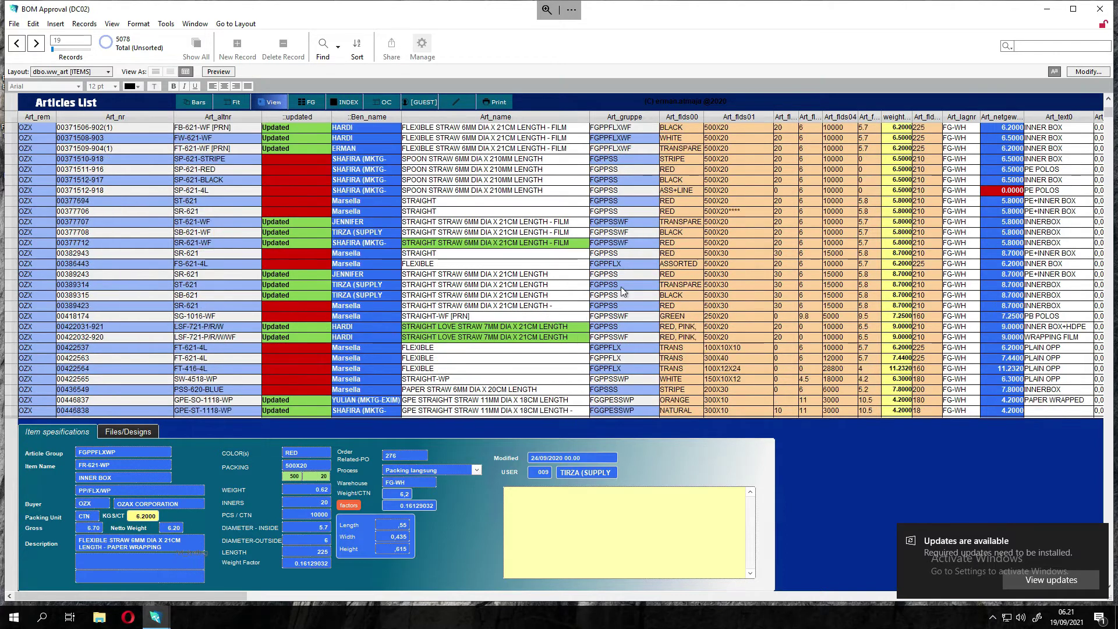
pyautogui.scroll(-9, 658, 346)
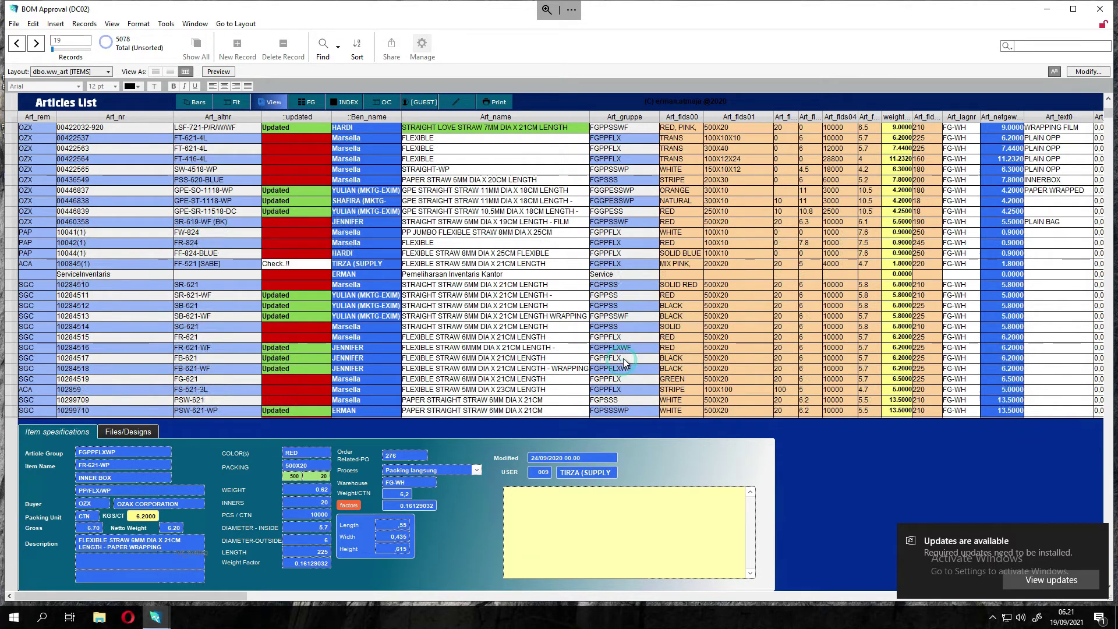
pyautogui.click(627, 360)
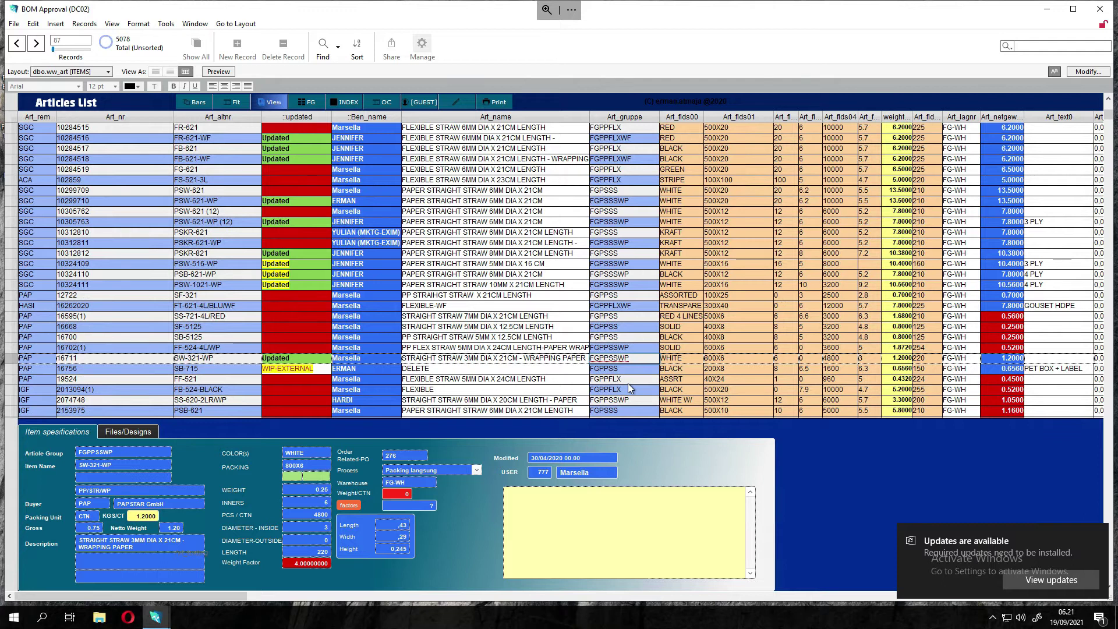
pyautogui.scroll(-4, 627, 383)
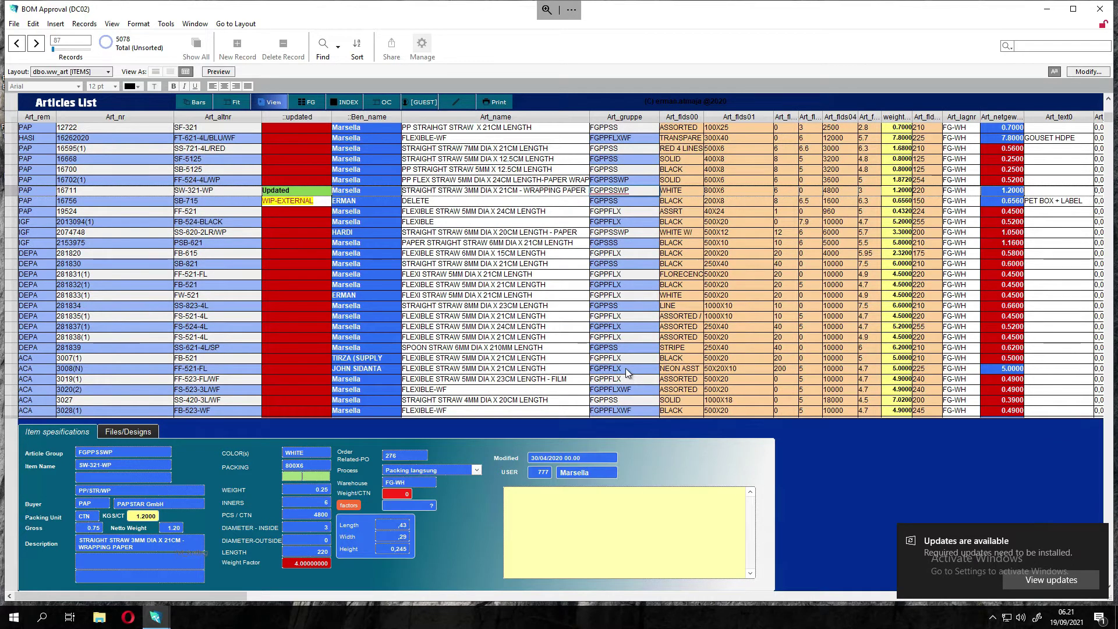
pyautogui.scroll(-8, 625, 368)
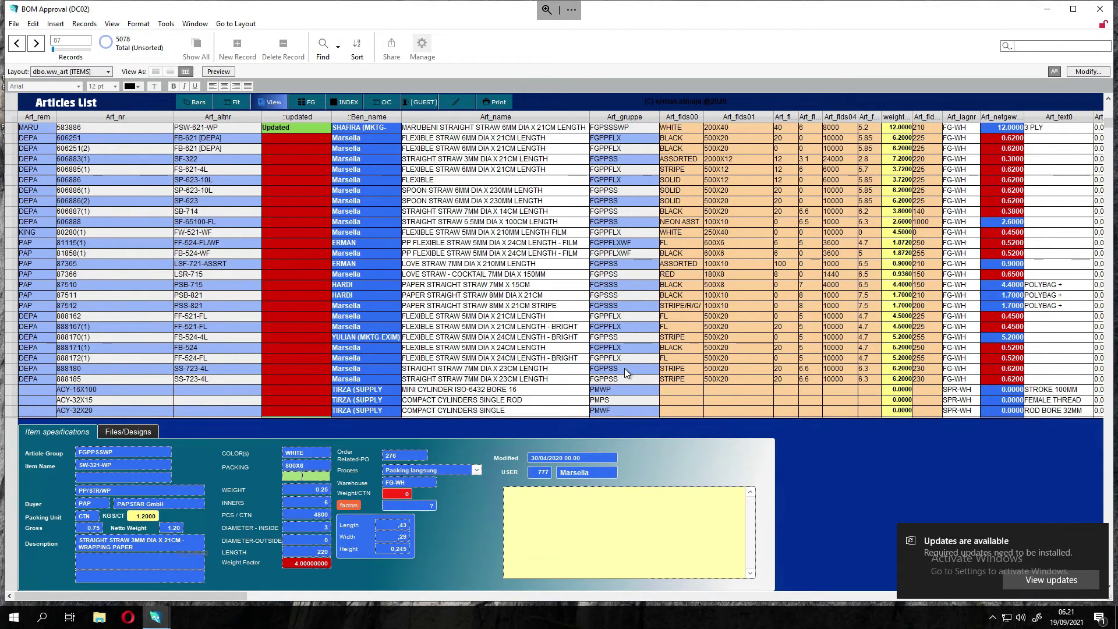
pyautogui.scroll(-5, 624, 368)
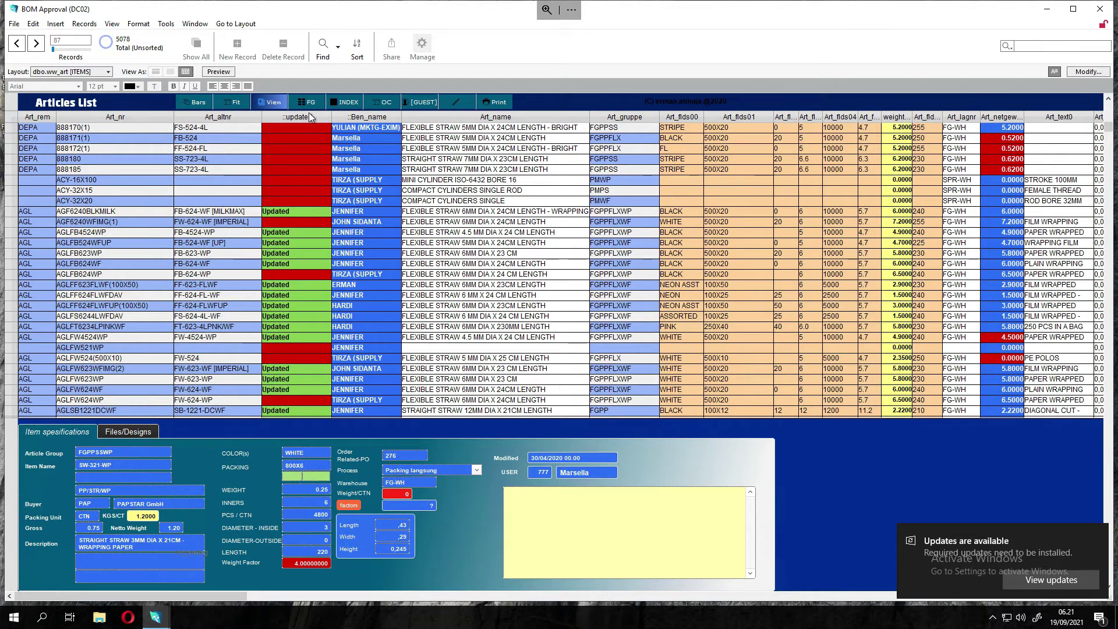
pyautogui.scroll(-10, 313, 116)
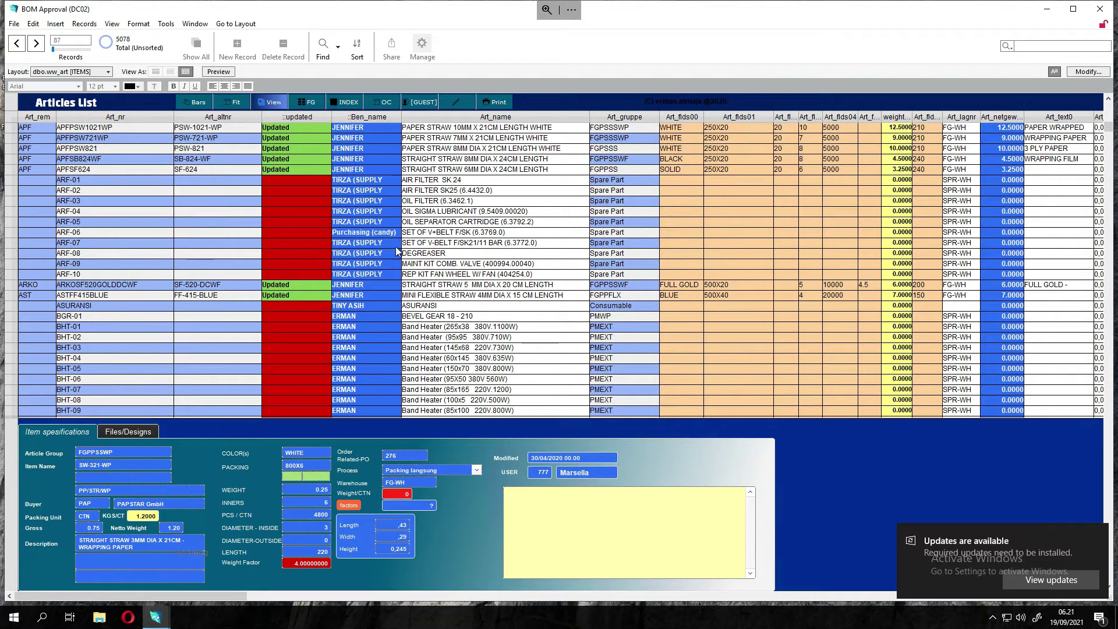
# - Filter the Articles List to show only the FG articles
pyautogui.click(310, 103)
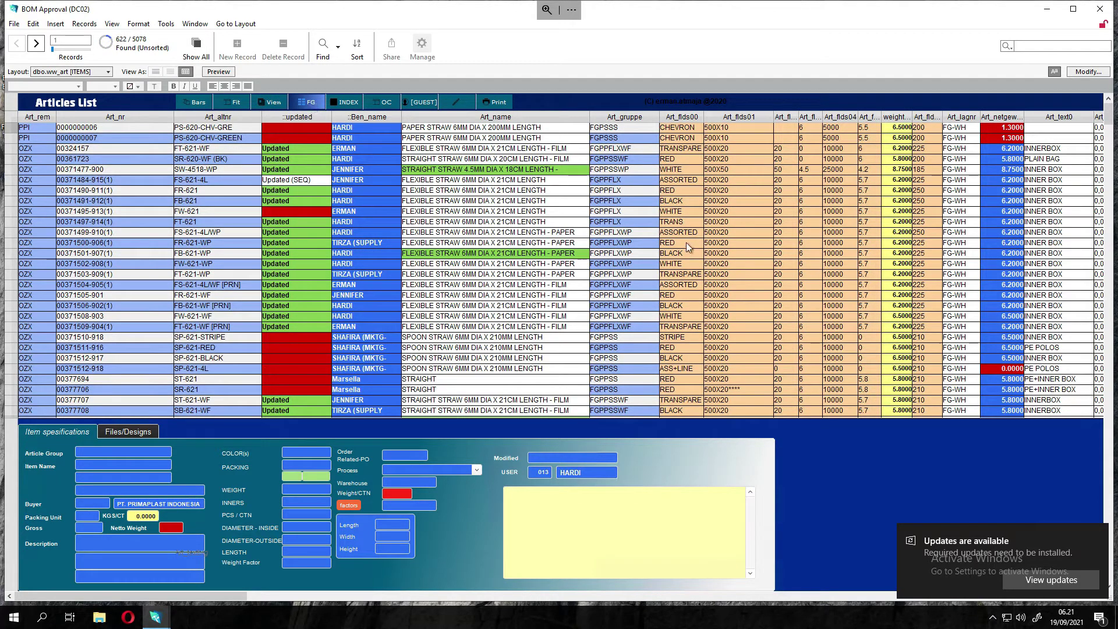
# - Examine the FG articles through the list, starting from FB-621, checking their article groups, update status and responsible users
pyautogui.click(604, 201)
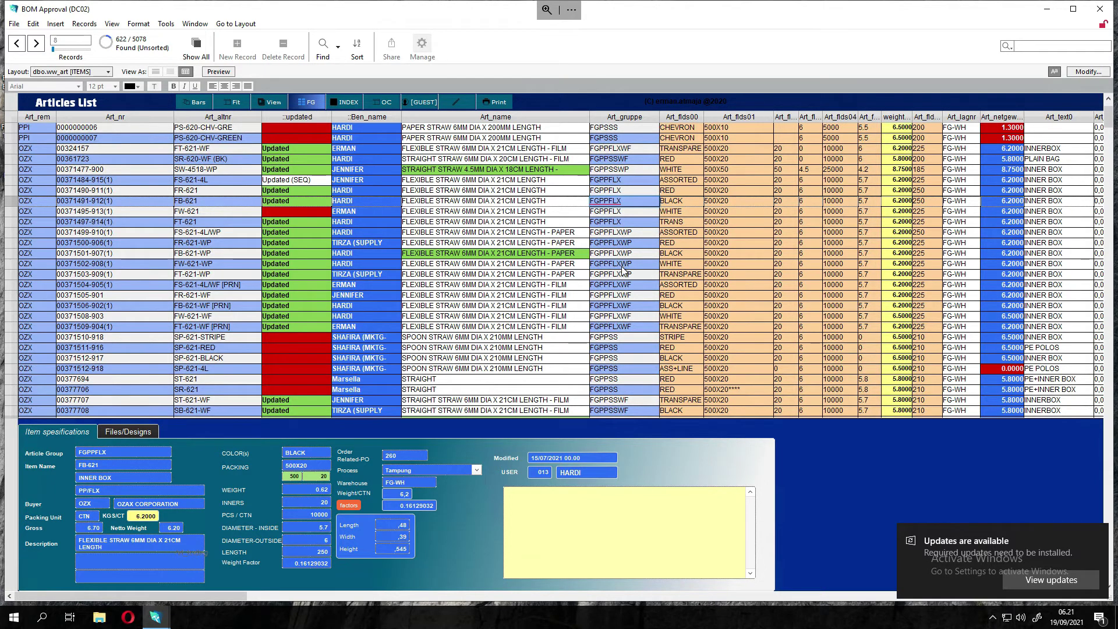
pyautogui.scroll(-10, 618, 291)
pyautogui.scroll(-10, 618, 296)
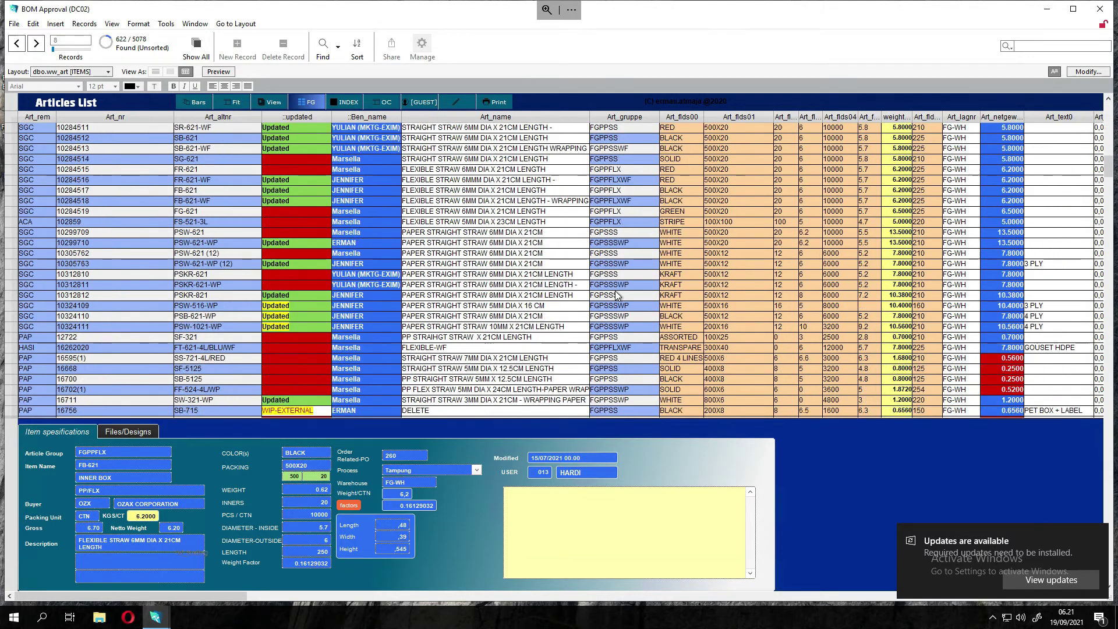
pyautogui.scroll(-5, 617, 295)
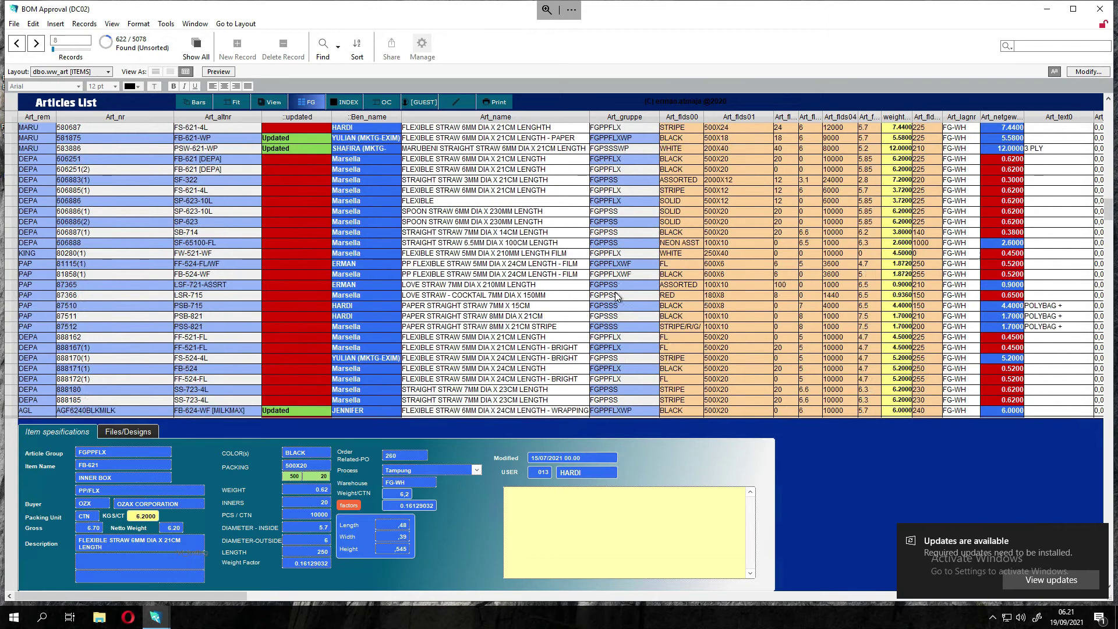
pyautogui.scroll(-10, 618, 296)
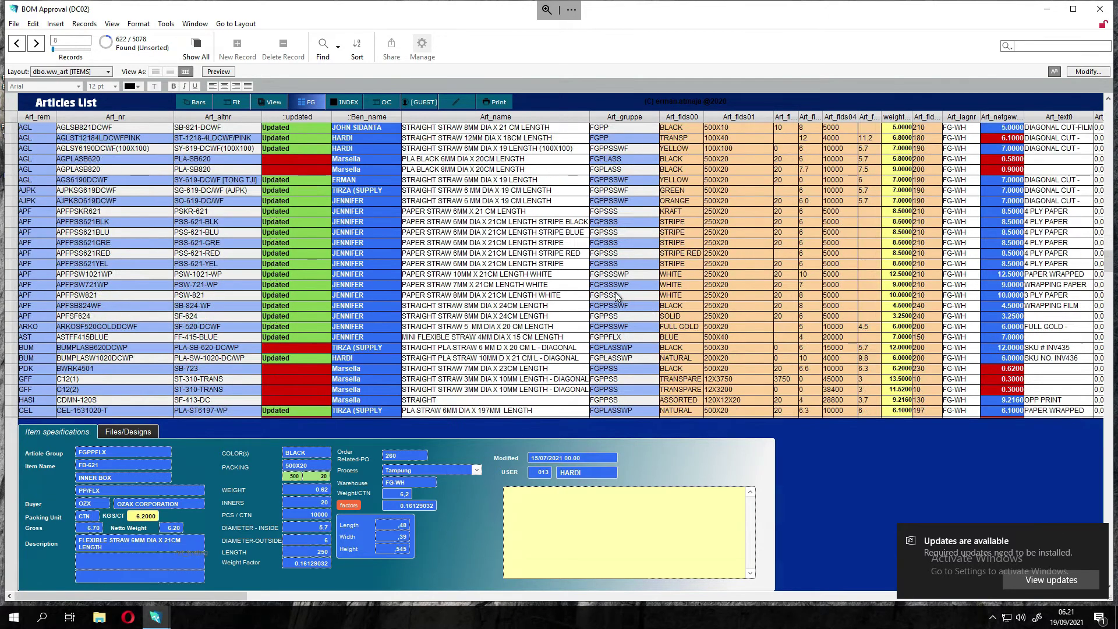
pyautogui.scroll(-10, 617, 297)
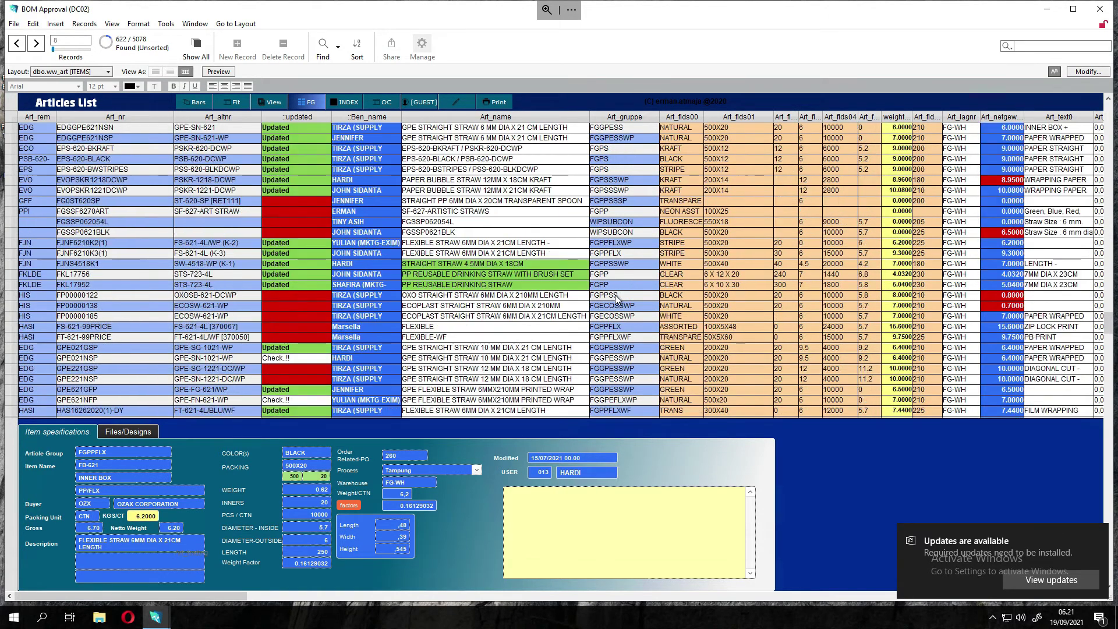
pyautogui.scroll(-10, 618, 298)
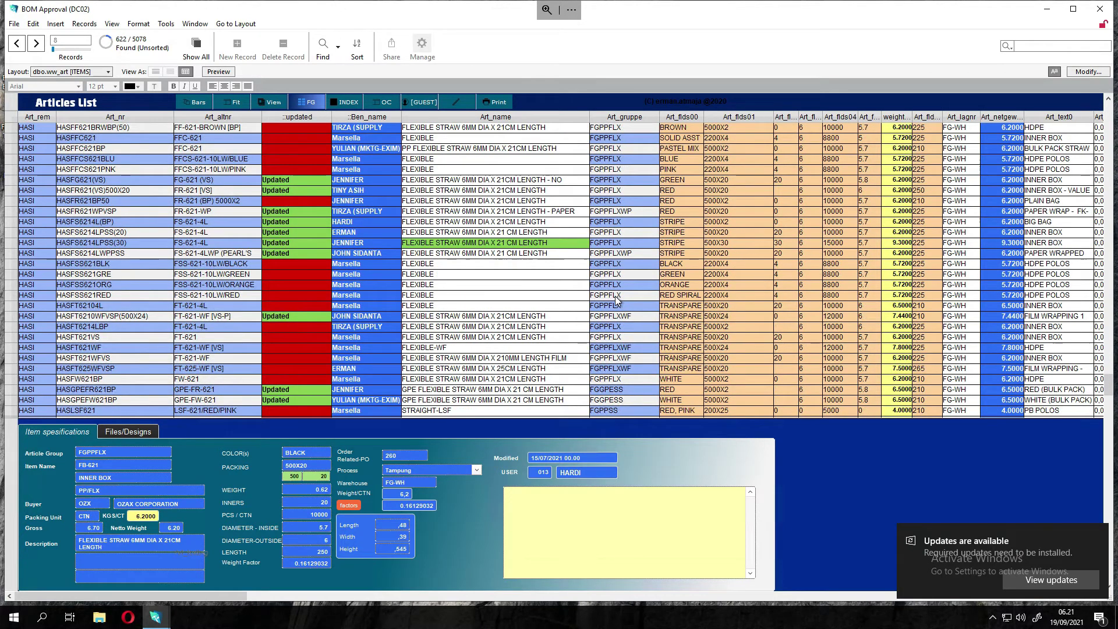
pyautogui.scroll(-8, 642, 288)
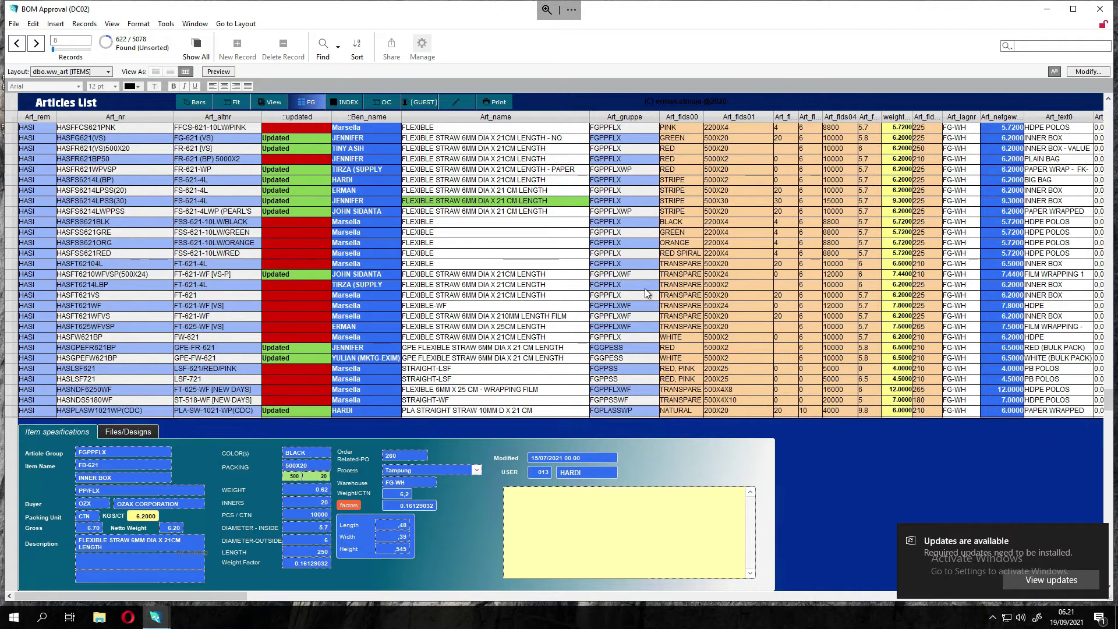
pyautogui.scroll(-15, 645, 299)
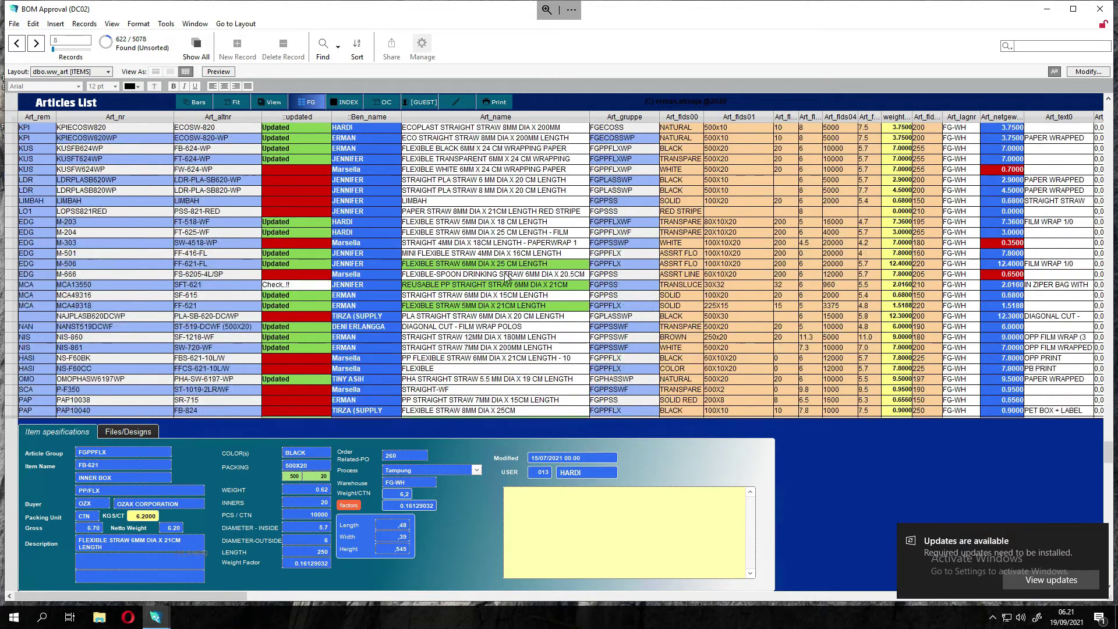
pyautogui.scroll(8, 344, 112)
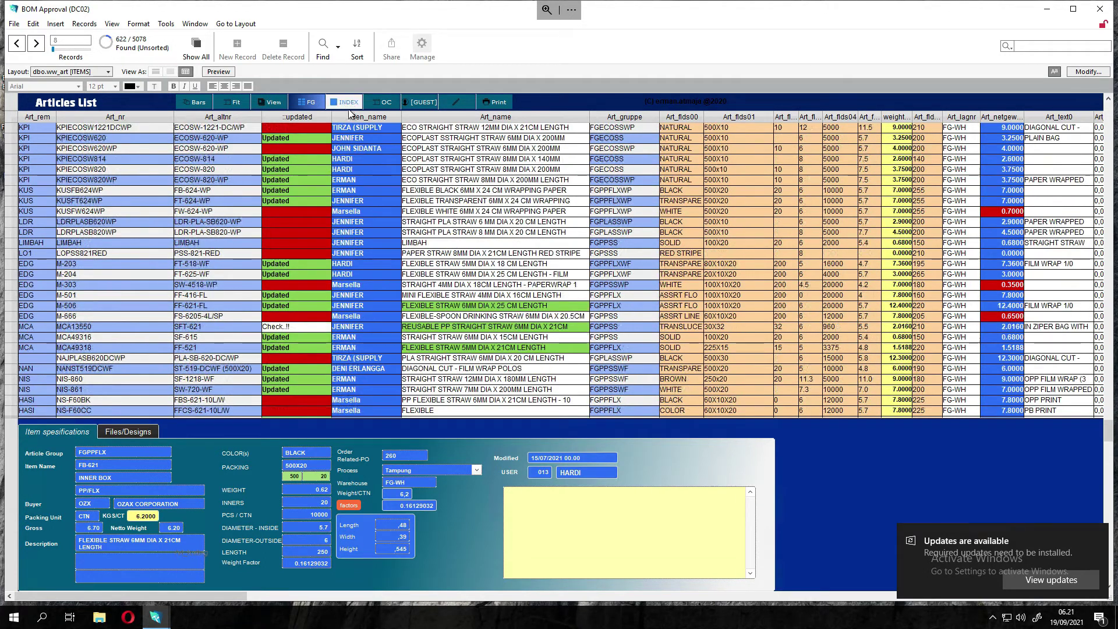
pyautogui.scroll(5, 349, 248)
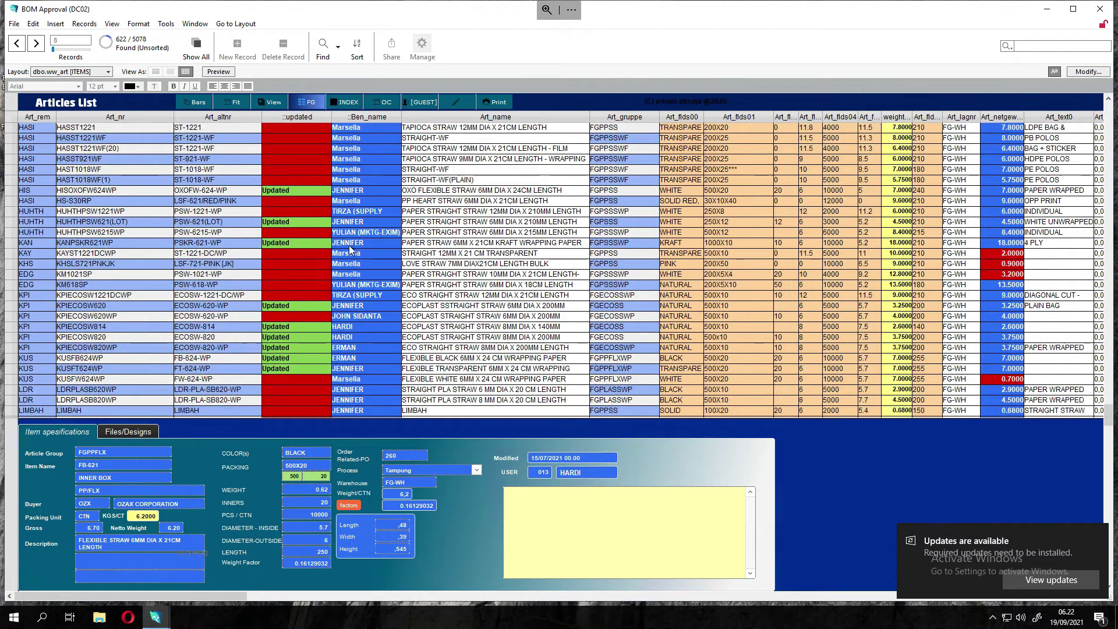
pyautogui.scroll(10, 328, 250)
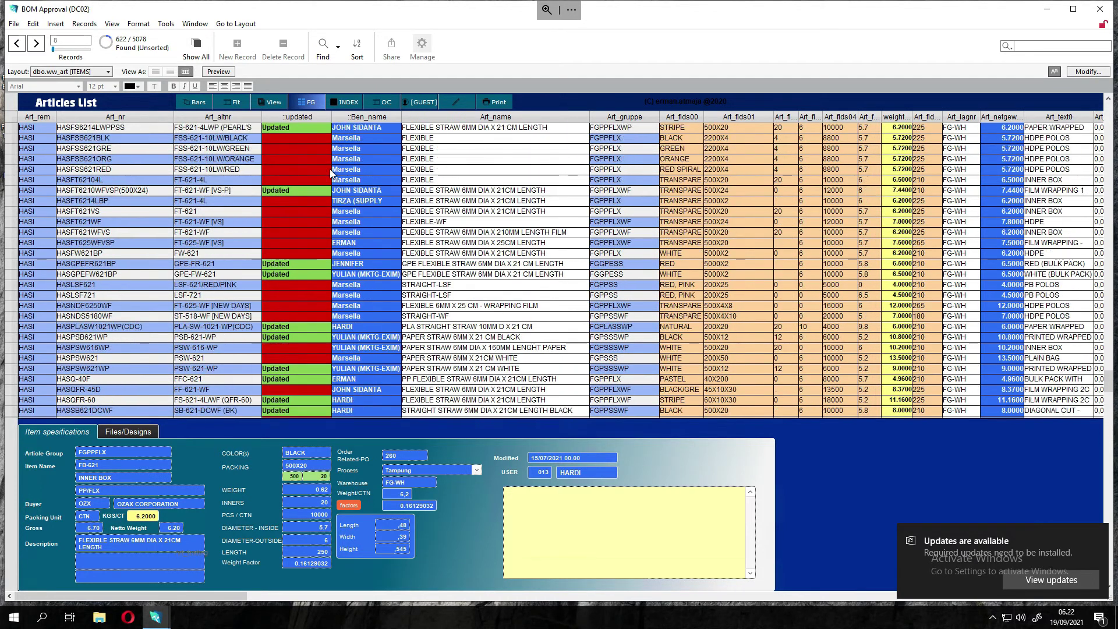
pyautogui.scroll(5, 331, 173)
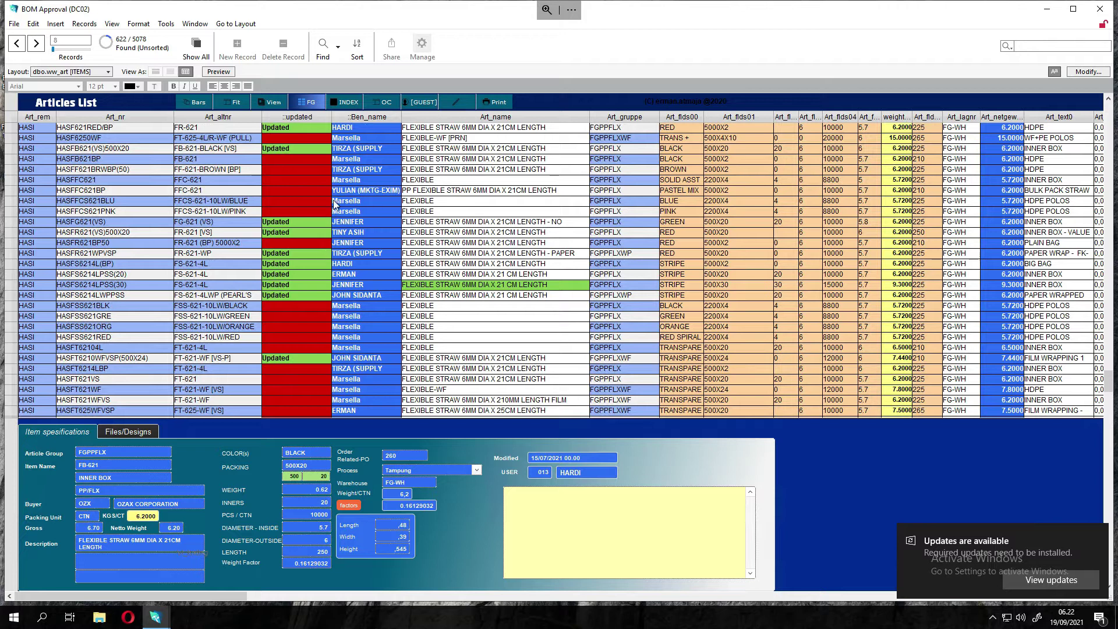
# - Inspect the item specifications of HASI articles, including FB-621-BLACK [VS], FS-621-4L (CDQ-150S) and SW-621 [VALUE]
pyautogui.click(301, 149)
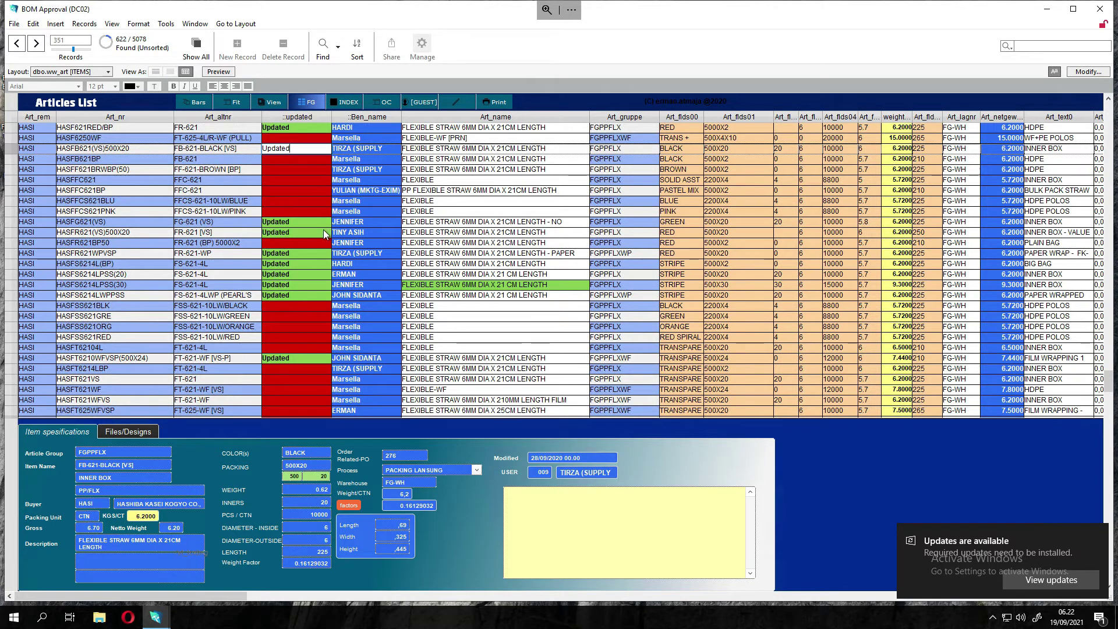
pyautogui.scroll(5, 316, 233)
pyautogui.scroll(10, 316, 230)
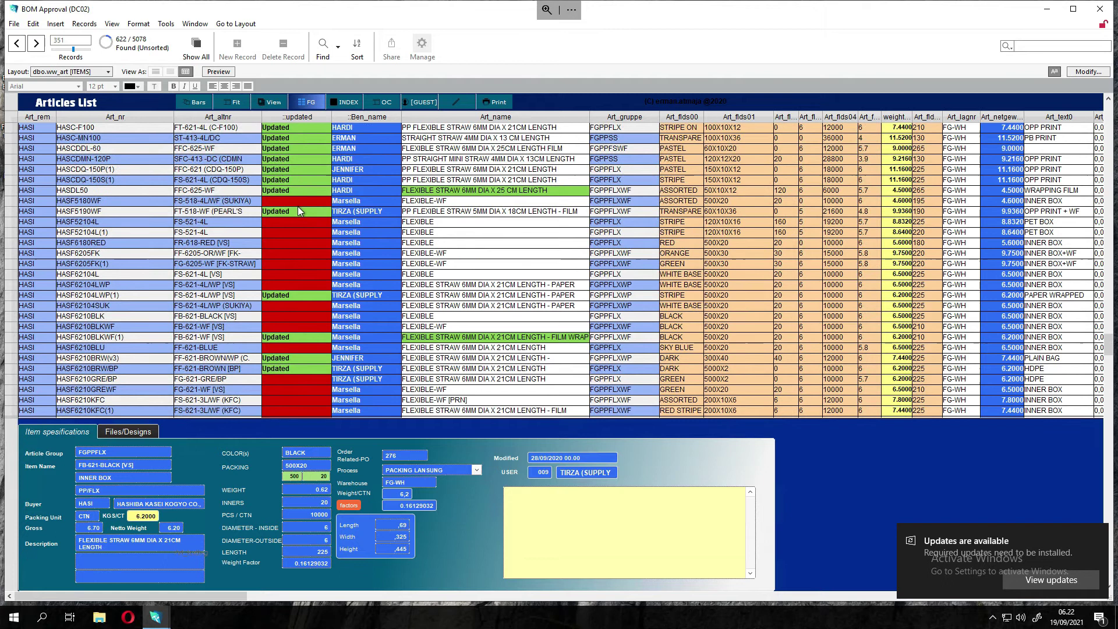
pyautogui.click(298, 199)
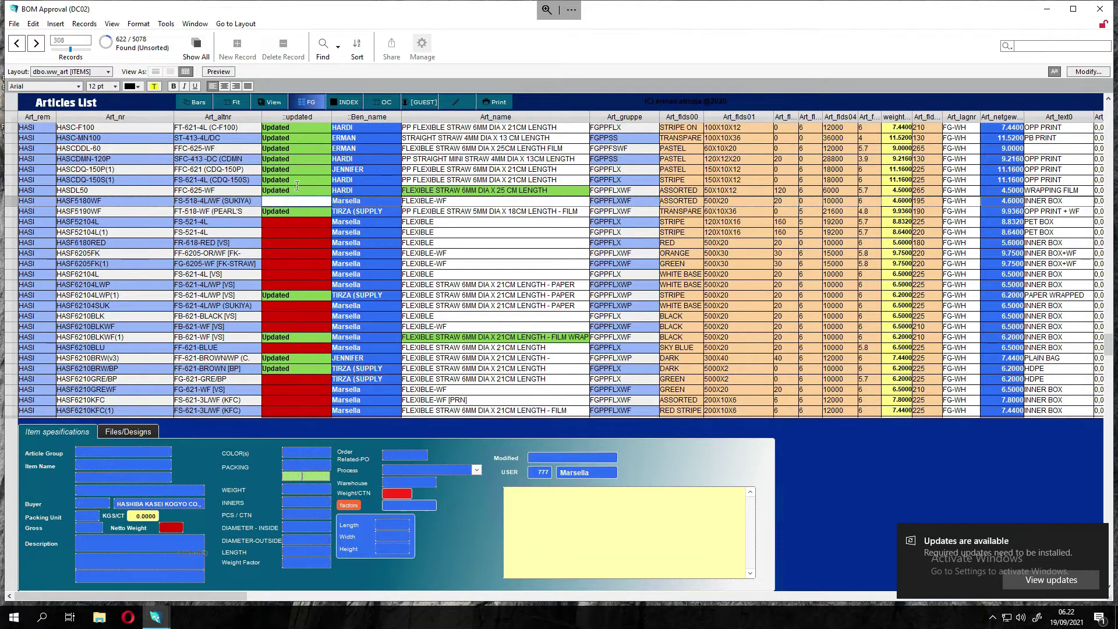
pyautogui.click(298, 181)
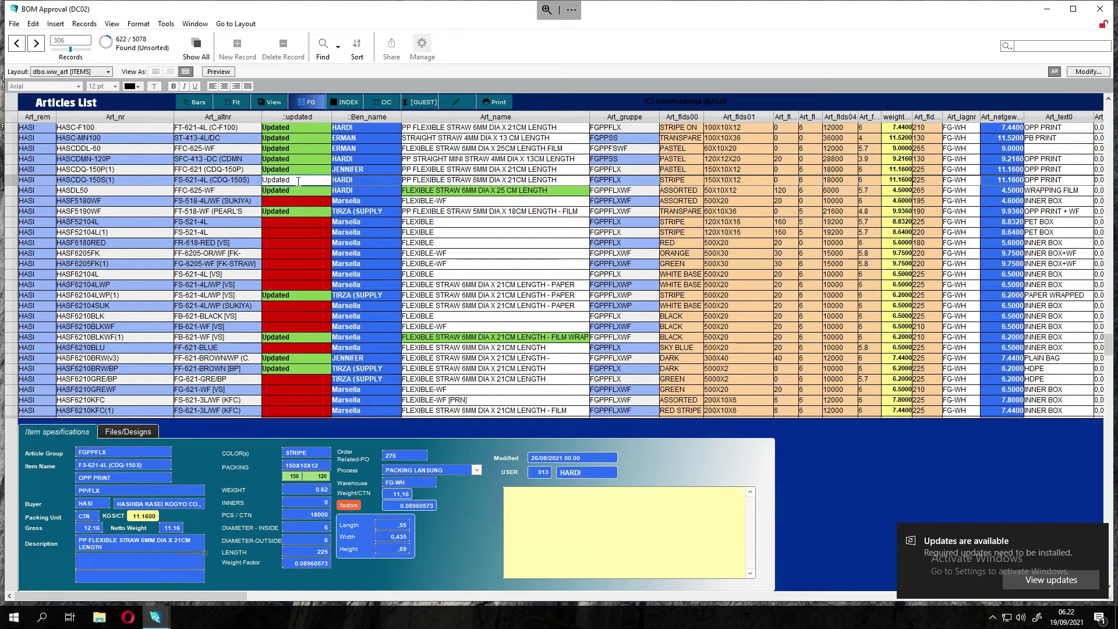
pyautogui.scroll(5, 296, 179)
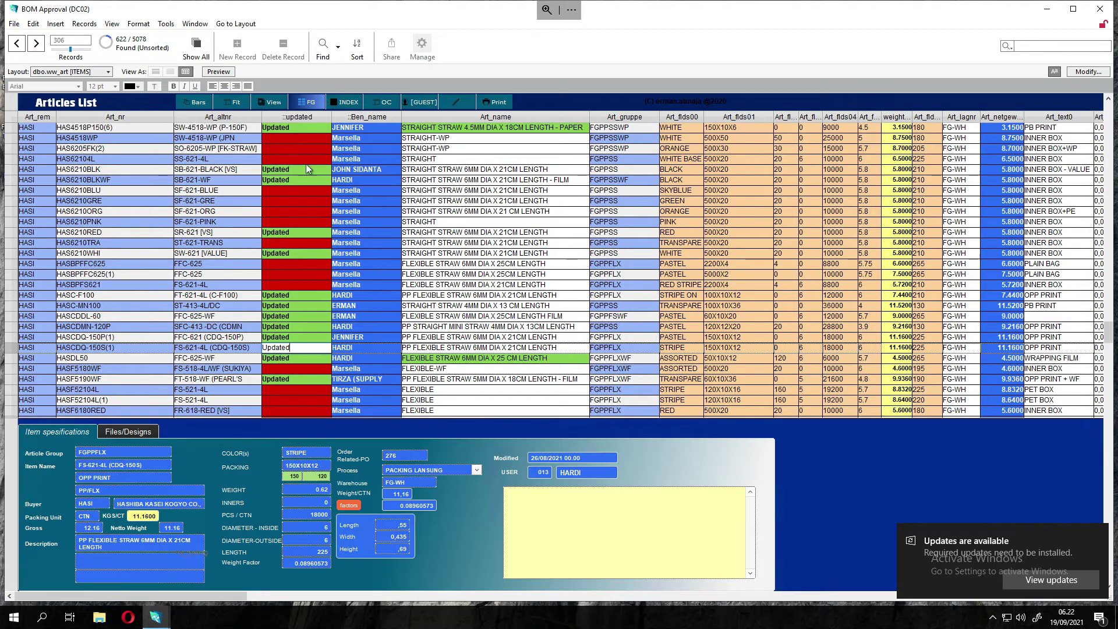
pyautogui.click(282, 252)
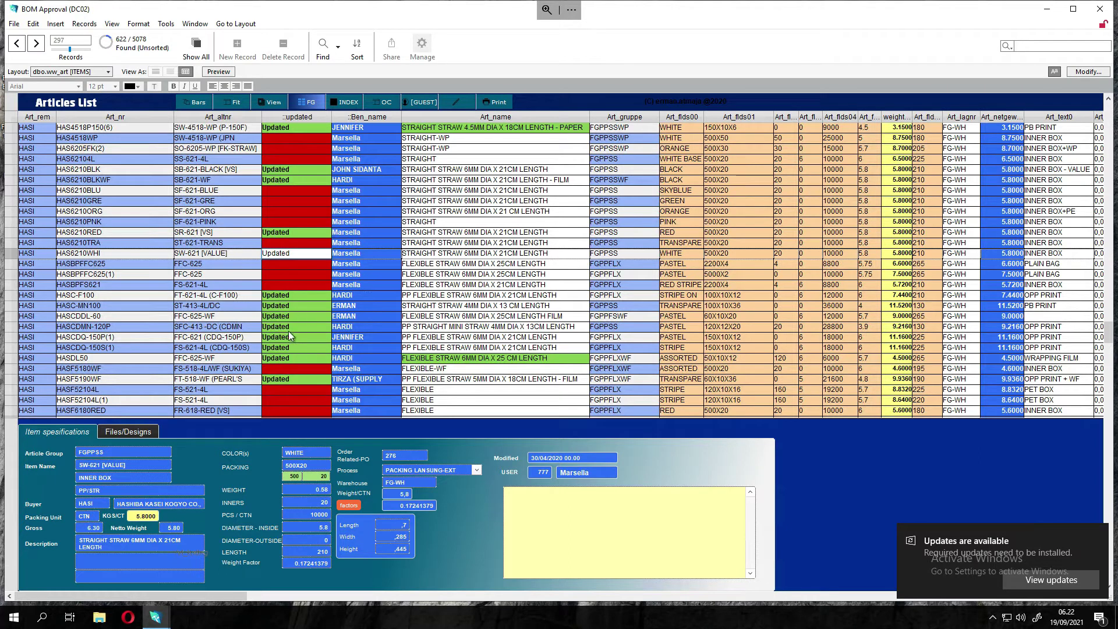
# - Select article HASCDQ-150S(1) and open its Bill of Material index list
pyautogui.click(291, 348)
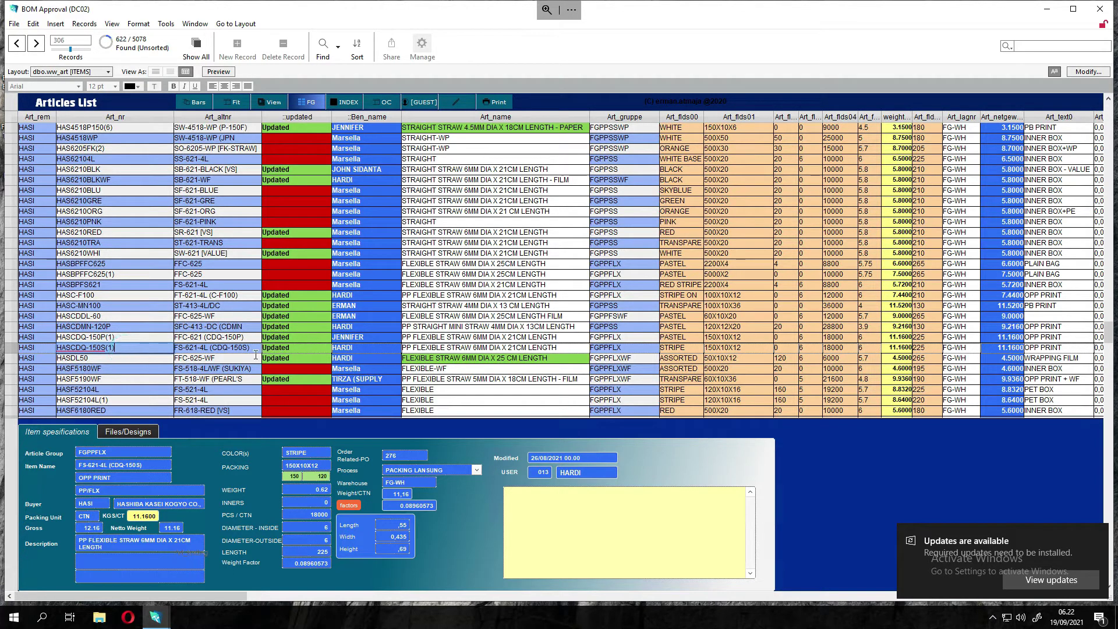
pyautogui.click(277, 348)
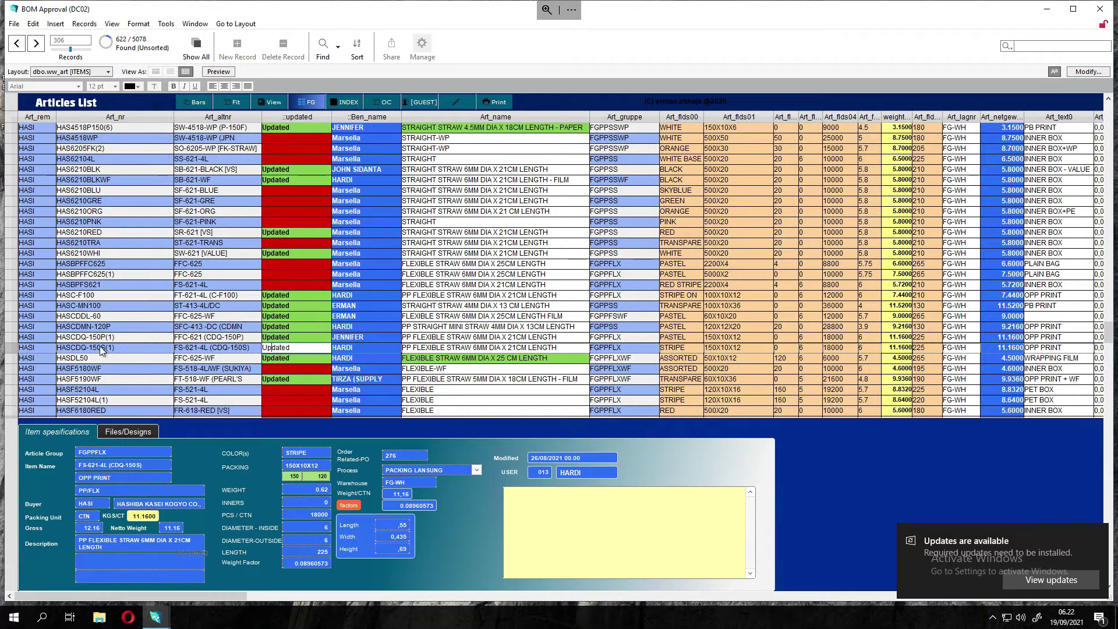
pyautogui.click(13, 351)
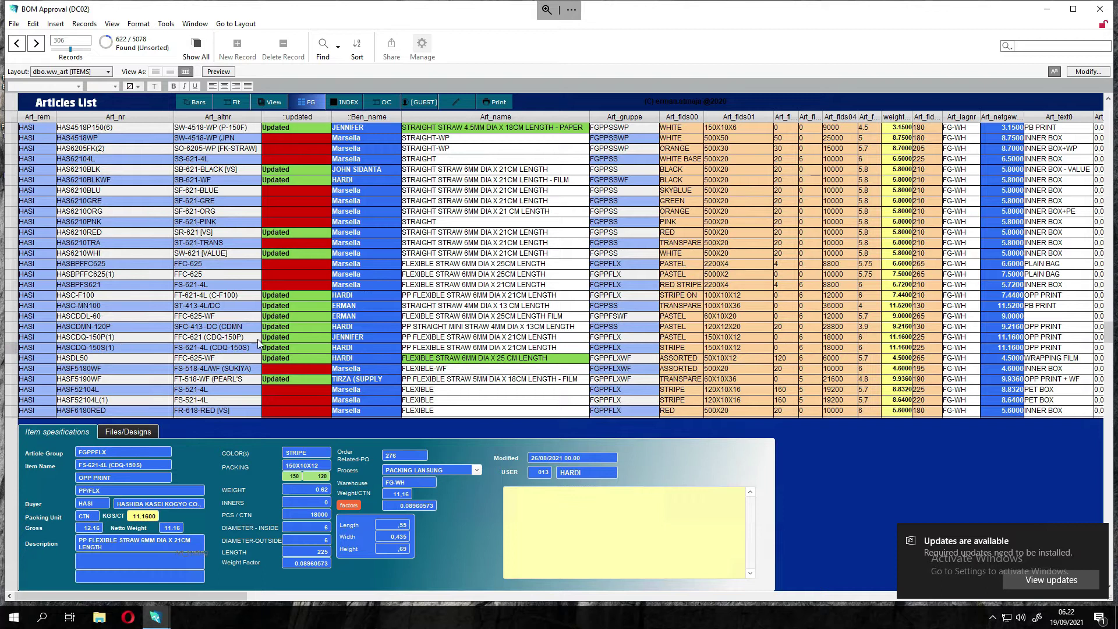
pyautogui.click(300, 349)
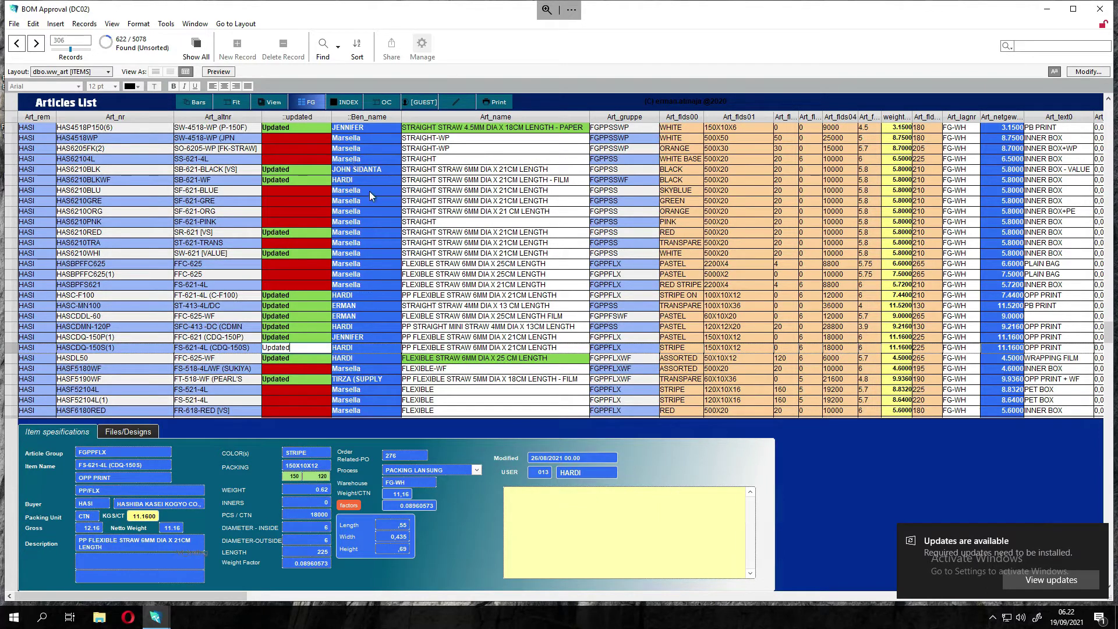
pyautogui.click(347, 103)
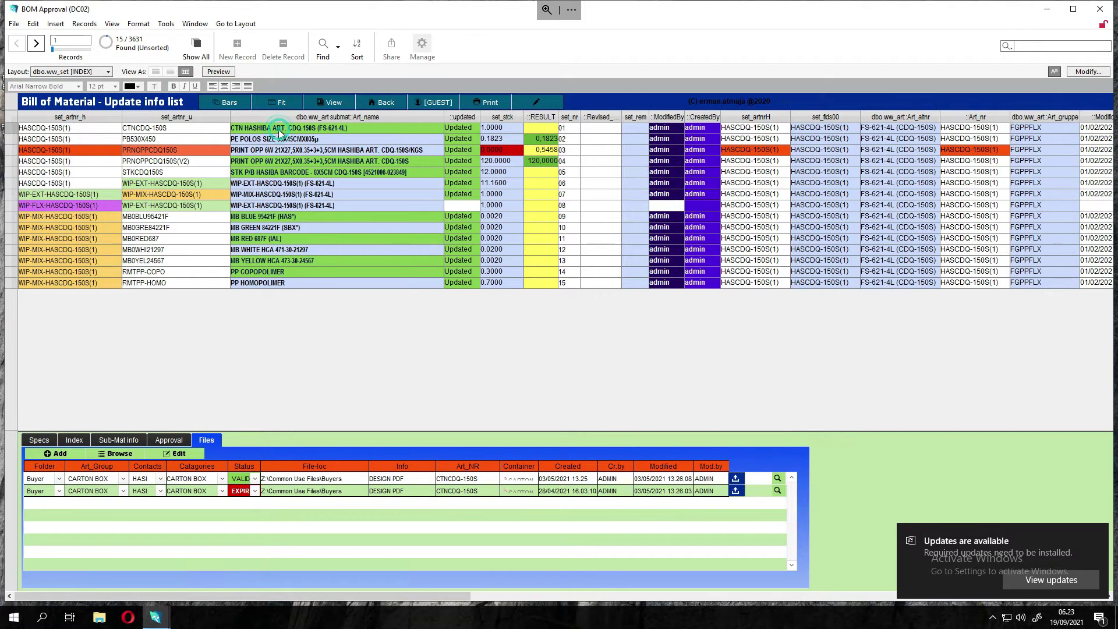
# - Check the files of the PRNOPPCDQ150S and RMTPP-HOMO components, and return to the dbo.ww_art [ITEMS] layout
pyautogui.click(280, 151)
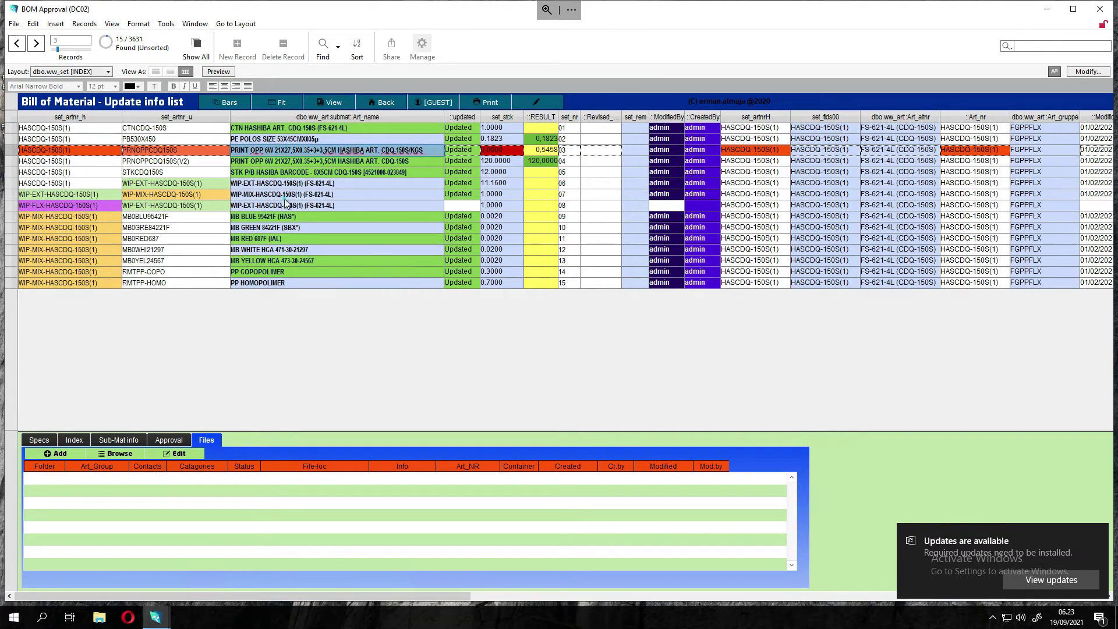
pyautogui.click(270, 286)
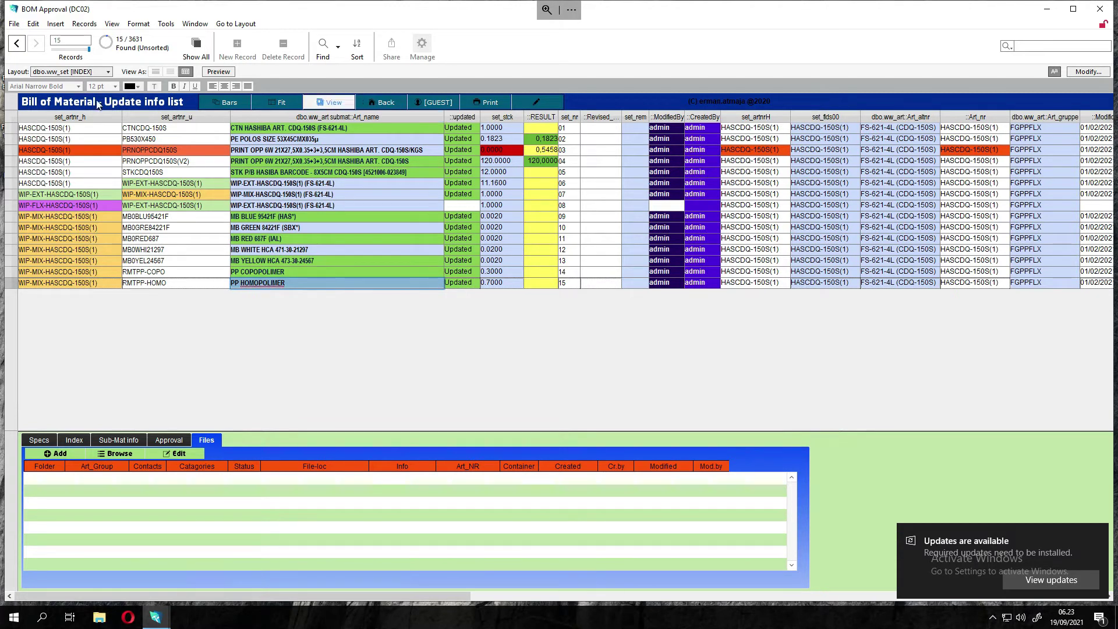
pyautogui.click(101, 72)
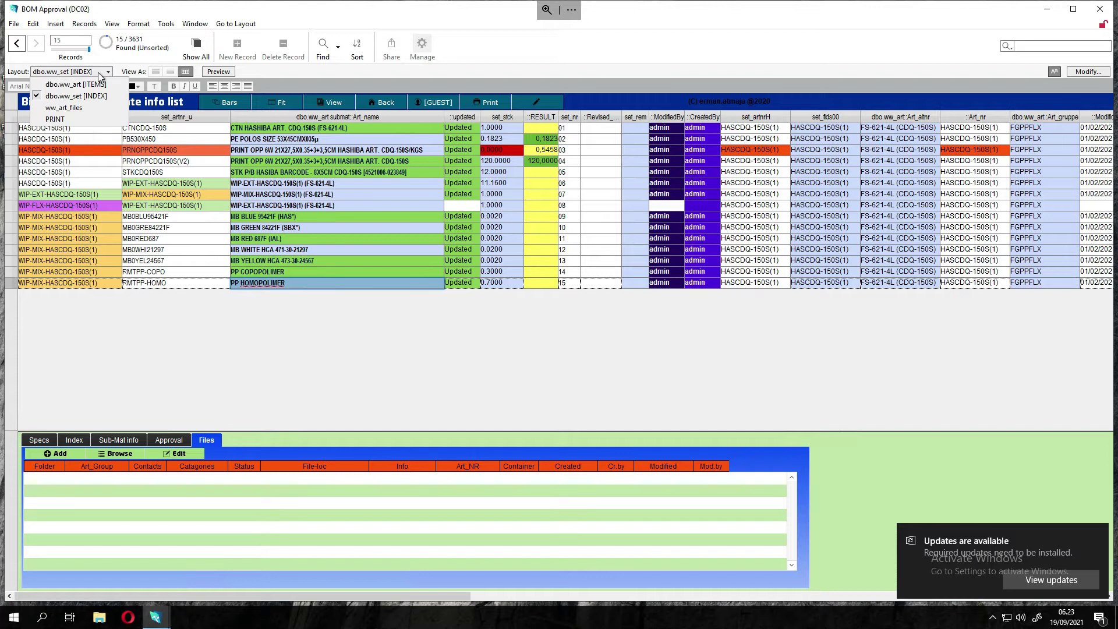
pyautogui.click(95, 87)
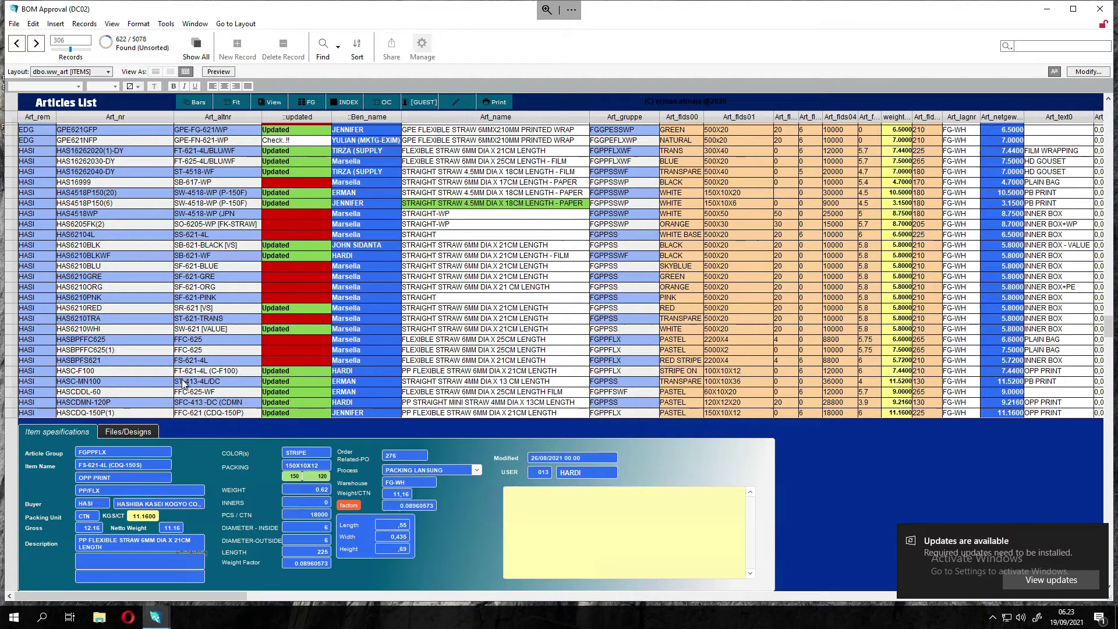
# - Select article GPE021GSP in the Articles List and open its Bill of Material index list
pyautogui.click(117, 194)
pyautogui.scroll(3, 148, 221)
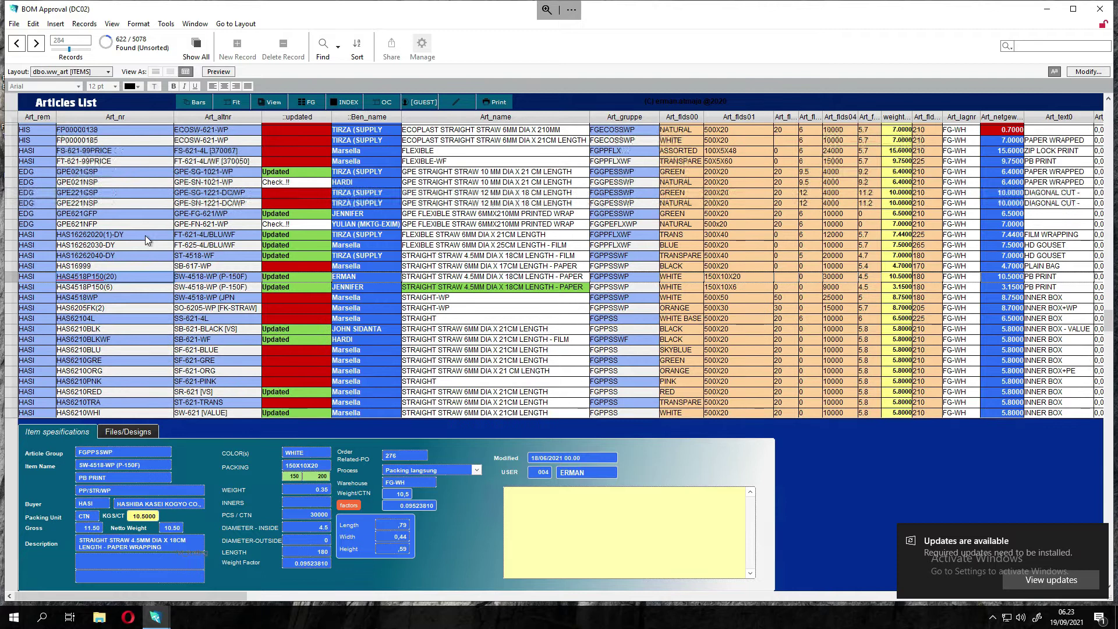
pyautogui.click(93, 173)
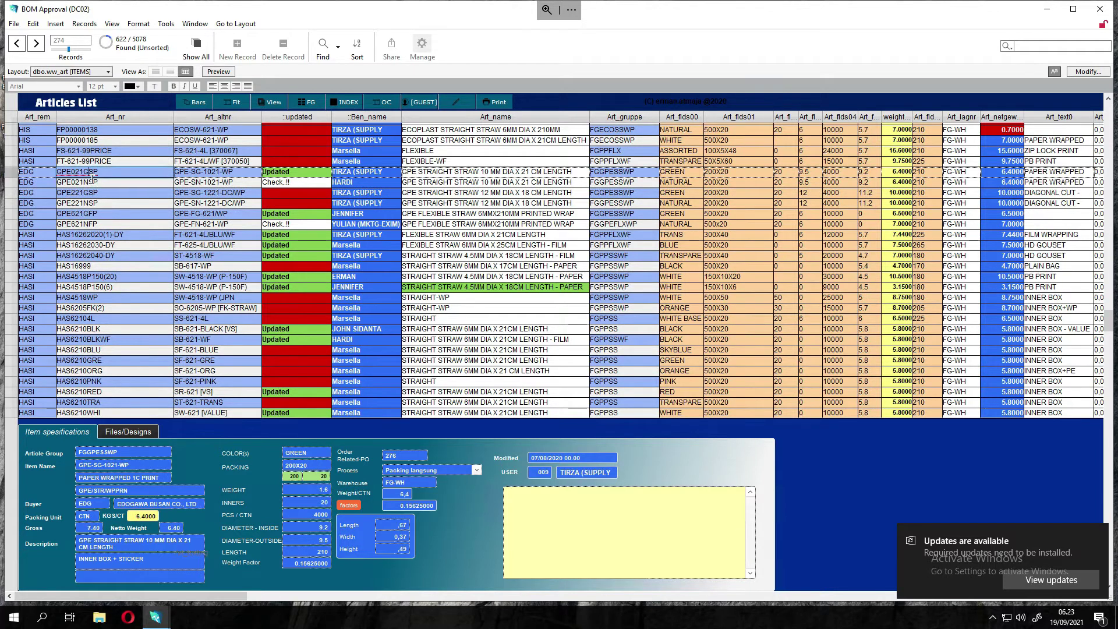
pyautogui.click(345, 103)
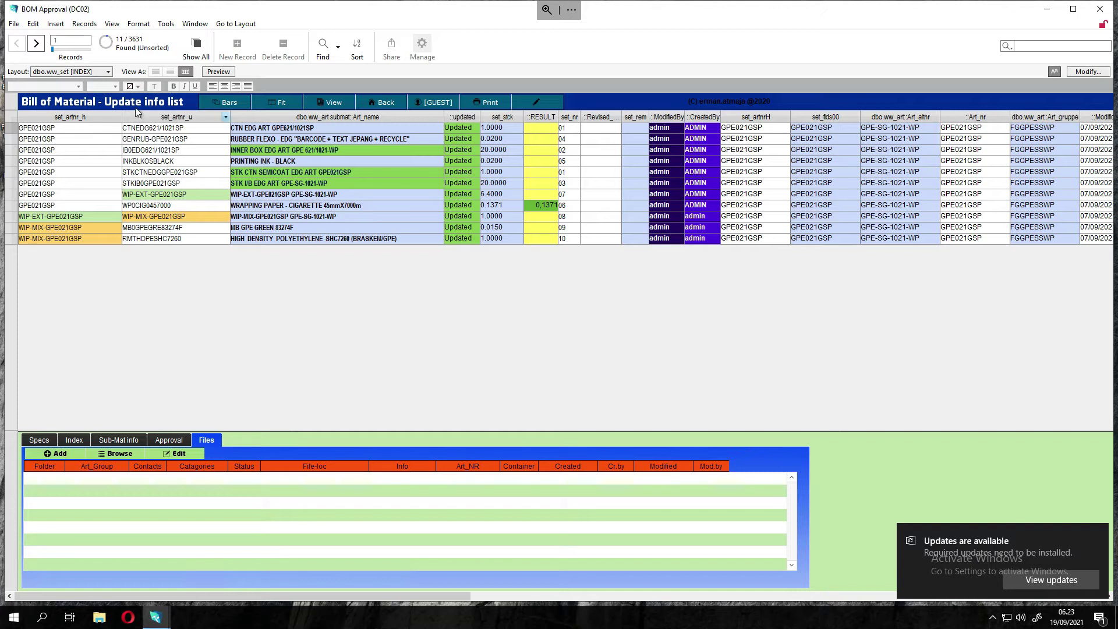
# - Show the files of the GPE 621/1021-WP inner box component, and switch to the dbo.ww_art [ITEMS] layout and back to dbo.ww_set [INDEX]
pyautogui.click(104, 71)
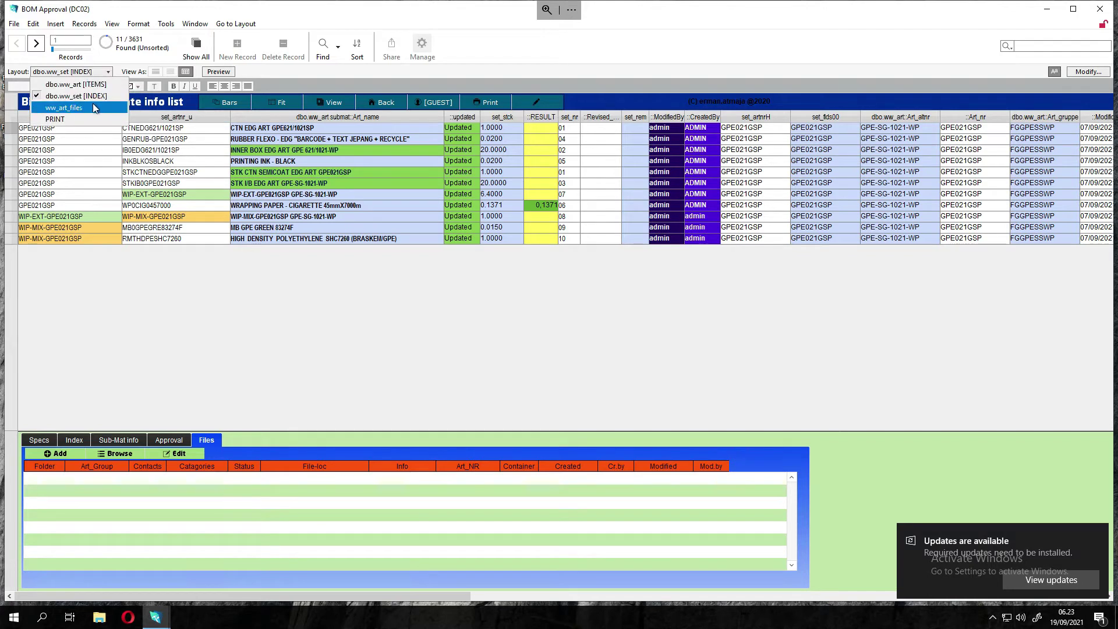
pyautogui.click(178, 150)
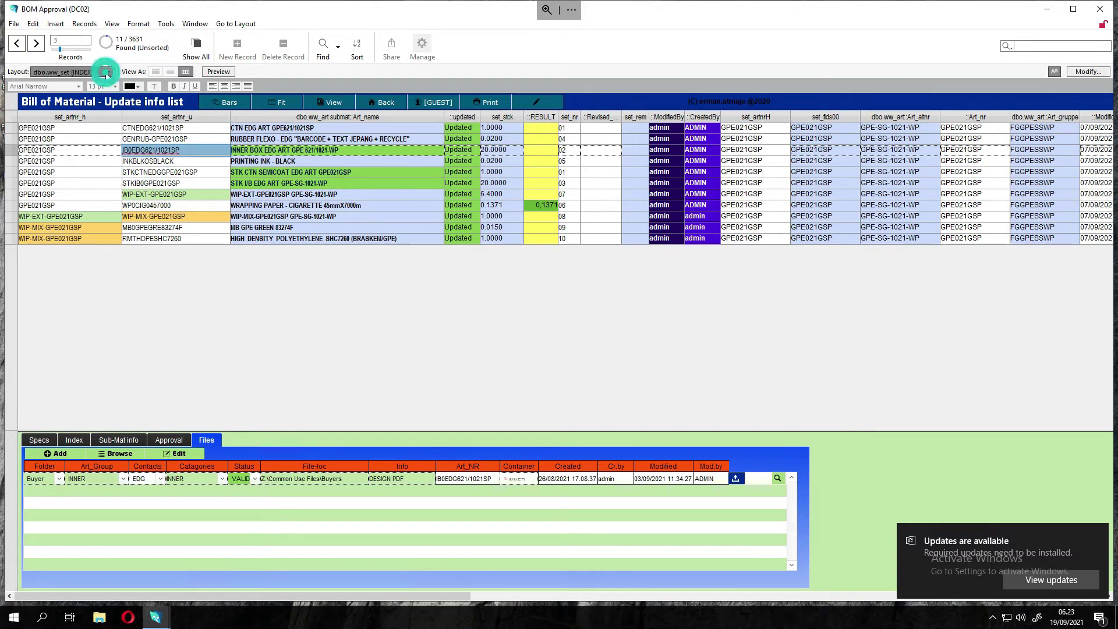
pyautogui.click(106, 72)
pyautogui.click(84, 86)
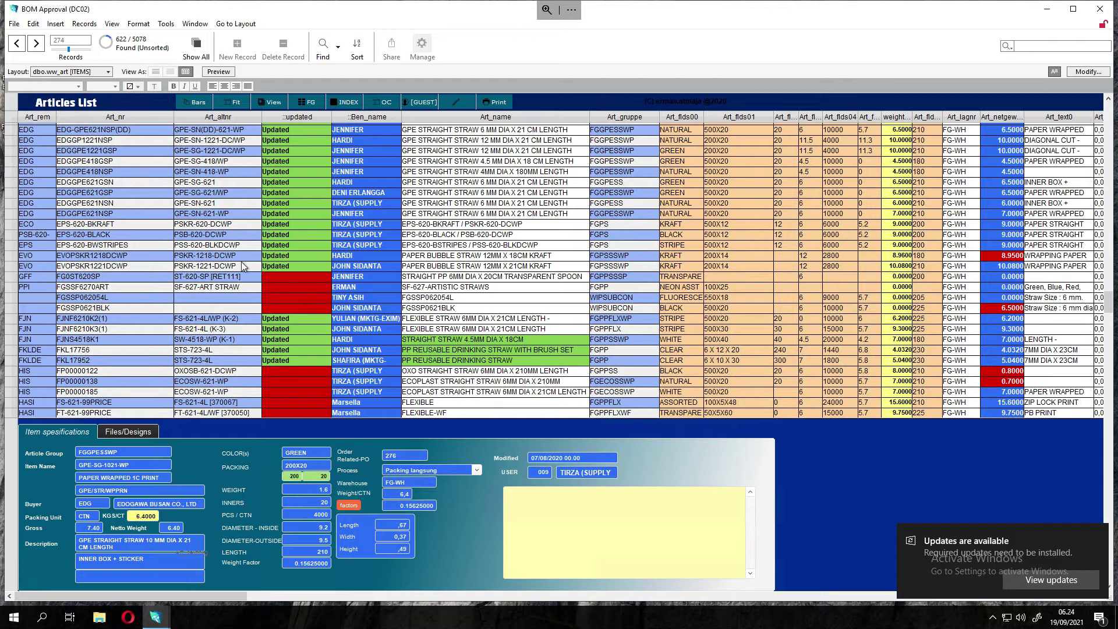
pyautogui.click(91, 74)
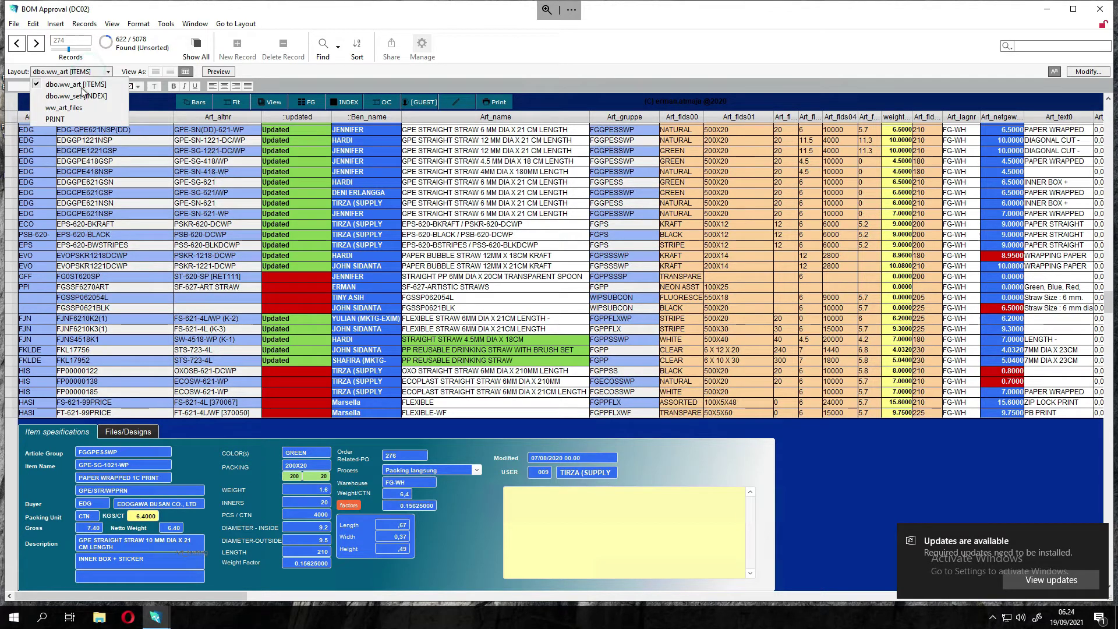
pyautogui.click(81, 105)
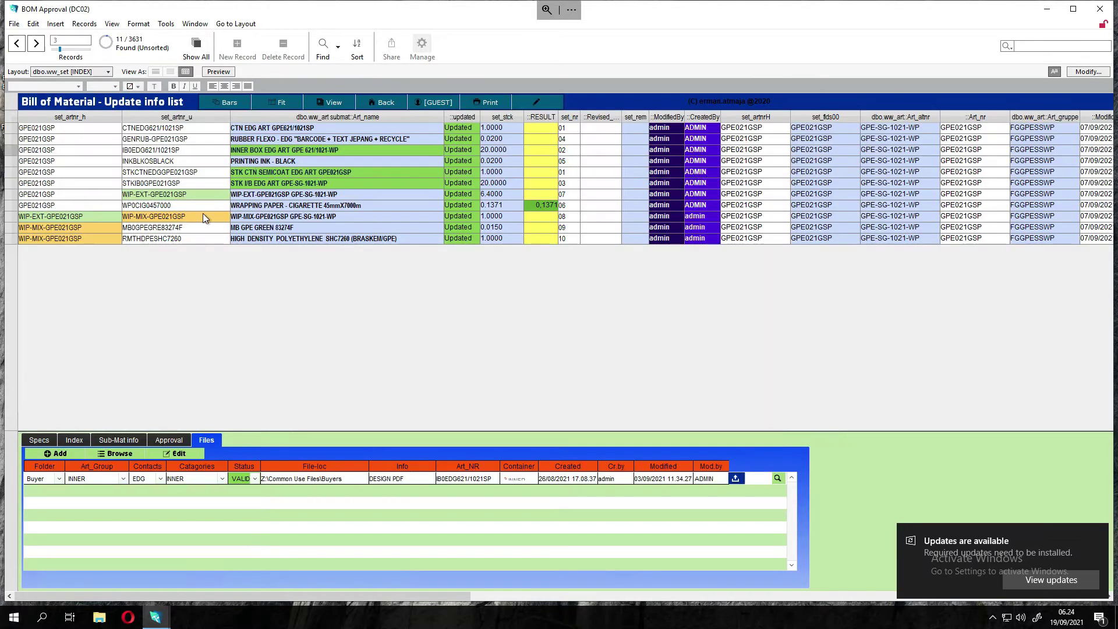
# - Return to the Articles List and check the update status of articles EPS-620-BLACK and FP00000122
pyautogui.click(382, 104)
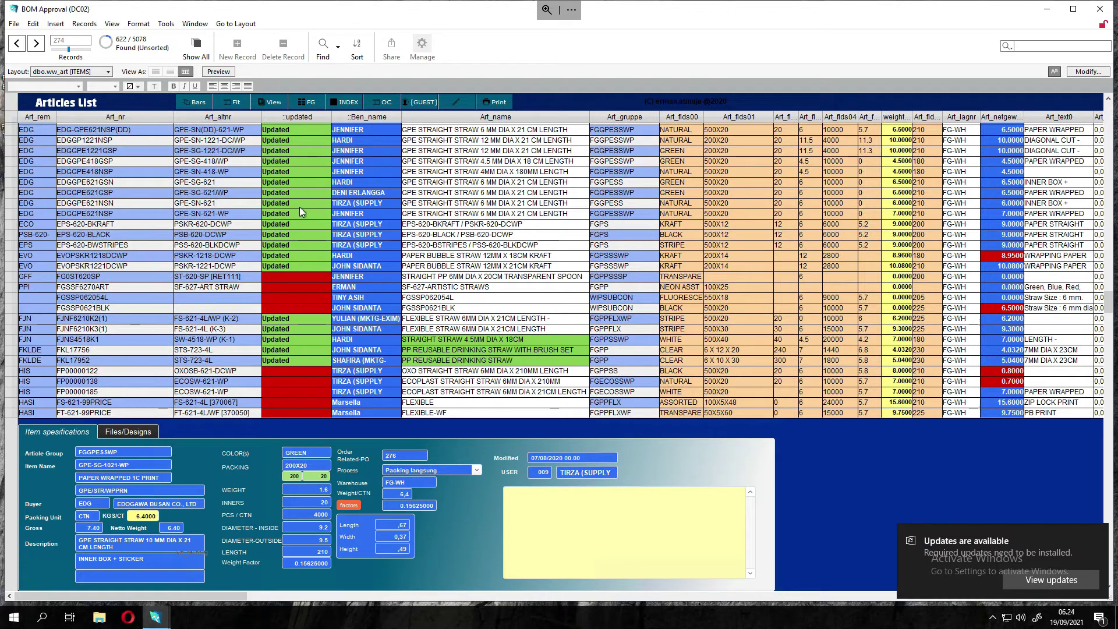
pyautogui.click(338, 235)
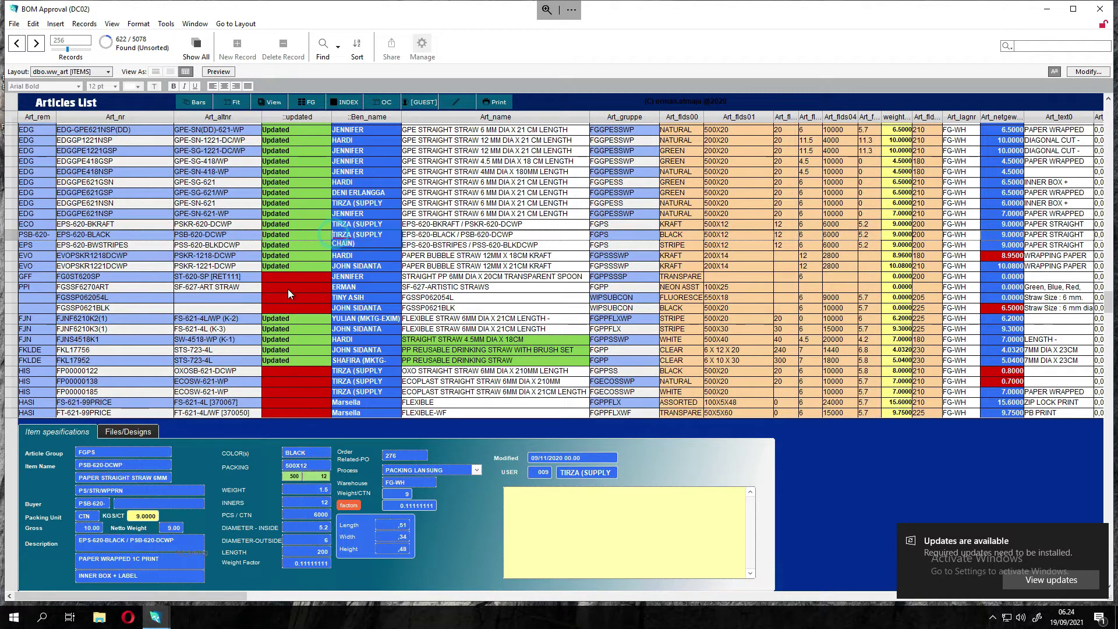
pyautogui.scroll(-5, 276, 307)
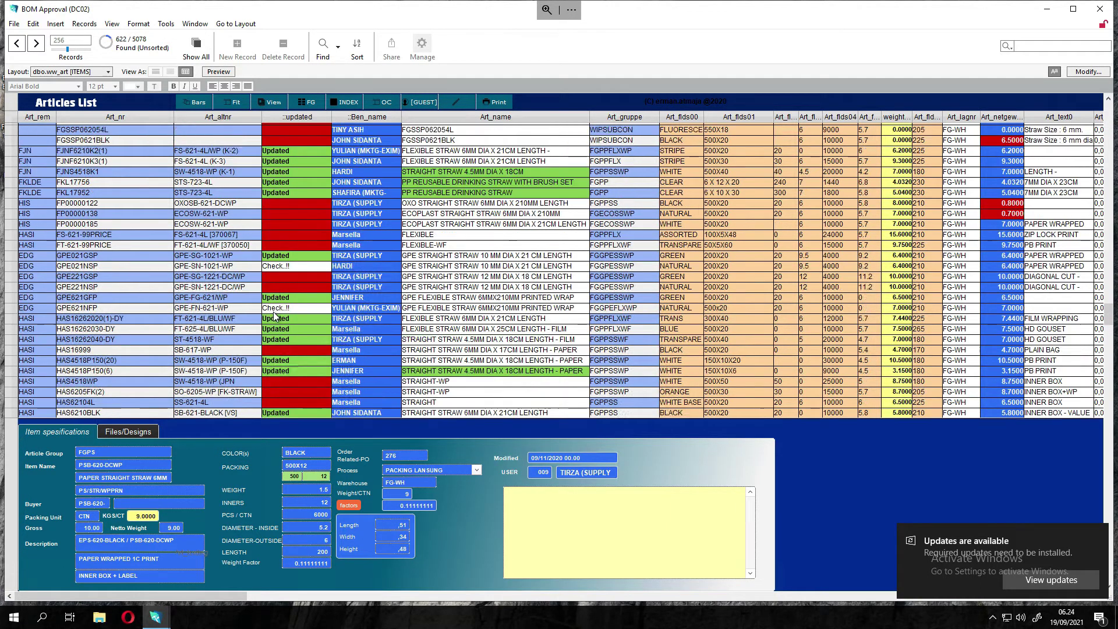
pyautogui.click(285, 207)
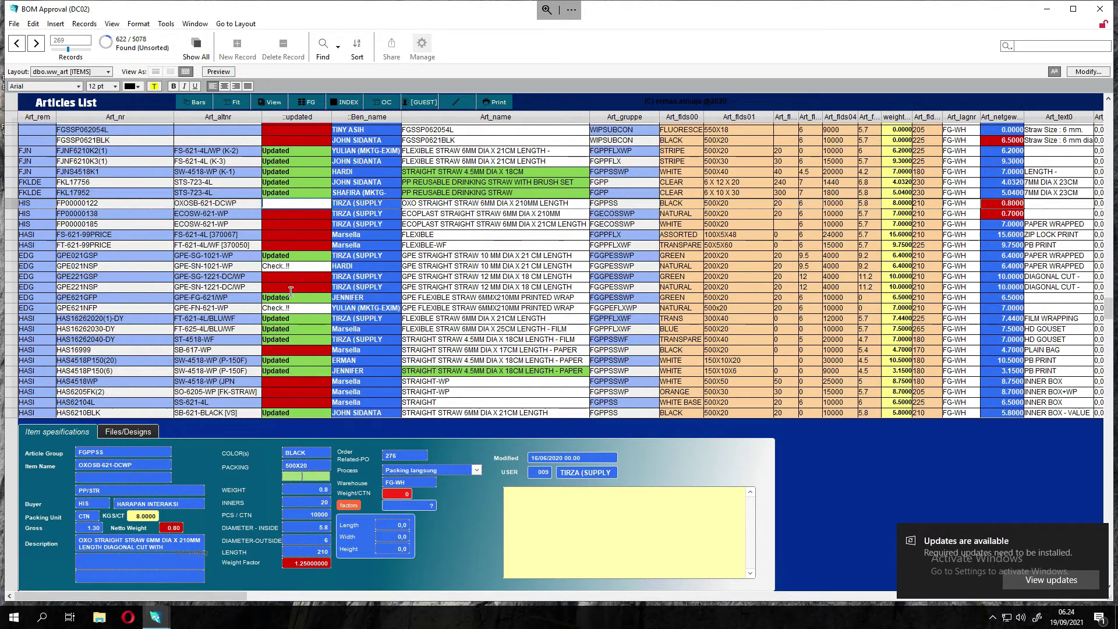
pyautogui.scroll(5, 291, 291)
# - Check the articles with an empty update status, from FG0ST620SP through FGSSP0621BLK
pyautogui.click(287, 276)
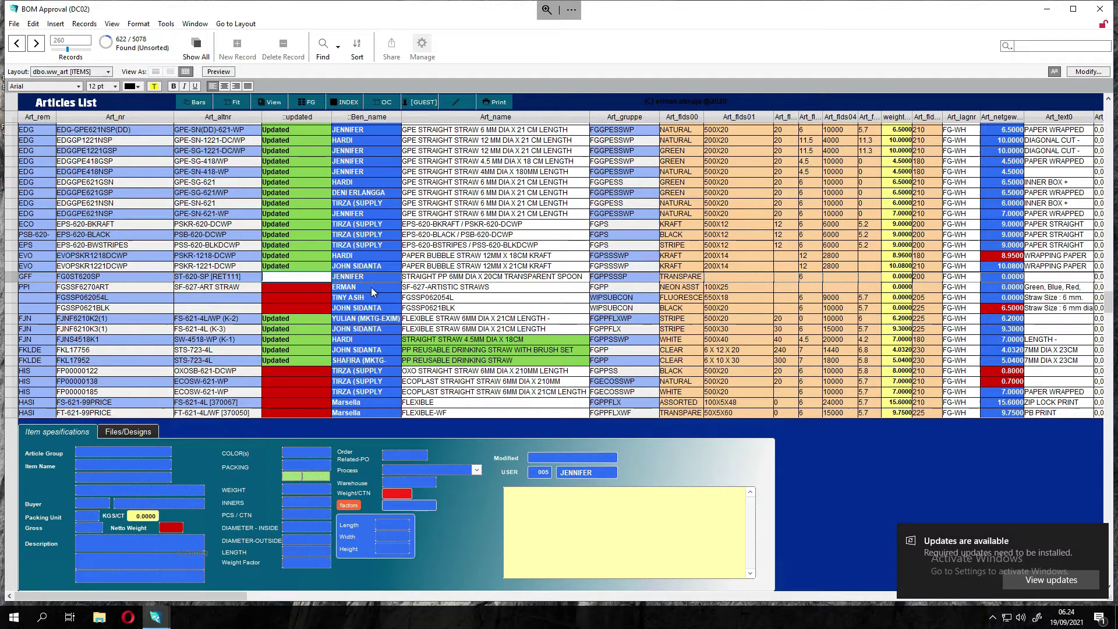
pyautogui.click(282, 288)
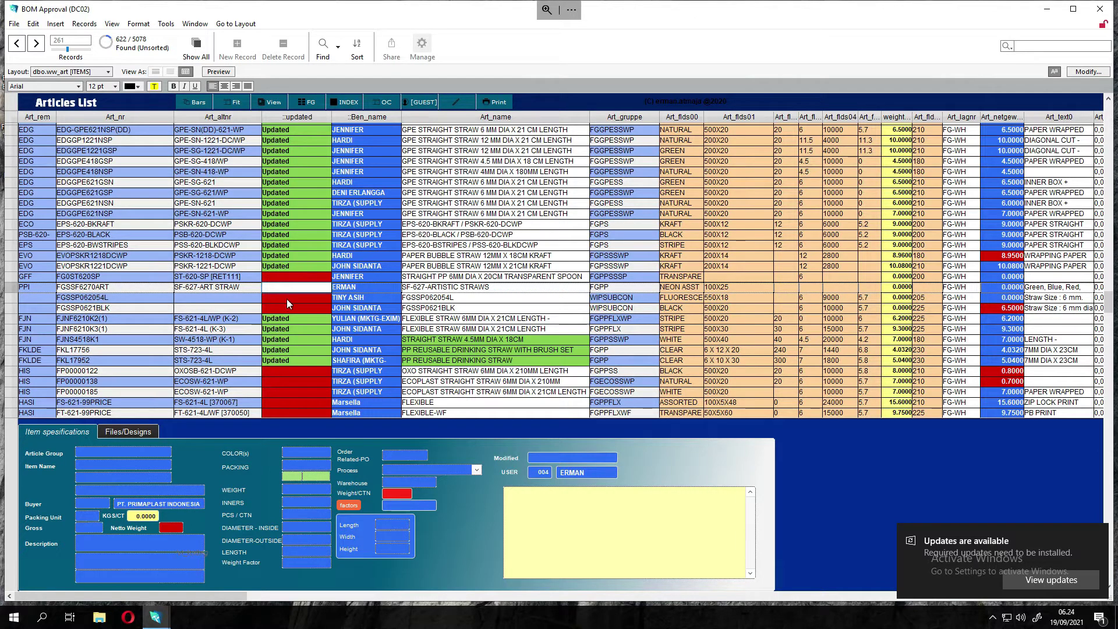
pyautogui.click(287, 299)
pyautogui.click(290, 309)
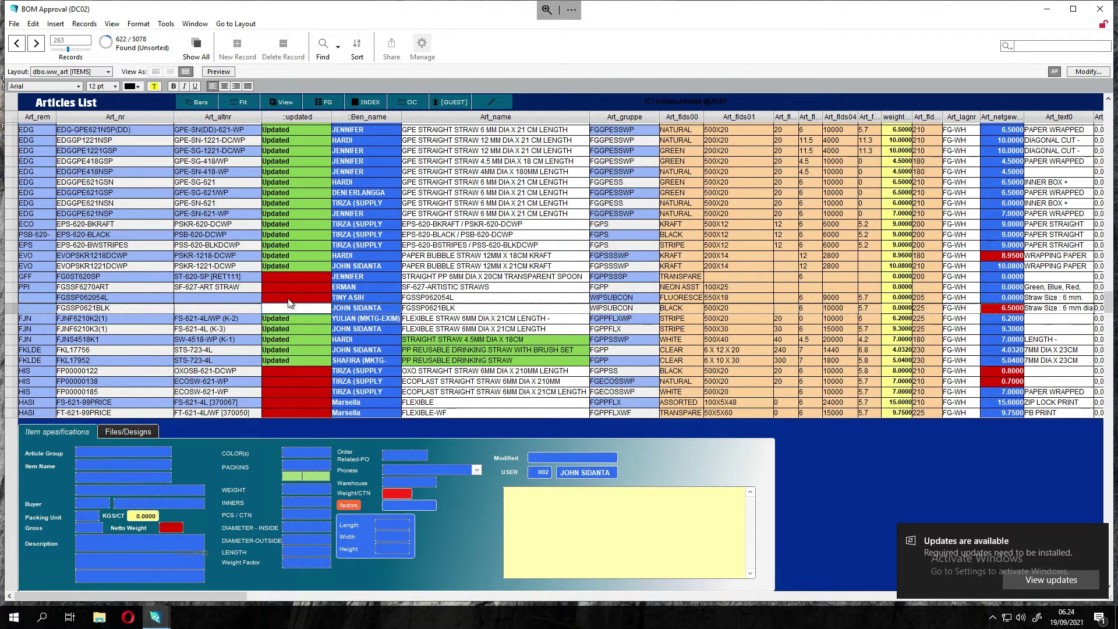
pyautogui.click(290, 288)
pyautogui.click(294, 277)
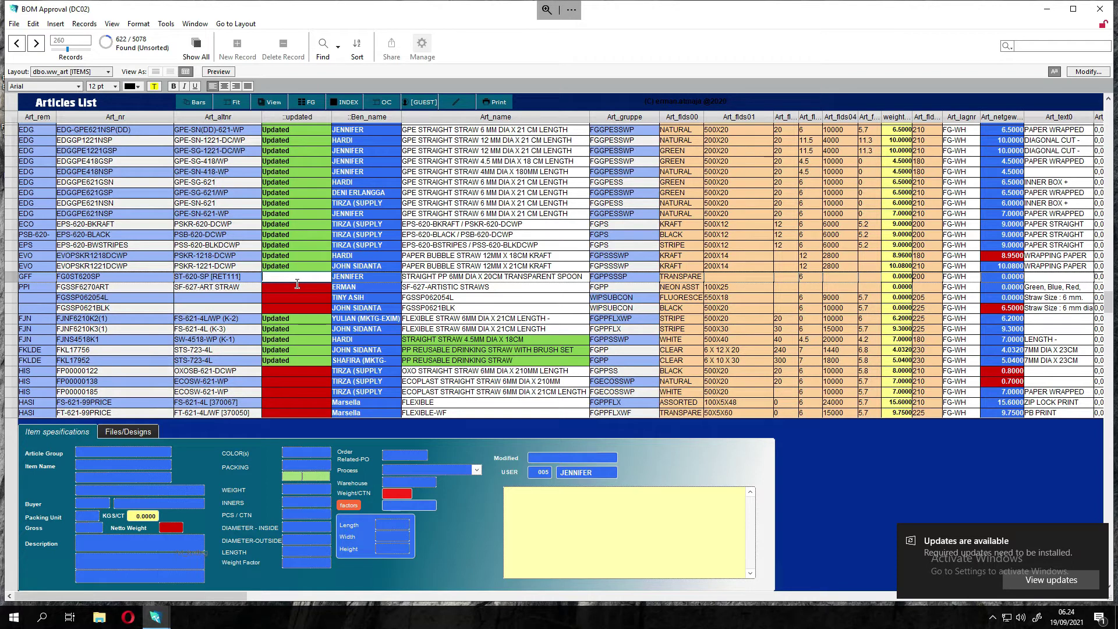
# - Select article EPS-620-BLACK and article APFPSS621BLK among the entries marked Updated
pyautogui.click(346, 101)
pyautogui.click(290, 329)
pyautogui.click(286, 235)
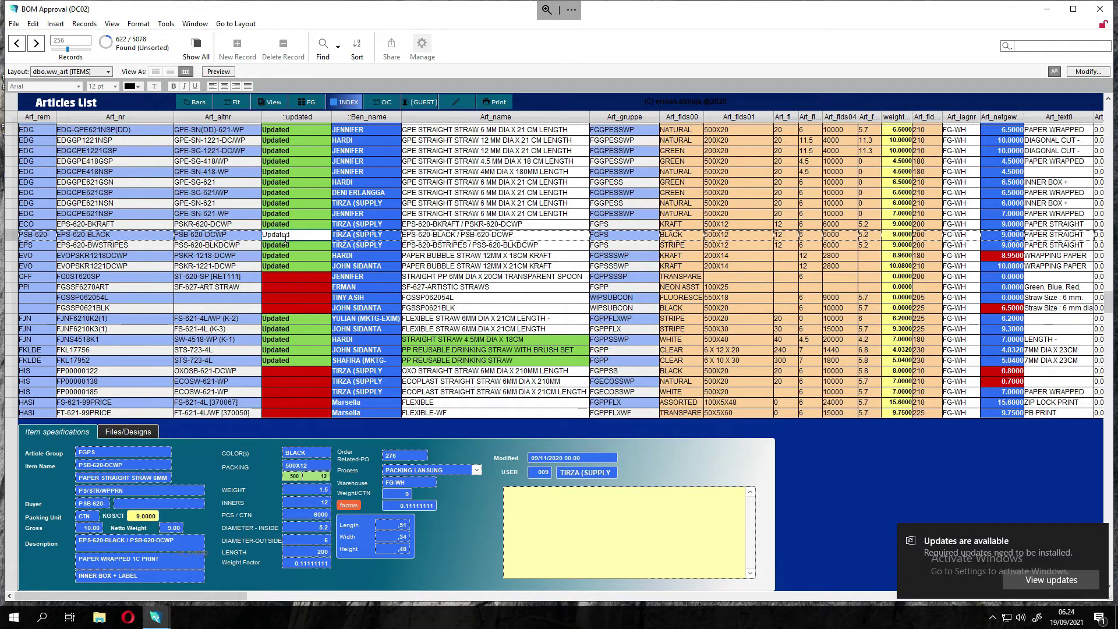
pyautogui.scroll(10, 282, 239)
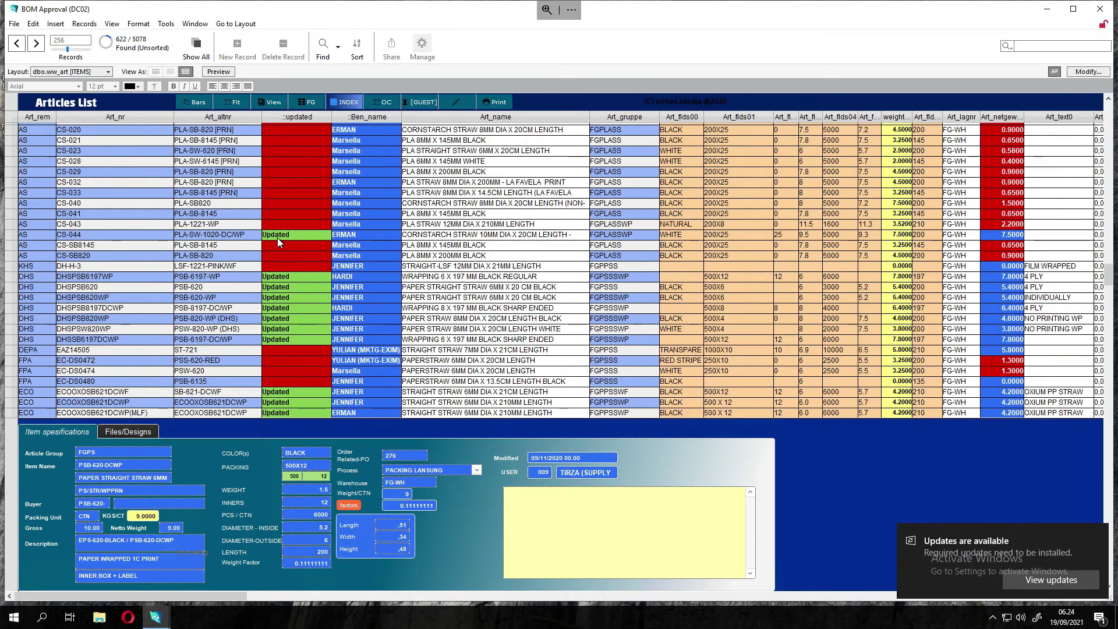
pyautogui.scroll(10, 279, 237)
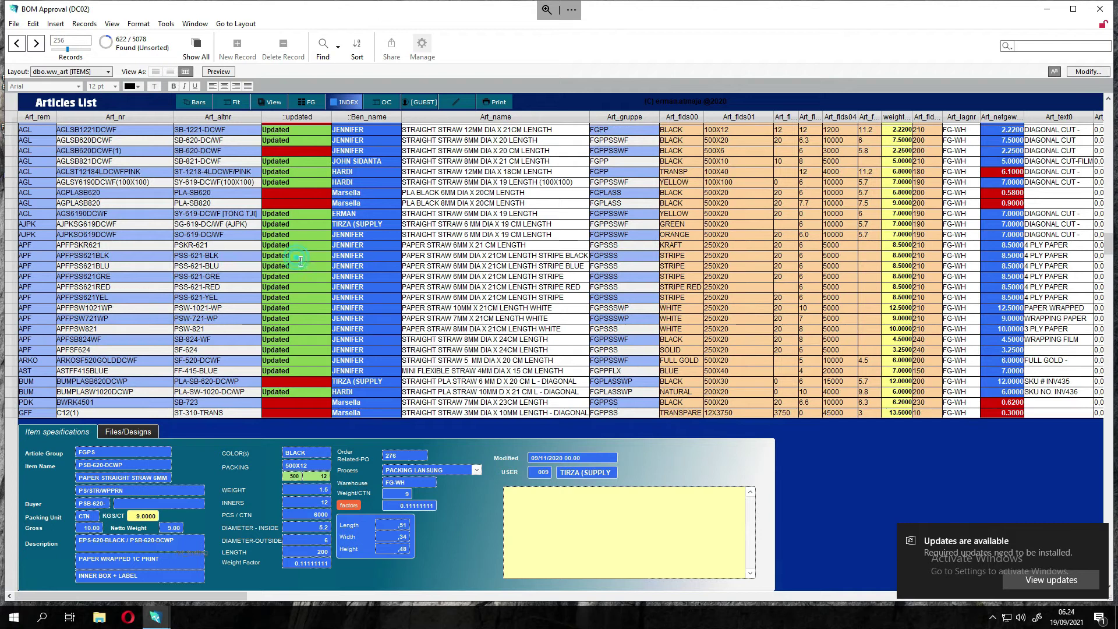
pyautogui.click(299, 256)
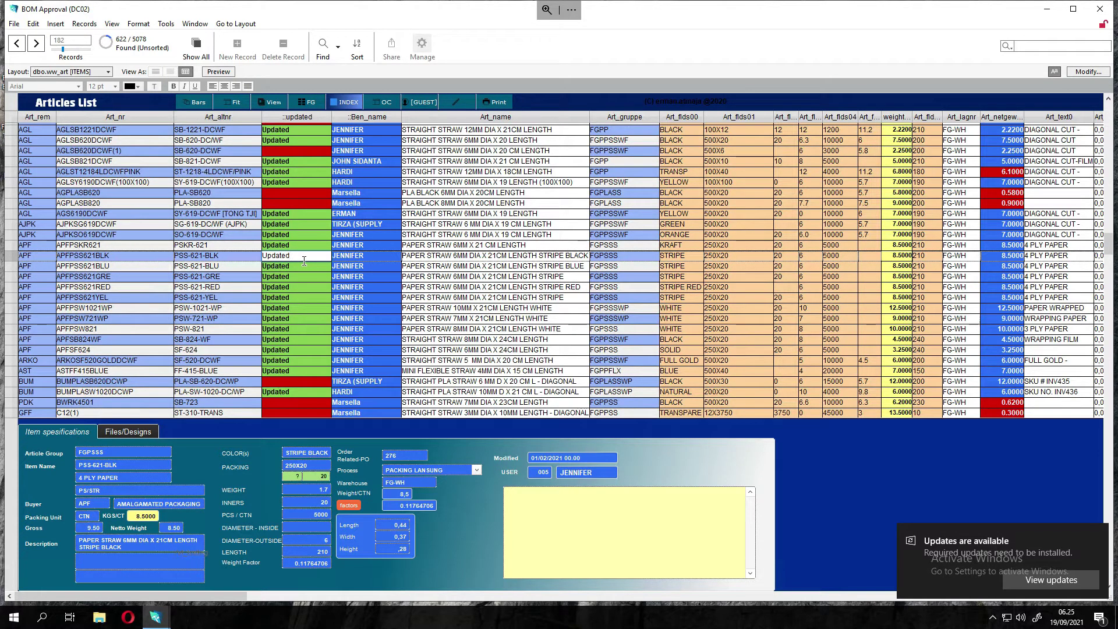
# - Open the Order Confirmations window from the Articles List, reposition it and look through its orders
pyautogui.click(386, 102)
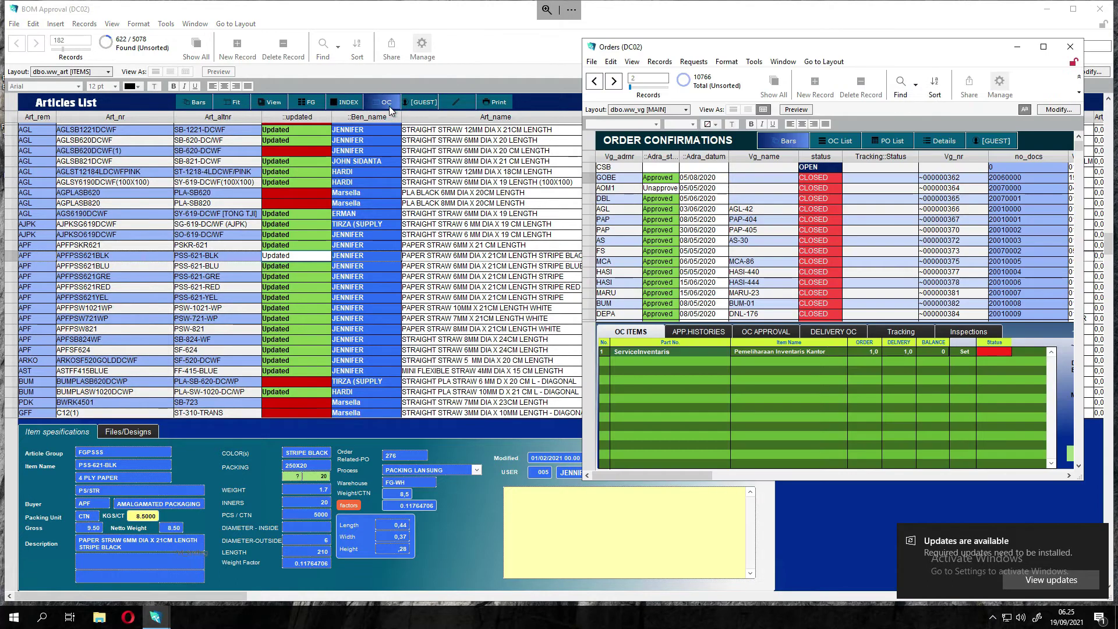
pyautogui.moveTo(766, 41); pyautogui.dragTo(690, 37)
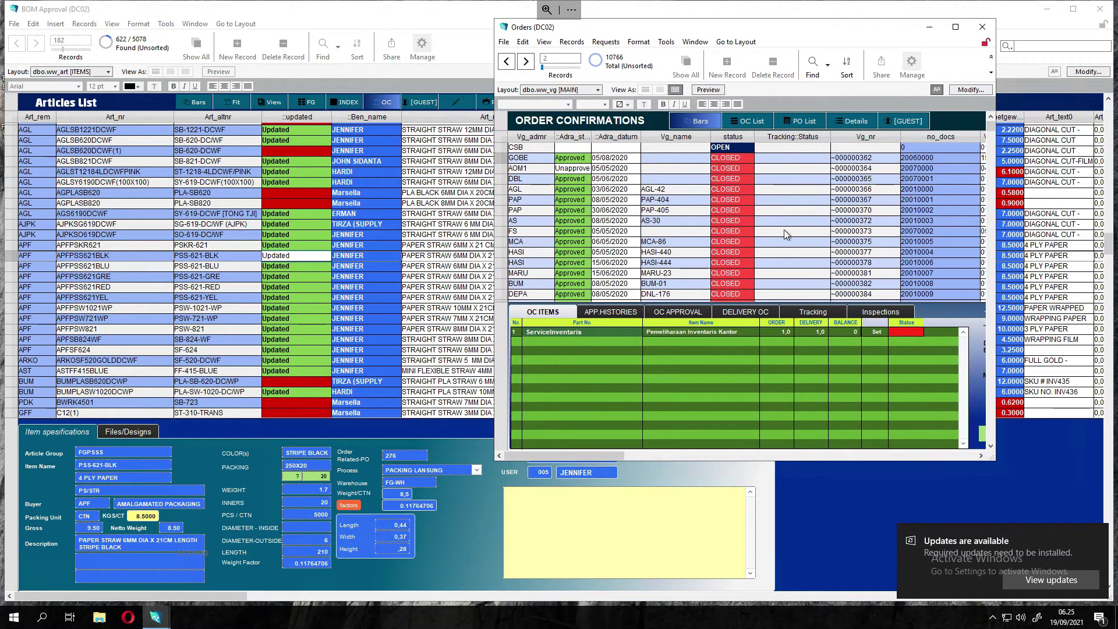
pyautogui.scroll(-8, 784, 229)
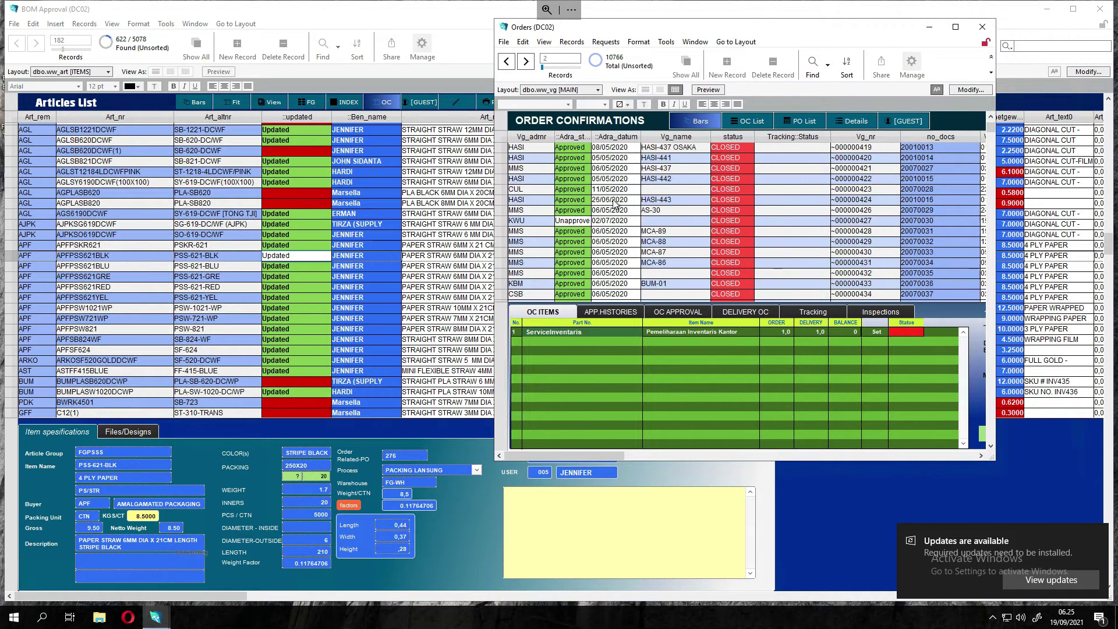
pyautogui.scroll(8, 612, 204)
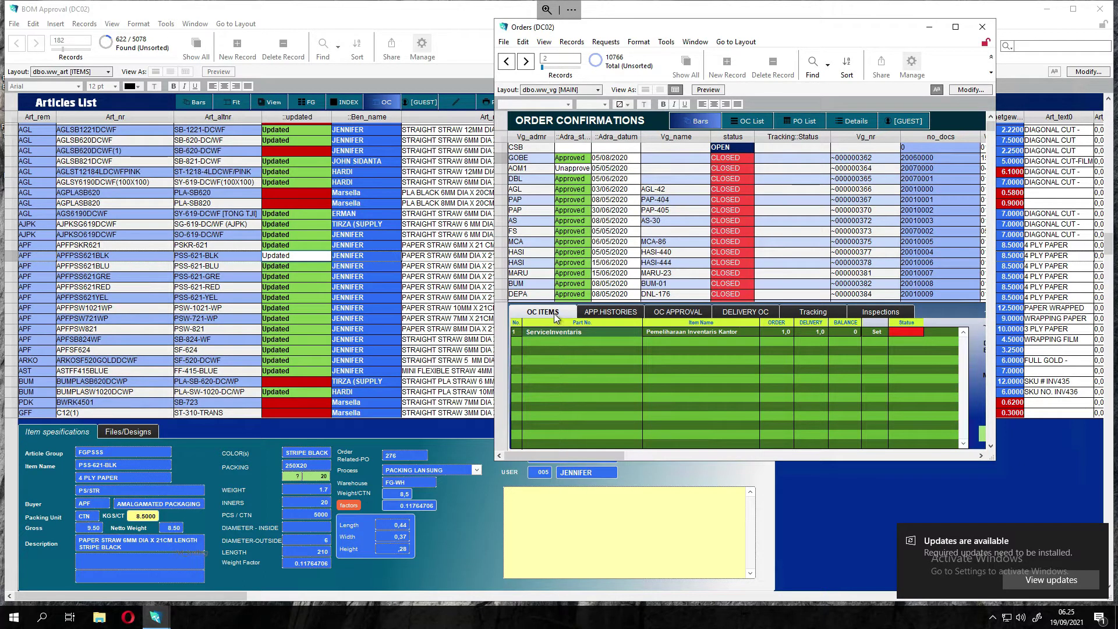
# - Select article AJPKSO619DCWF, bring up the Order Confirmations again and show the OC items of the first PAP order
pyautogui.click(898, 333)
pyautogui.click(277, 236)
pyautogui.click(389, 105)
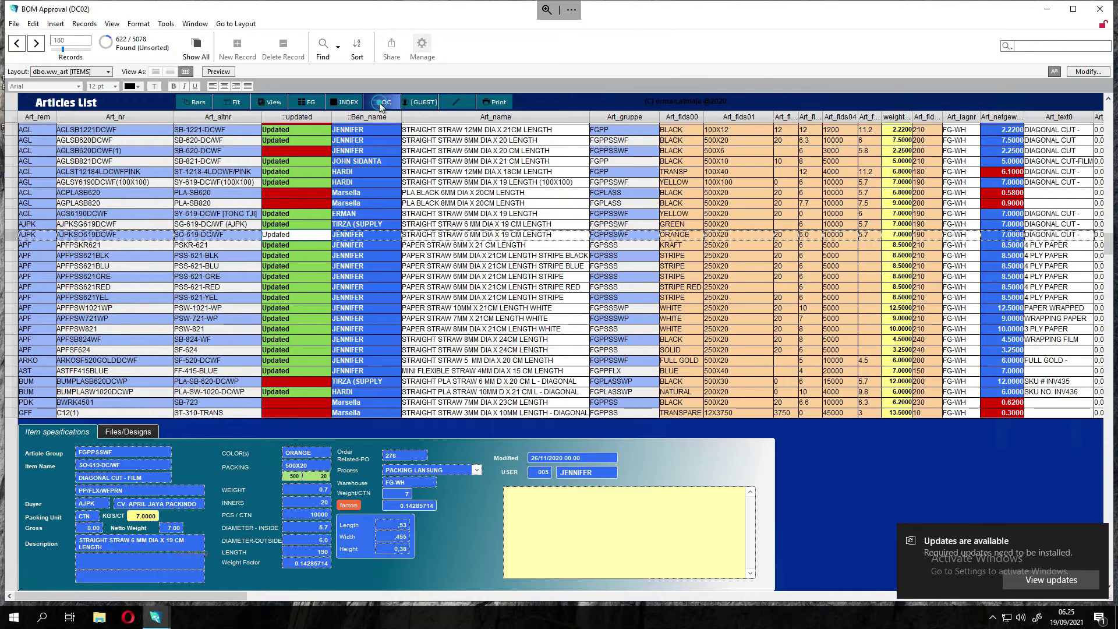
pyautogui.click(575, 203)
pyautogui.click(534, 313)
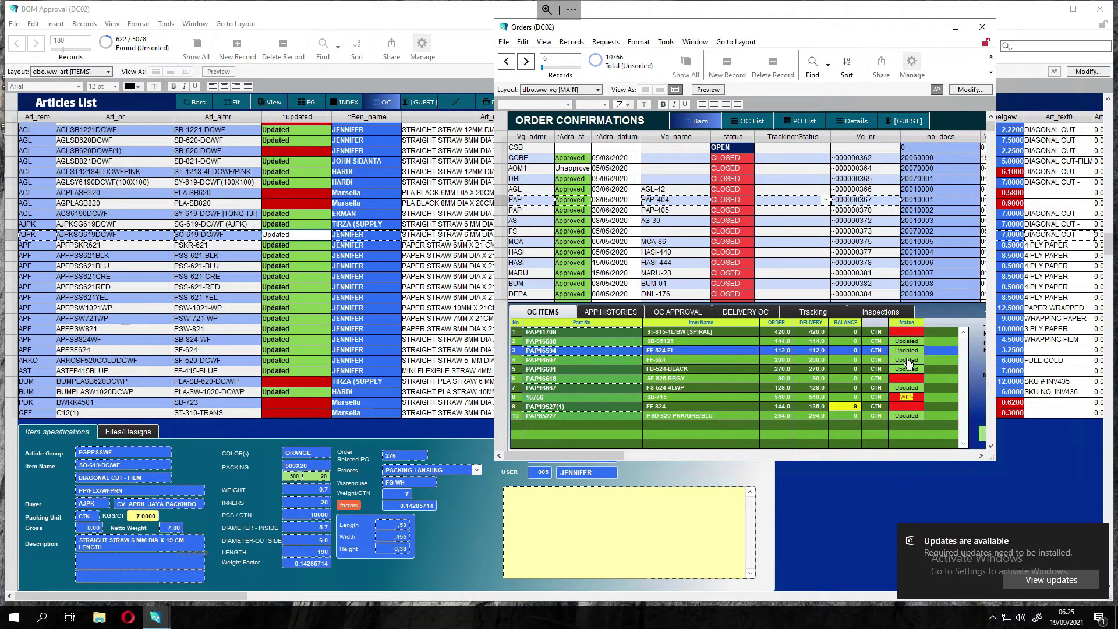
# - Minimize the BOM Approval window and open the Bill of Material index list of OC item PAP11709
pyautogui.click(1047, 8)
pyautogui.click(1046, 8)
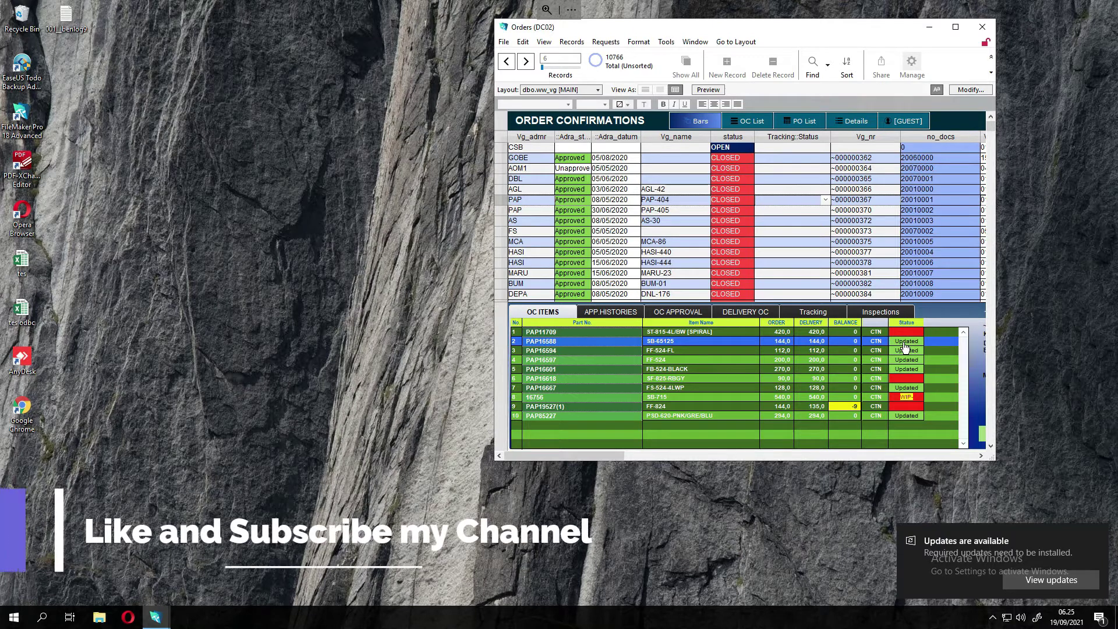
pyautogui.press('super+plus')
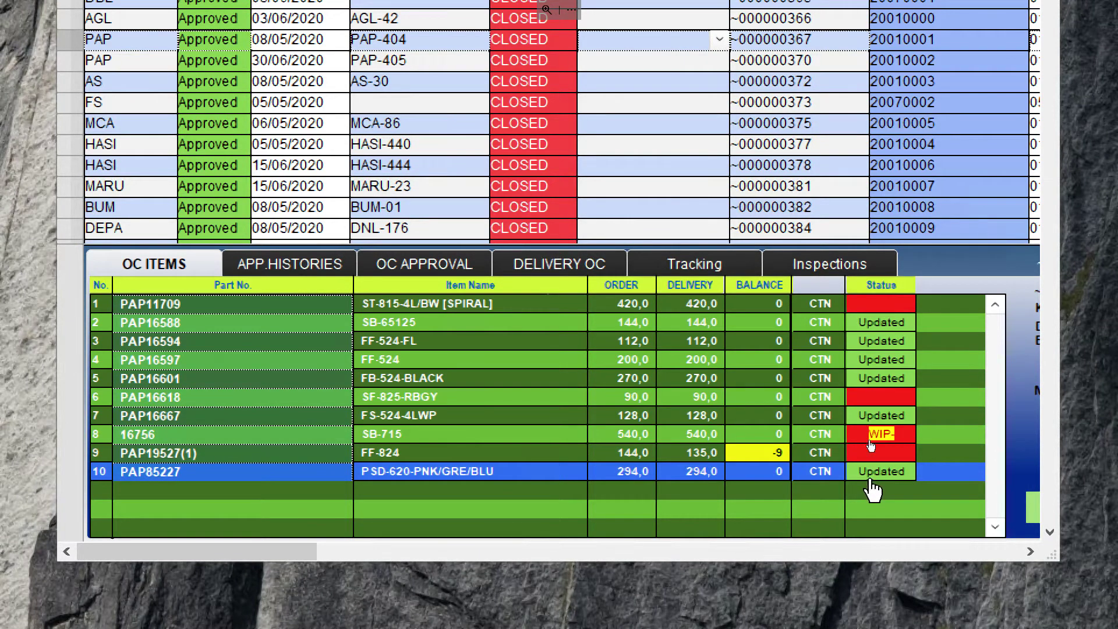
pyautogui.doubleClick(400, 318)
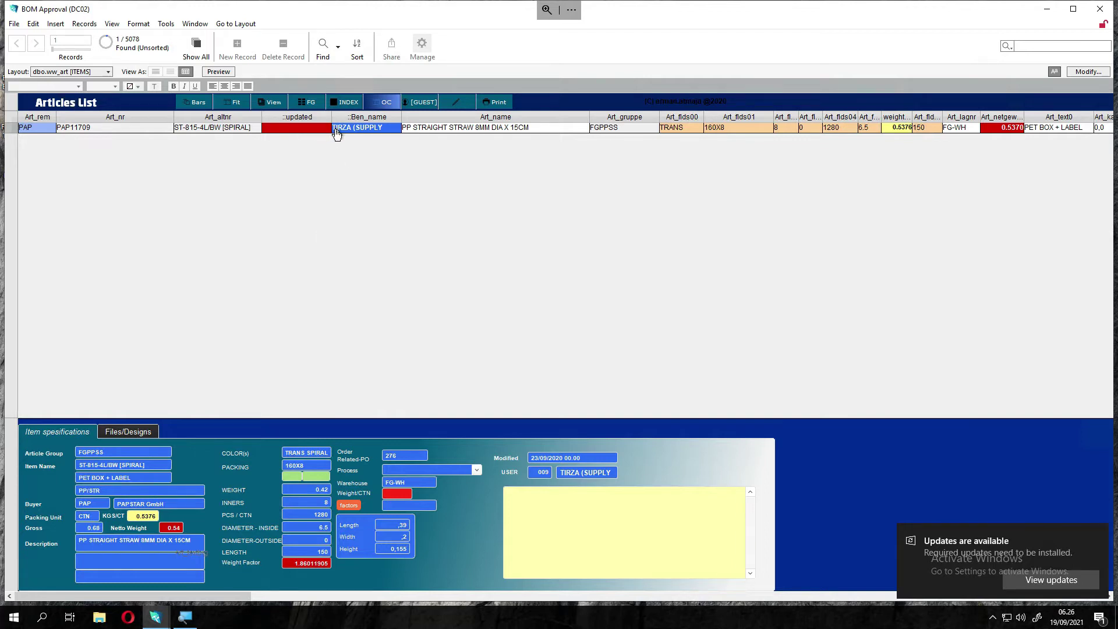
pyautogui.click(341, 102)
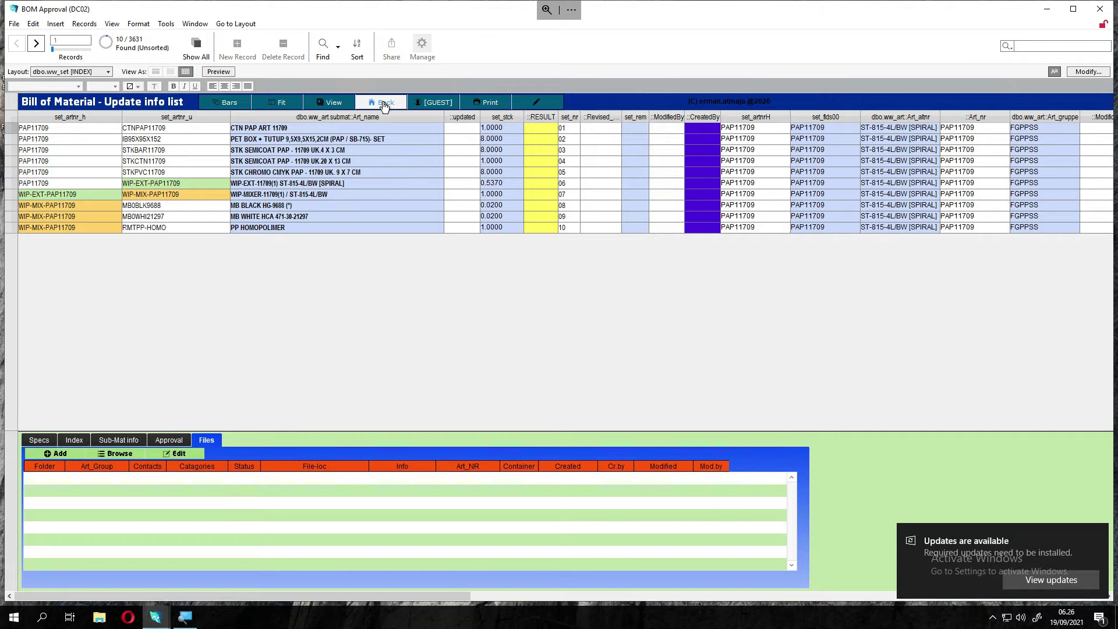
# - Switch to the Orders window and show the OC items of the first HASI order
pyautogui.click(195, 24)
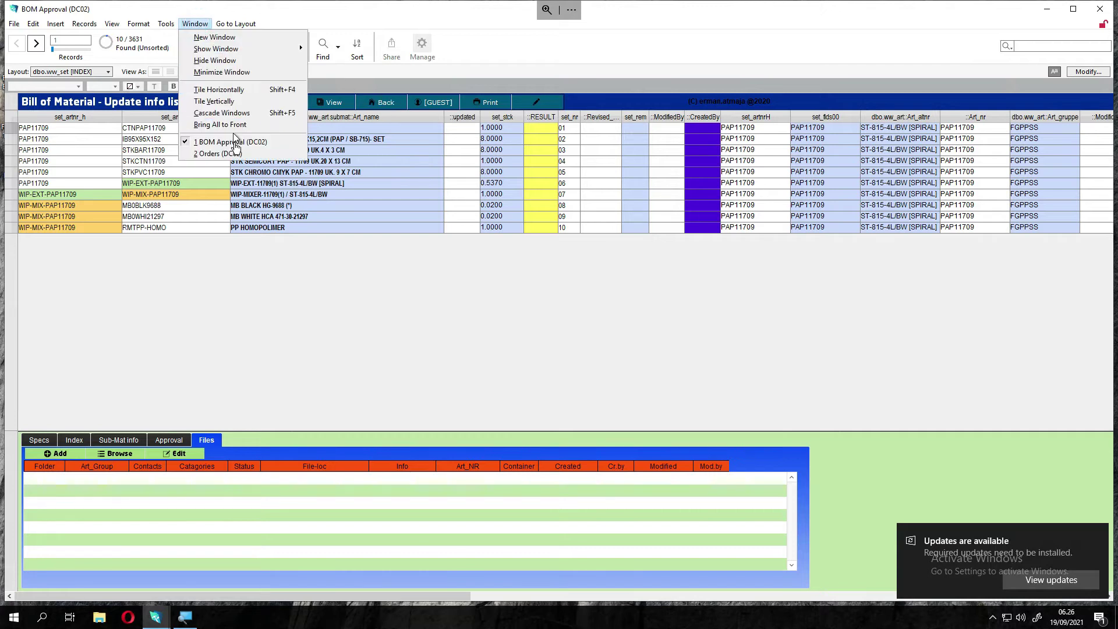
pyautogui.click(218, 153)
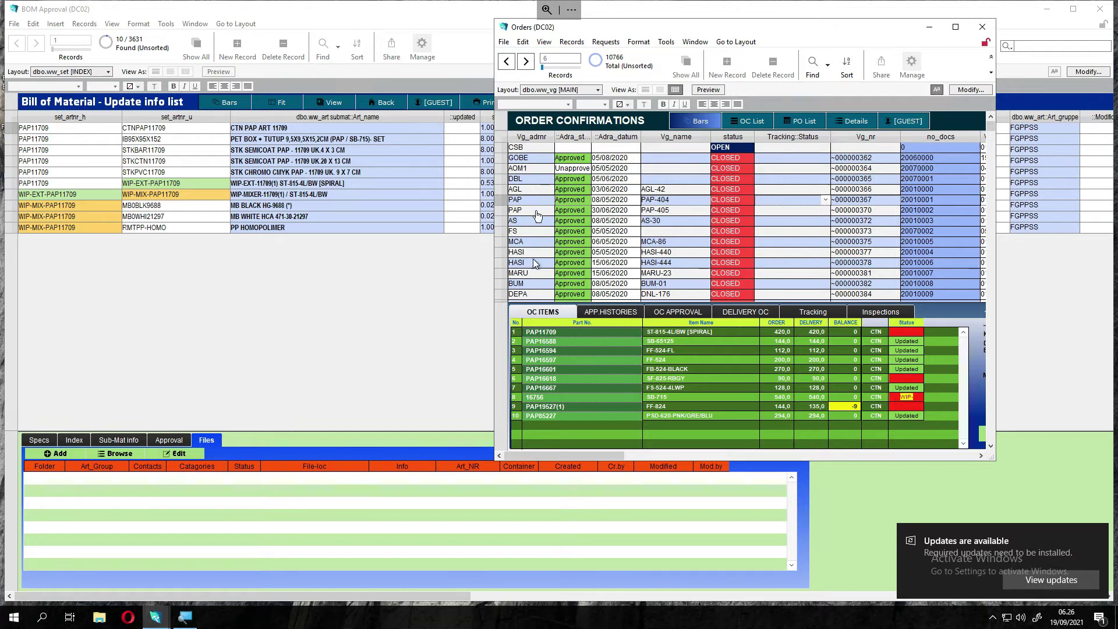
pyautogui.click(579, 256)
pyautogui.click(546, 312)
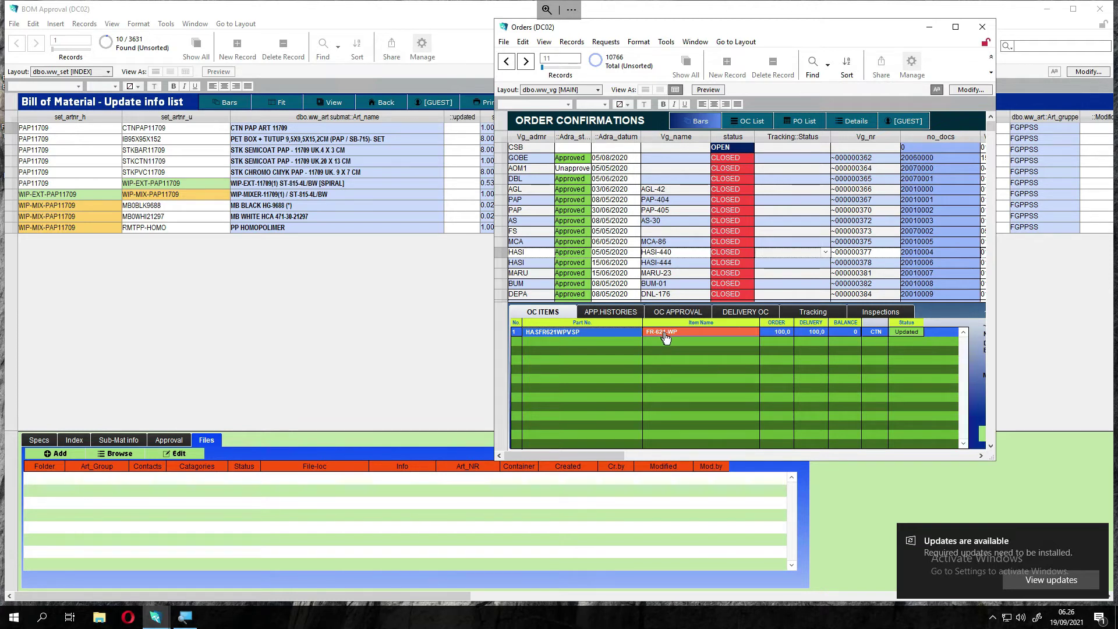
# - Open the Bill of Material index list of OC item HASFR621WPVSP and show its approval information
pyautogui.click(668, 336)
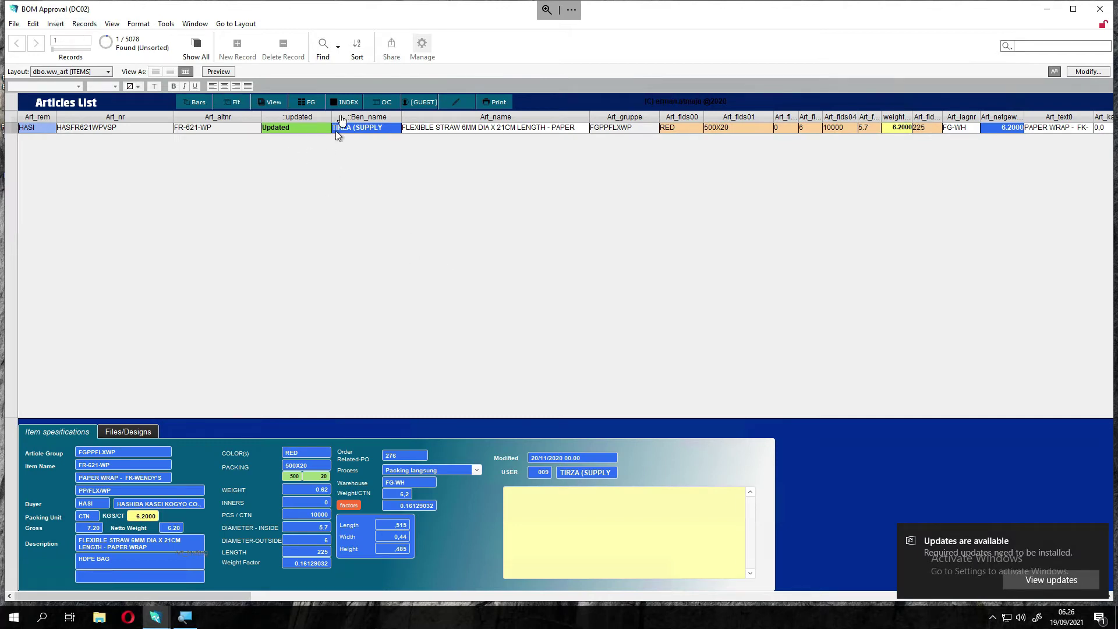
pyautogui.click(349, 103)
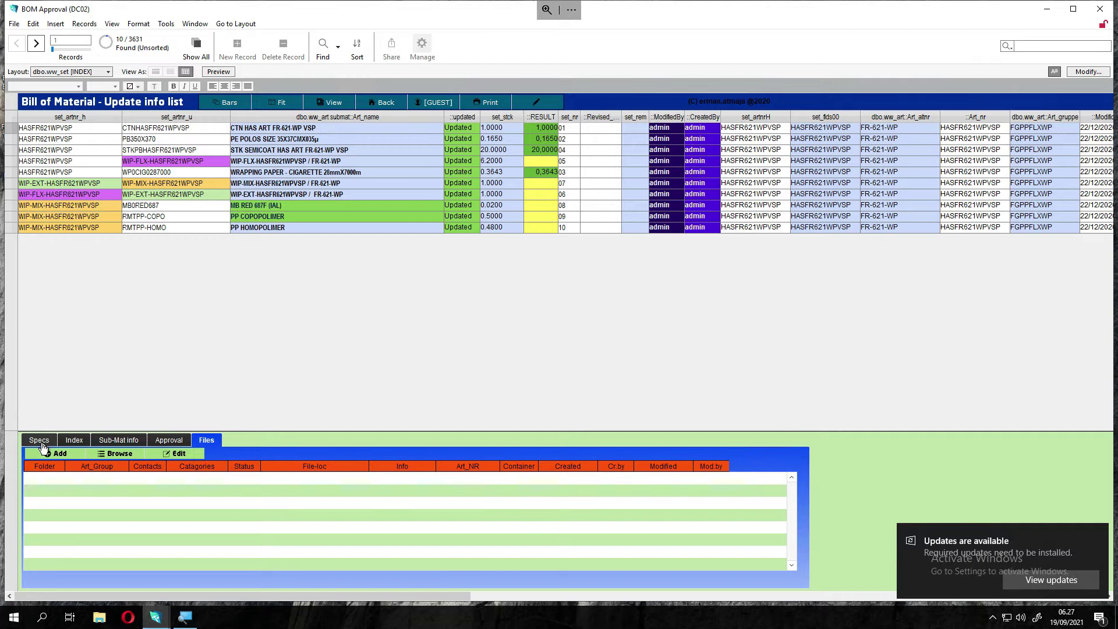
pyautogui.click(157, 443)
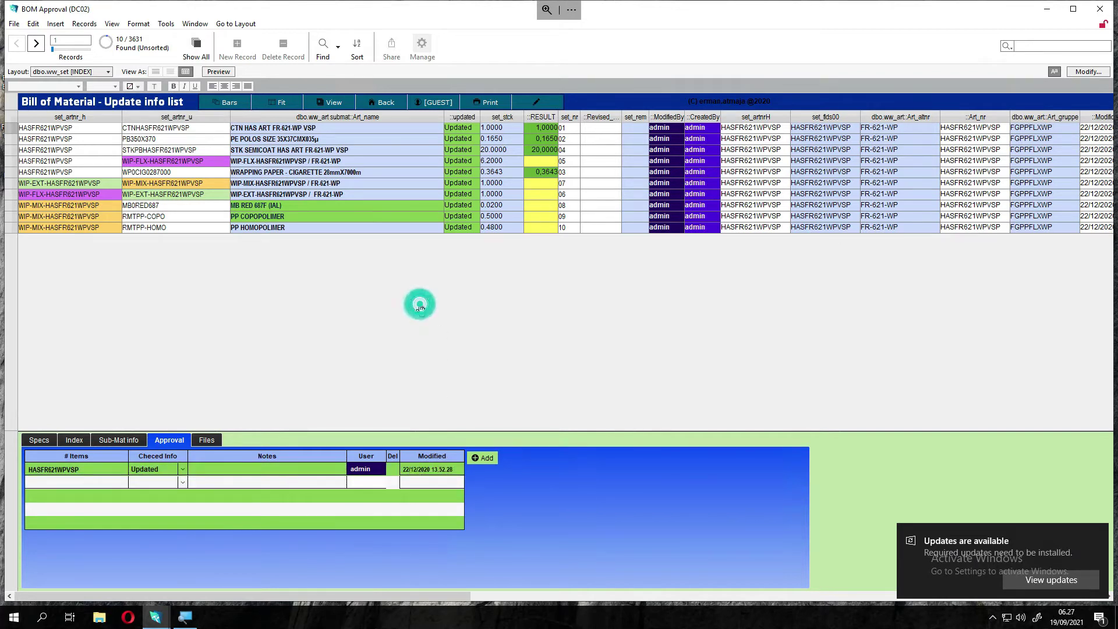
# - Switch back to the Orders window and look further down the order confirmations
pyautogui.click(195, 24)
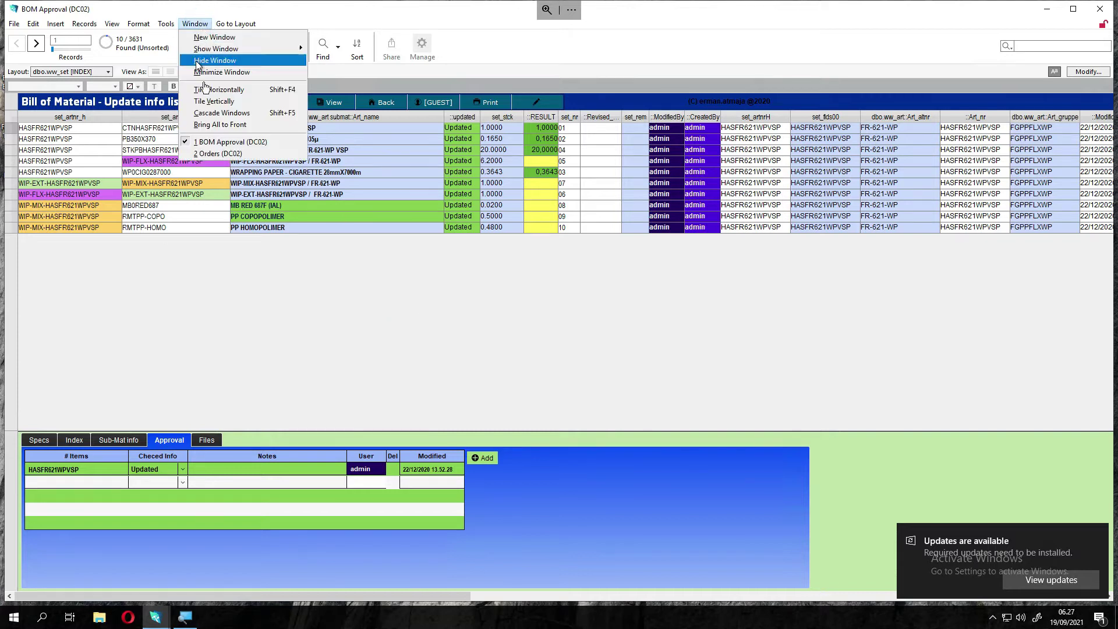
pyautogui.click(231, 154)
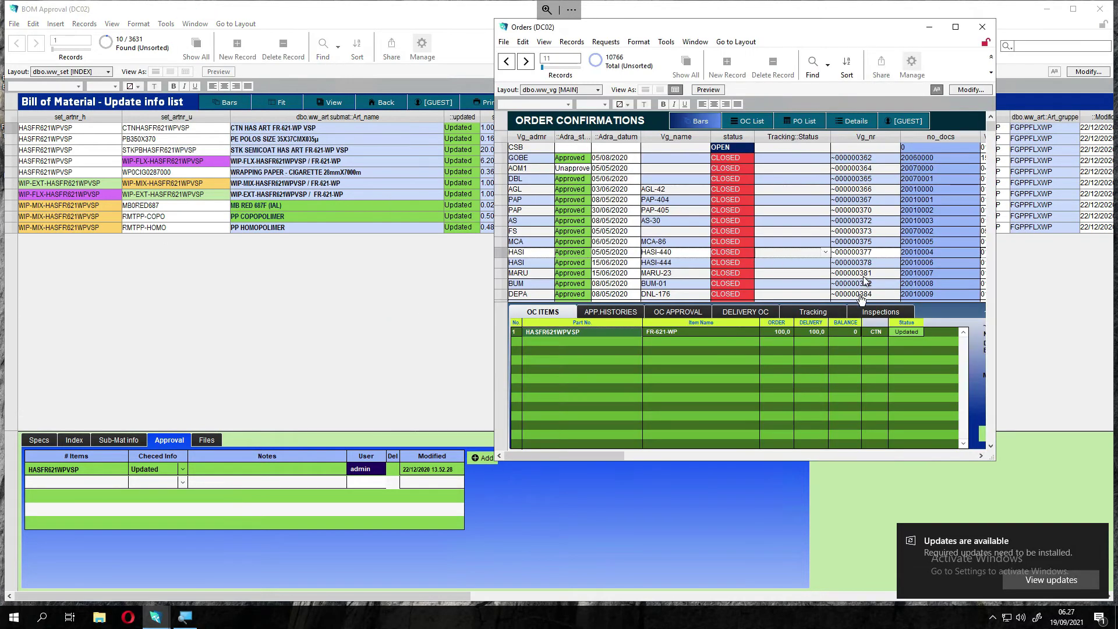
pyautogui.scroll(-5, 583, 211)
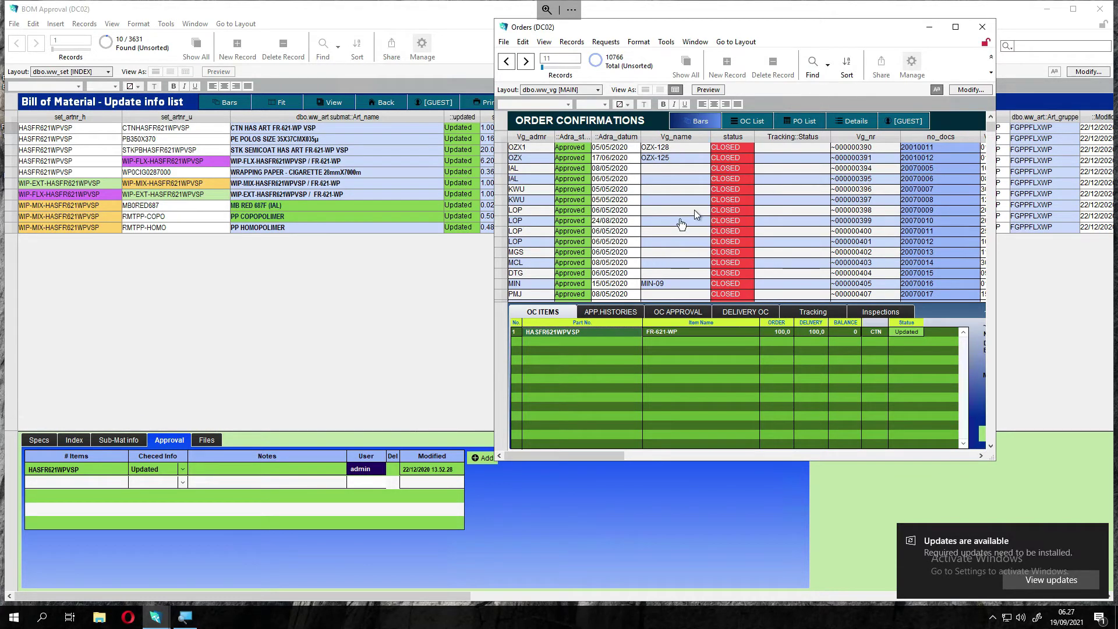
# - Return to the Articles List in the BOM Approval window, show all records and apply the FG filter
pyautogui.click(392, 310)
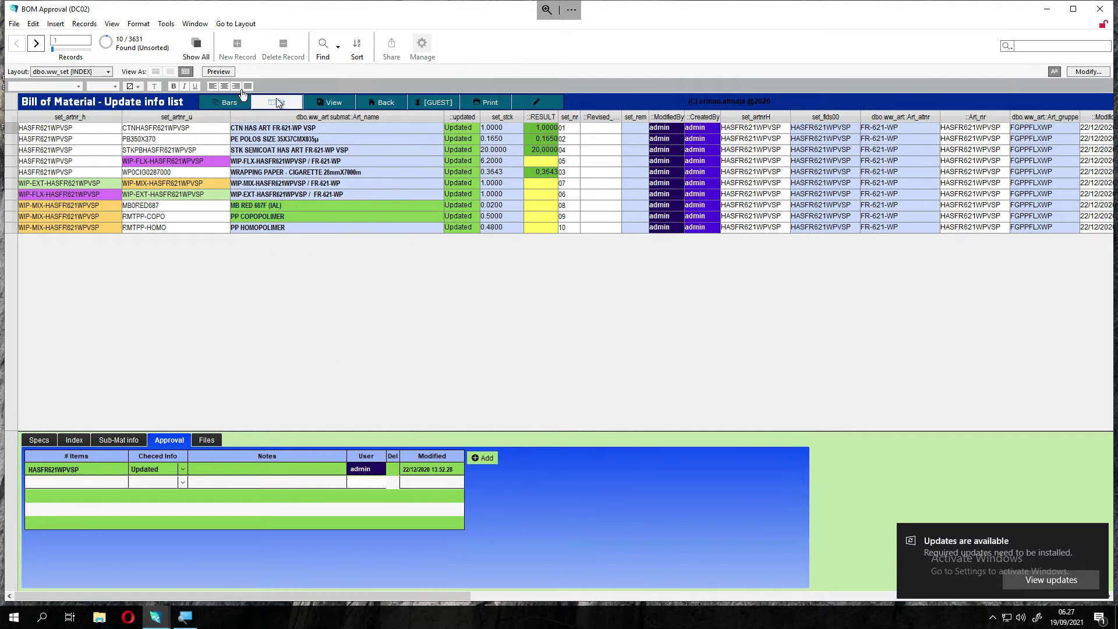
pyautogui.click(385, 102)
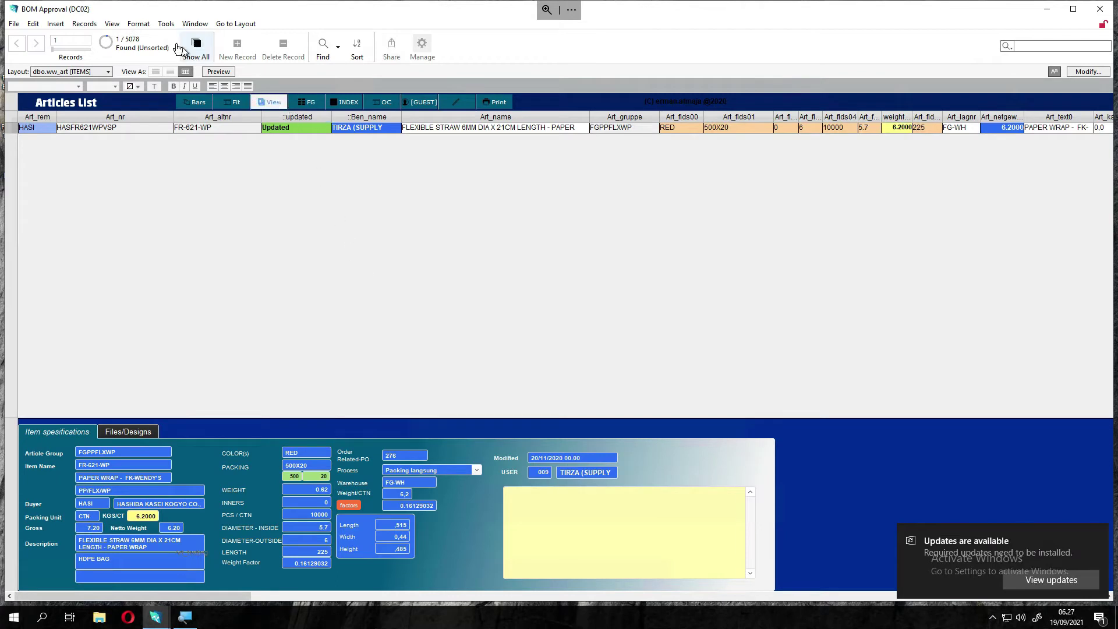
pyautogui.click(195, 55)
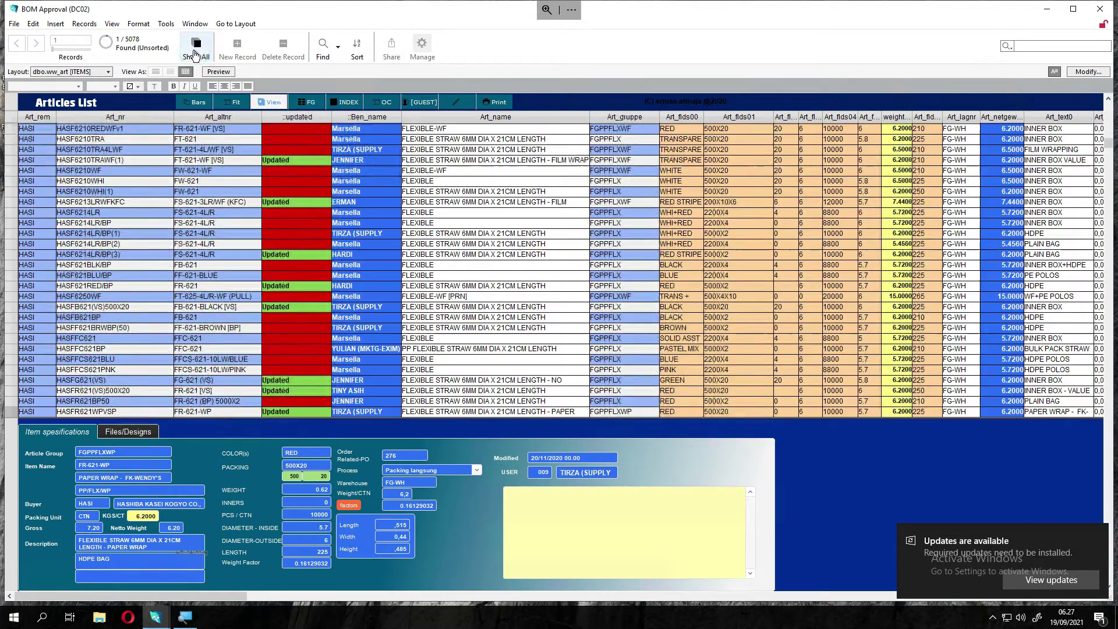
pyautogui.click(305, 104)
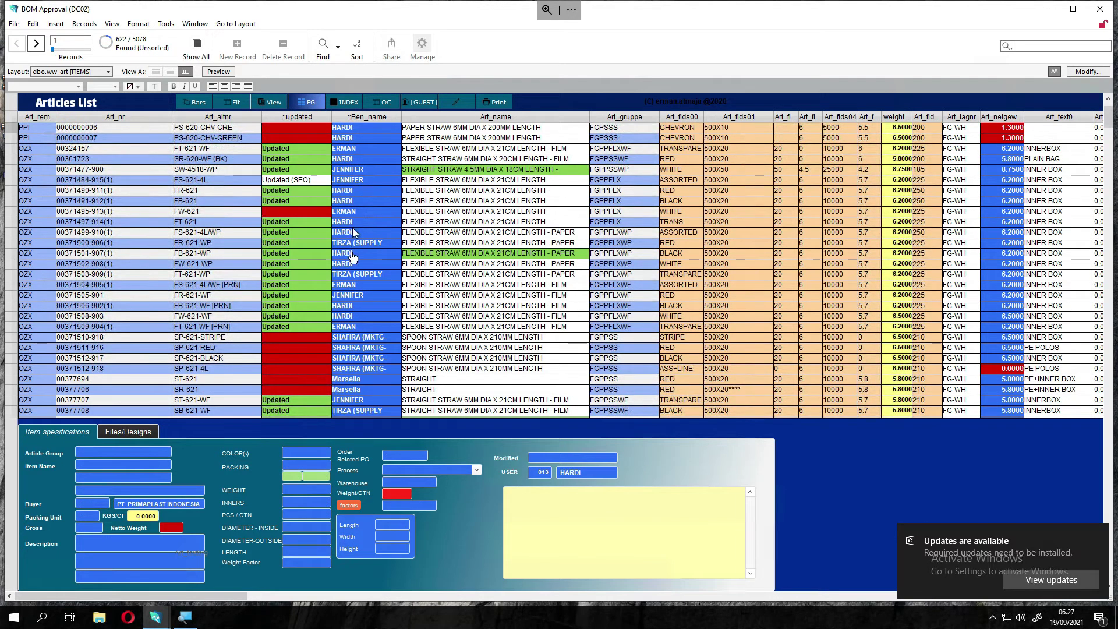
# - Look through the finished-goods articles for their update status and responsible users
pyautogui.scroll(-10, 343, 268)
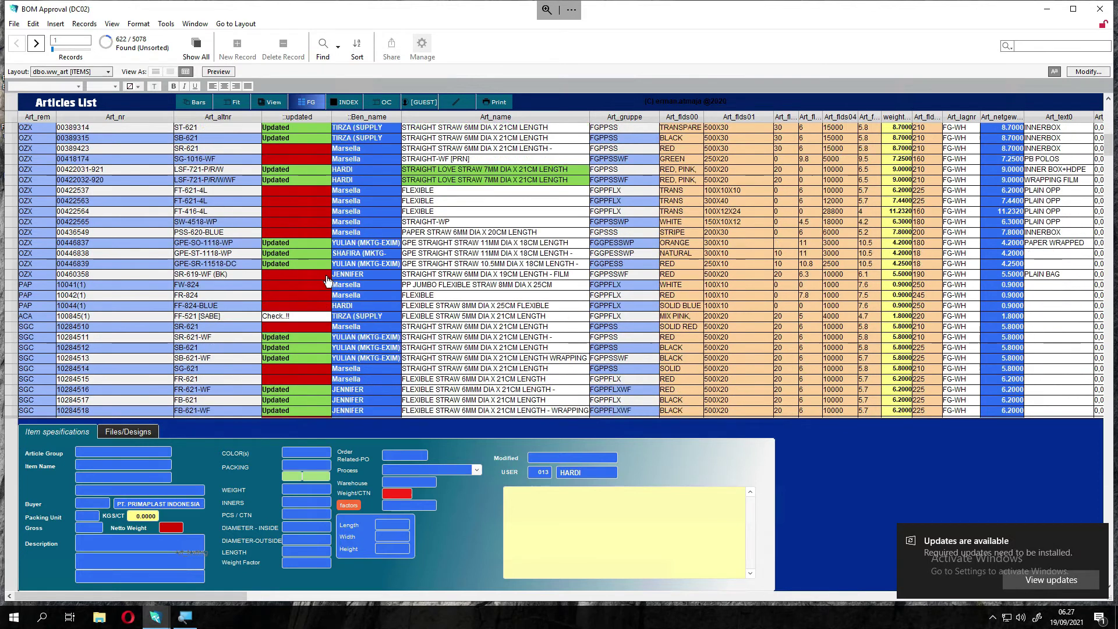
pyautogui.scroll(-3, 327, 281)
pyautogui.scroll(-8, 304, 290)
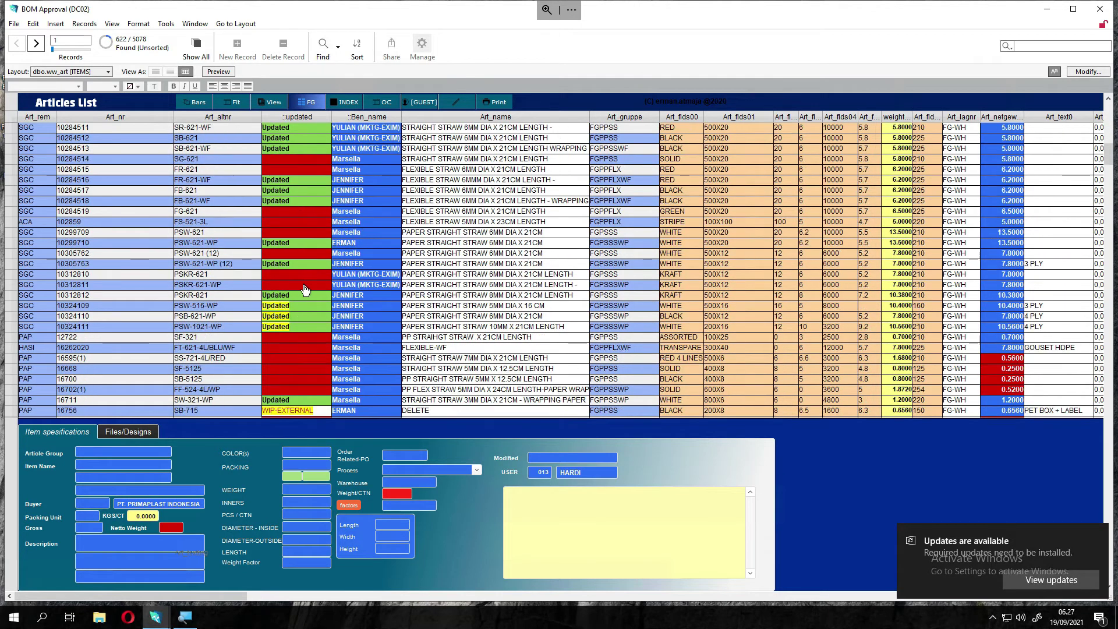
pyautogui.scroll(-10, 304, 289)
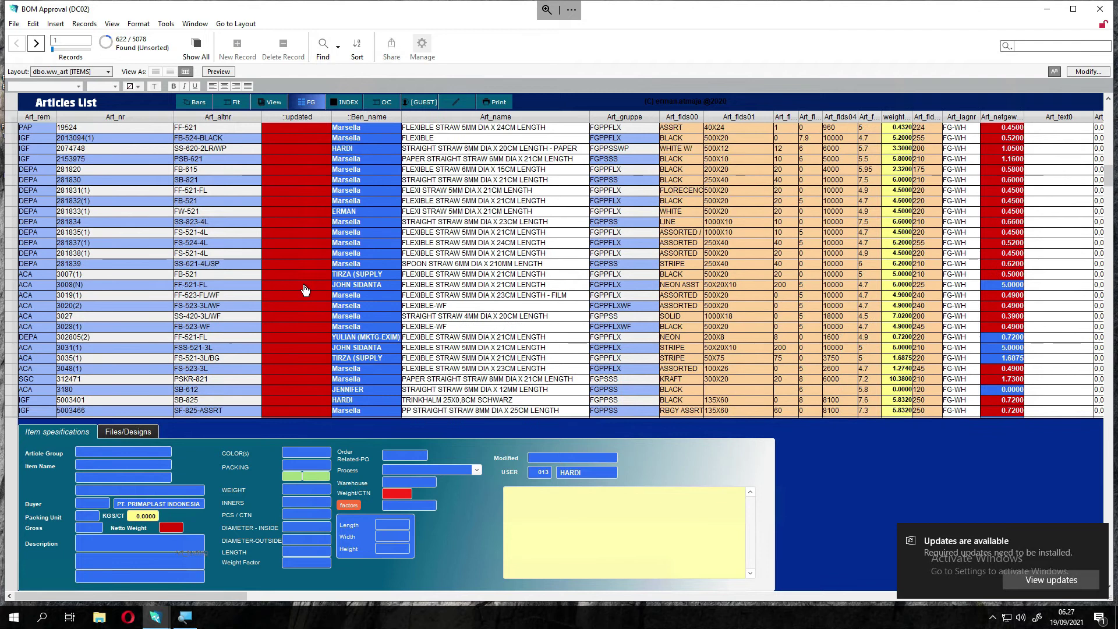
pyautogui.scroll(-4, 286, 283)
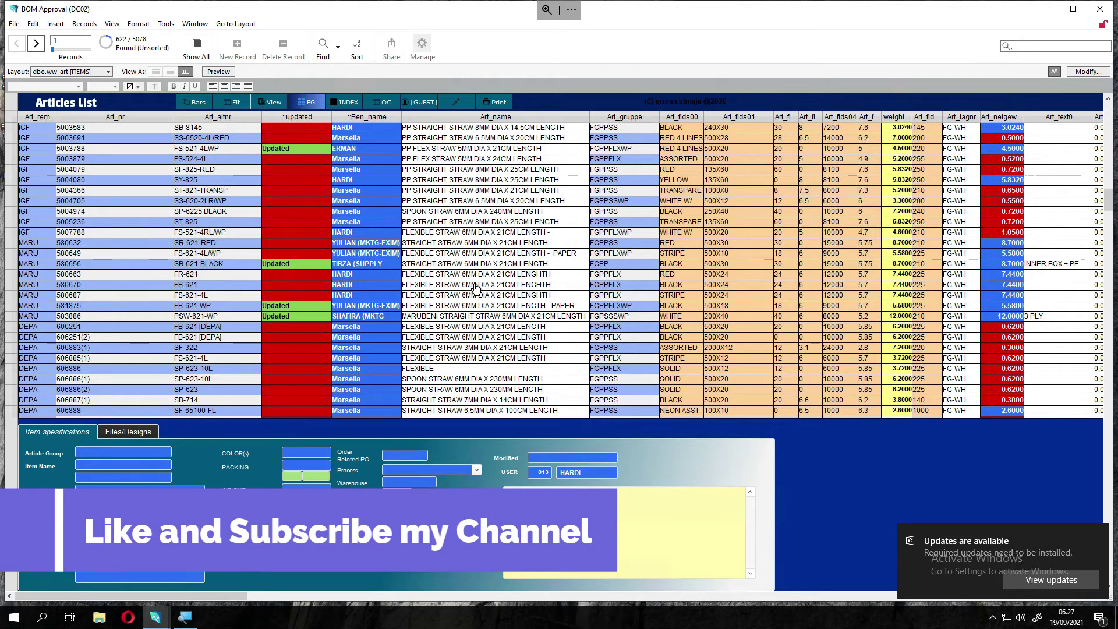
pyautogui.scroll(-3, 478, 286)
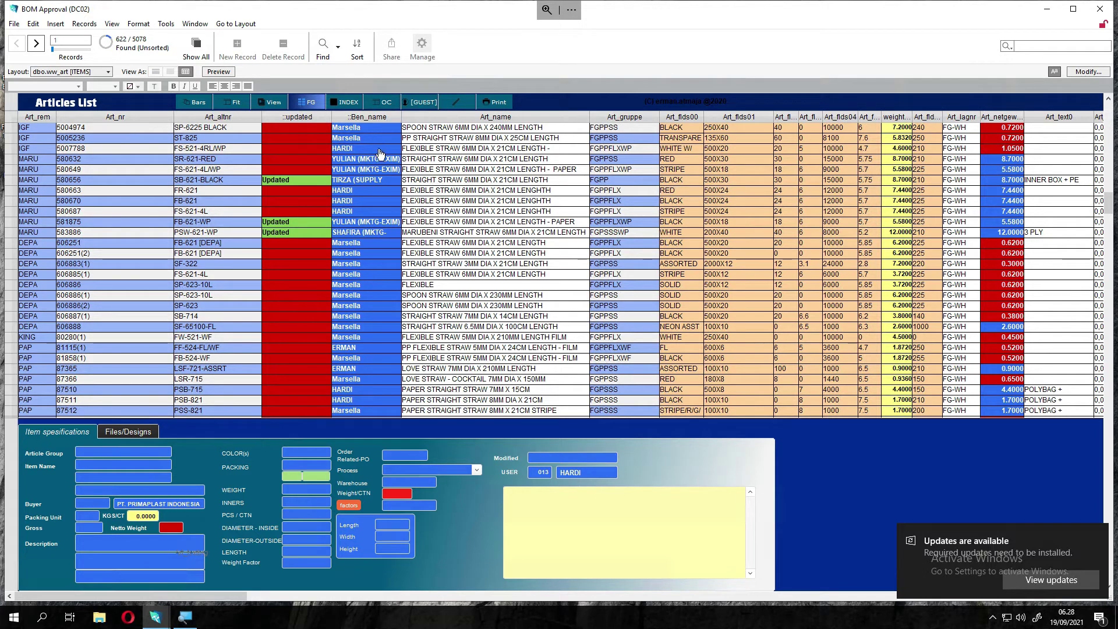
# - Open the order confirmations from the Articles List, move the Orders window aside, and select article 580687 (FS-621-4L) in the Articles List
pyautogui.click(384, 108)
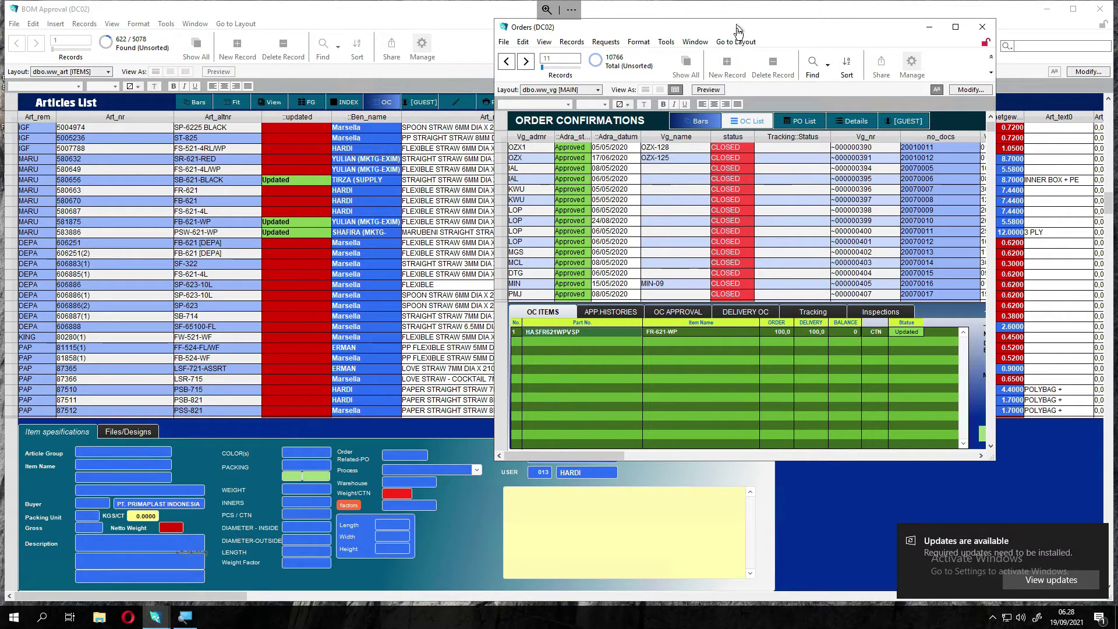
pyautogui.moveTo(737, 28); pyautogui.dragTo(806, 21)
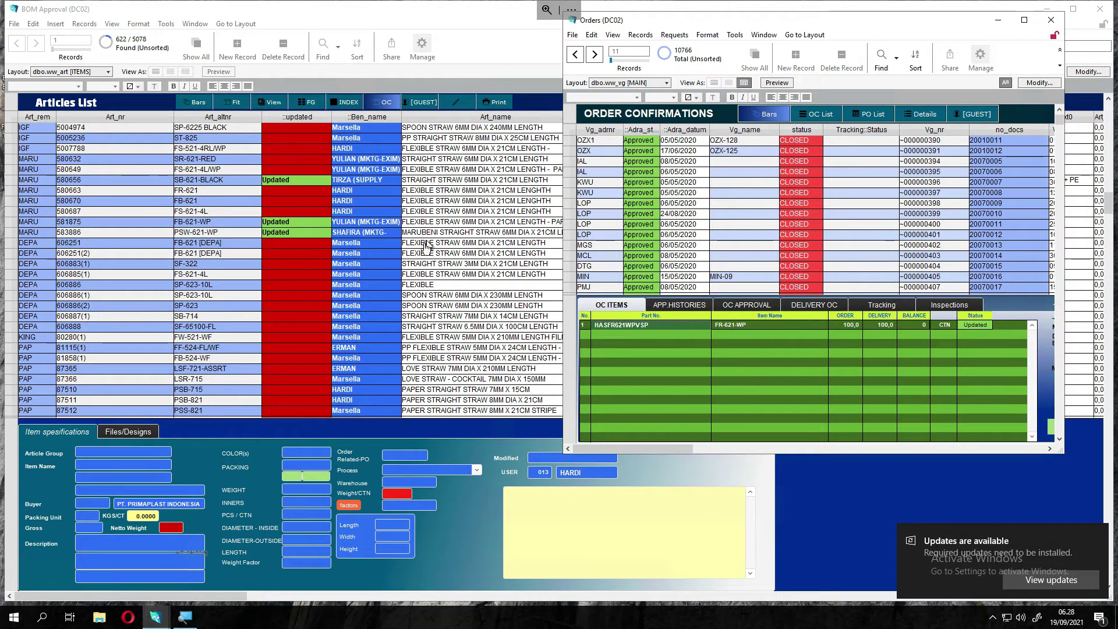
pyautogui.click(444, 214)
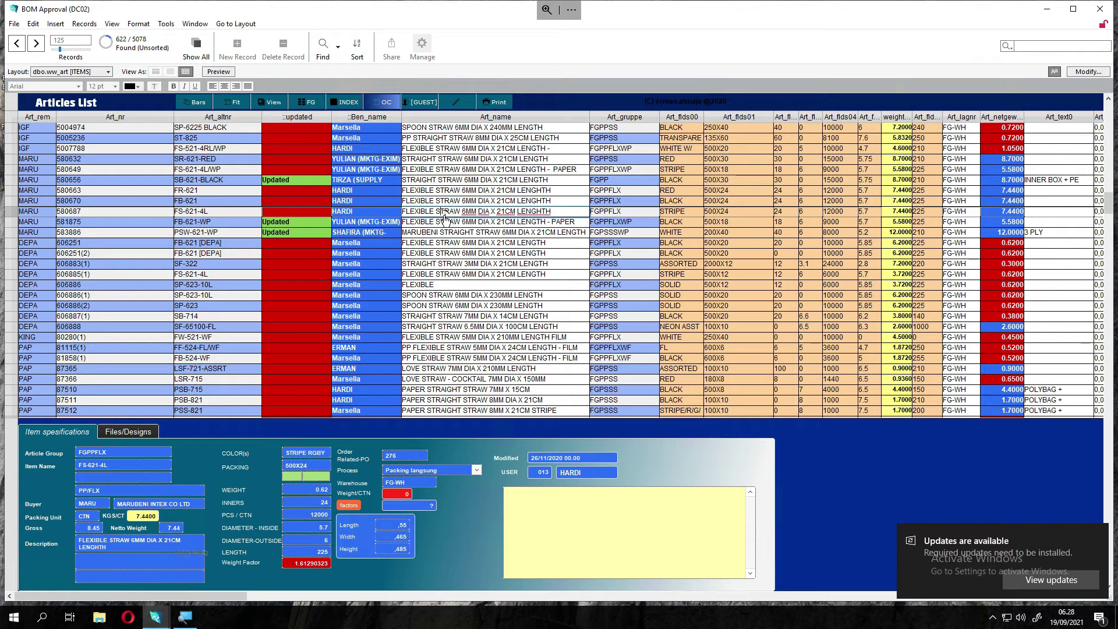
# - Sign in to BOM Approval with the admin account name and the account password
pyautogui.click(428, 104)
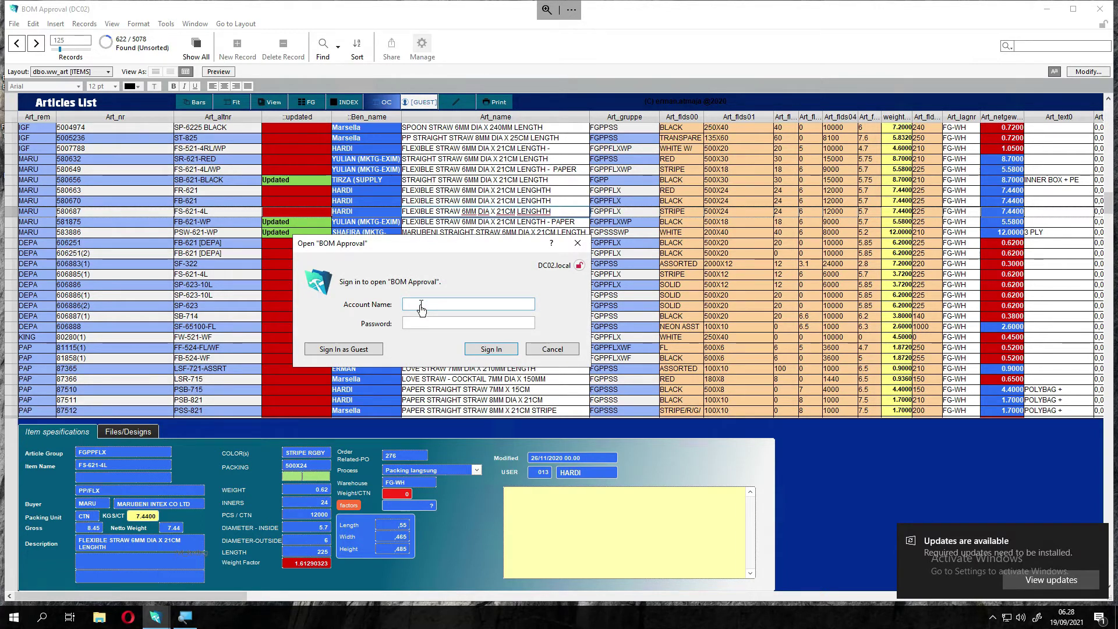
pyautogui.write('n')
pyautogui.press('Tab')
pyautogui.write('••••••')
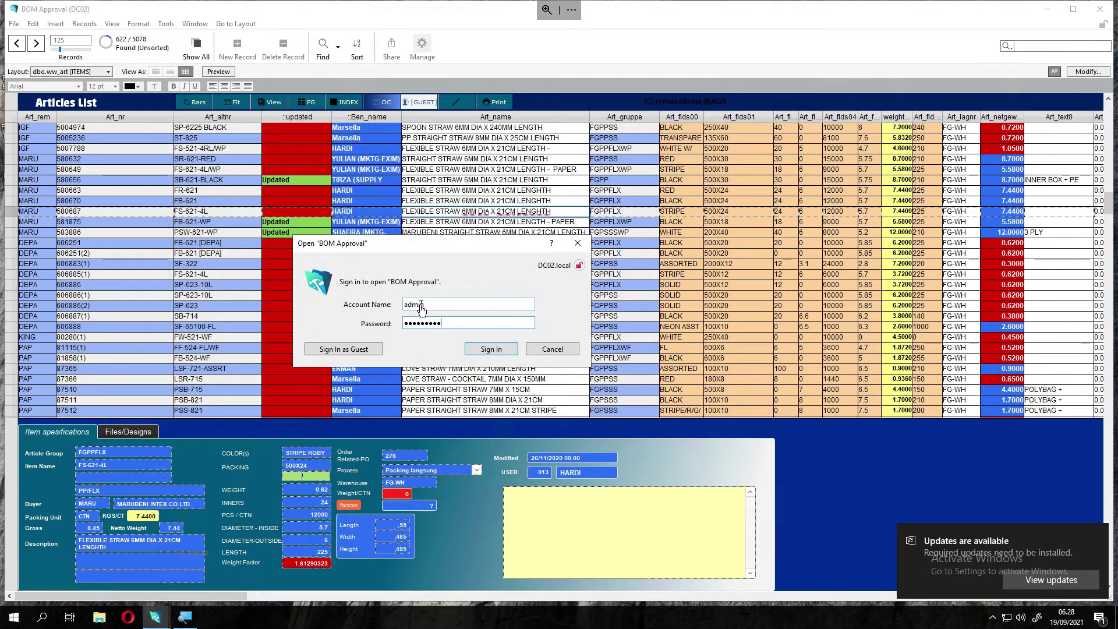
pyautogui.write('•••')
pyautogui.press('Return')
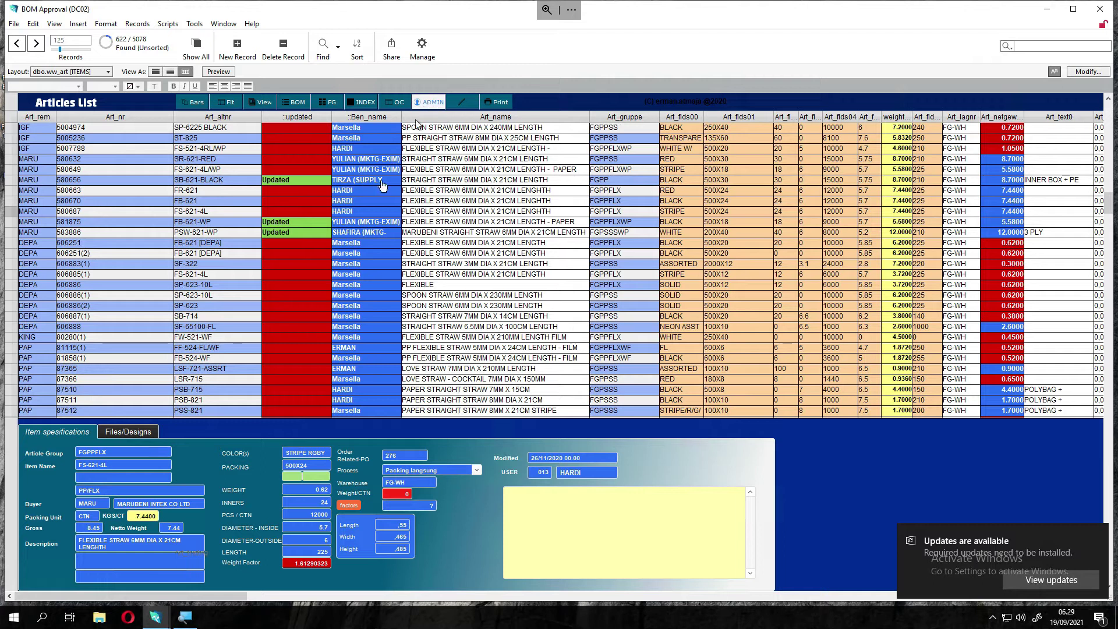
# - Open the security management for BOM Approval, examine the accounts and their privilege sets, and close it
pyautogui.click(14, 23)
pyautogui.moveTo(42, 119)
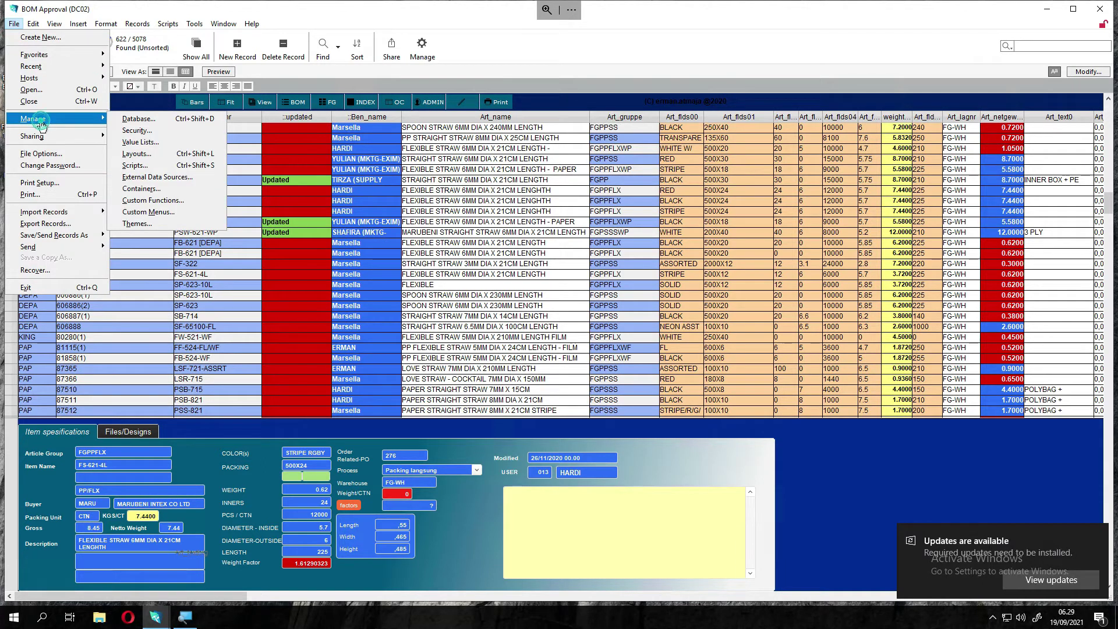
pyautogui.click(130, 131)
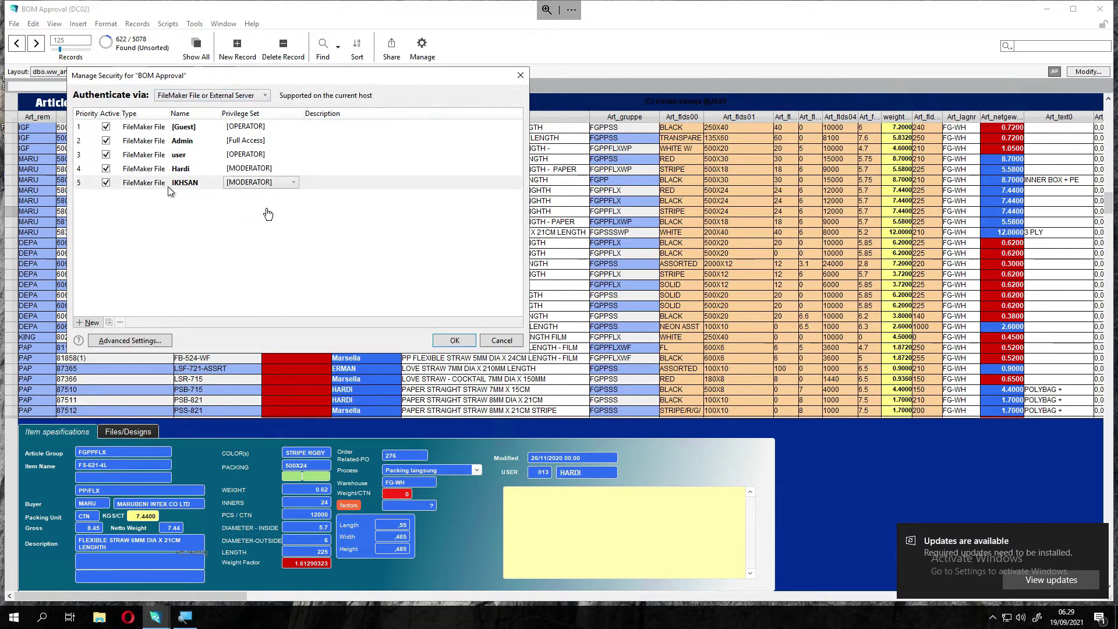
pyautogui.click(453, 340)
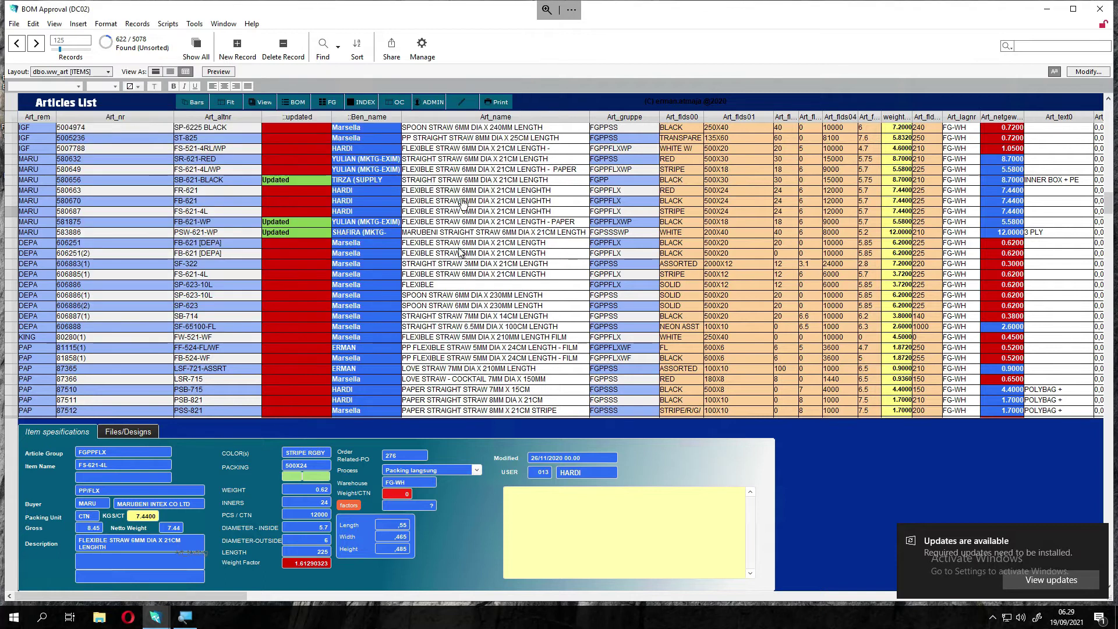
# - Sign in again with a moderator account's name and password, and toggle the Articles List's edit mode
pyautogui.click(439, 110)
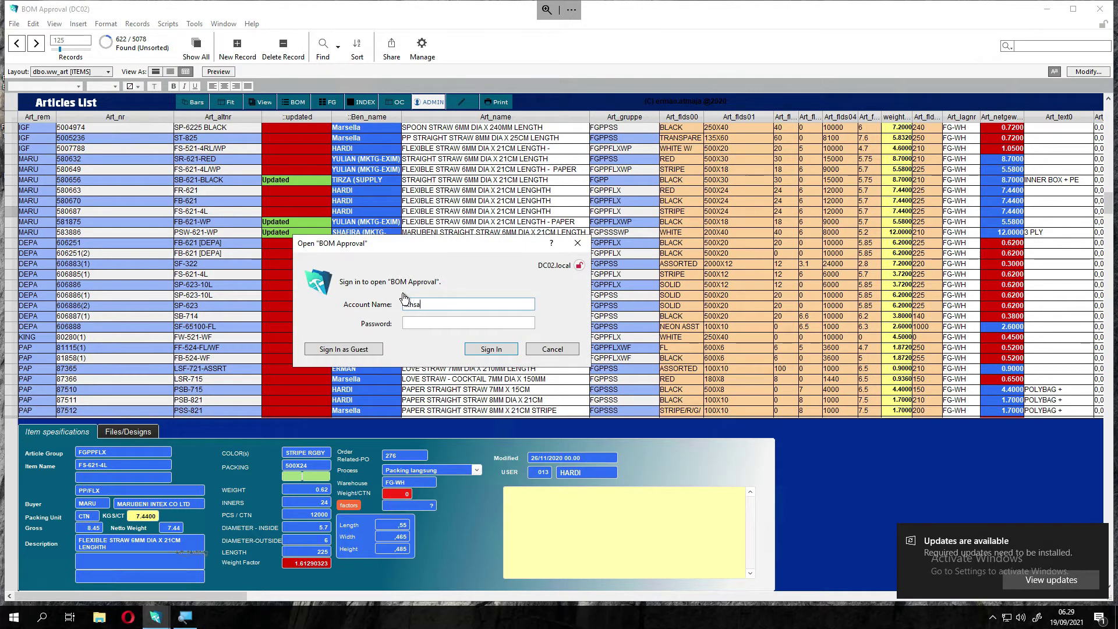
pyautogui.press('Return')
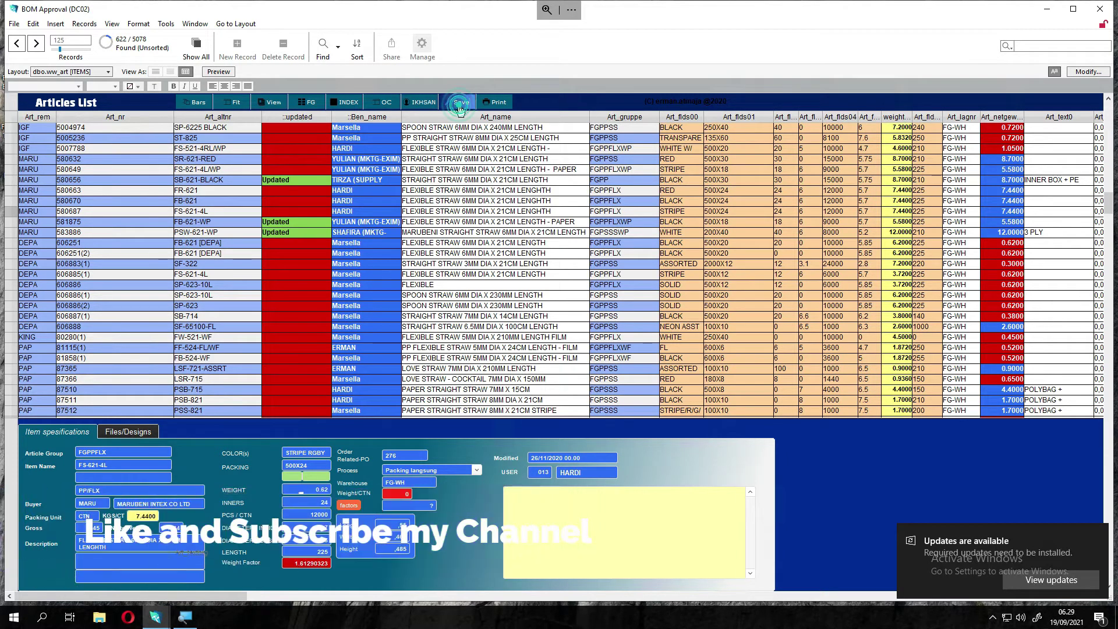
pyautogui.click(460, 103)
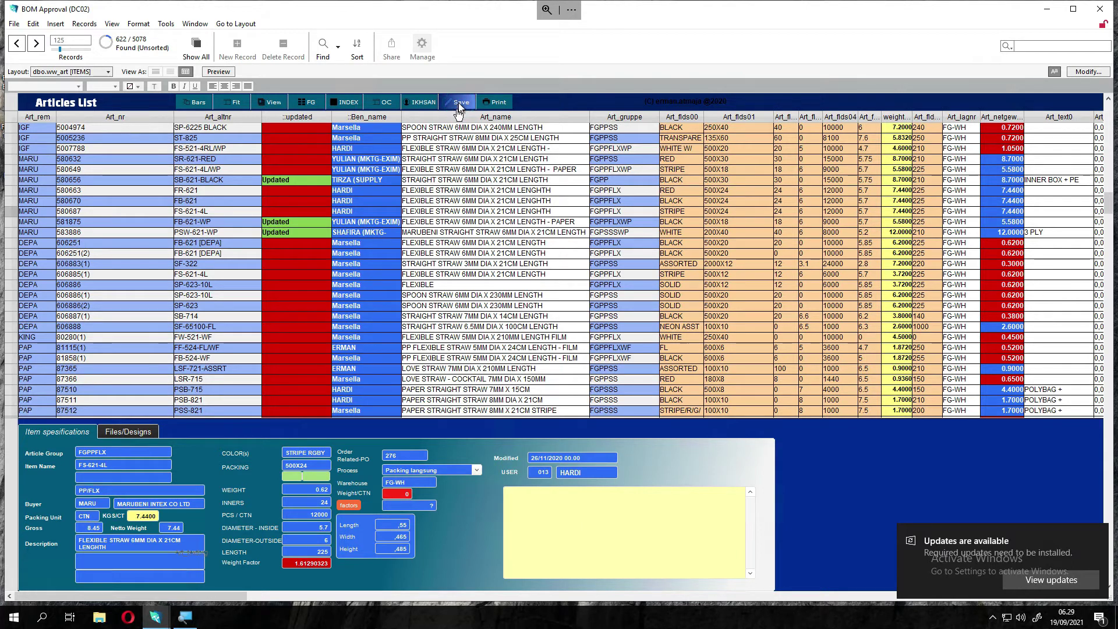
pyautogui.click(454, 109)
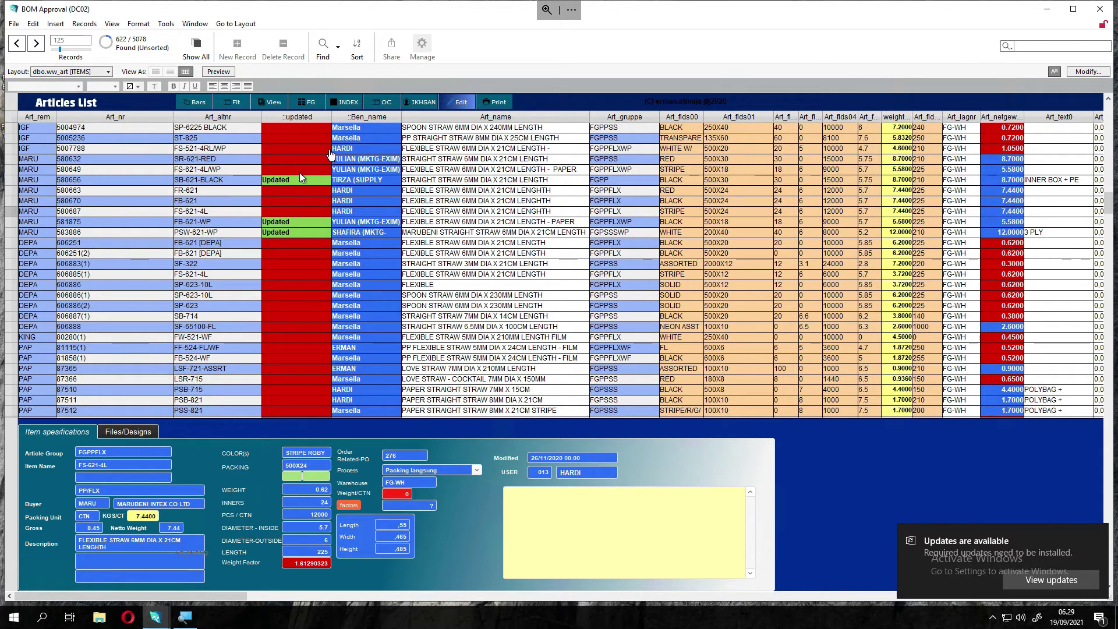
# - Open the Bill of Material index list of article 580687, enable edit mode, and show the approval information
pyautogui.click(346, 102)
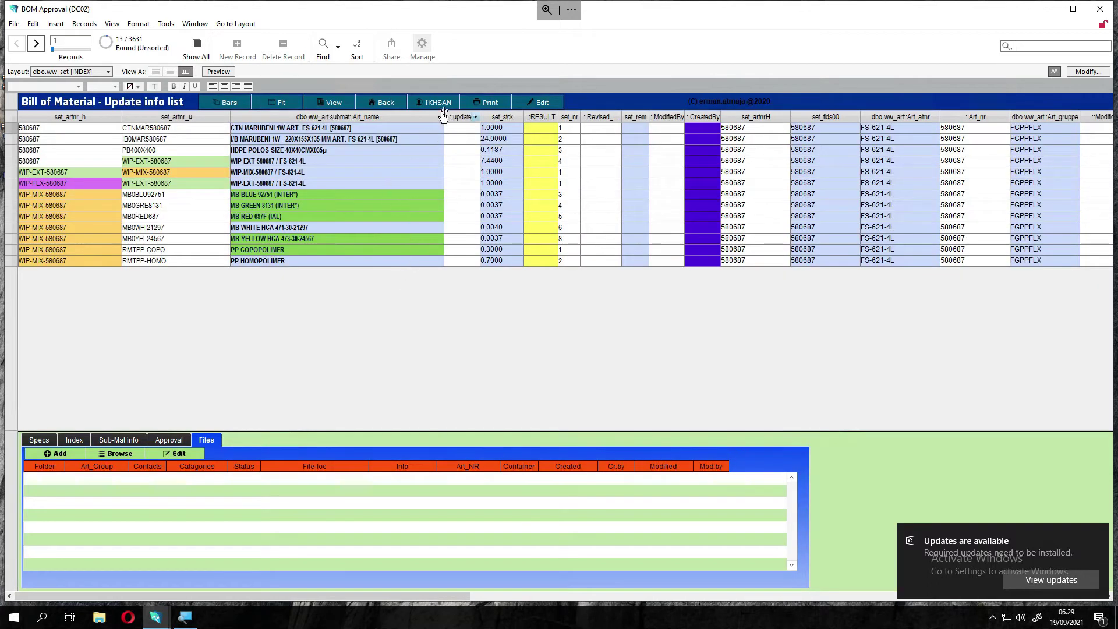
pyautogui.click(536, 102)
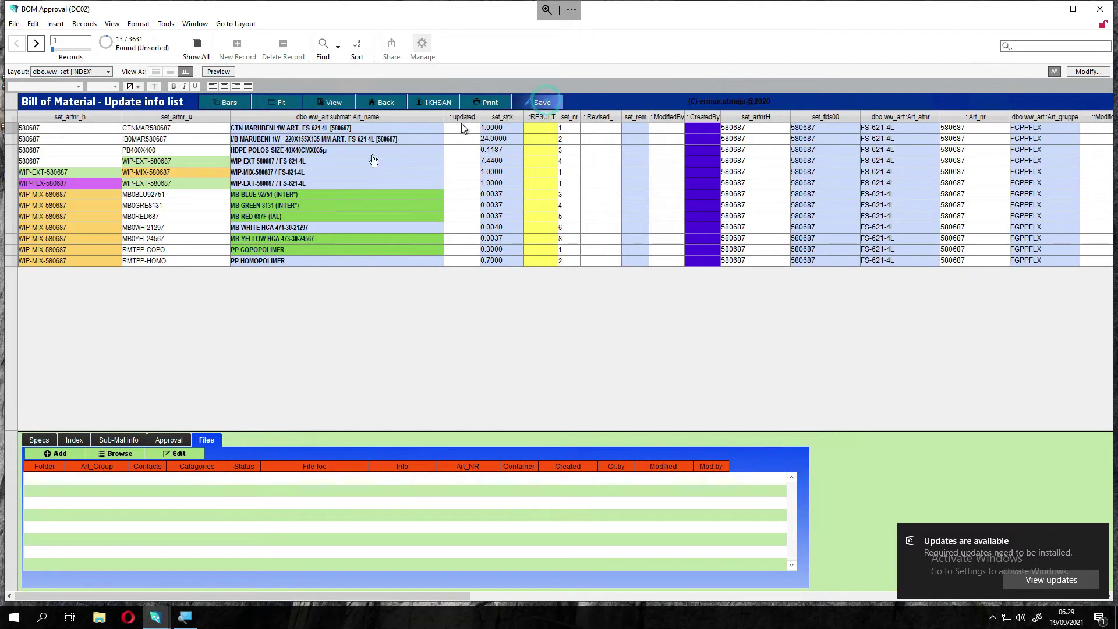
pyautogui.click(164, 444)
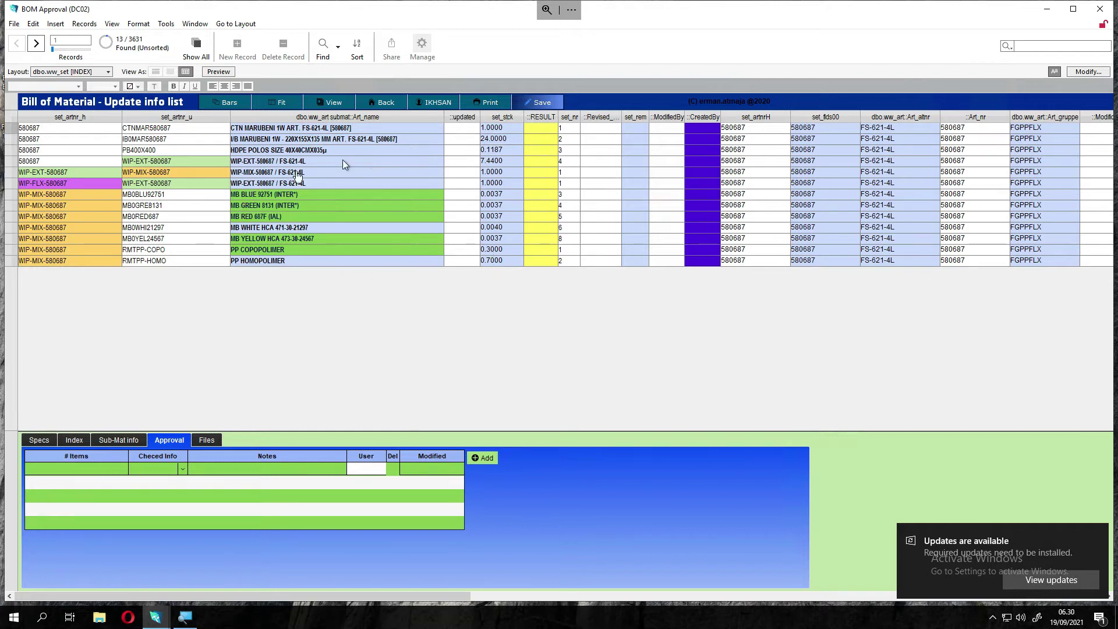
# - Try to edit the set_stck quantity of MB0BLU92751 and the material code MB0GRE8131 in the Bill of Material list
pyautogui.click(146, 197)
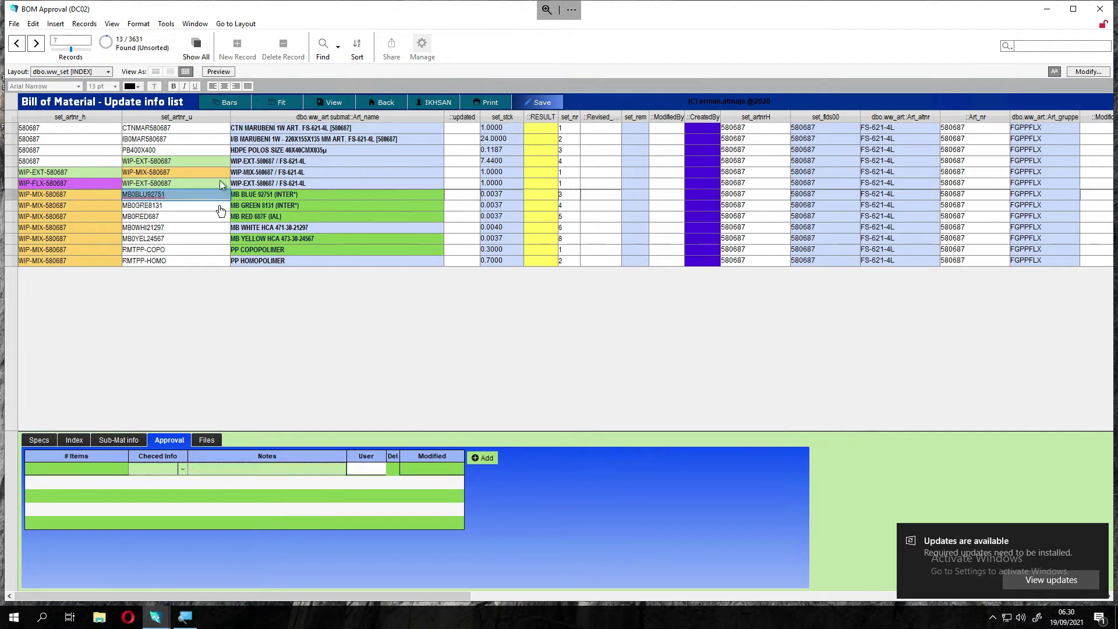
pyautogui.click(376, 194)
pyautogui.click(491, 195)
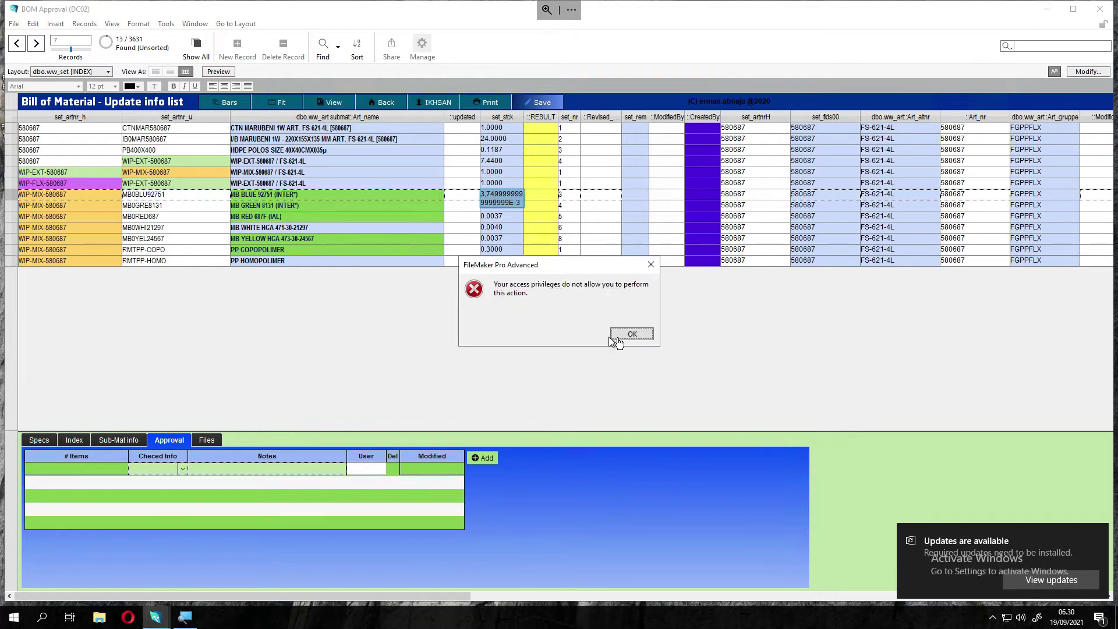
pyautogui.click(627, 334)
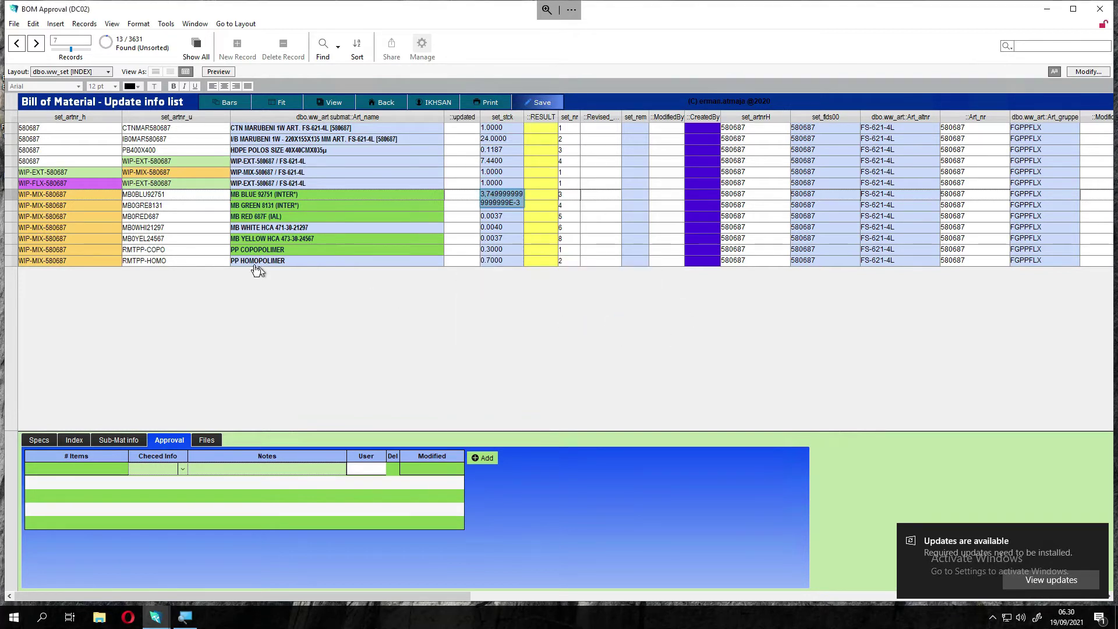
pyautogui.click(162, 208)
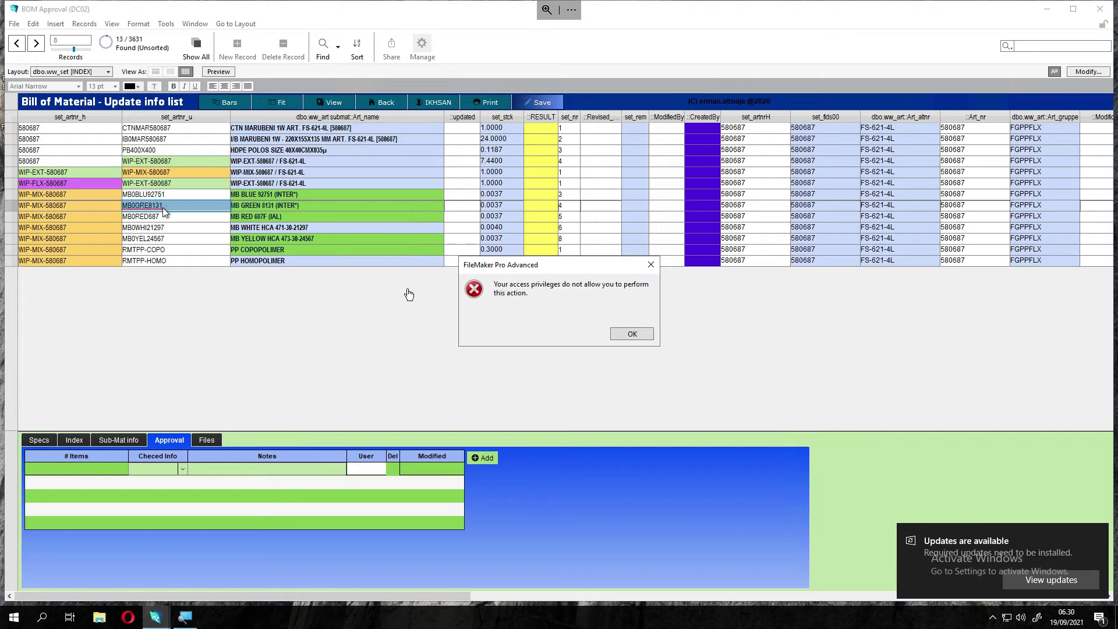
pyautogui.click(626, 333)
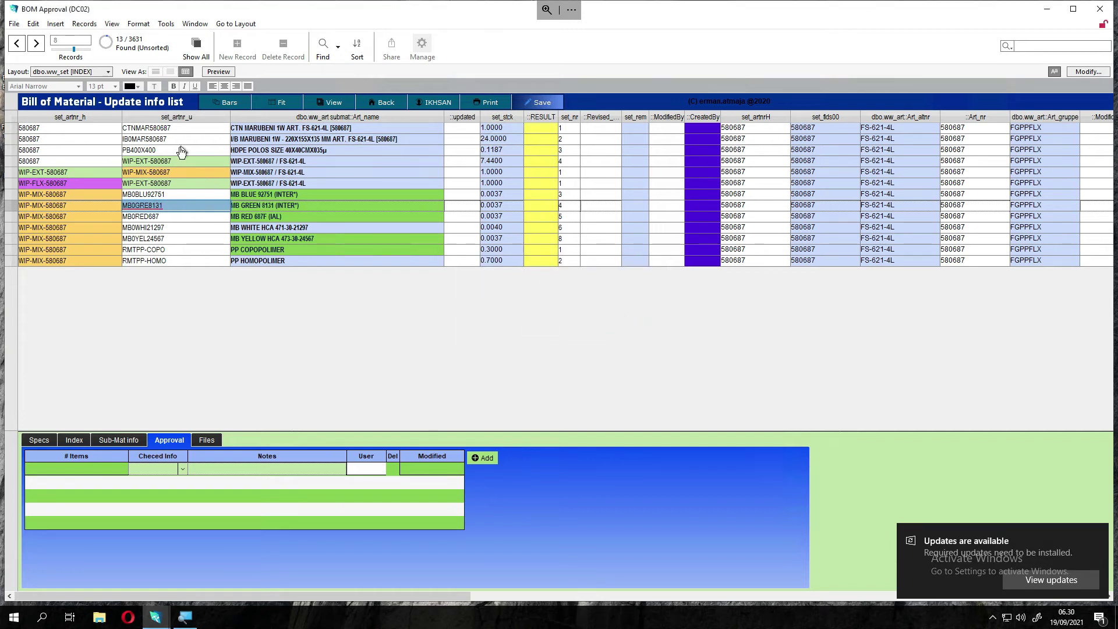
# - Check the window, tool and custom menu options available to this account, and reselect the material code MB0BLU92751
pyautogui.click(141, 25)
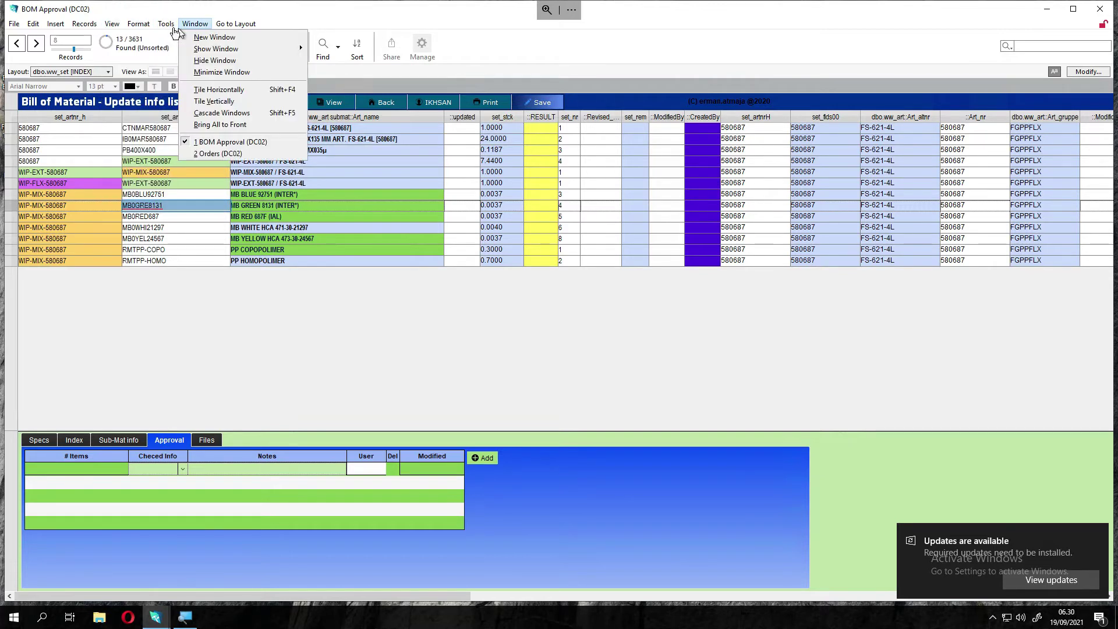
pyautogui.moveTo(191, 82)
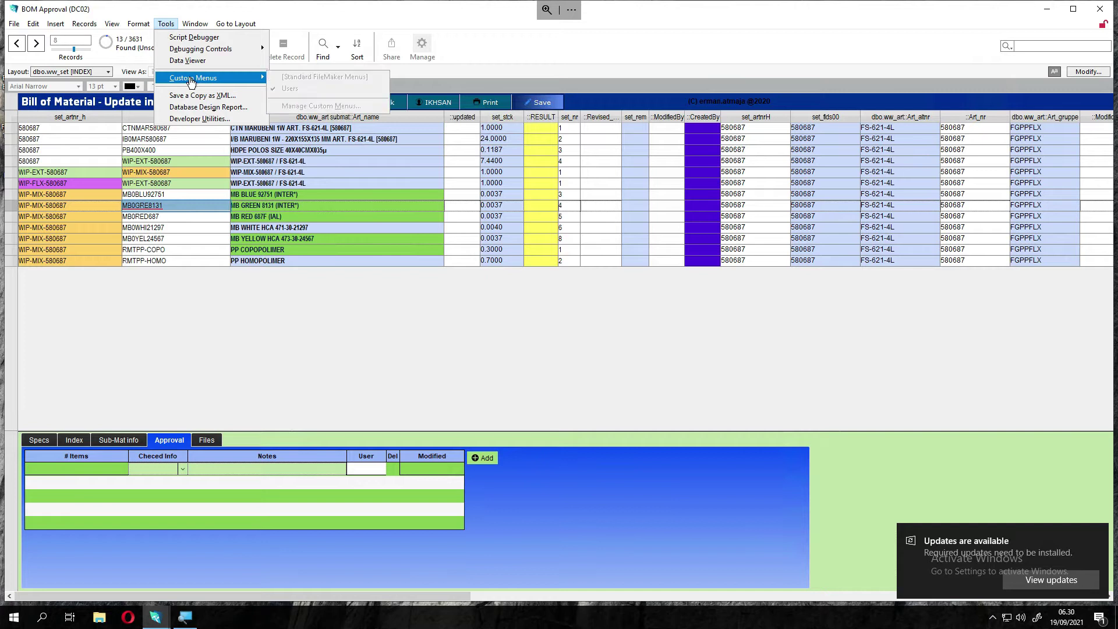
pyautogui.click(144, 197)
pyautogui.click(144, 197)
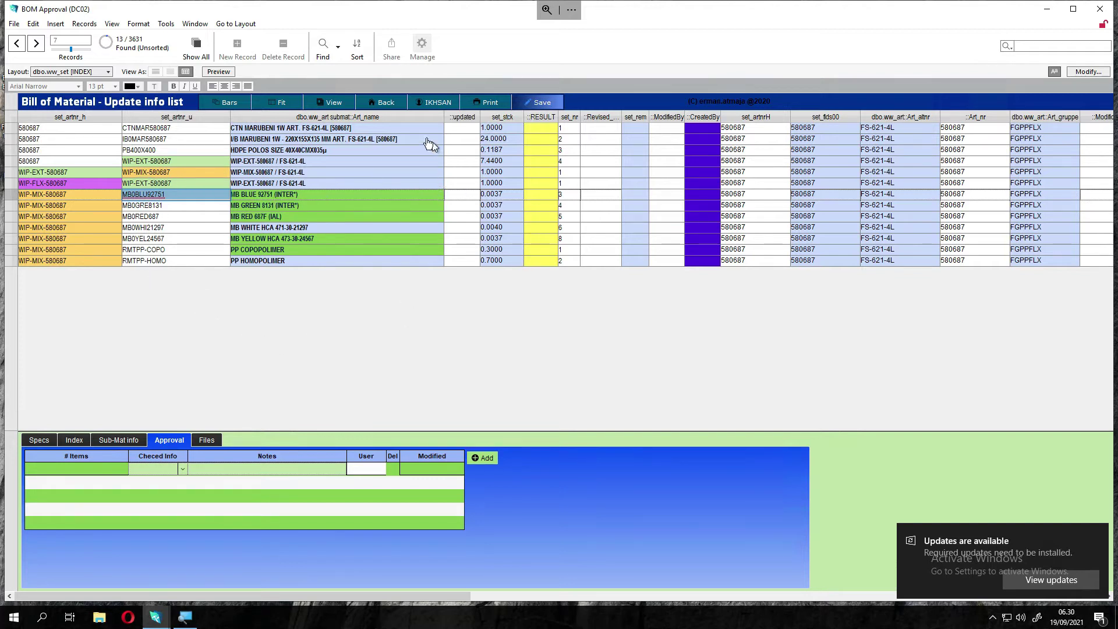
# - Return to the Articles List and sign in to BOM Approval as guest
pyautogui.click(389, 107)
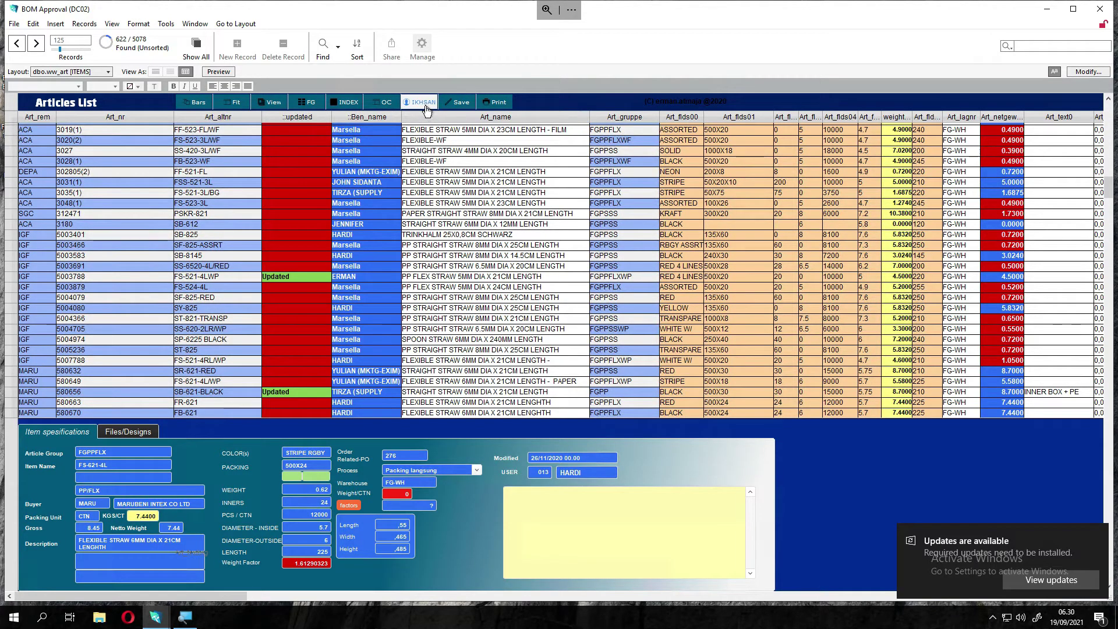
pyautogui.click(425, 108)
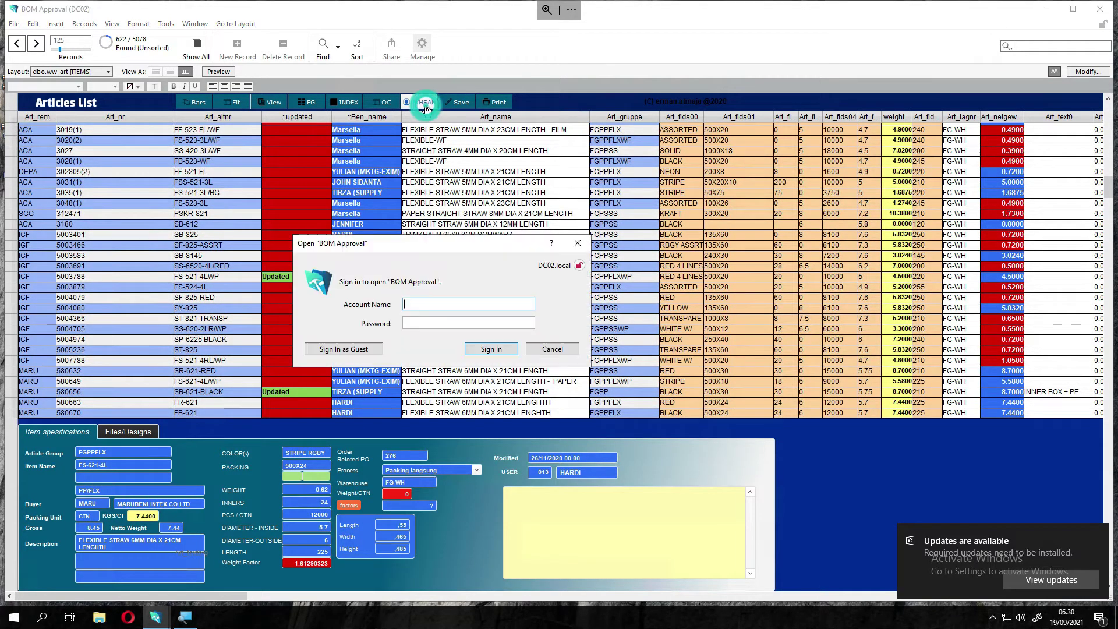
pyautogui.click(343, 350)
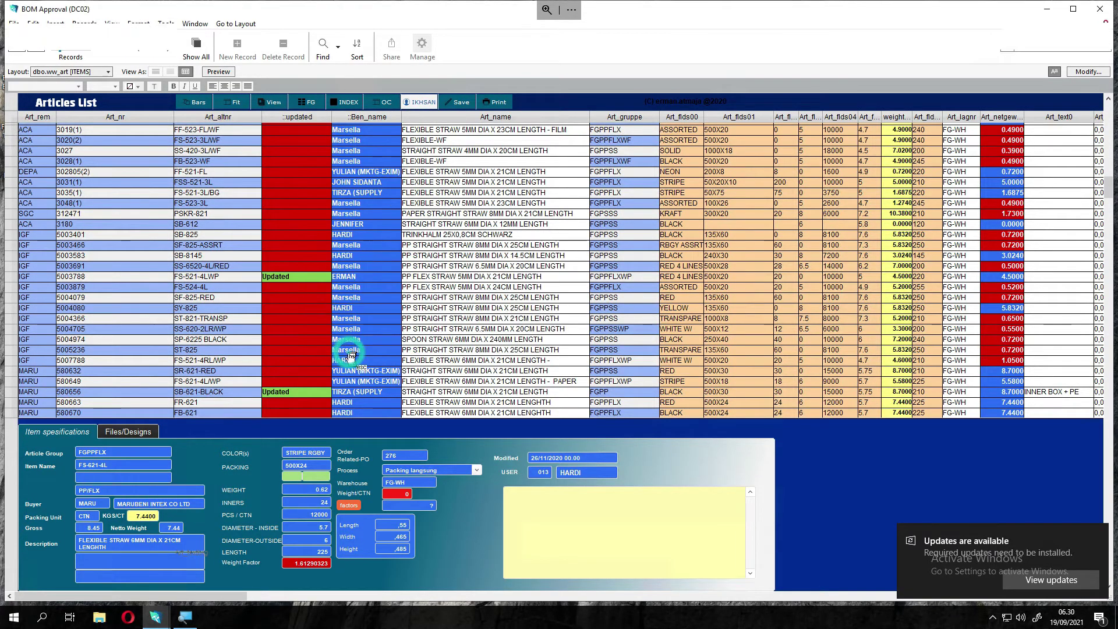
# - Turn off edit mode and show the item specifications of articles SB-612 and FS-521-4LWP
pyautogui.click(460, 108)
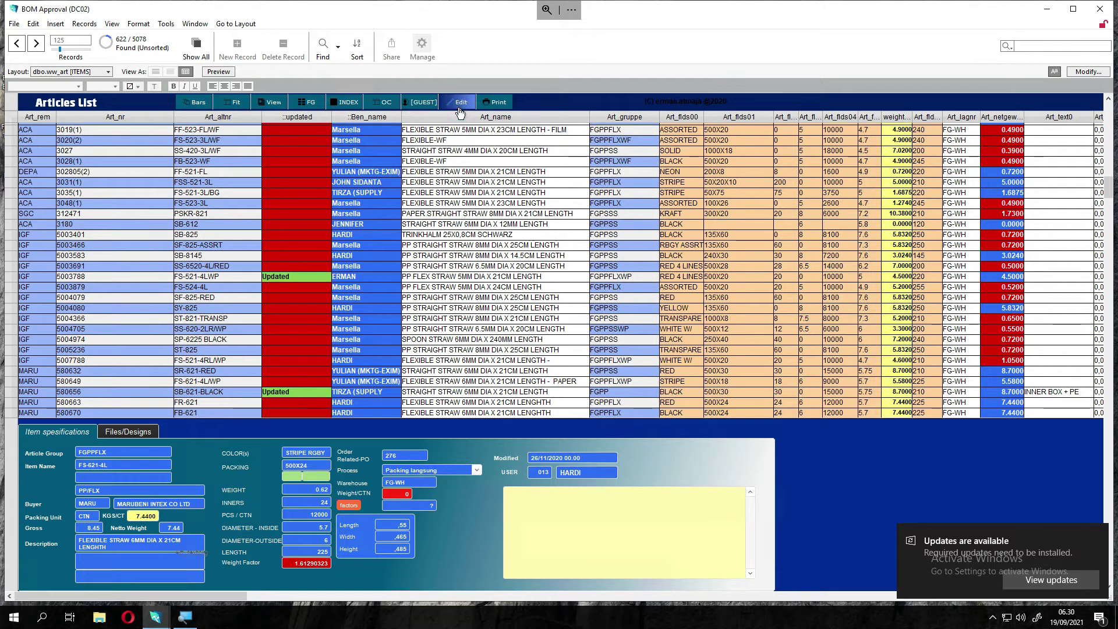
pyautogui.click(463, 224)
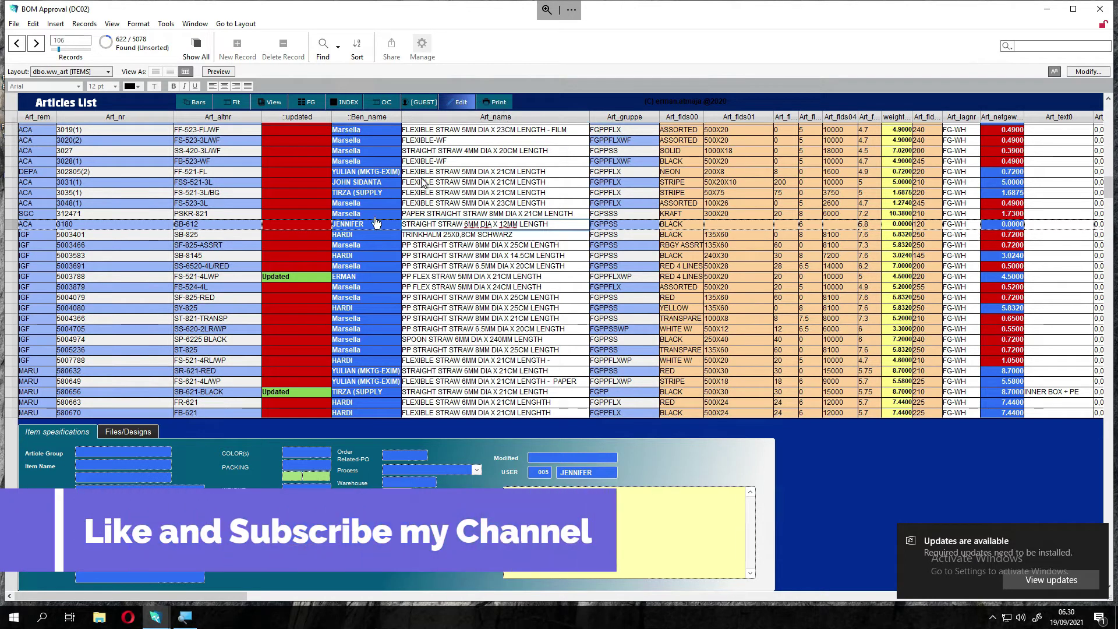
pyautogui.click(333, 280)
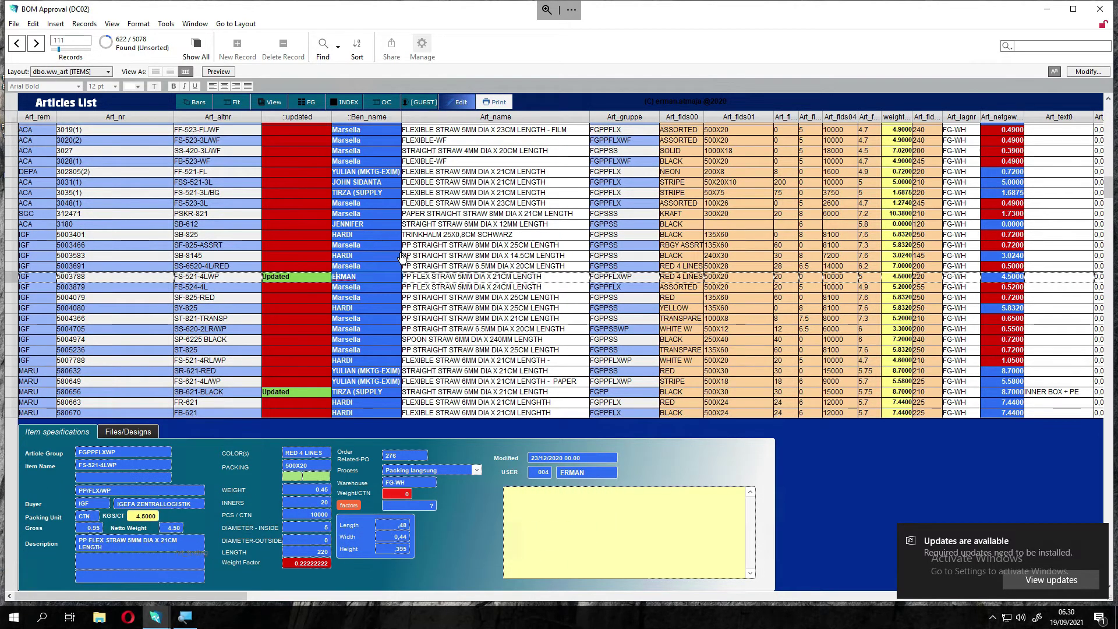
# - Open the print preview of the product specification for article FS-521-4LWP and inspect it magnified
pyautogui.click(338, 276)
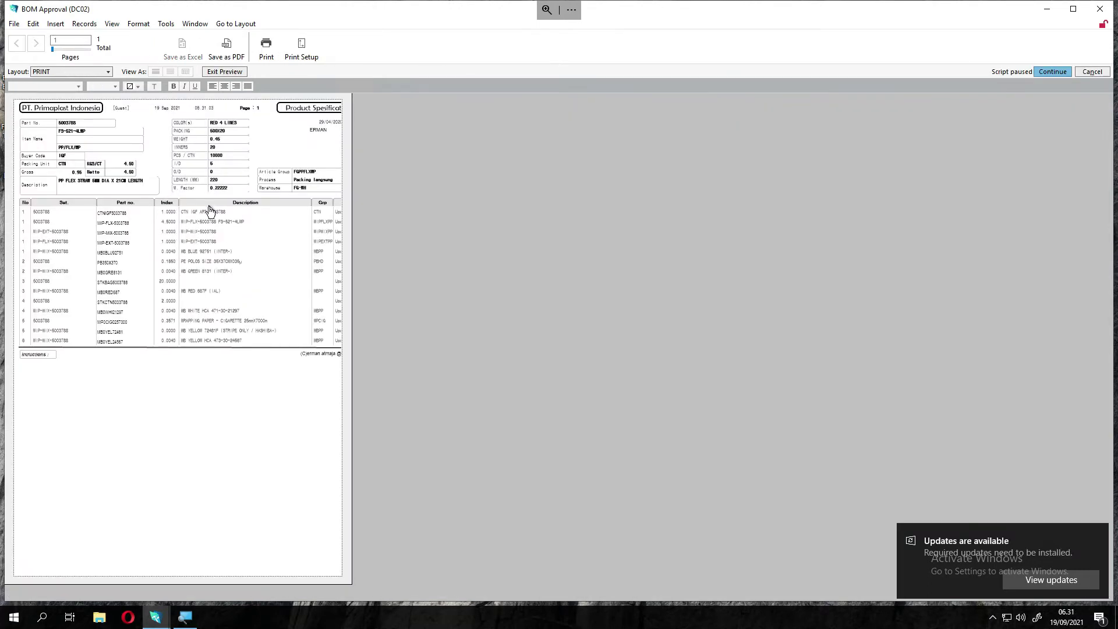
pyautogui.press('super+plus')
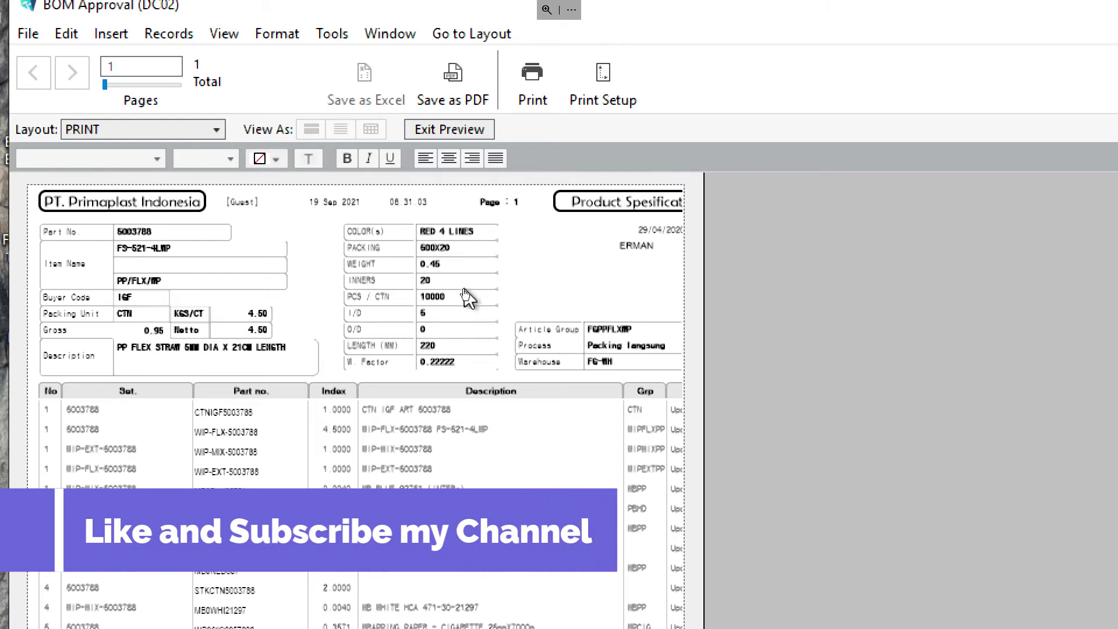
pyautogui.press('super+minus')
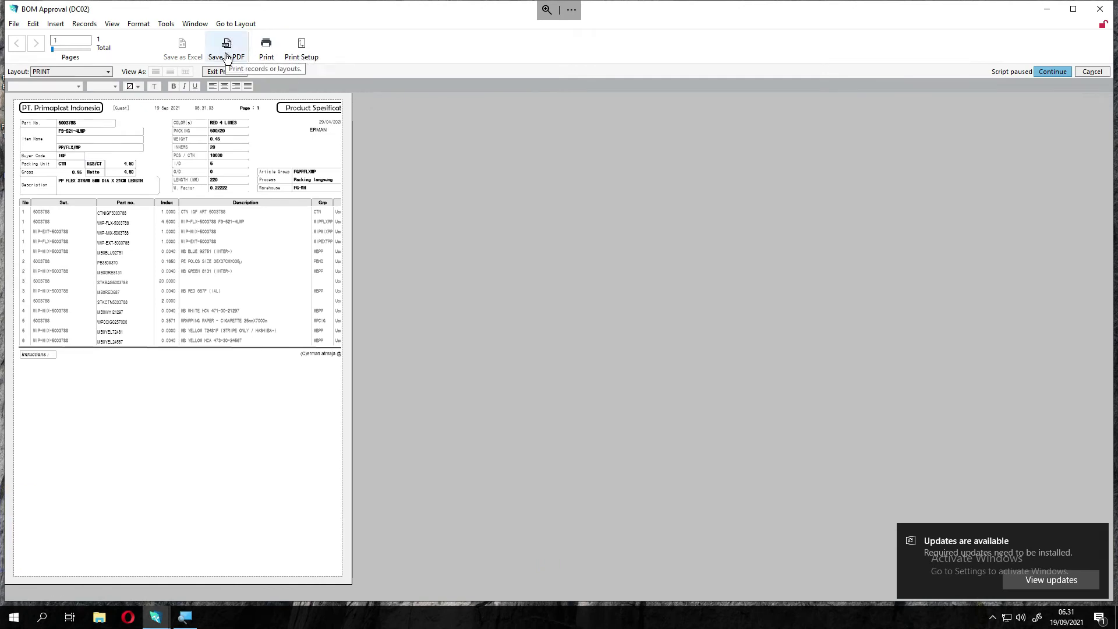
# - Print the product specification with Microsoft Print to PDF as the printer
pyautogui.click(268, 48)
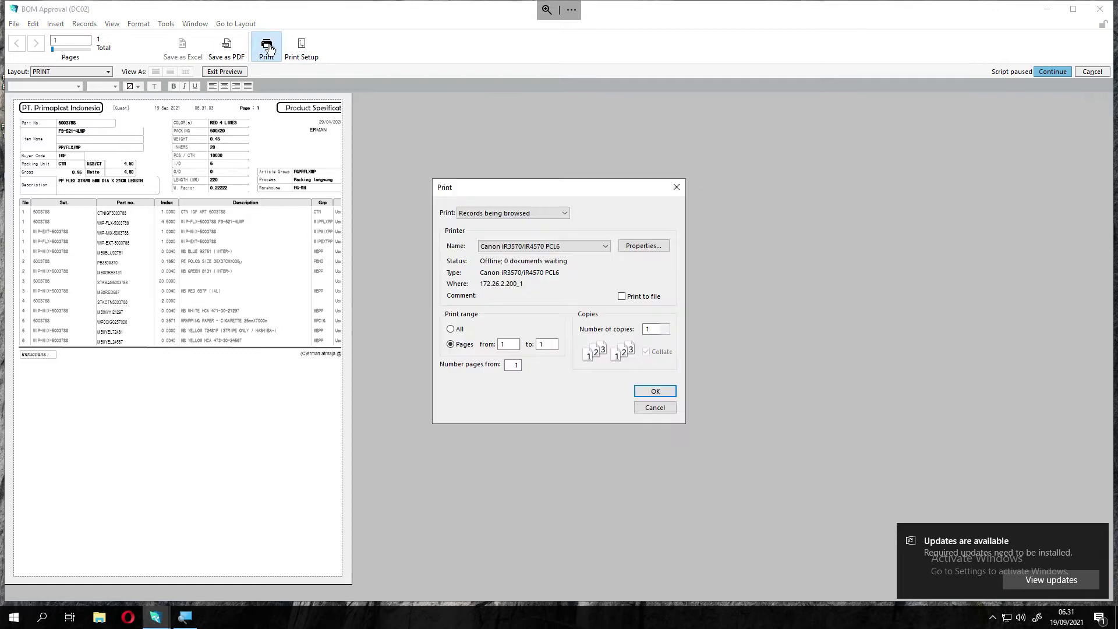
pyautogui.click(530, 251)
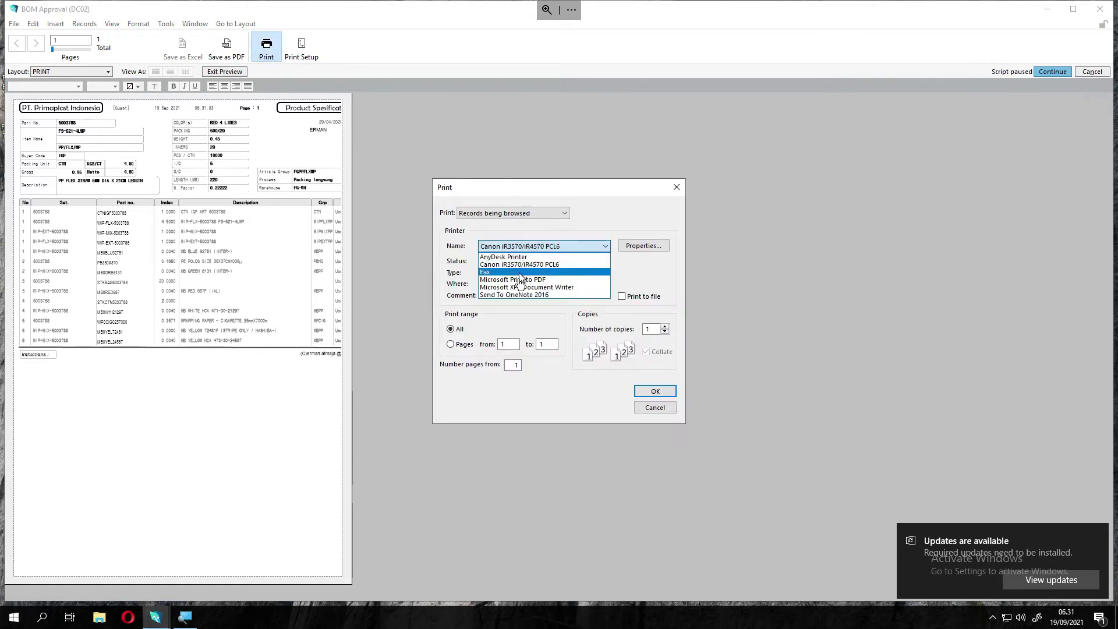
pyautogui.click(520, 280)
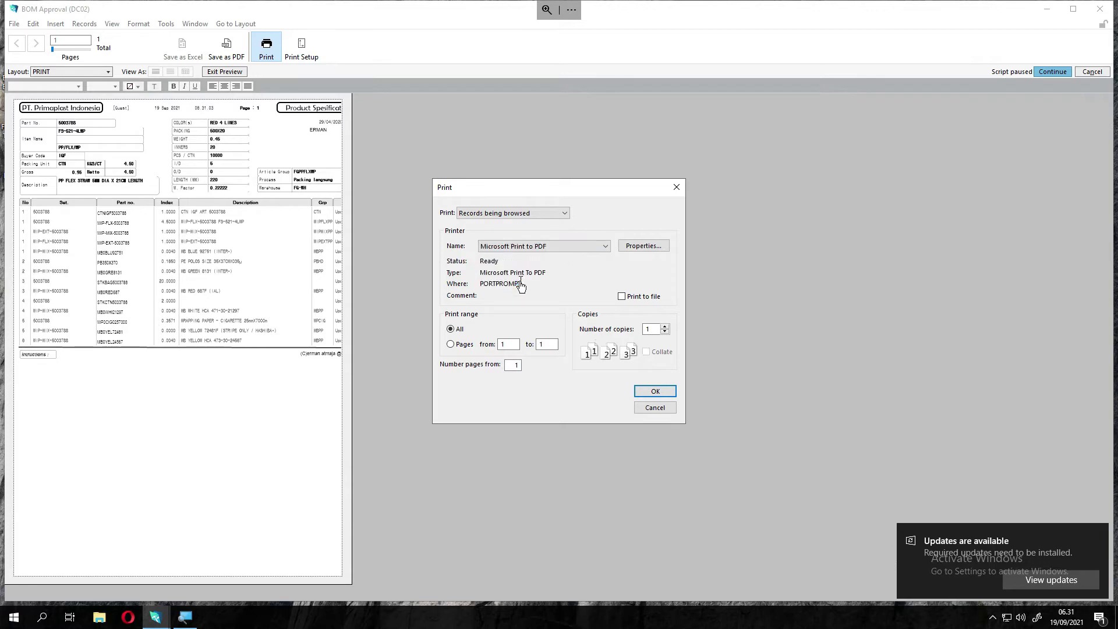
pyautogui.click(642, 392)
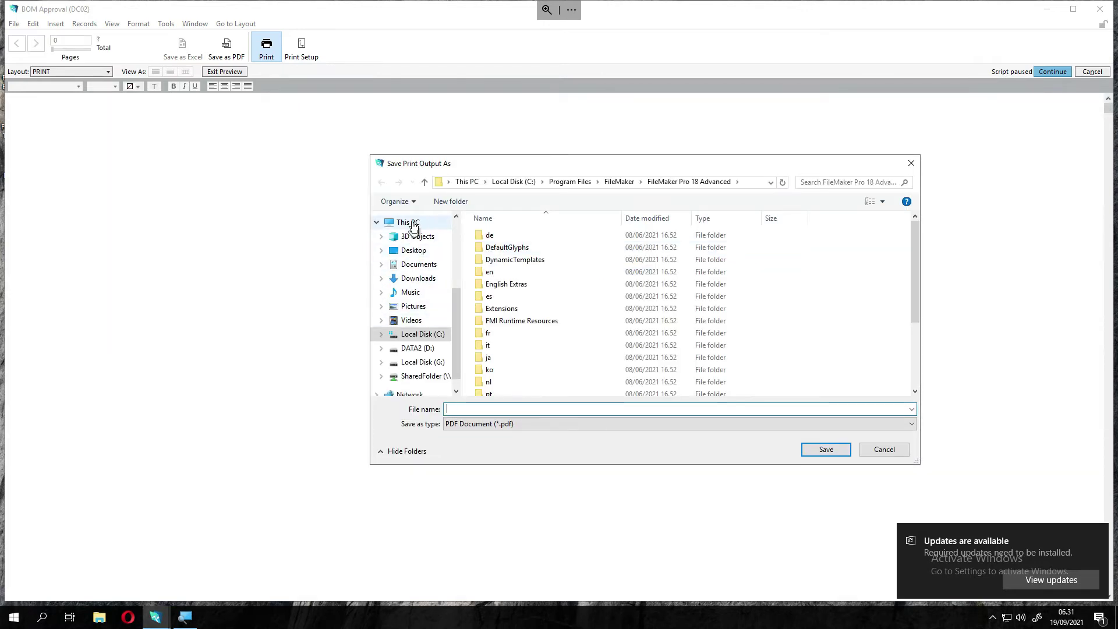
# - Save the PDF output on the Desktop under the file name TEST
pyautogui.click(410, 250)
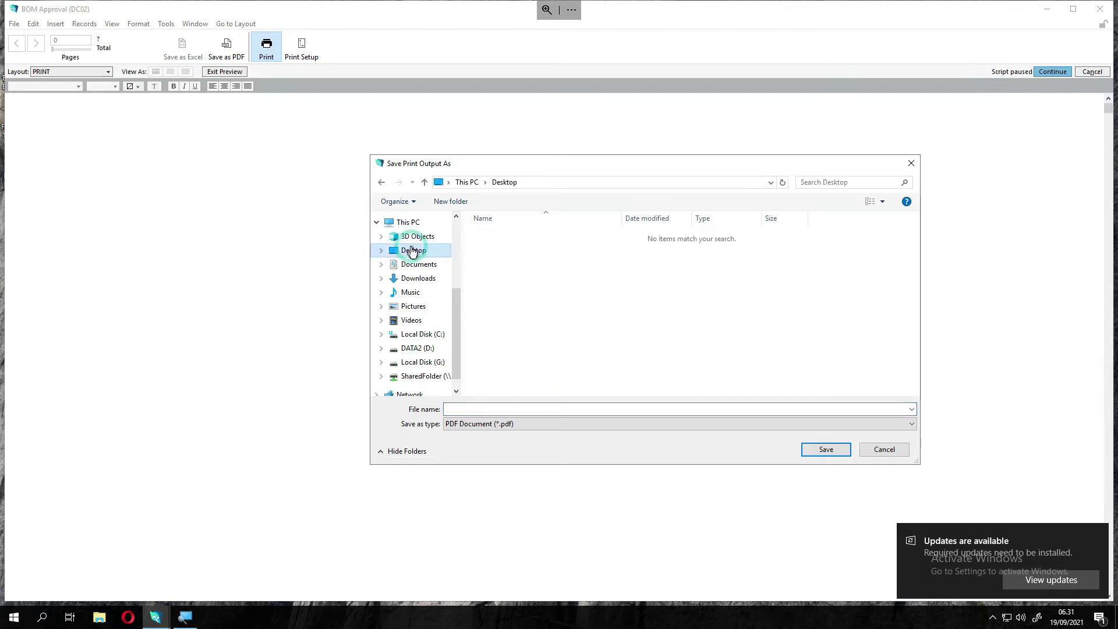
pyautogui.click(460, 411)
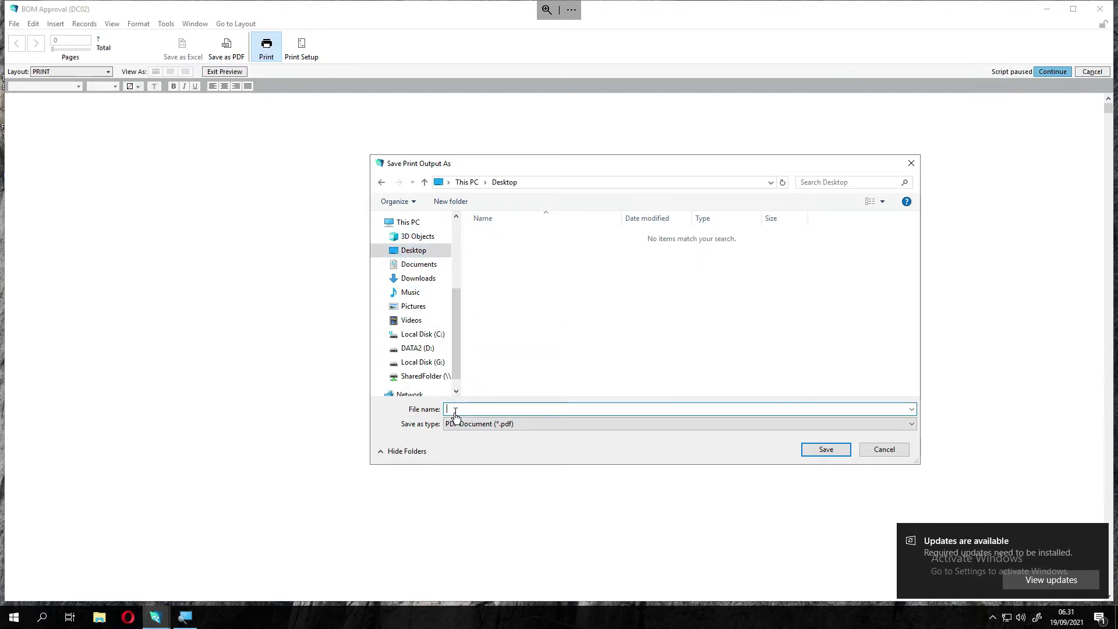
pyautogui.write('T')
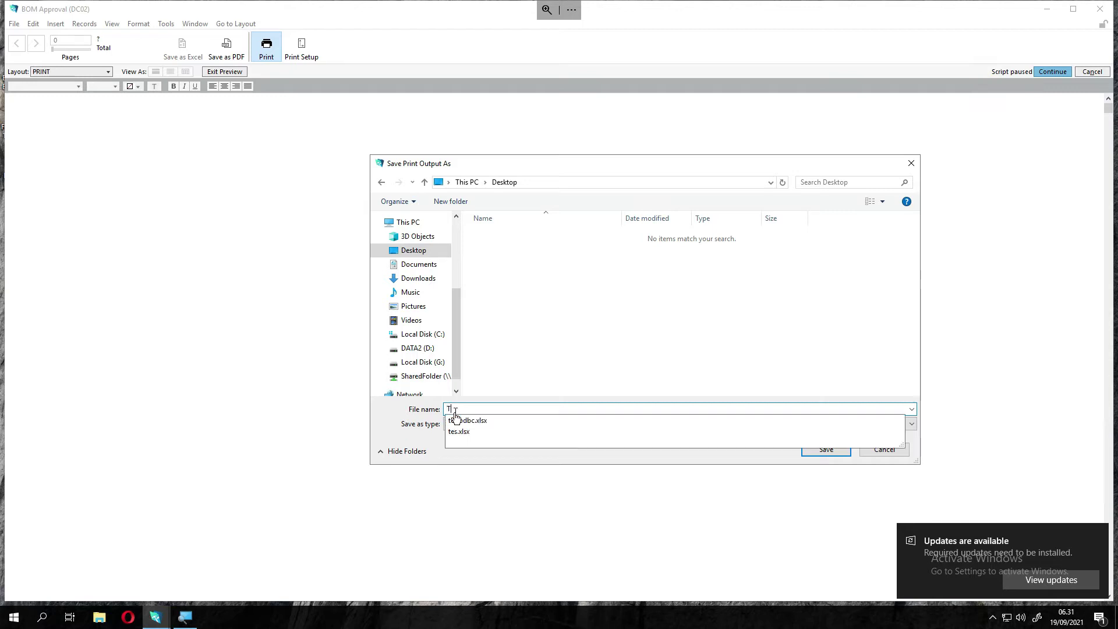
pyautogui.write('EST')
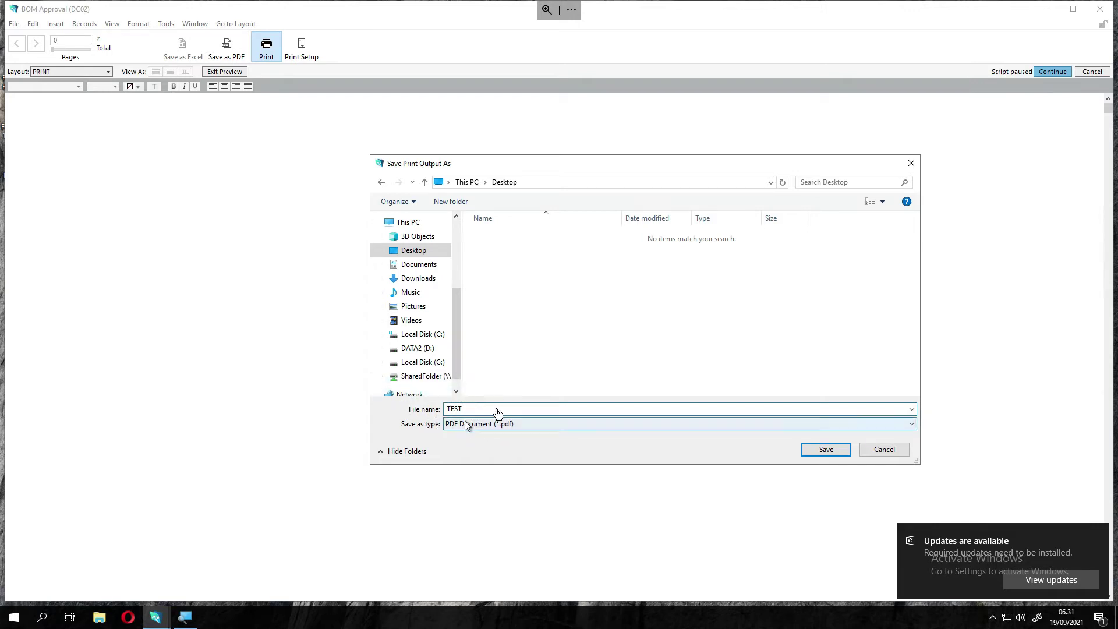
pyautogui.click(802, 450)
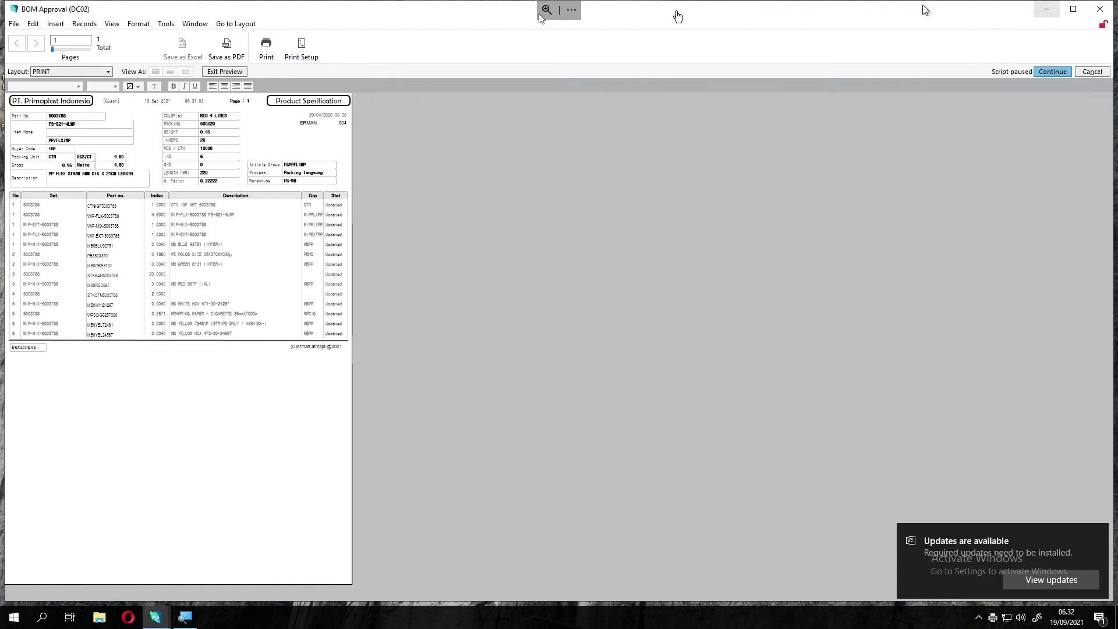
# - Exit the preview, minimize BOM Approval and open the TEST file from the desktop in PDF-XChange Editor
pyautogui.click(238, 78)
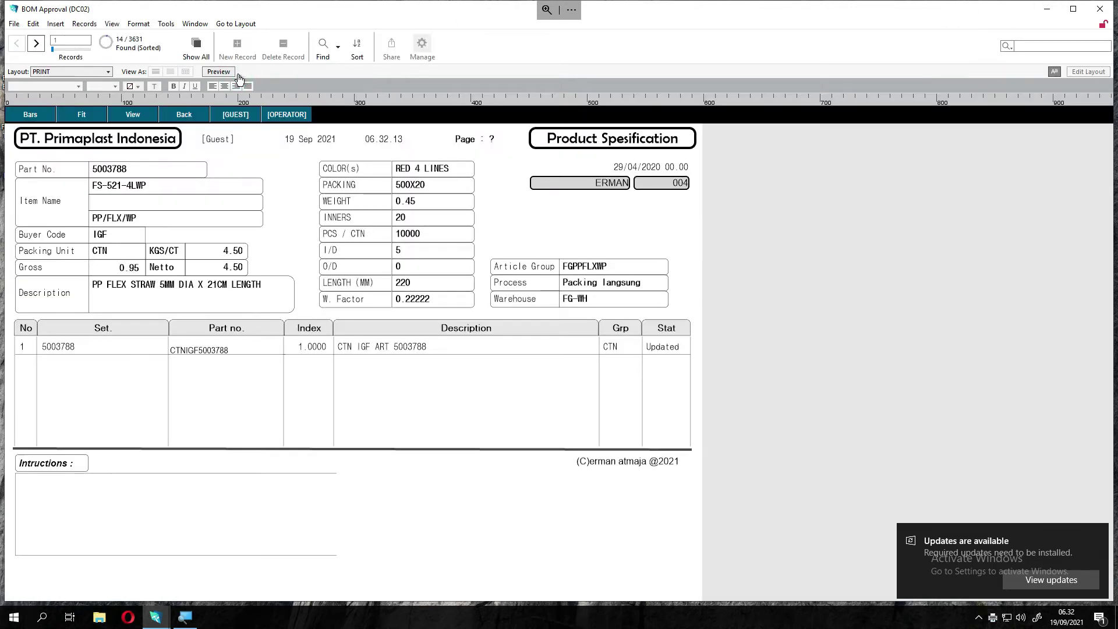
pyautogui.click(1046, 8)
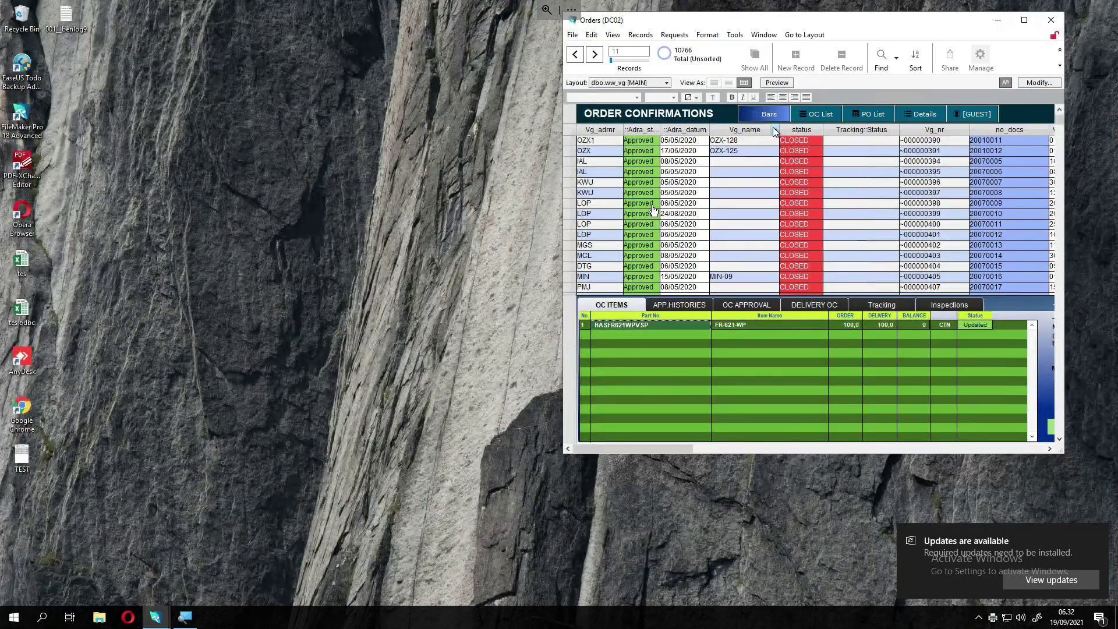
pyautogui.click(258, 326)
pyautogui.doubleClick(21, 457)
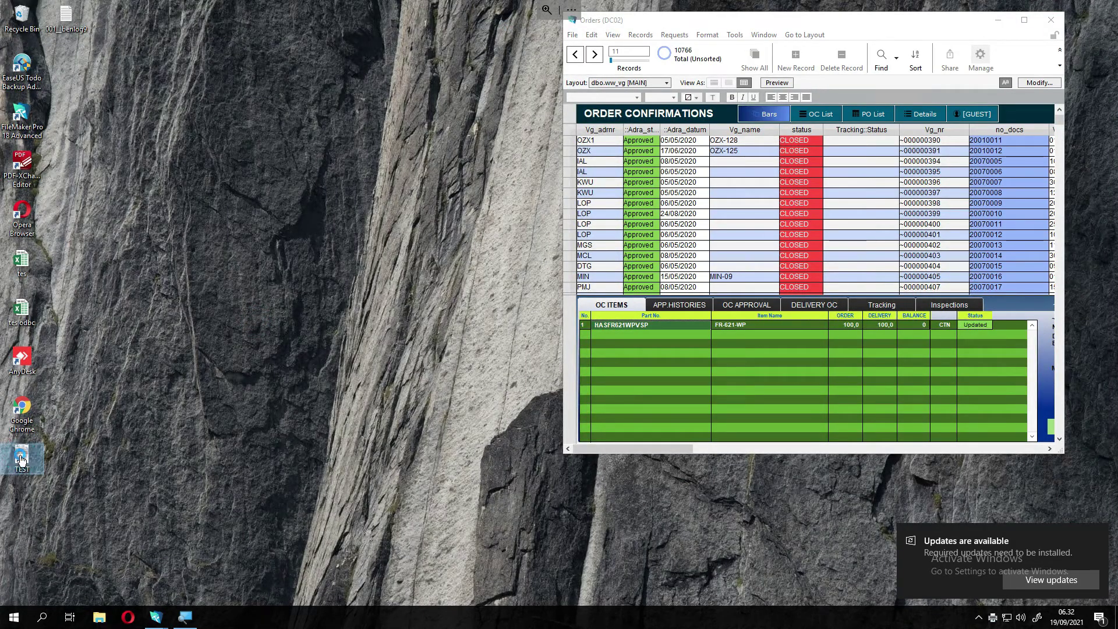
pyautogui.rightClick(21, 460)
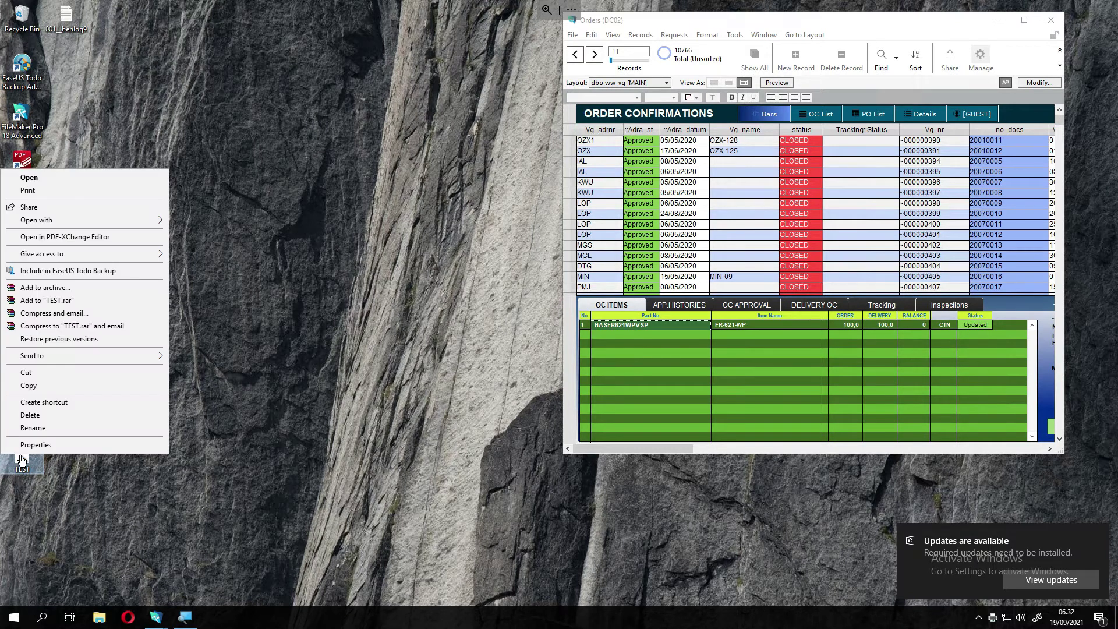
pyautogui.click(86, 221)
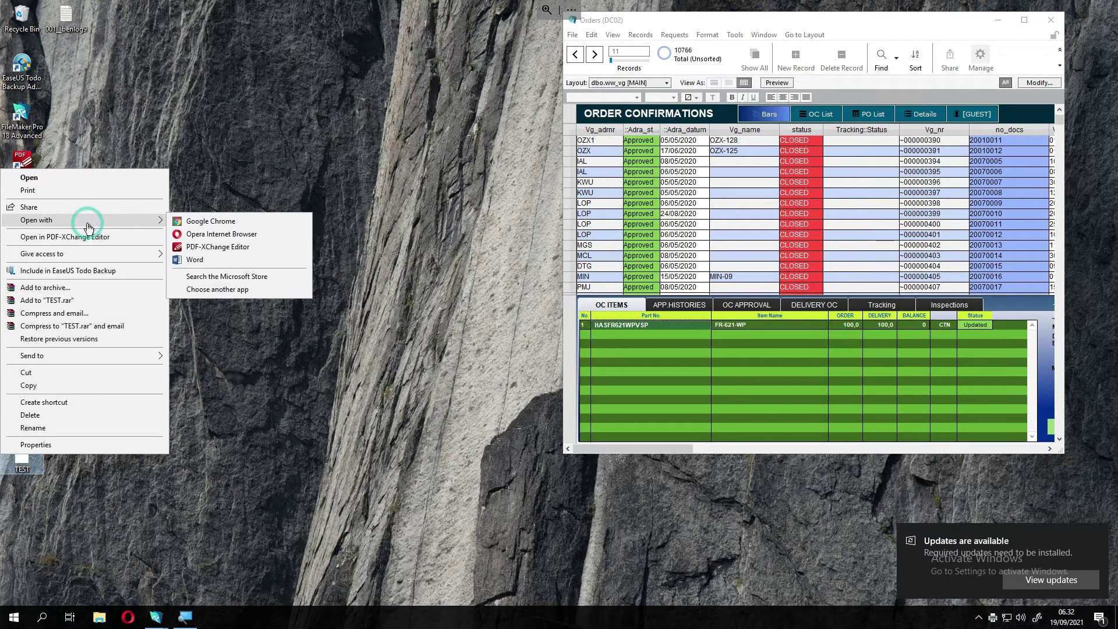
pyautogui.click(198, 252)
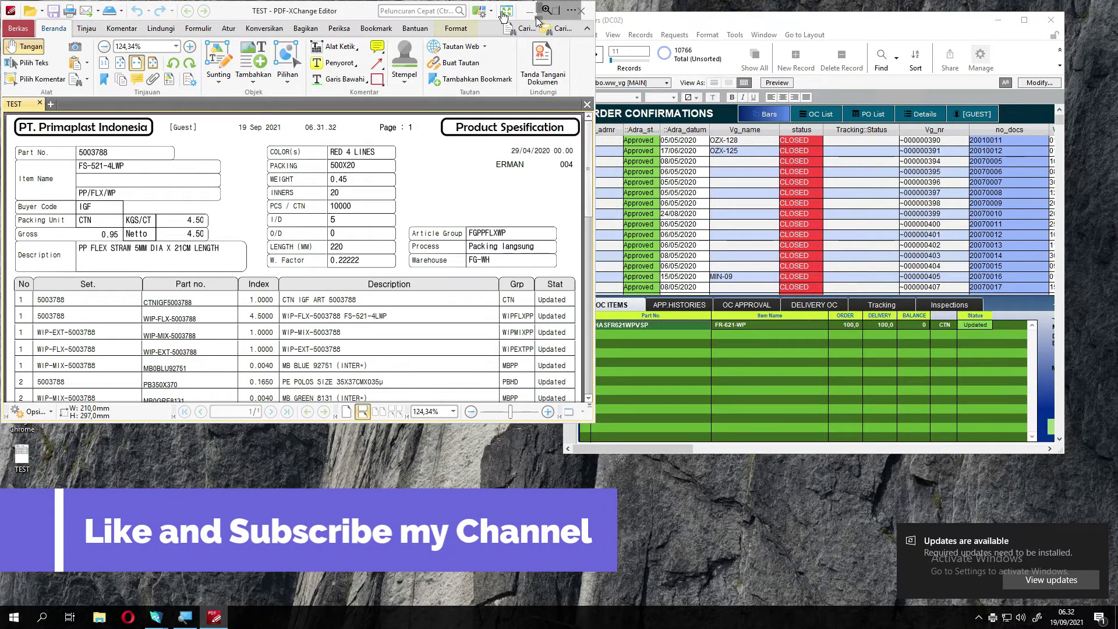
# - Maximize the PDF window, dismiss the Windows updates notification and reduce the page zoom to 125%
pyautogui.moveTo(352, 16); pyautogui.dragTo(354, 54)
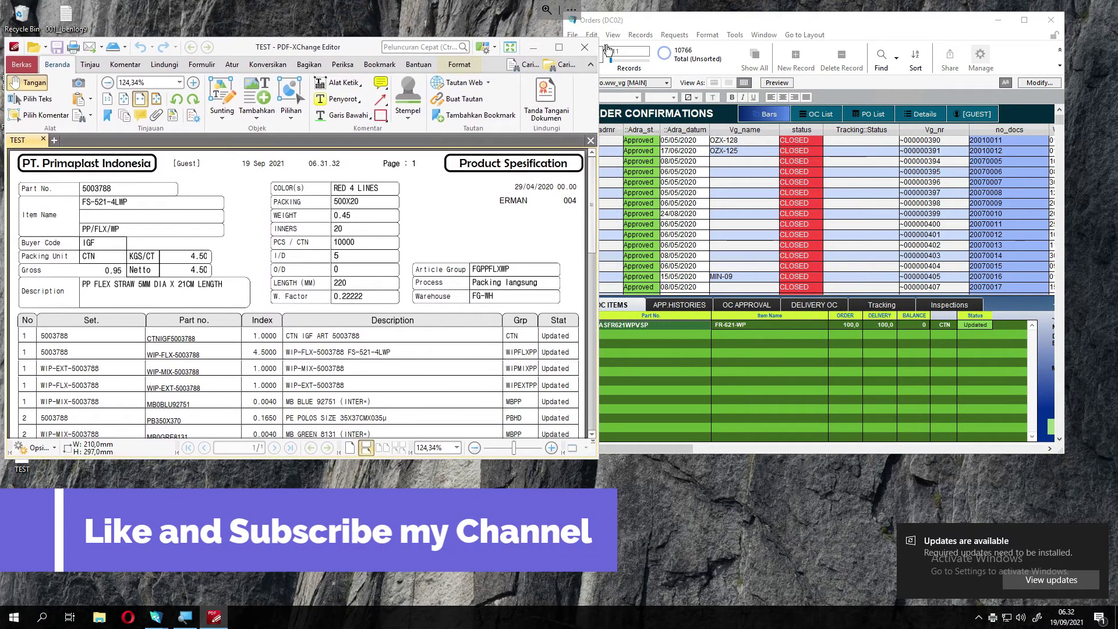
pyautogui.click(559, 48)
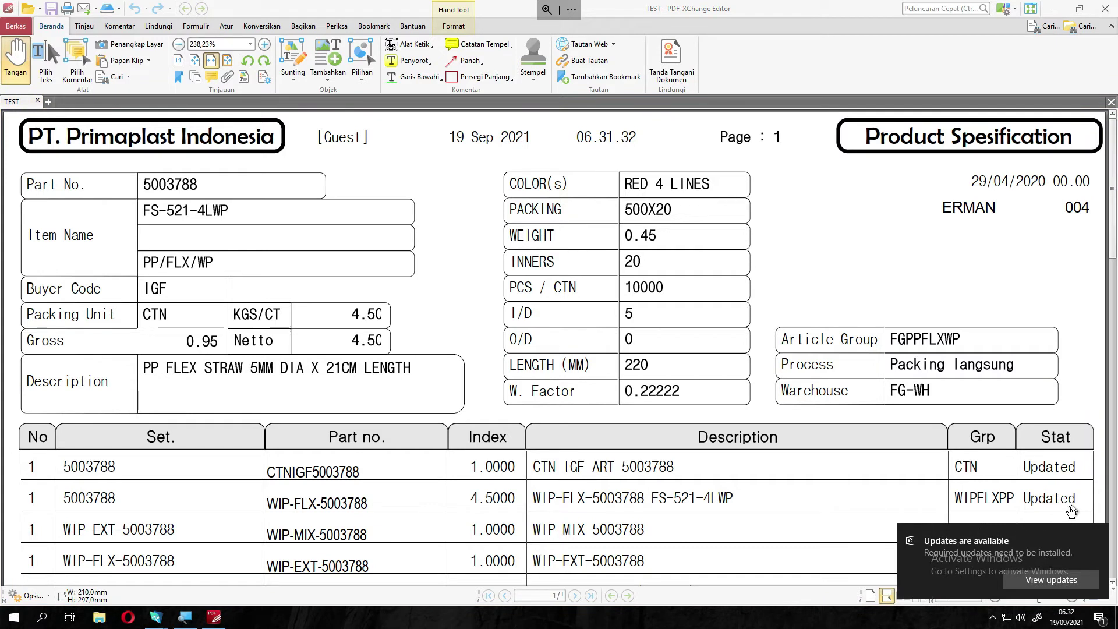
pyautogui.click(1095, 535)
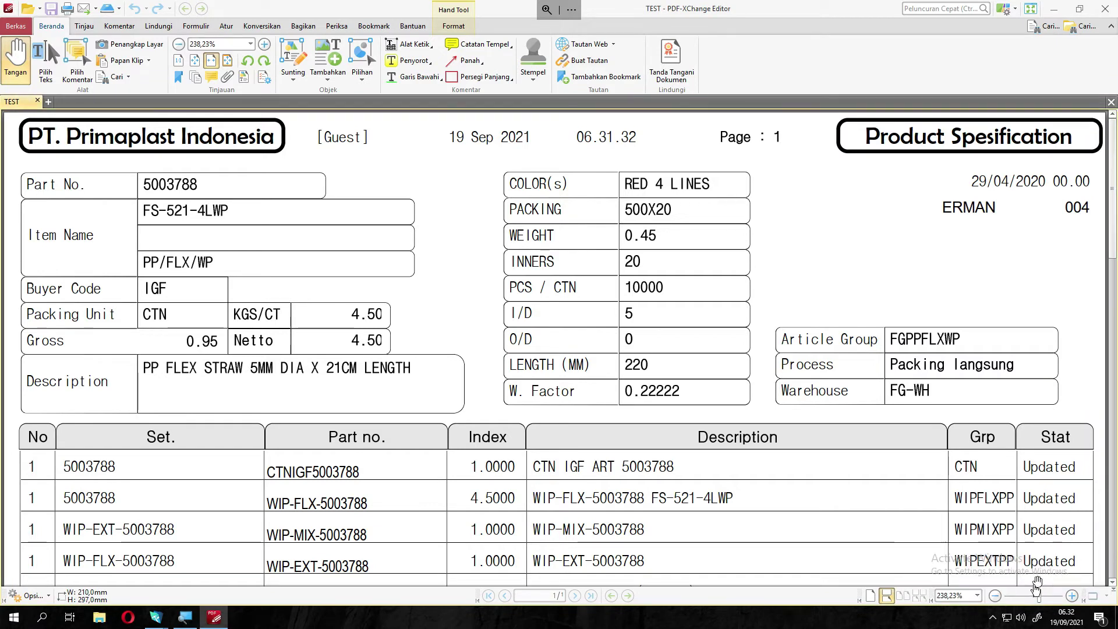
pyautogui.click(998, 596)
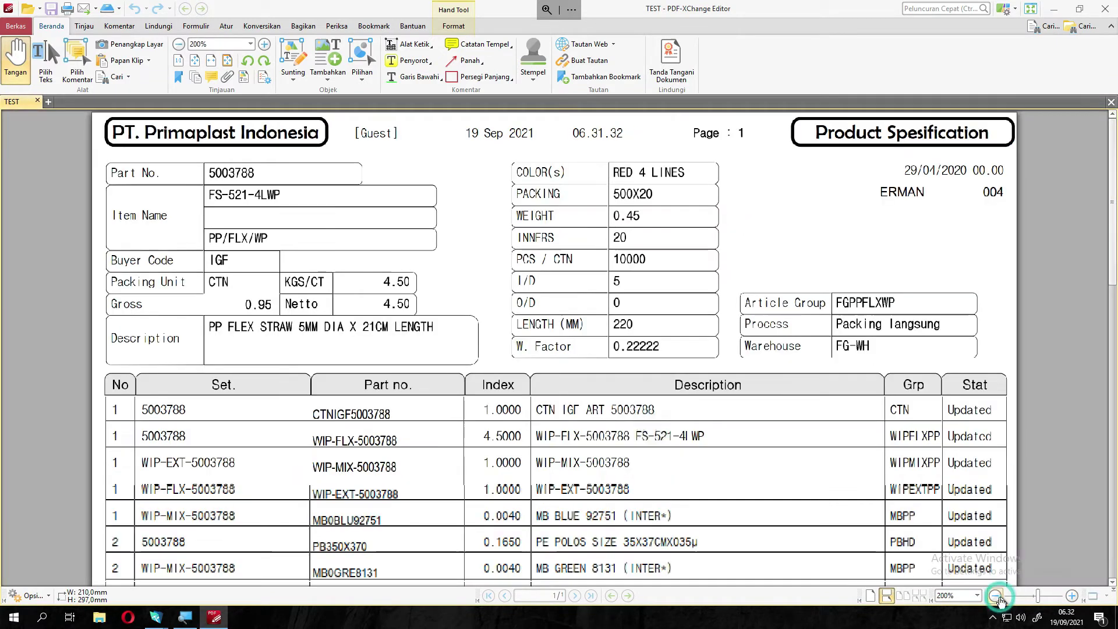
pyautogui.click(998, 596)
pyautogui.click(998, 595)
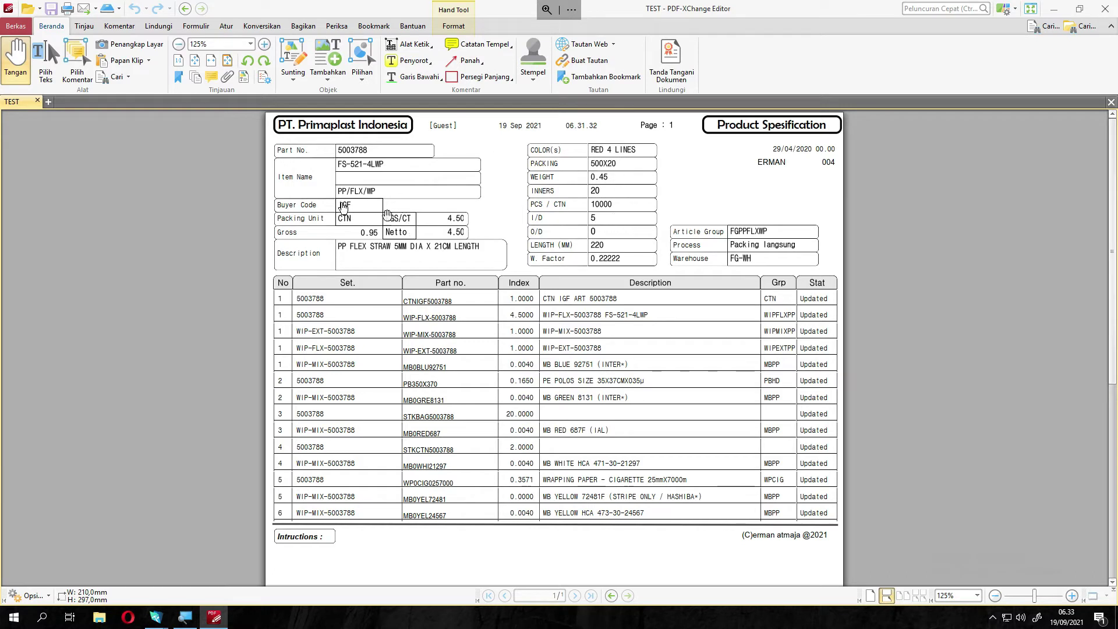
# - Set up printing of only the current page with automatic rotation, centering and document-based paper size, scaled as Paskan ke Margin Pencetak
pyautogui.click(67, 9)
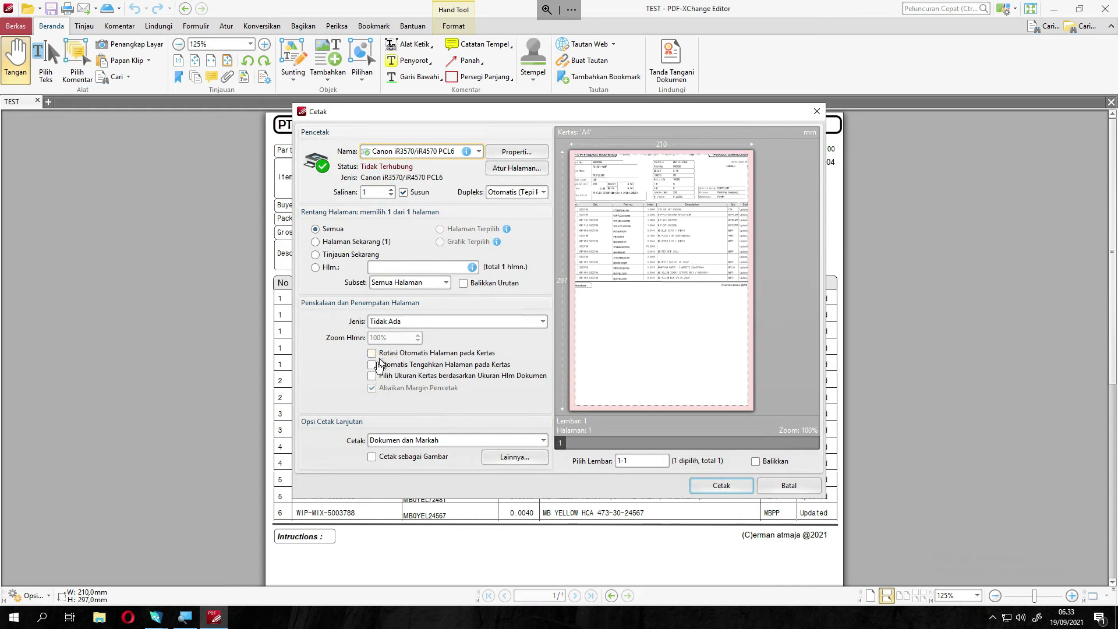
pyautogui.click(374, 355)
pyautogui.click(373, 366)
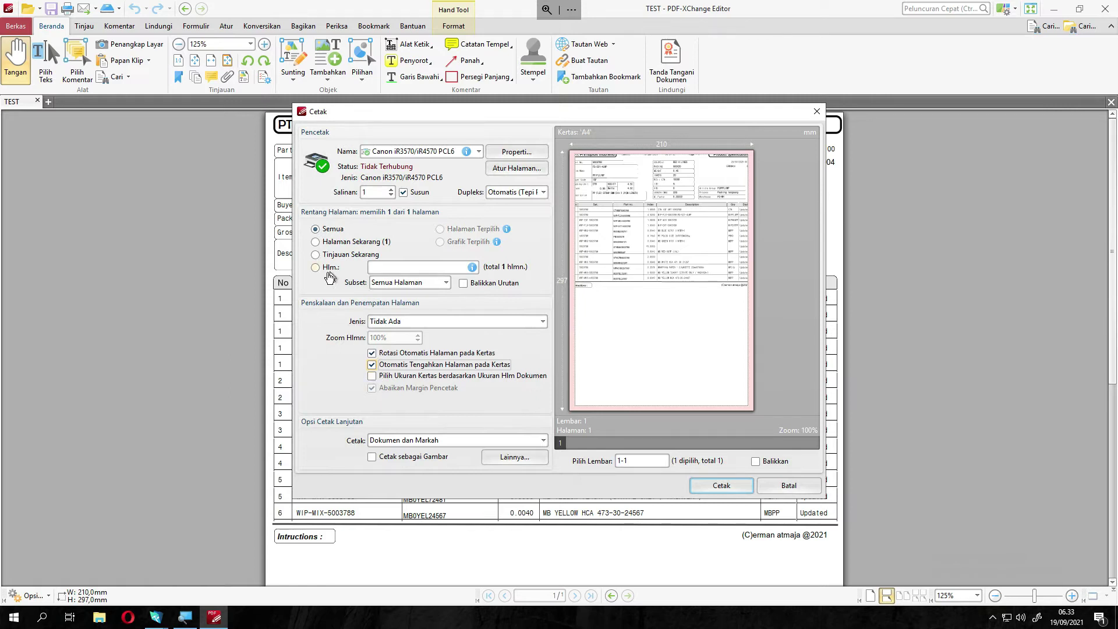
pyautogui.click(316, 241)
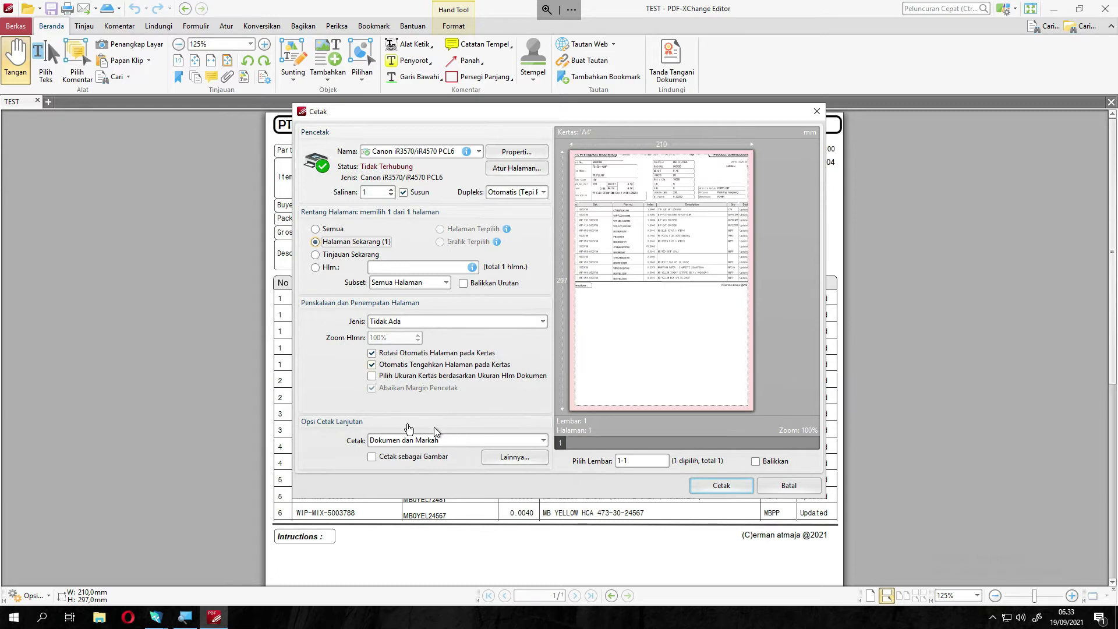
pyautogui.click(371, 376)
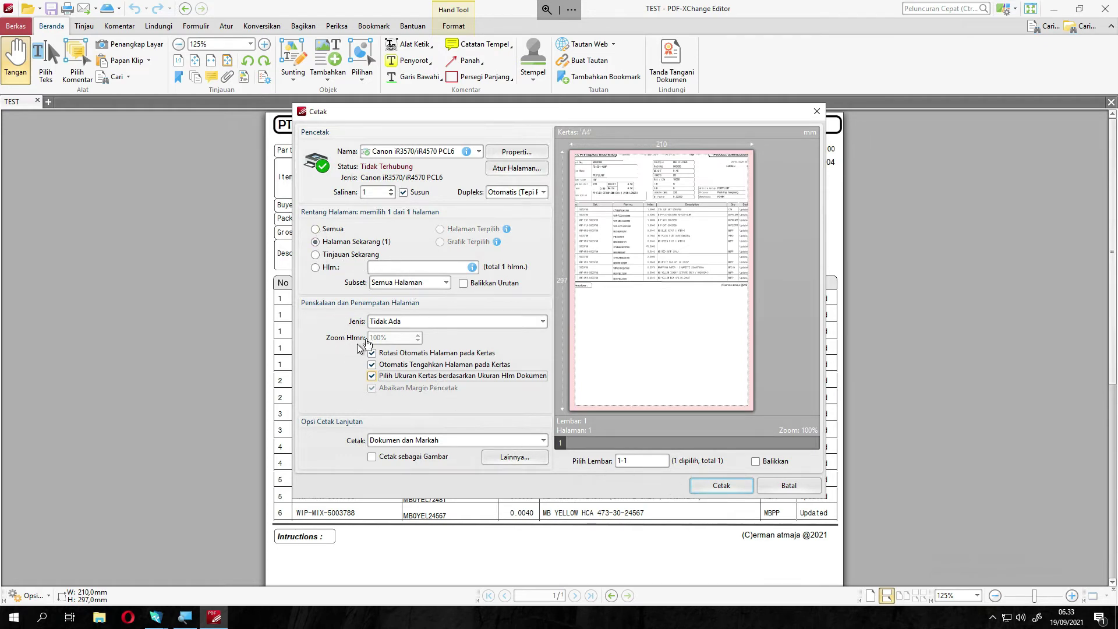
pyautogui.click(412, 322)
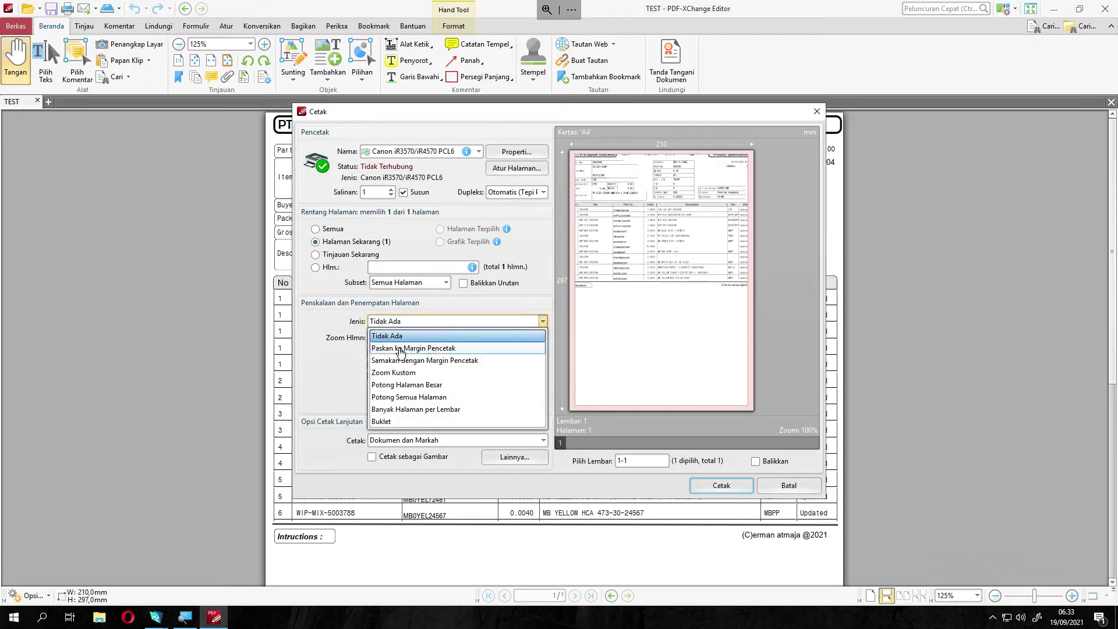
pyautogui.click(400, 349)
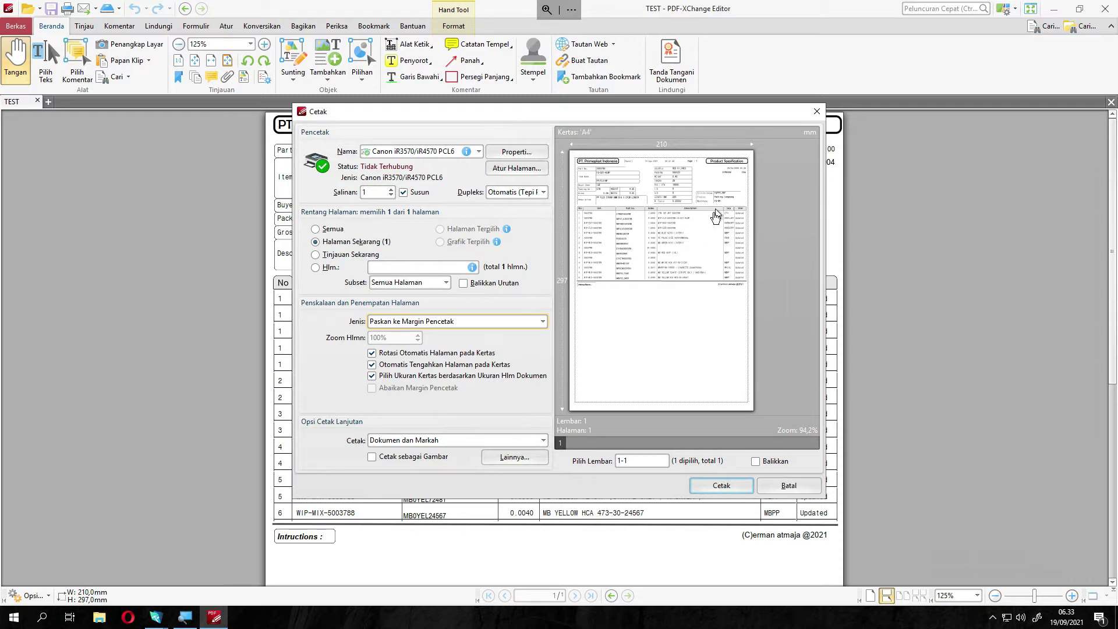
# - Compare the print preview with scaling set to Tidak Ada, and return the scaling to Paskan ke Margin Pencetak
pyautogui.click(807, 432)
pyautogui.click(407, 323)
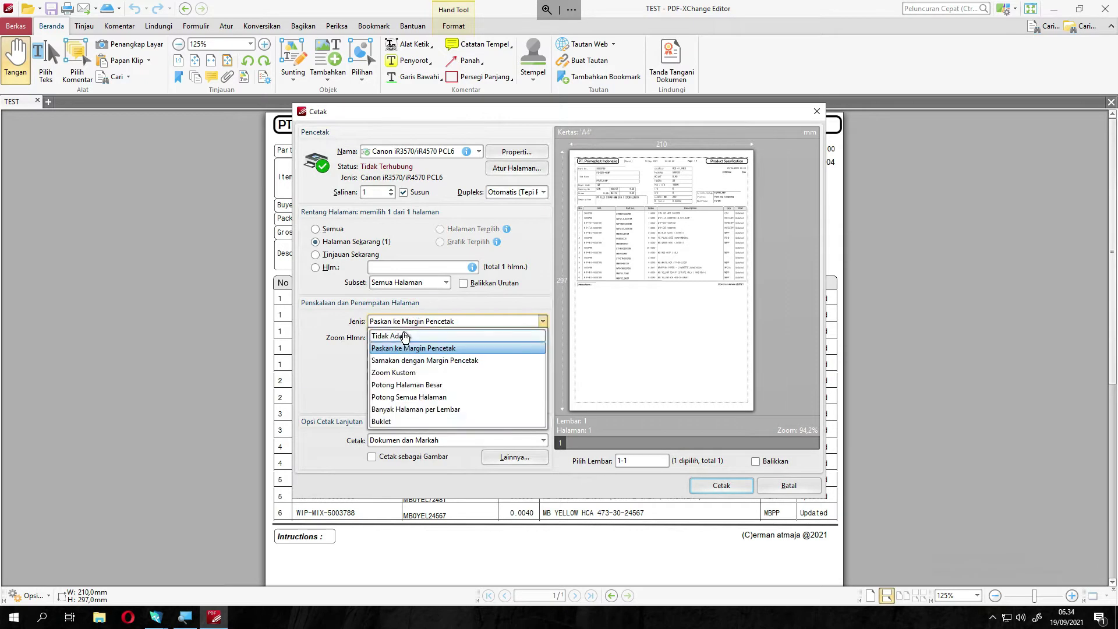
pyautogui.click(404, 336)
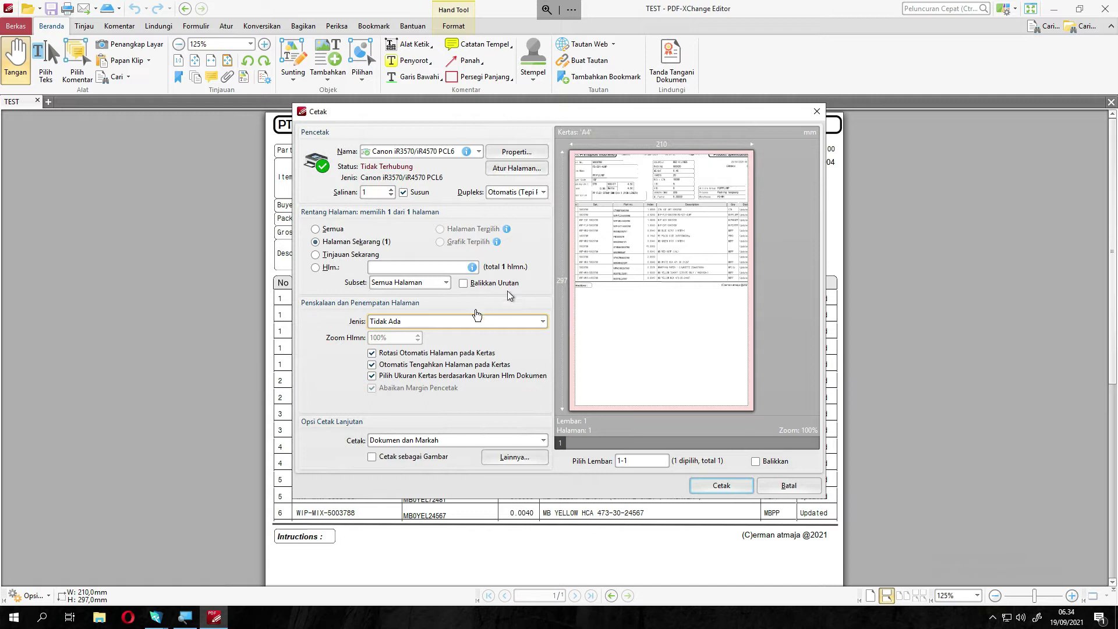
pyautogui.click(456, 323)
pyautogui.click(430, 348)
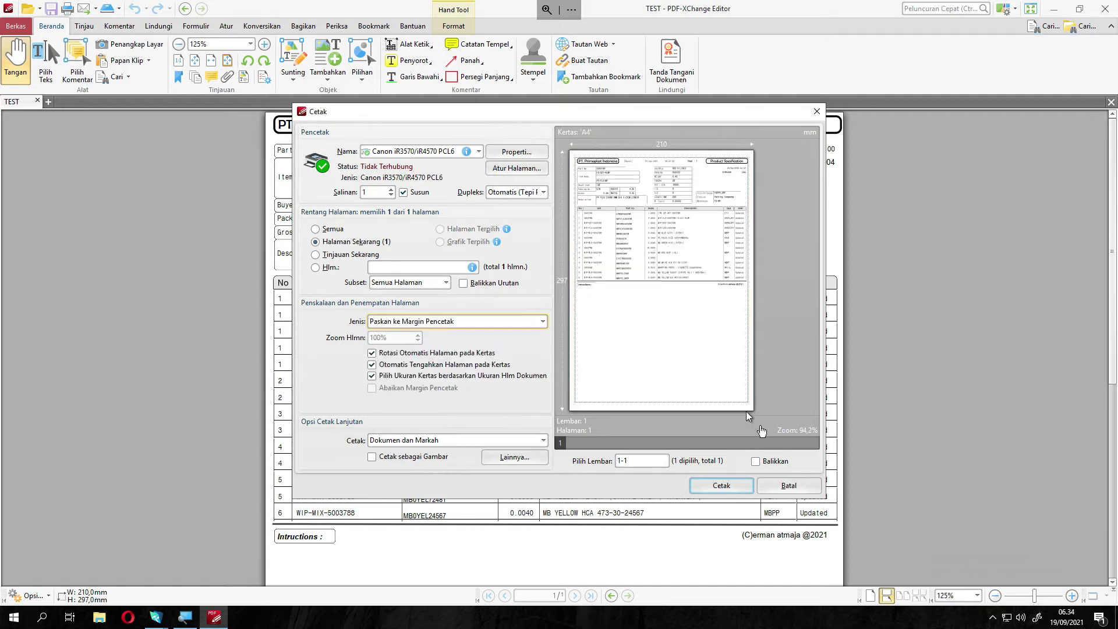
# - Print the page on the Canon iR3570/iR4570 PCL6 printer and stay connected to the remote session
pyautogui.click(726, 490)
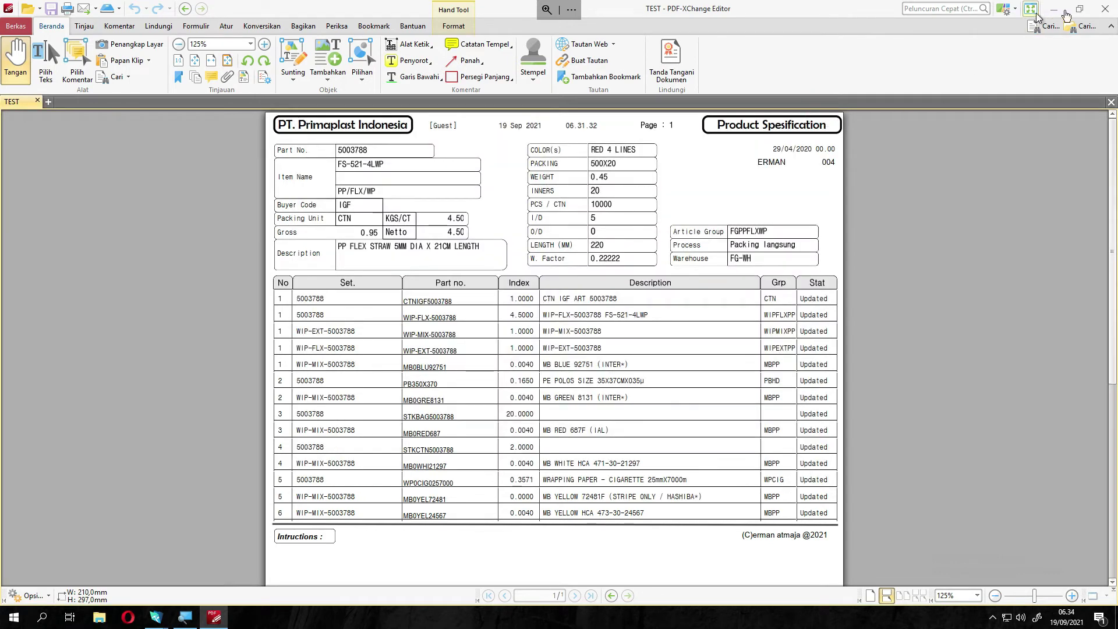
pyautogui.click(1102, 7)
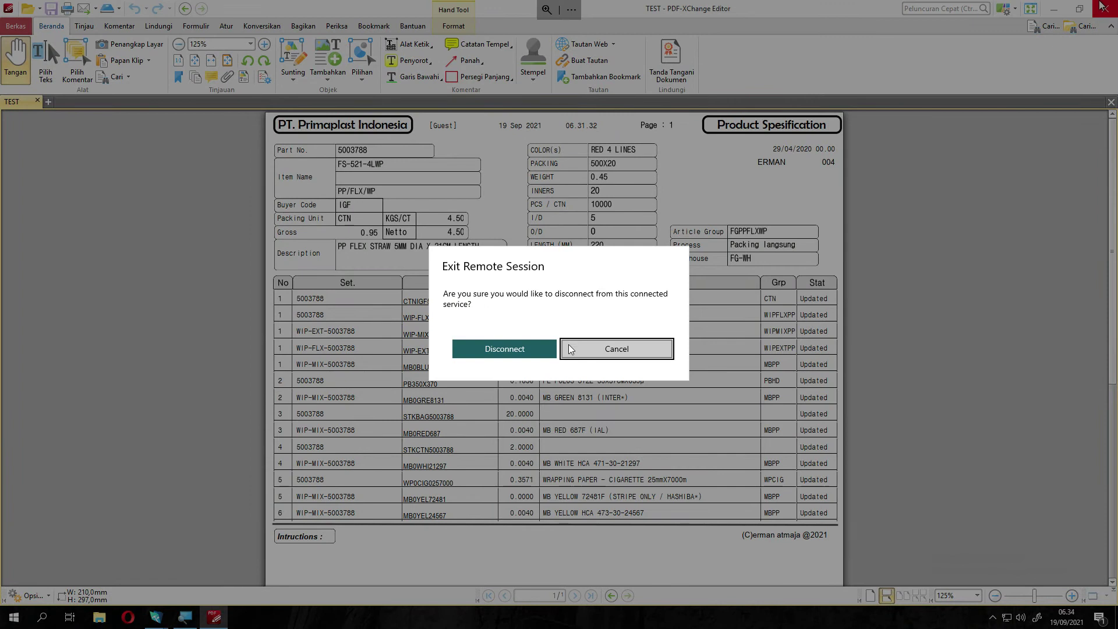
pyautogui.click(603, 352)
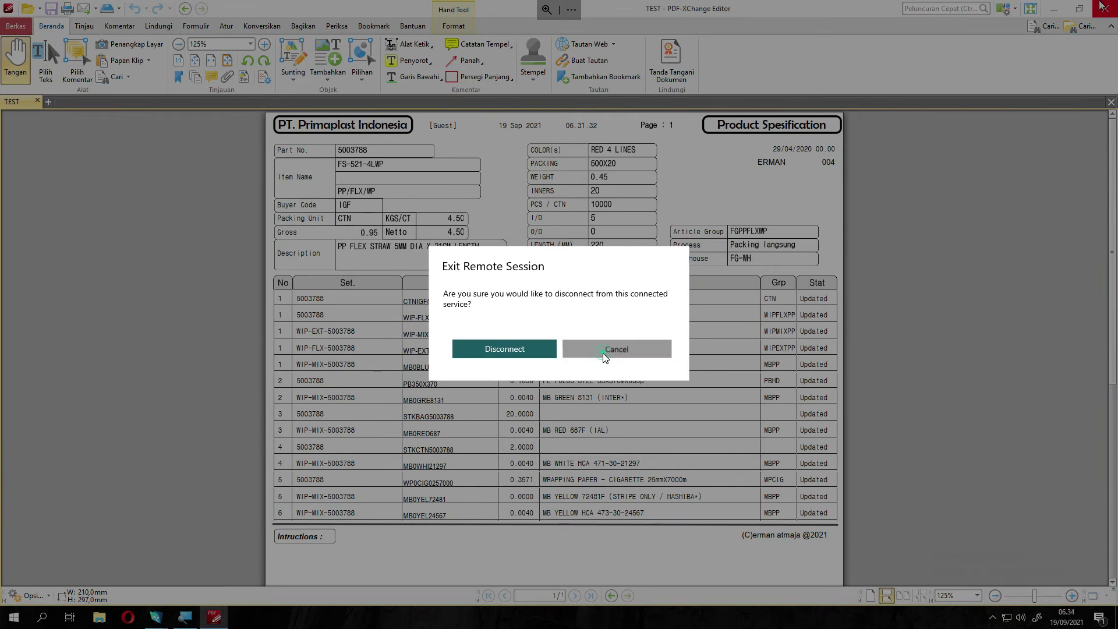
# - Minimize the PDF editor, bring up the BOM Approval window, and go back from the print layout to the Articles List
pyautogui.click(1054, 8)
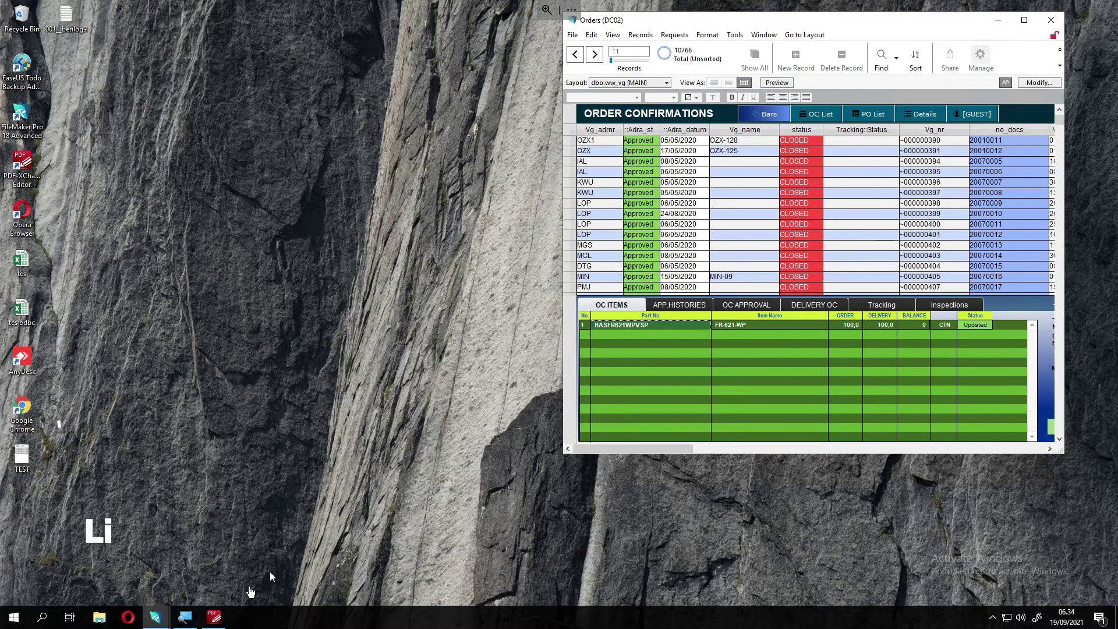
pyautogui.click(162, 625)
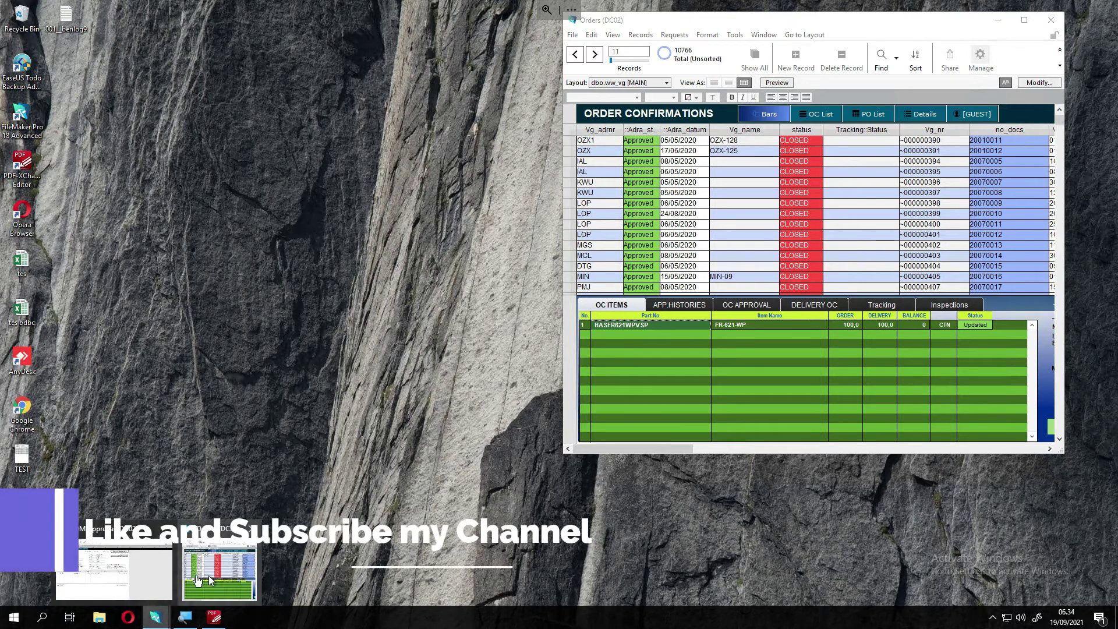
pyautogui.click(116, 574)
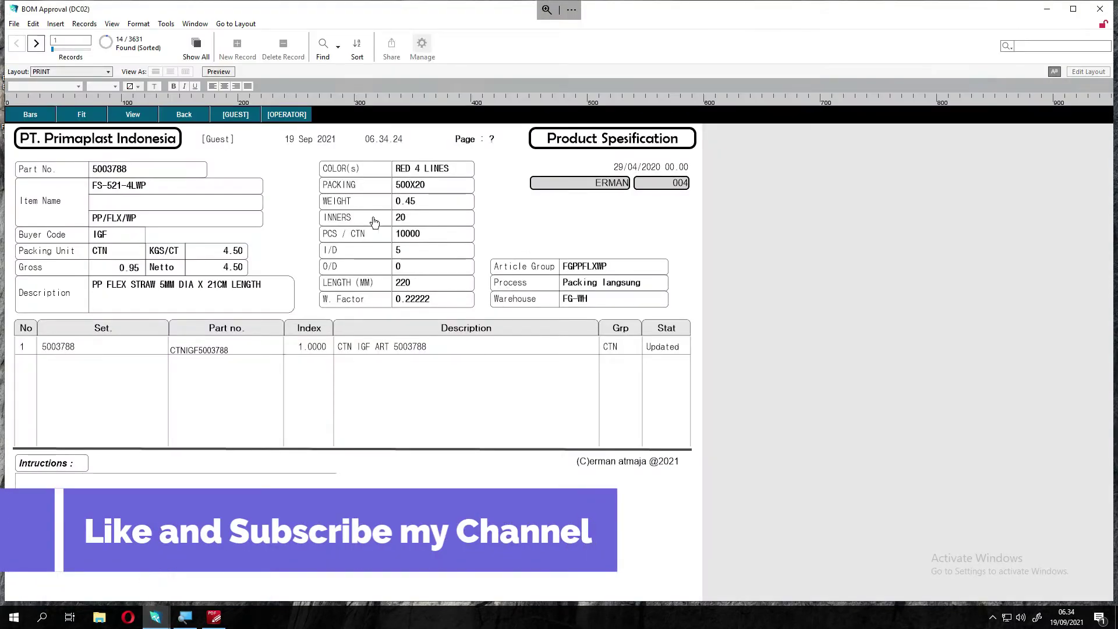
pyautogui.click(209, 187)
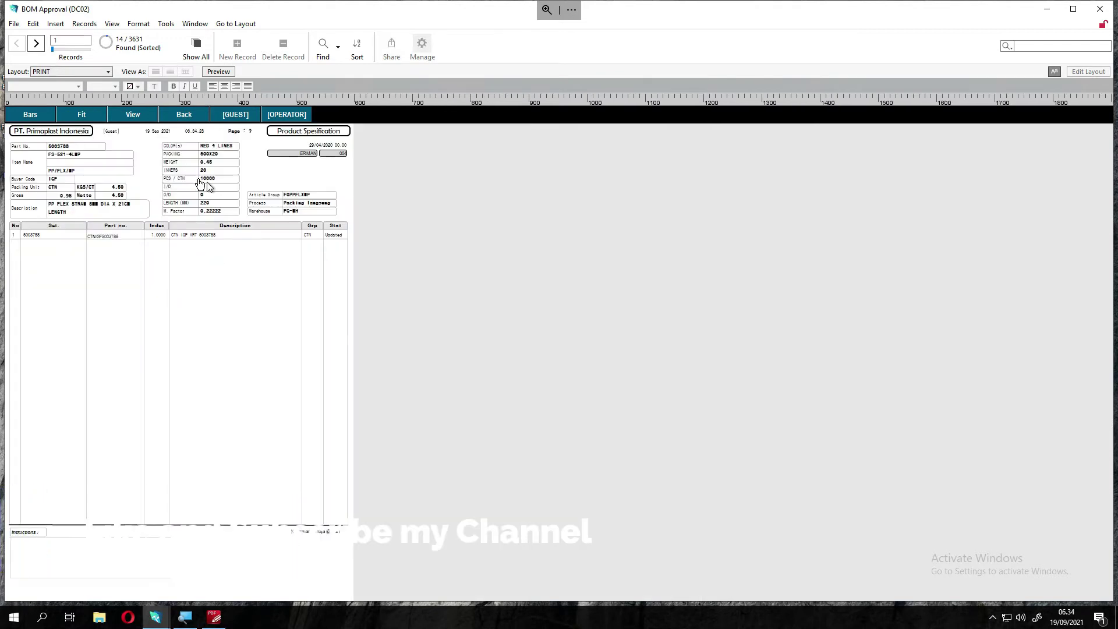
pyautogui.click(182, 116)
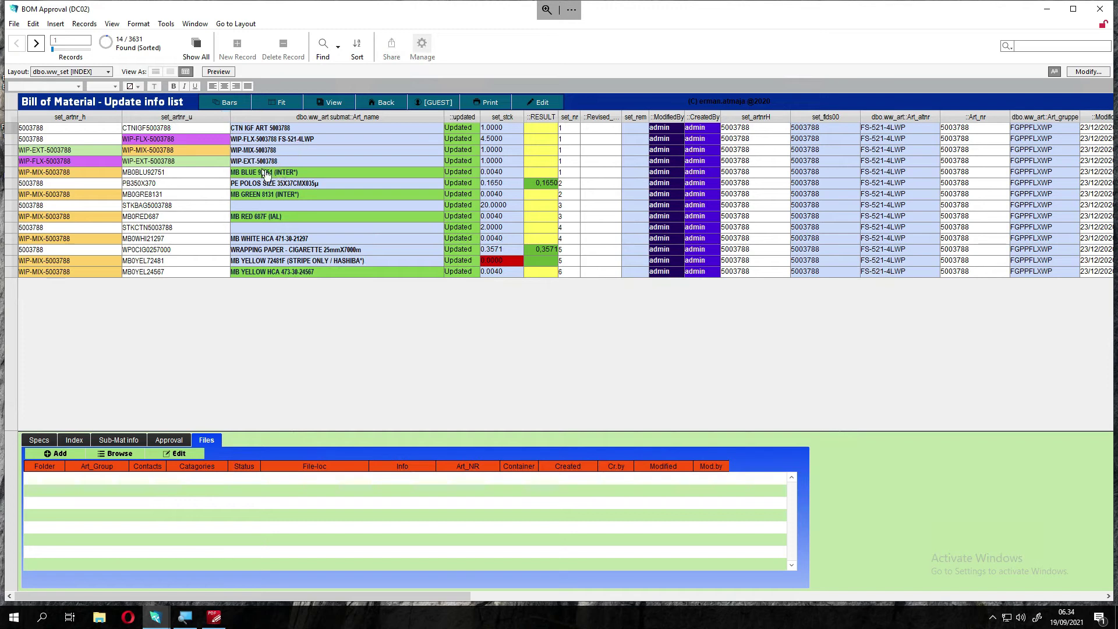
pyautogui.click(382, 110)
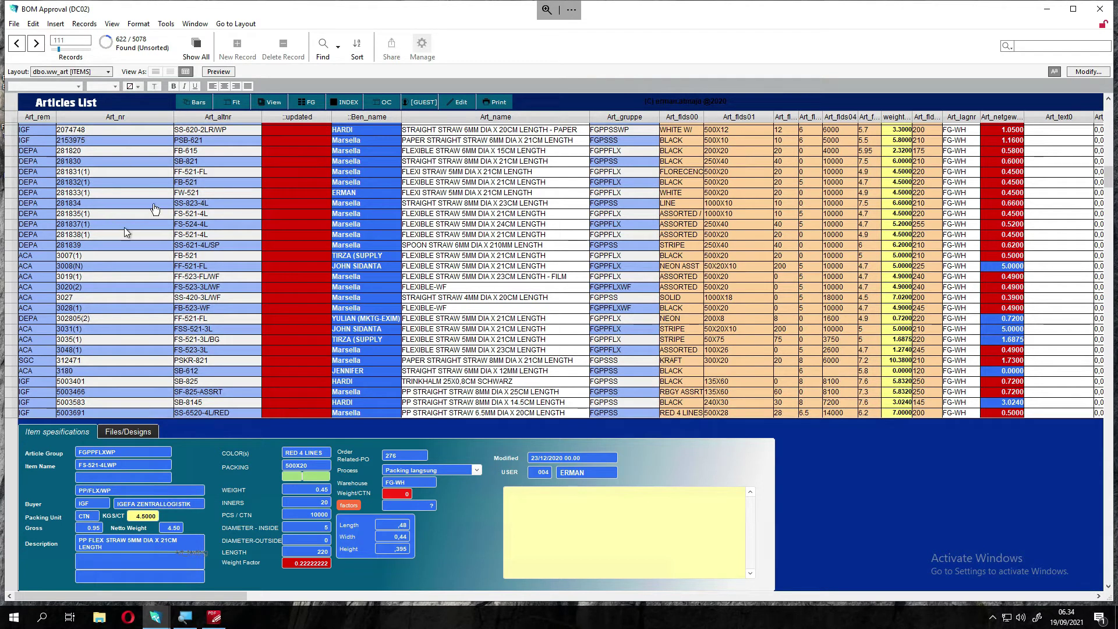
# - Show the PRINT layout directly by layout selection and return to the dbo.ww_art [ITEMS] layout
pyautogui.click(99, 76)
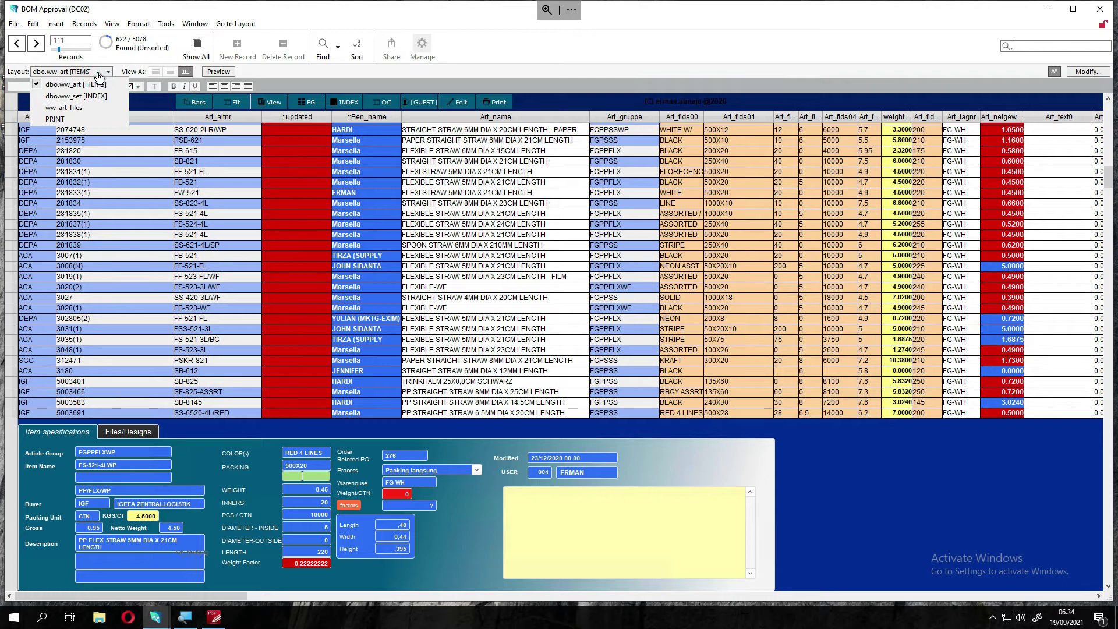
pyautogui.click(72, 121)
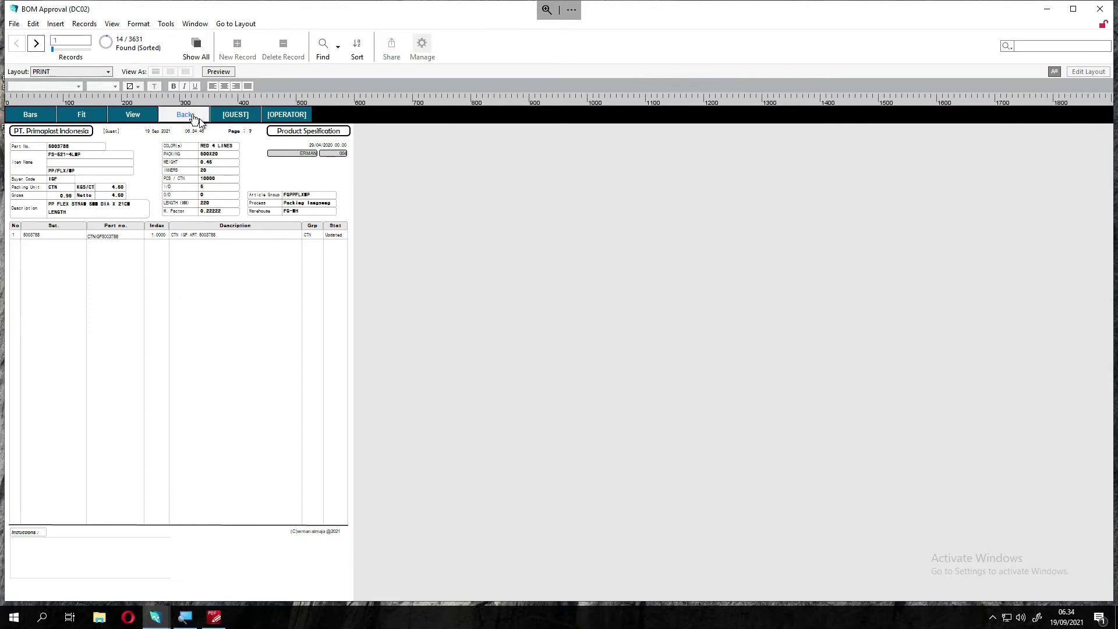
pyautogui.click(68, 72)
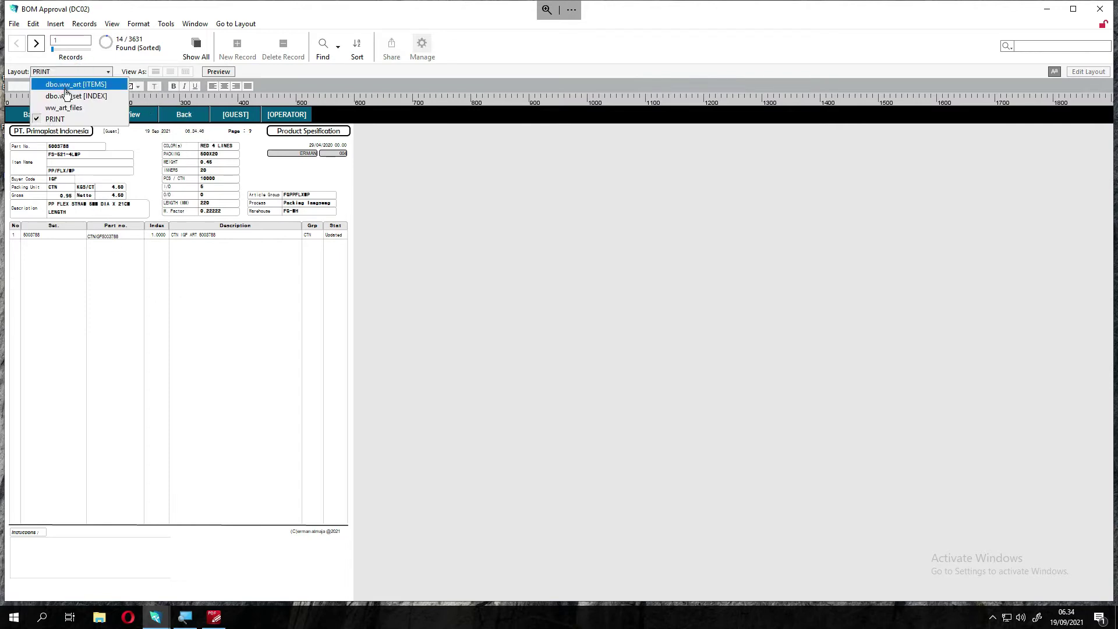
pyautogui.click(69, 86)
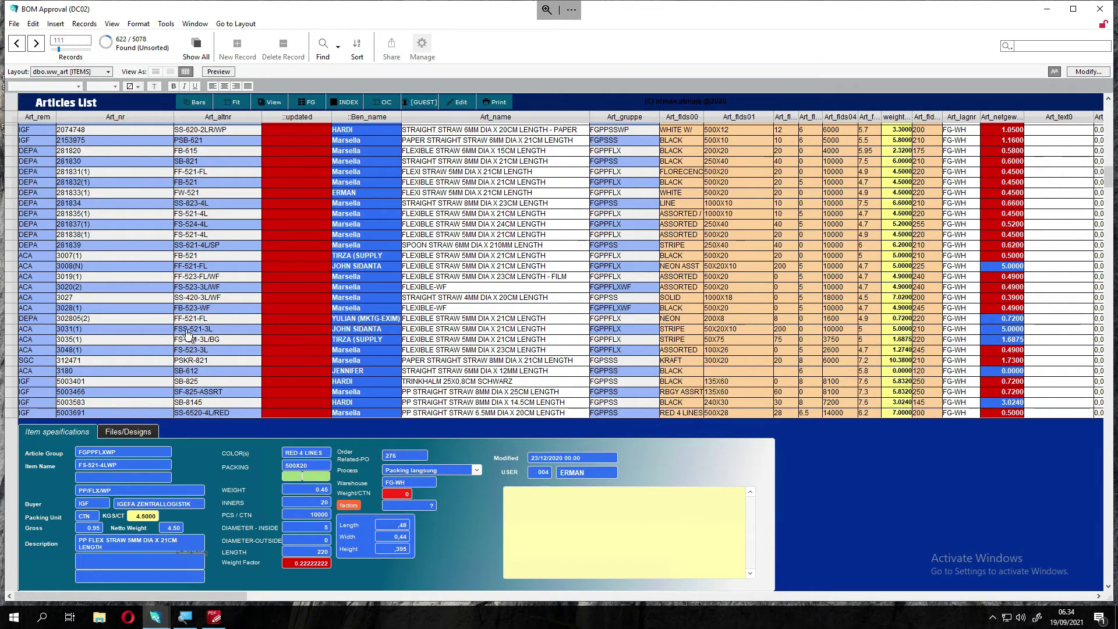
# - Browse the upper part of the Articles List and show the specifications of article 00377707 (ST-621-WF)
pyautogui.scroll(2, 240, 286)
pyautogui.scroll(5, 240, 286)
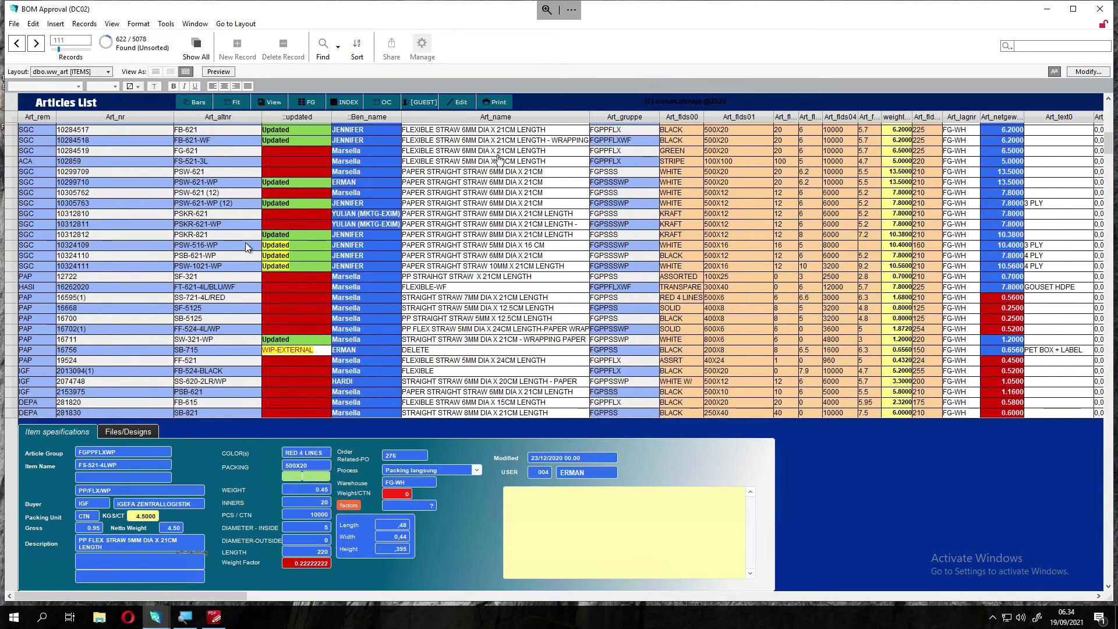
pyautogui.scroll(4, 350, 249)
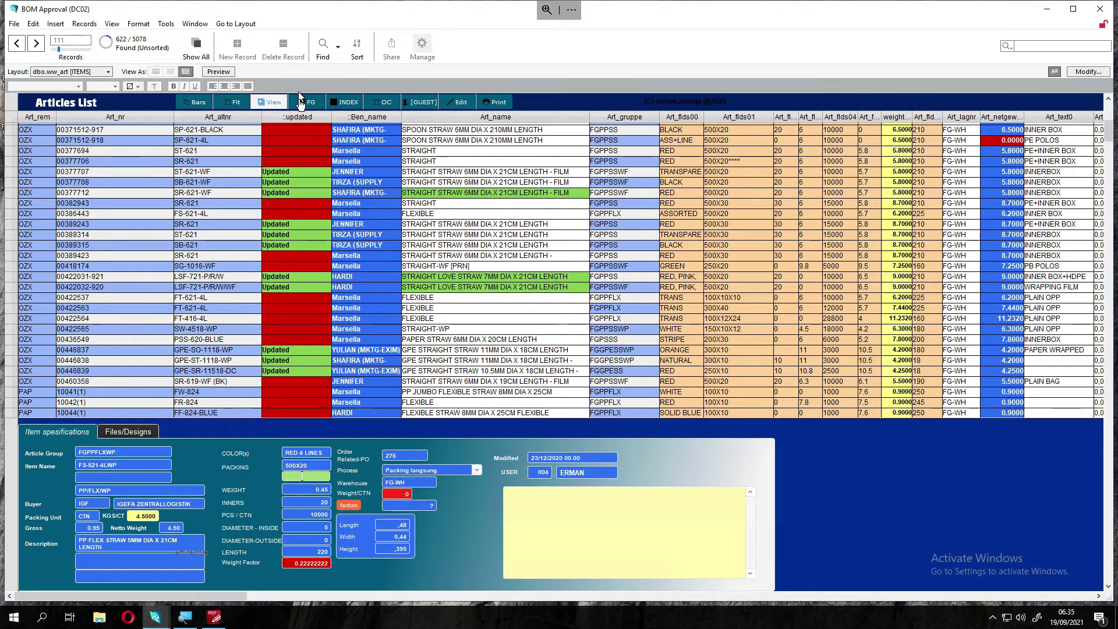
pyautogui.click(463, 171)
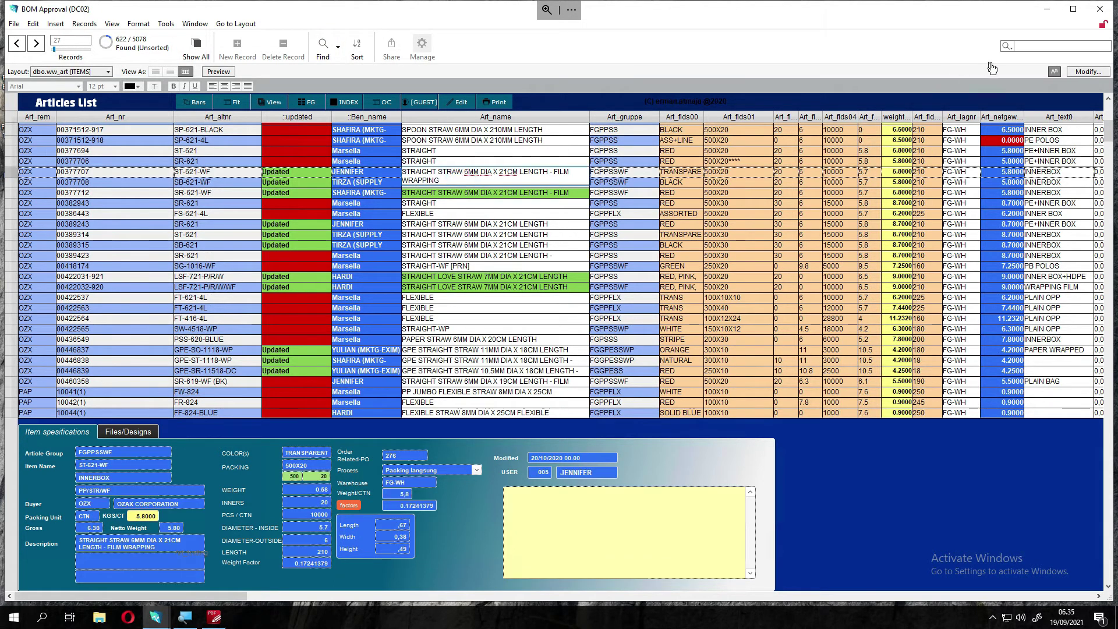
# - Quick-search the Articles List for HASI 621
pyautogui.click(1043, 46)
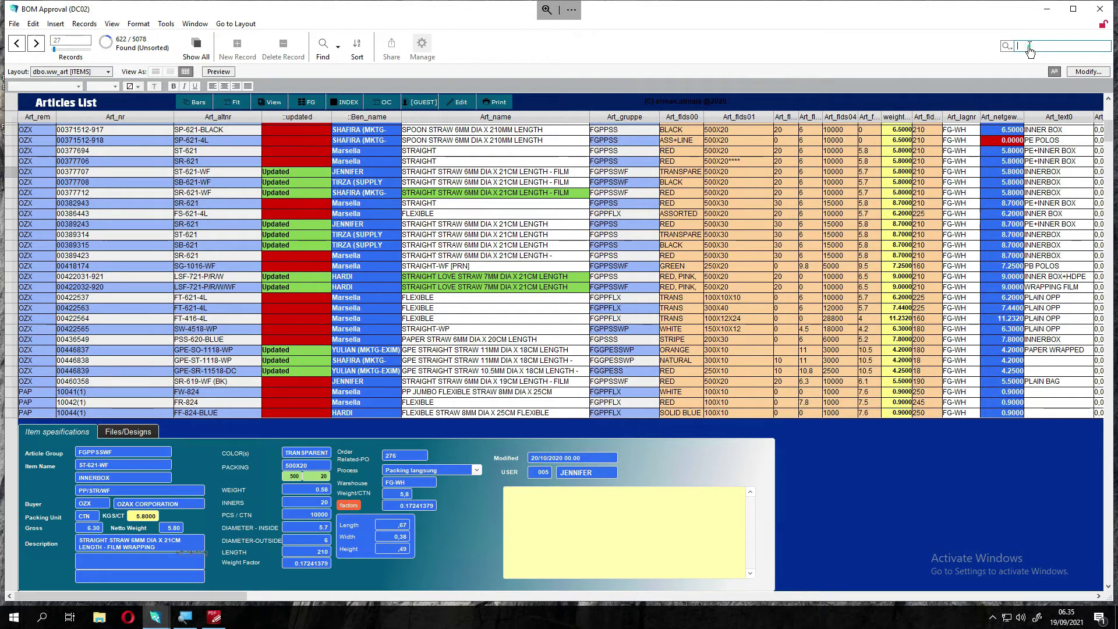
pyautogui.click(1030, 49)
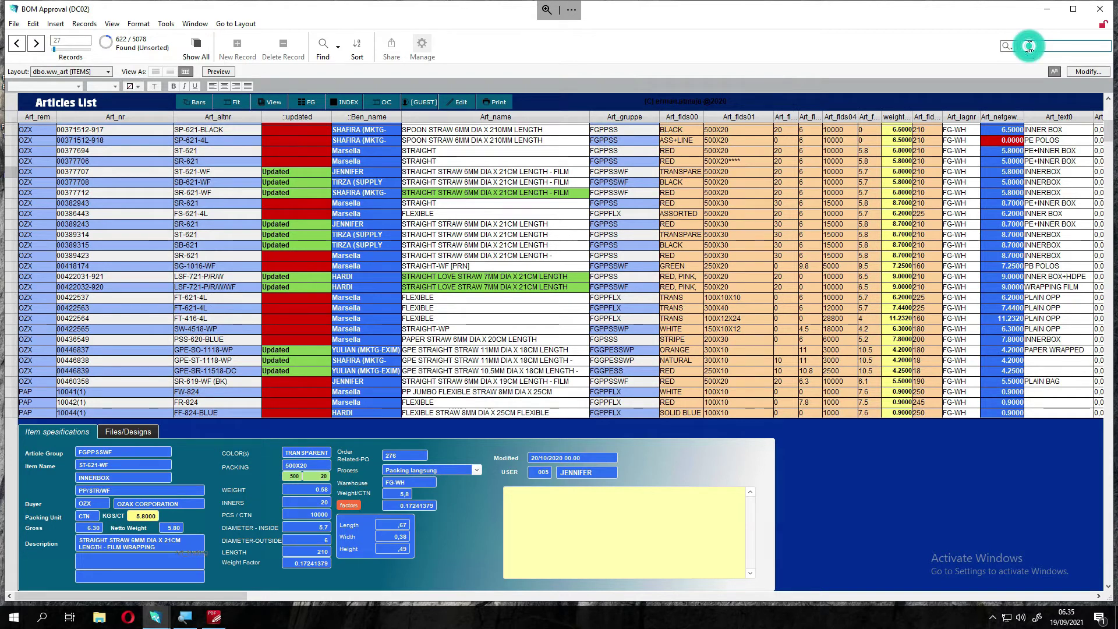
pyautogui.write('HAS 621')
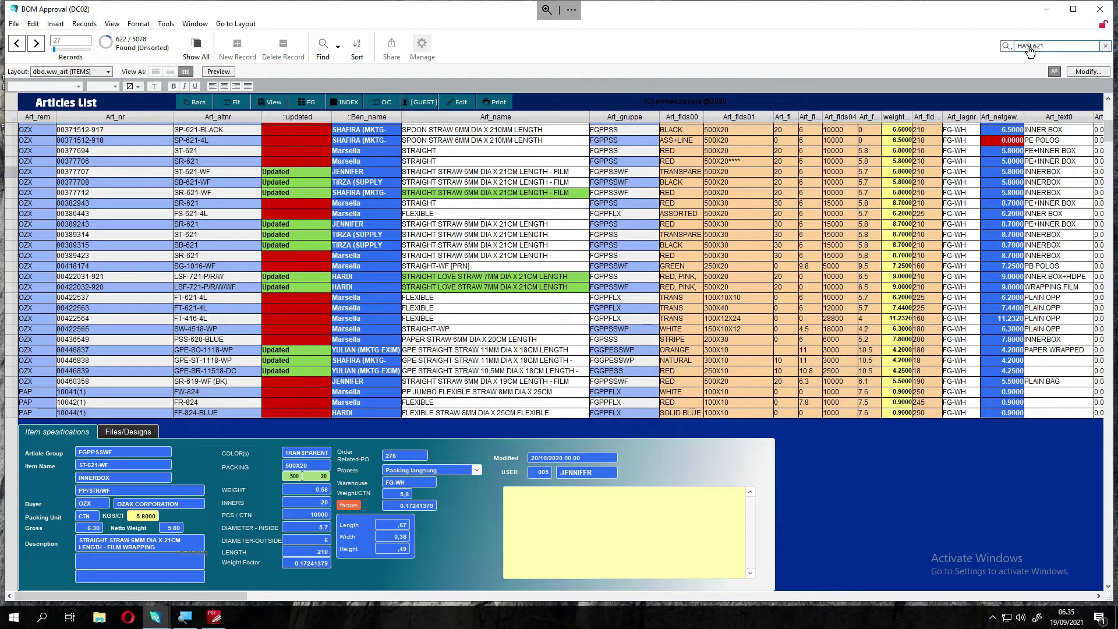
pyautogui.press('Return')
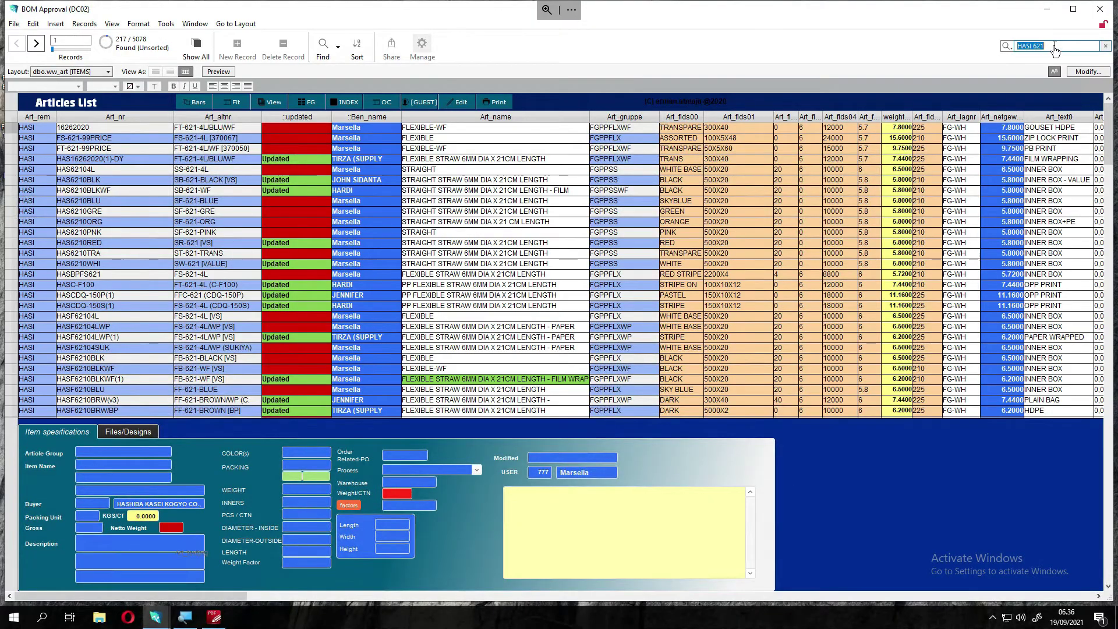
# - Narrow the article search to HASI 621 300X40, and restore the full list with an empty search
pyautogui.click(1054, 50)
pyautogui.write('300X40')
pyautogui.press('Return')
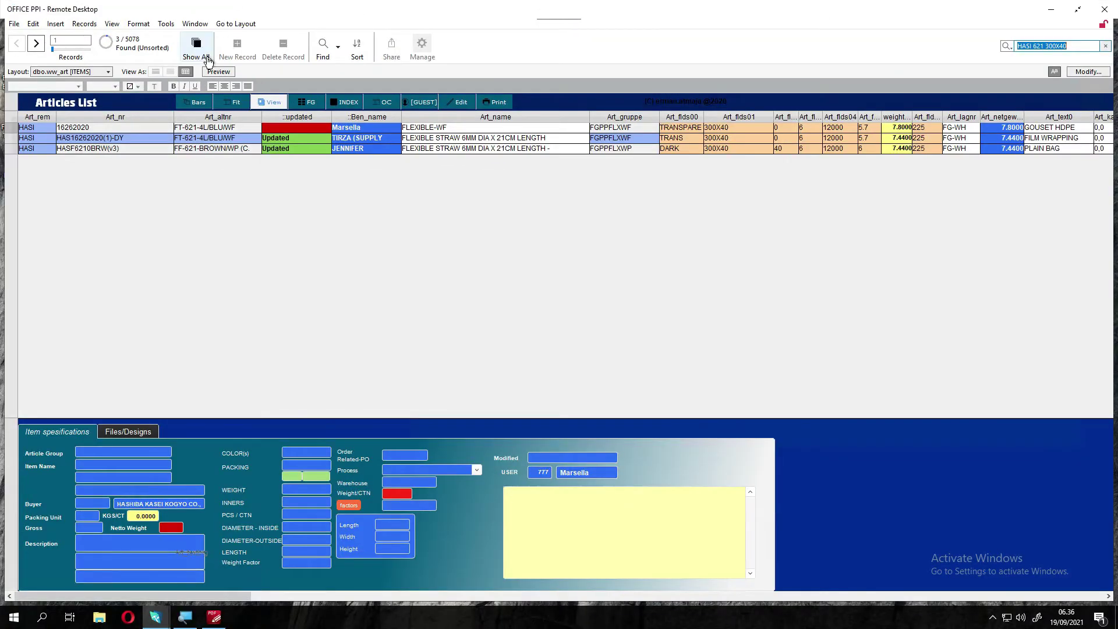
pyautogui.click(208, 59)
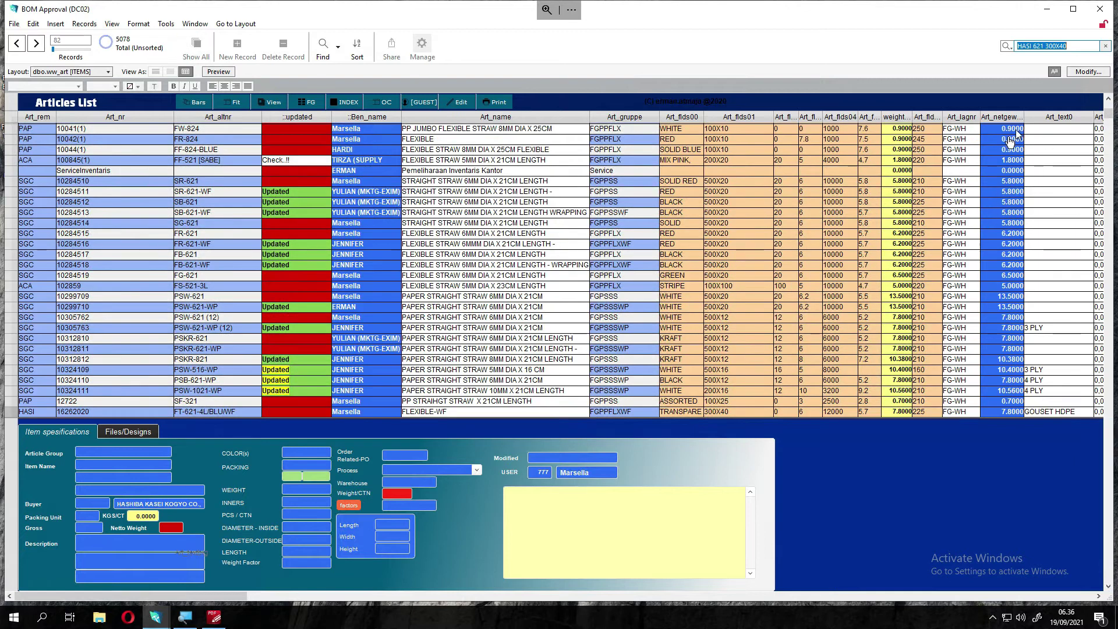
pyautogui.click(1106, 48)
# - View the item specifications of SGC articles FG-621, SR-621-WF and SB-621-WF
pyautogui.click(301, 278)
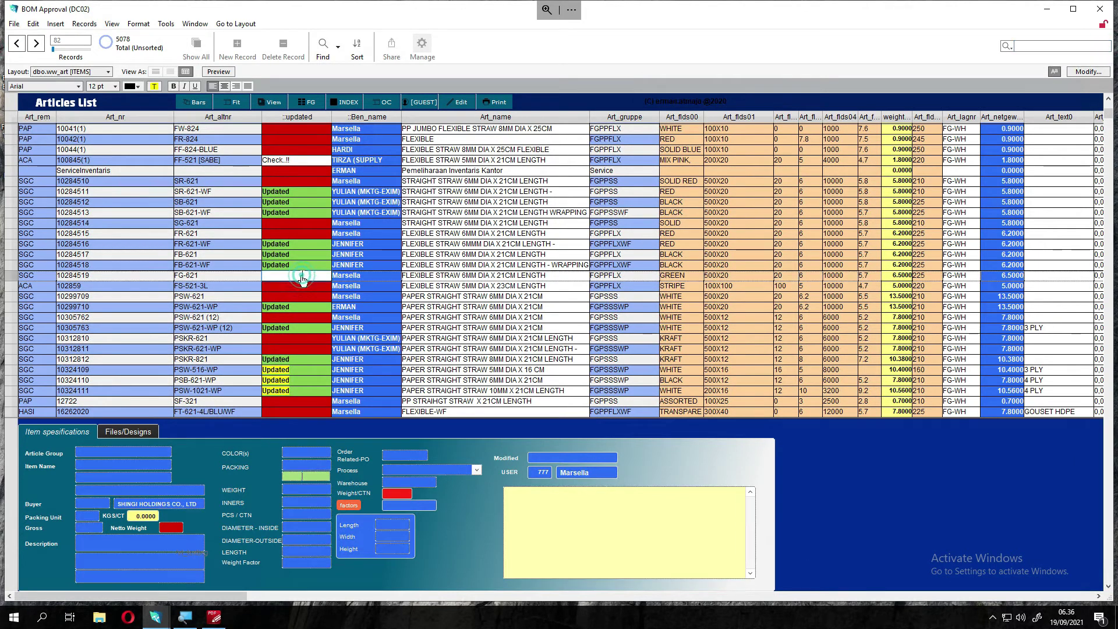
pyautogui.click(384, 195)
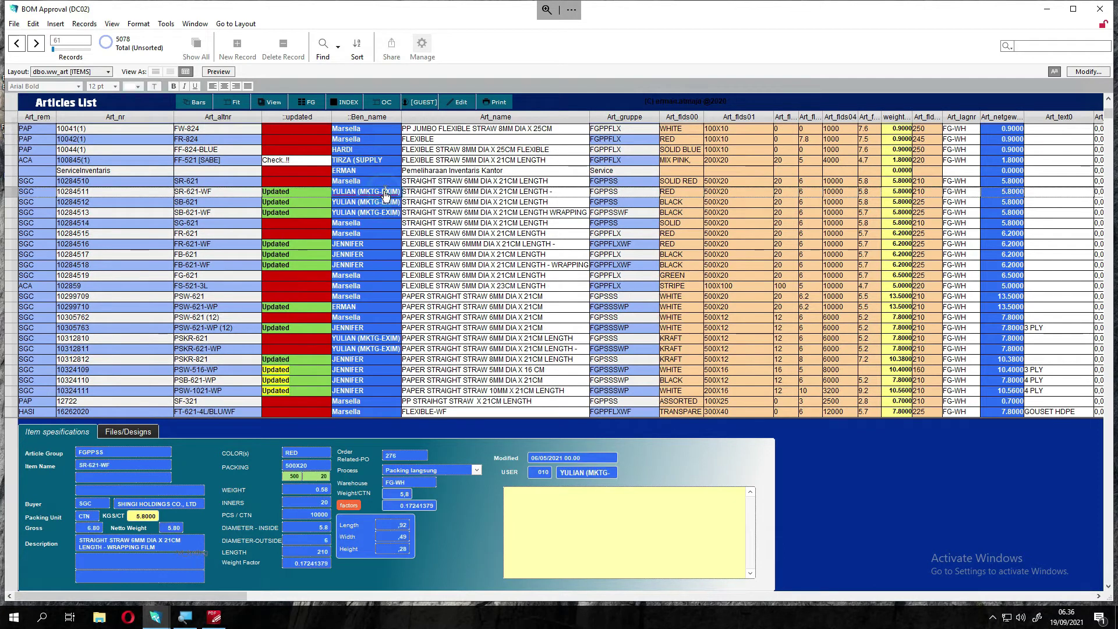
pyautogui.click(297, 217)
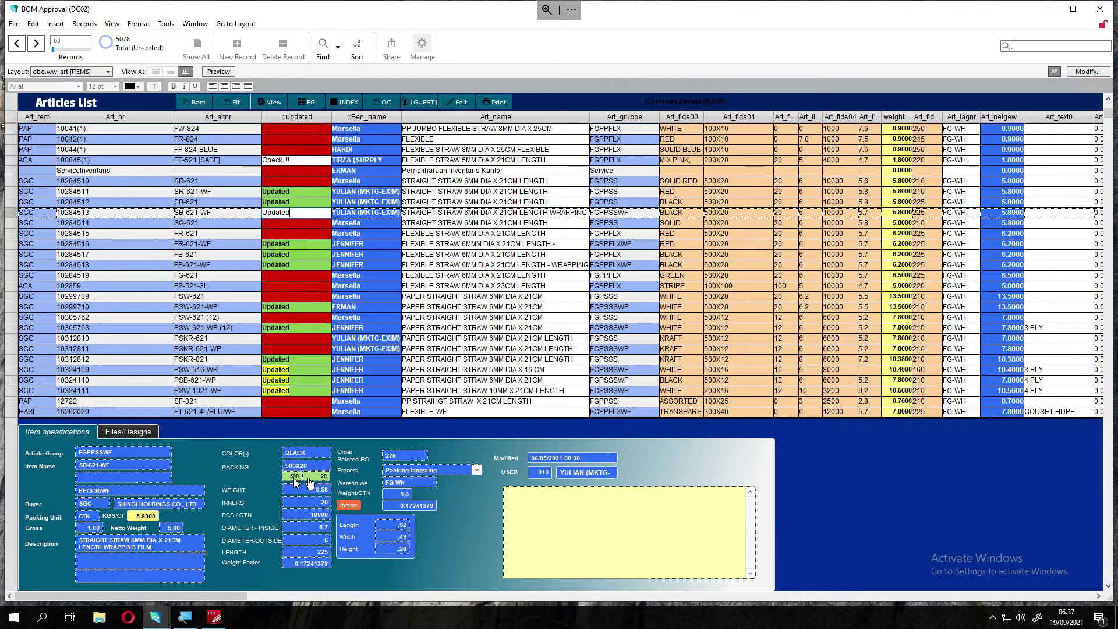
# - Compare the status, packing, weight per carton and factor fields of articles PSKR-621, PSKR-621-WP and PSKR-821
pyautogui.click(305, 339)
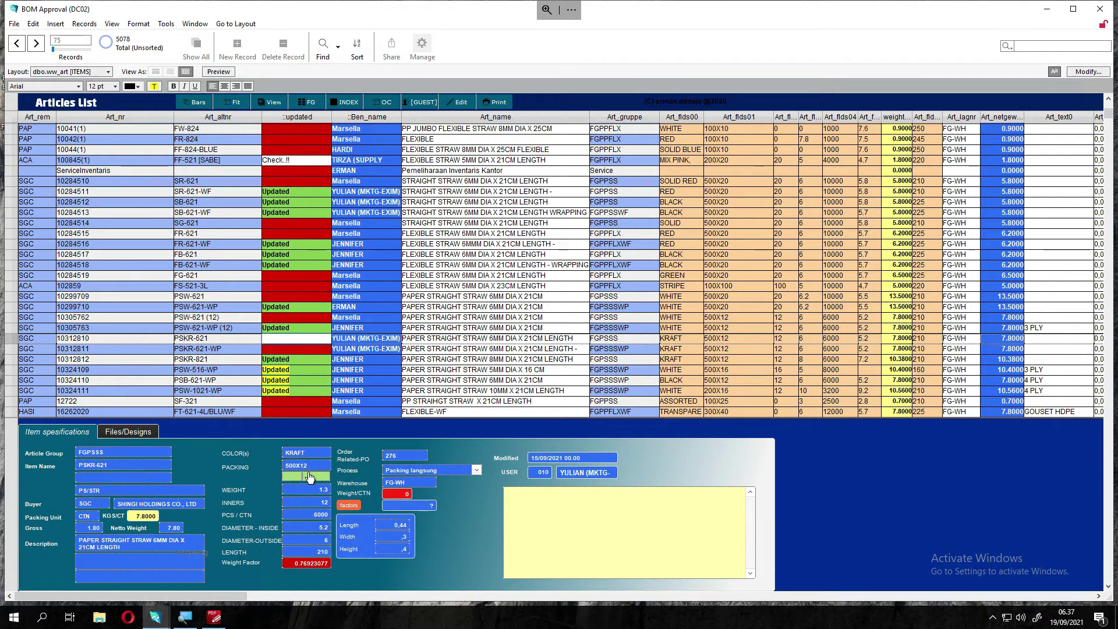
pyautogui.click(342, 341)
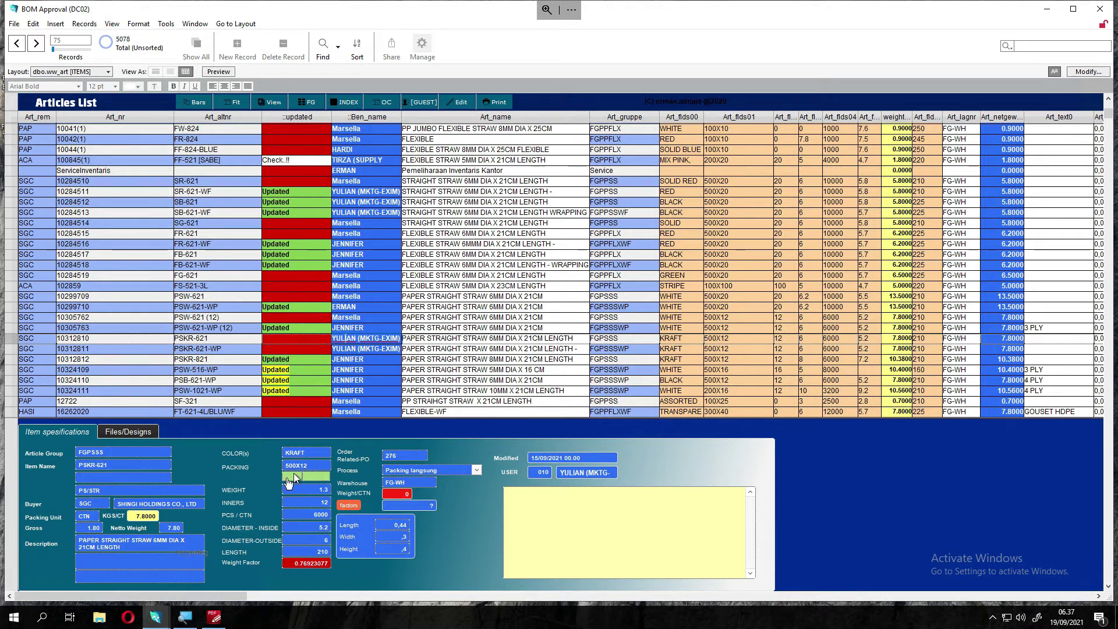
pyautogui.click(308, 359)
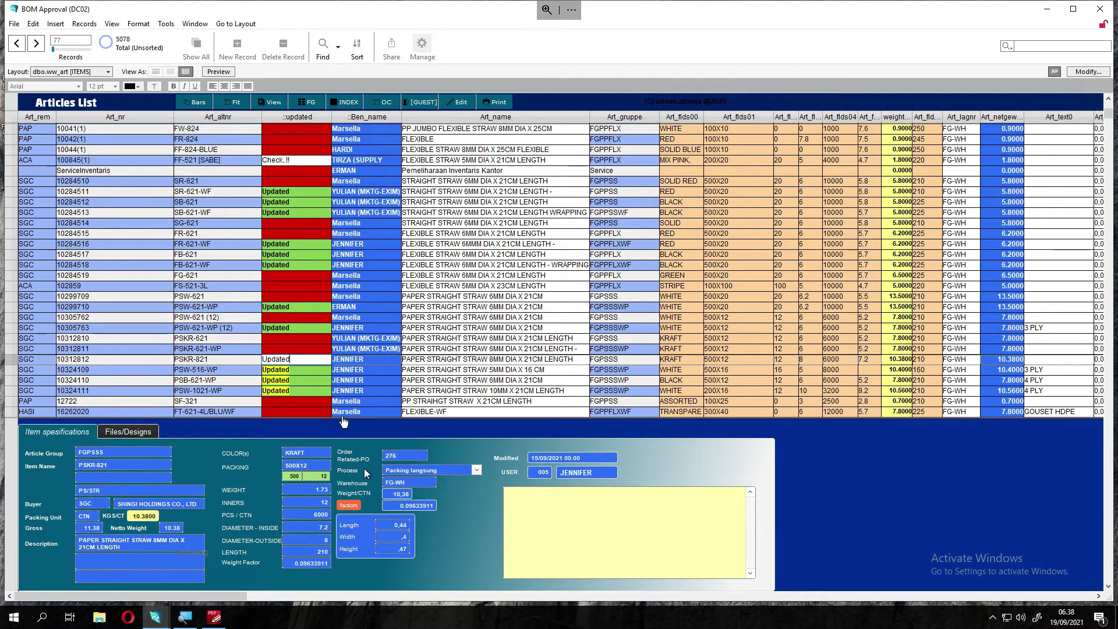
pyautogui.click(307, 349)
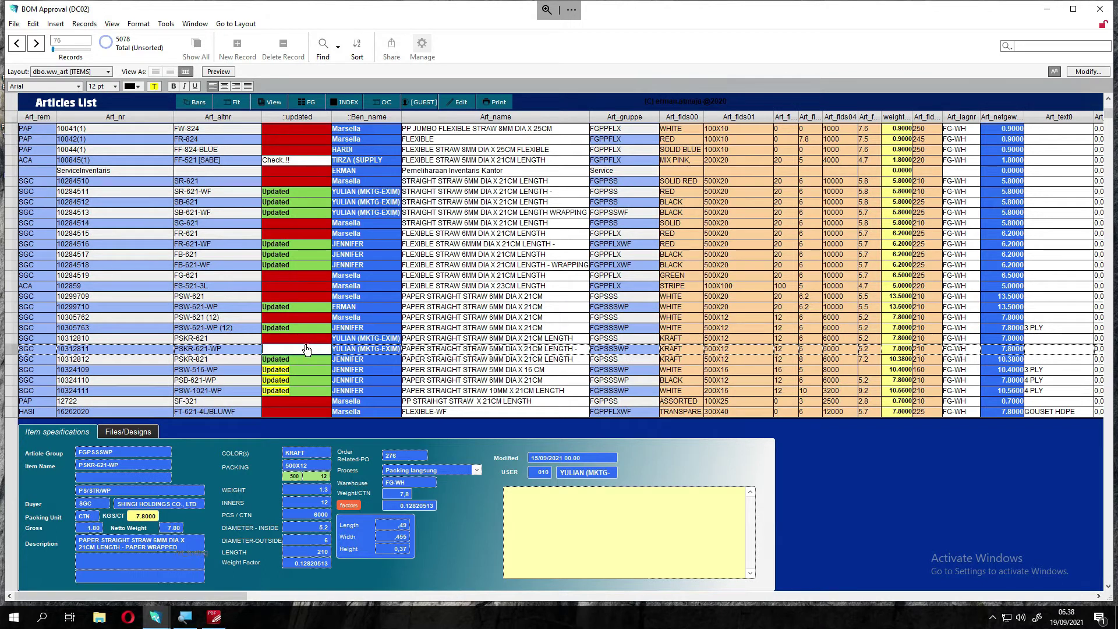
pyautogui.click(307, 338)
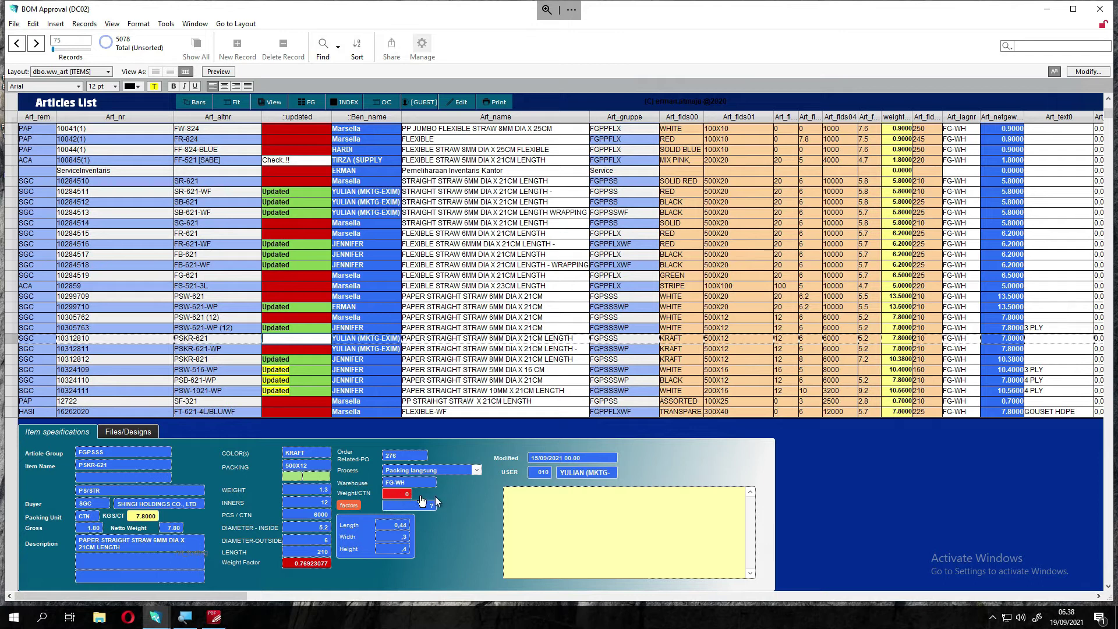
pyautogui.click(304, 359)
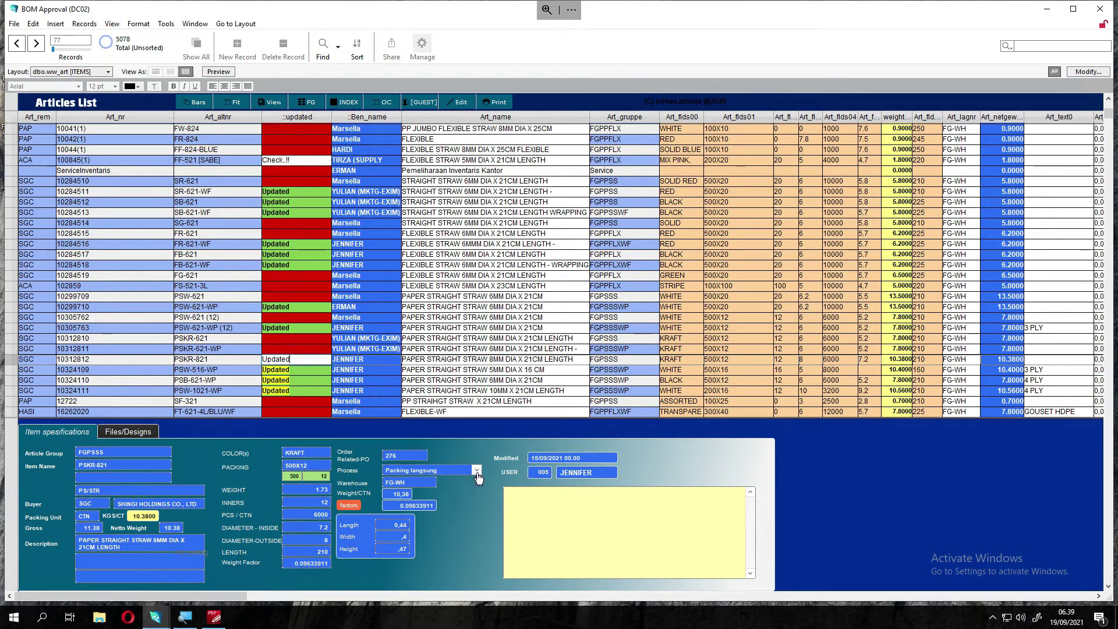
pyautogui.click(302, 349)
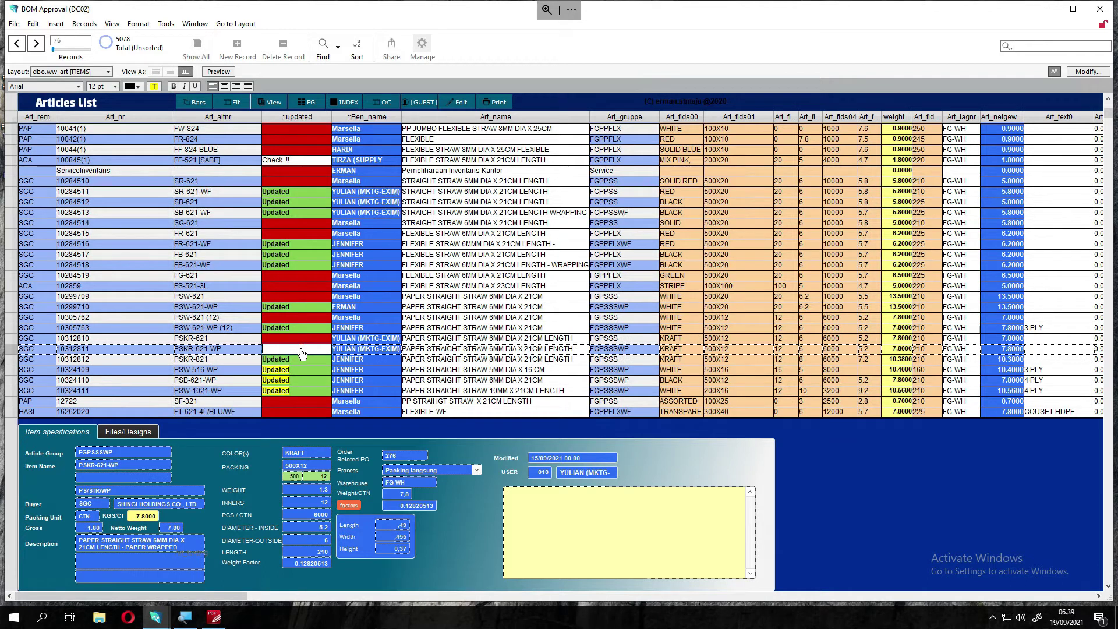
pyautogui.click(302, 338)
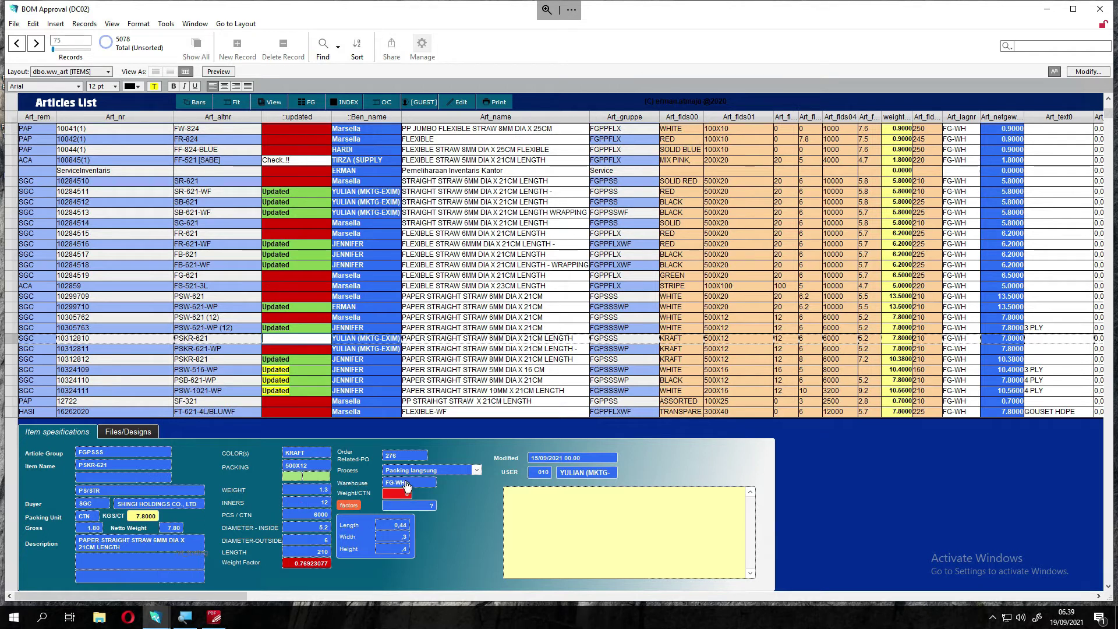
# - Filter the Articles List to finished goods and open the index list of article 00324157 (FT-621-WF)
pyautogui.click(299, 244)
pyautogui.scroll(10, 301, 247)
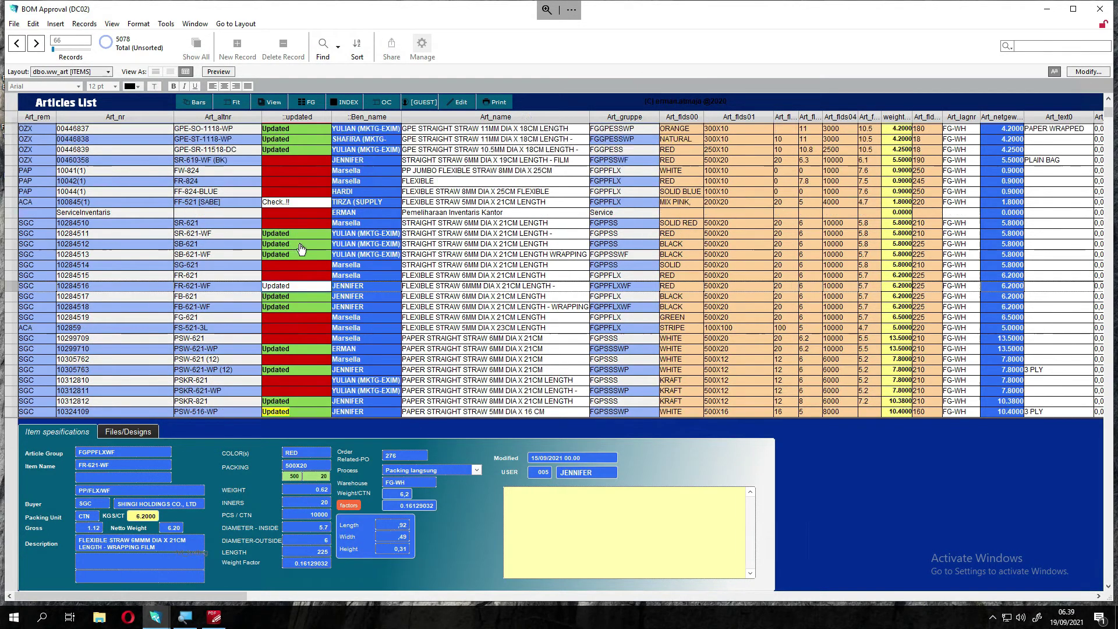
pyautogui.scroll(5, 302, 250)
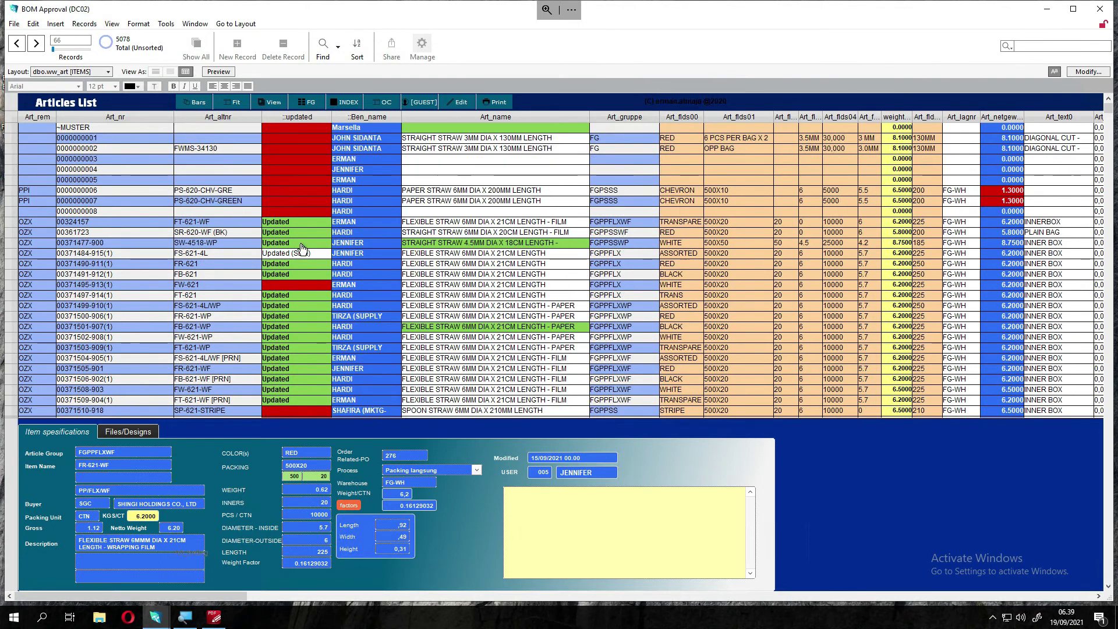
pyautogui.click(308, 102)
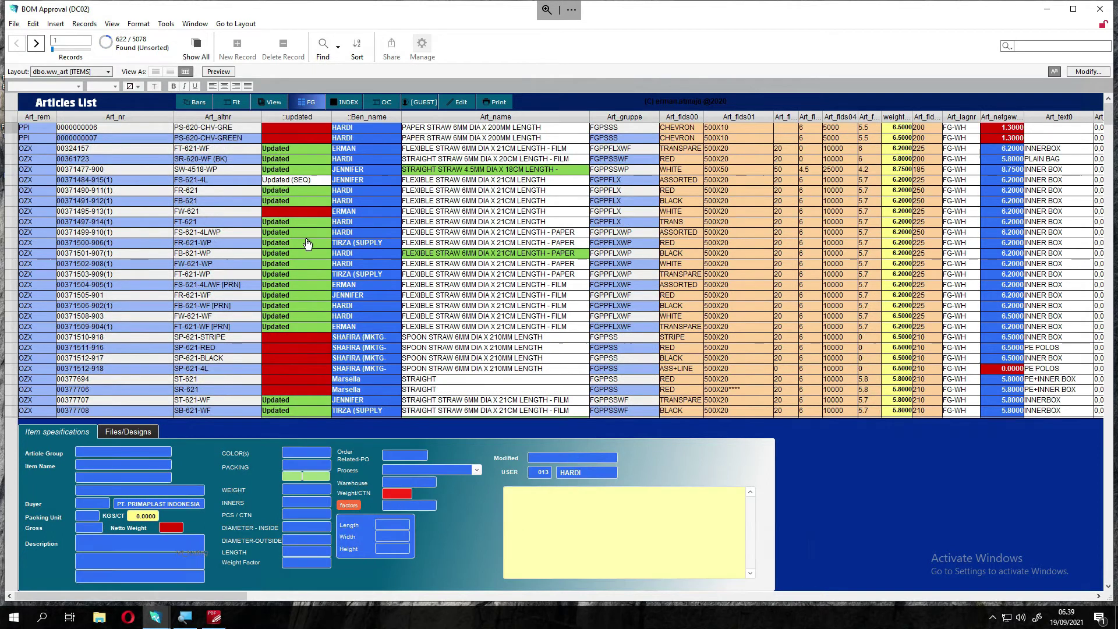
pyautogui.click(294, 150)
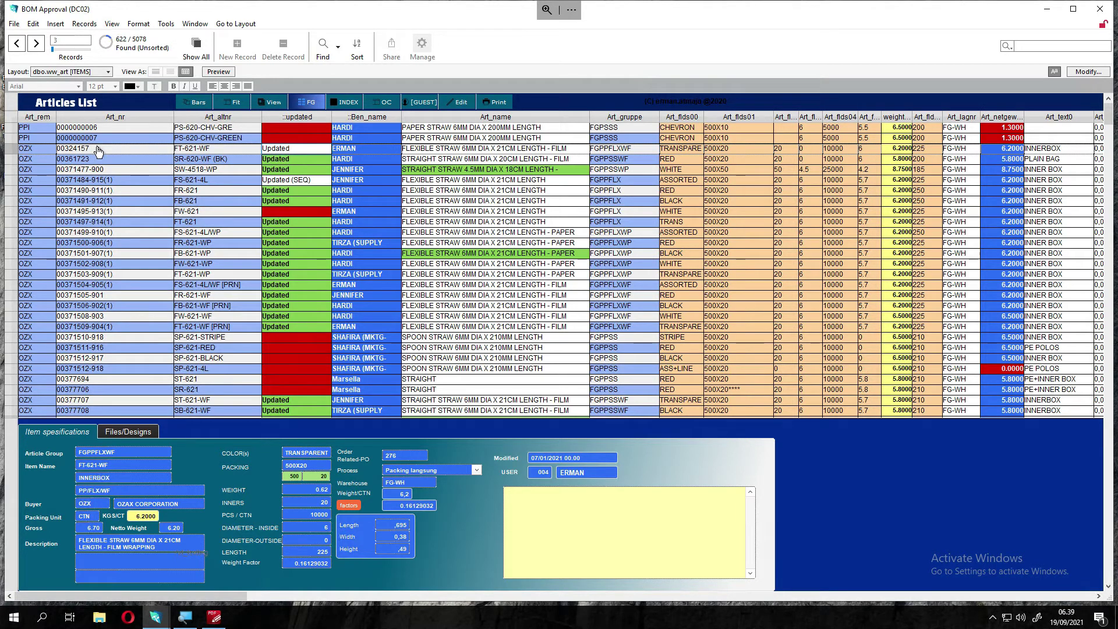
pyautogui.click(349, 102)
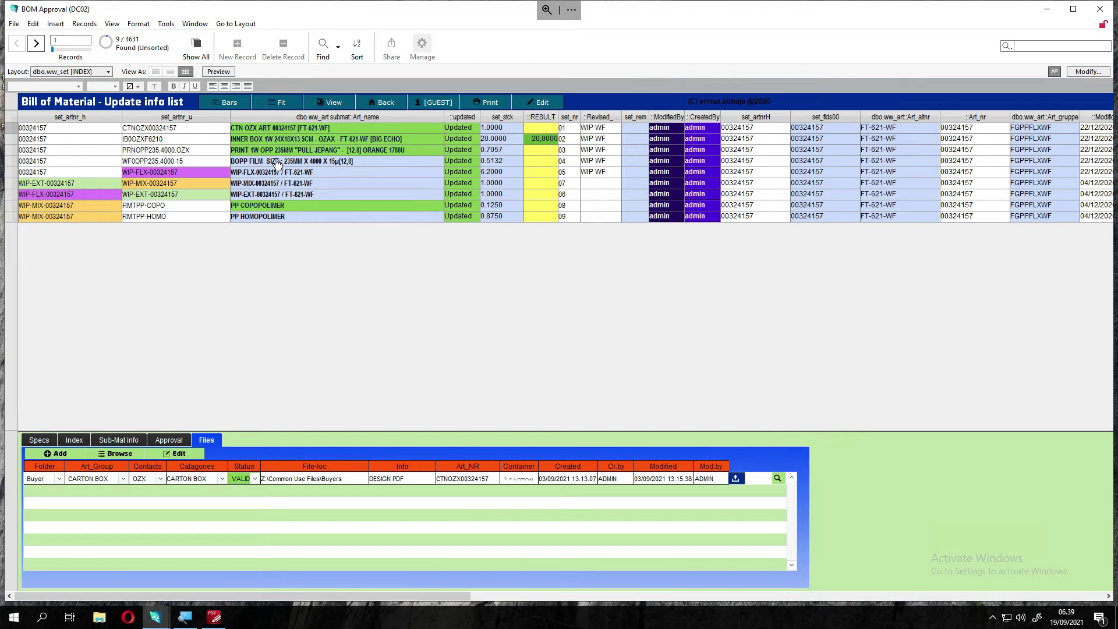
# - View the attached file records of carton CTNOZX00324157 and inner box IB0OZXF6210 in the index list
pyautogui.click(269, 130)
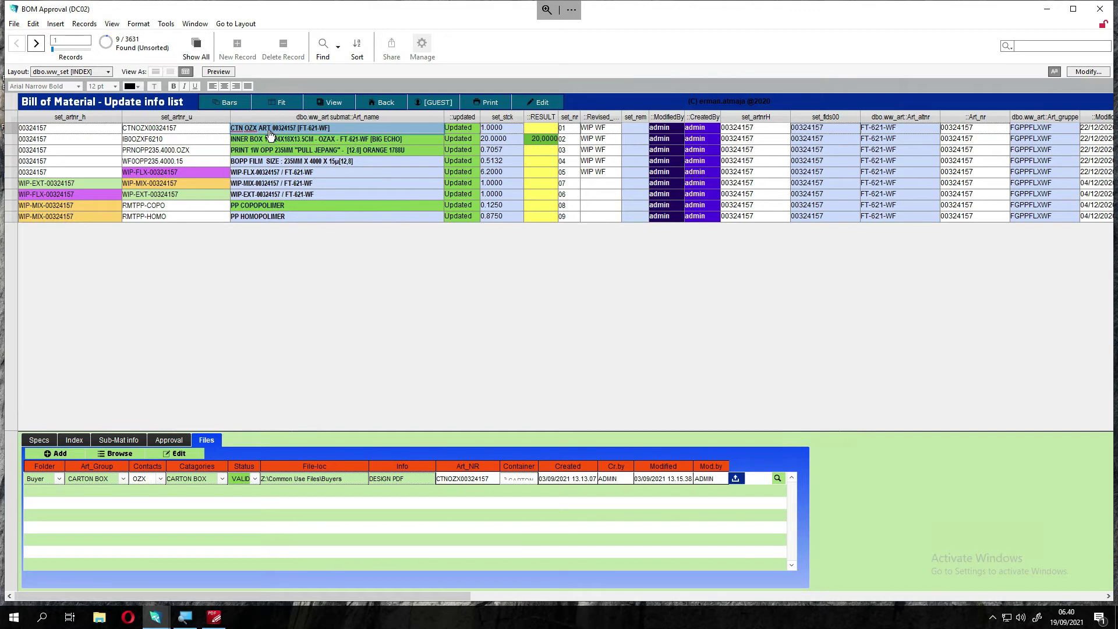
pyautogui.click(280, 140)
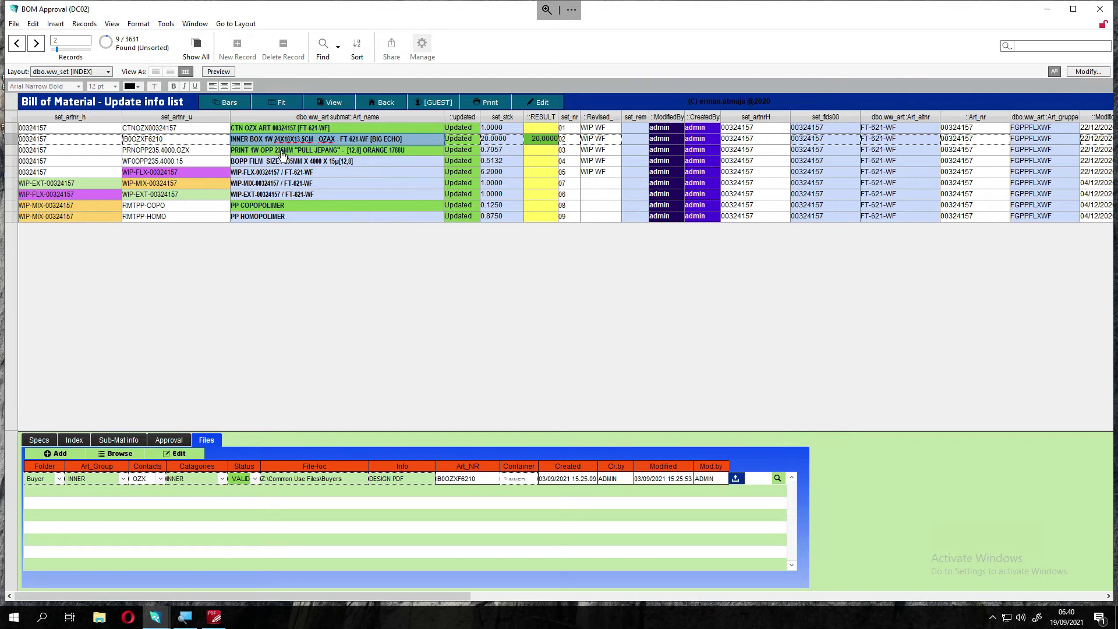
pyautogui.click(285, 116)
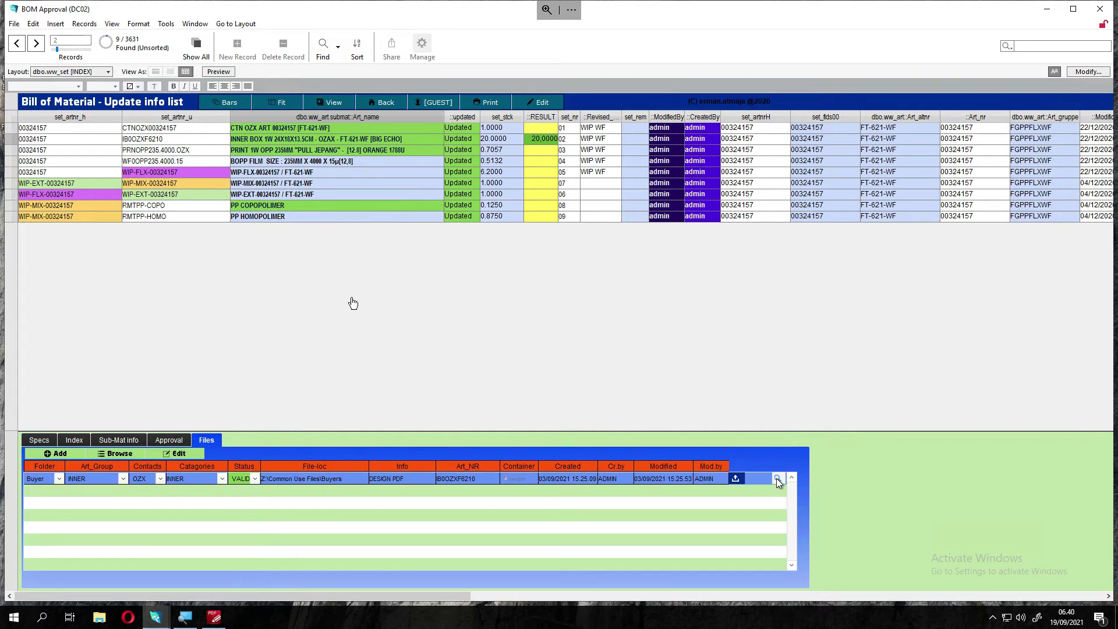
# - Open the design PDF attached to carton CTNOZX00324157 with Opera Internet Browser
pyautogui.click(272, 132)
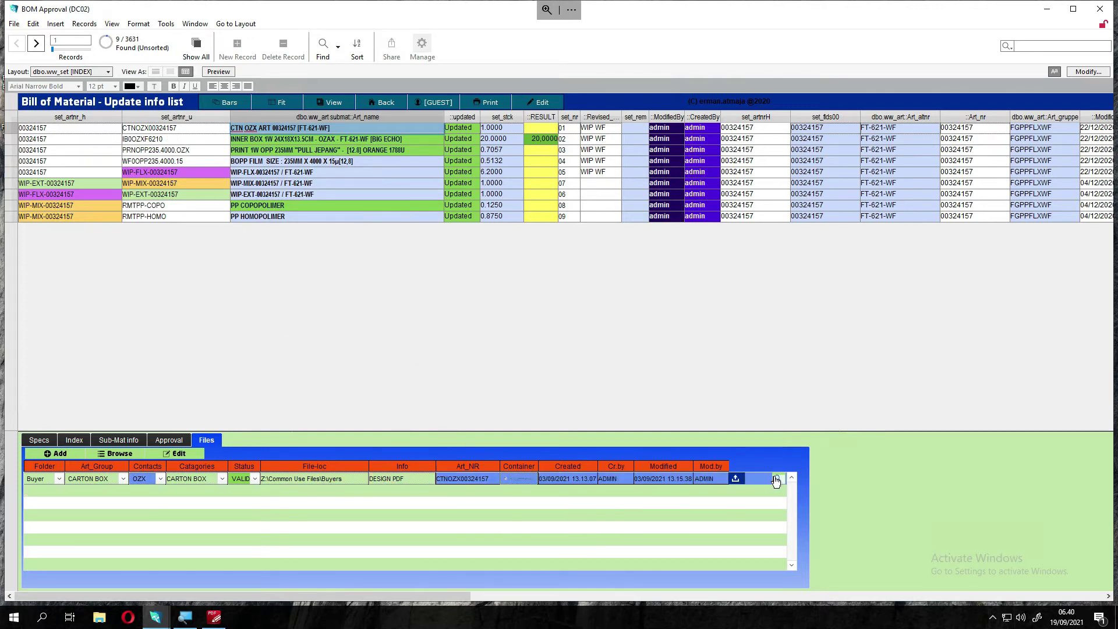
pyautogui.click(737, 482)
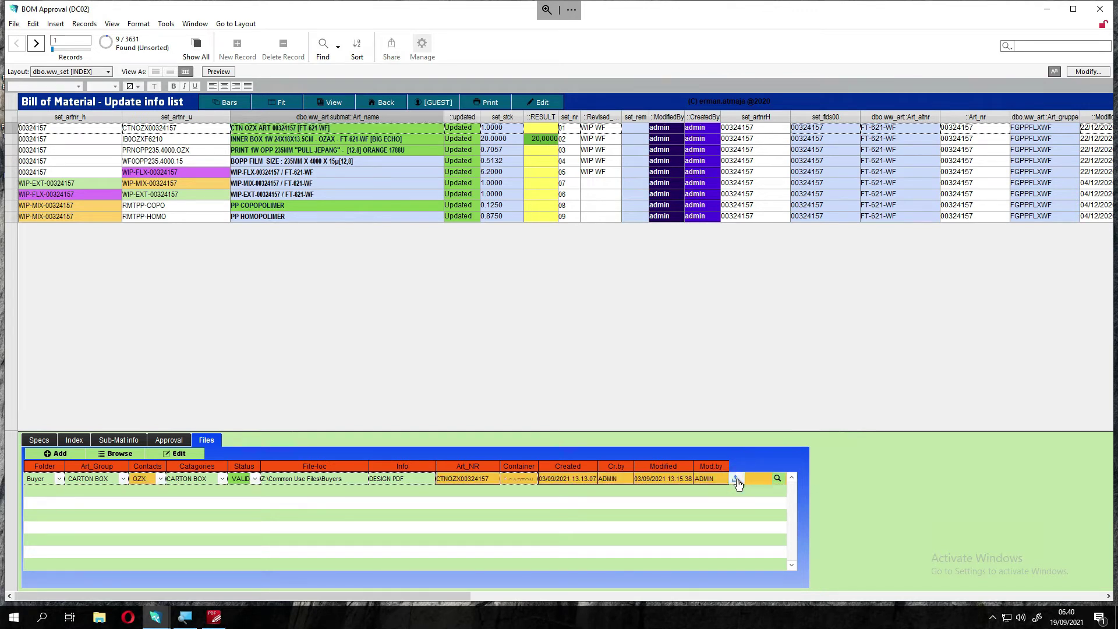
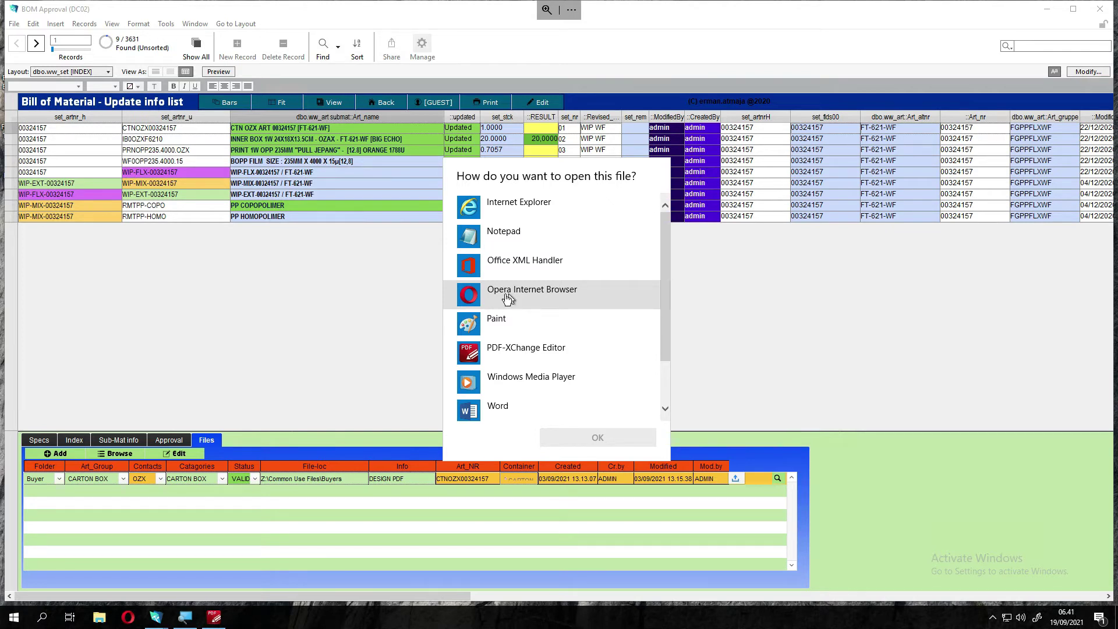
pyautogui.scroll(-2, 536, 364)
pyautogui.scroll(2, 531, 346)
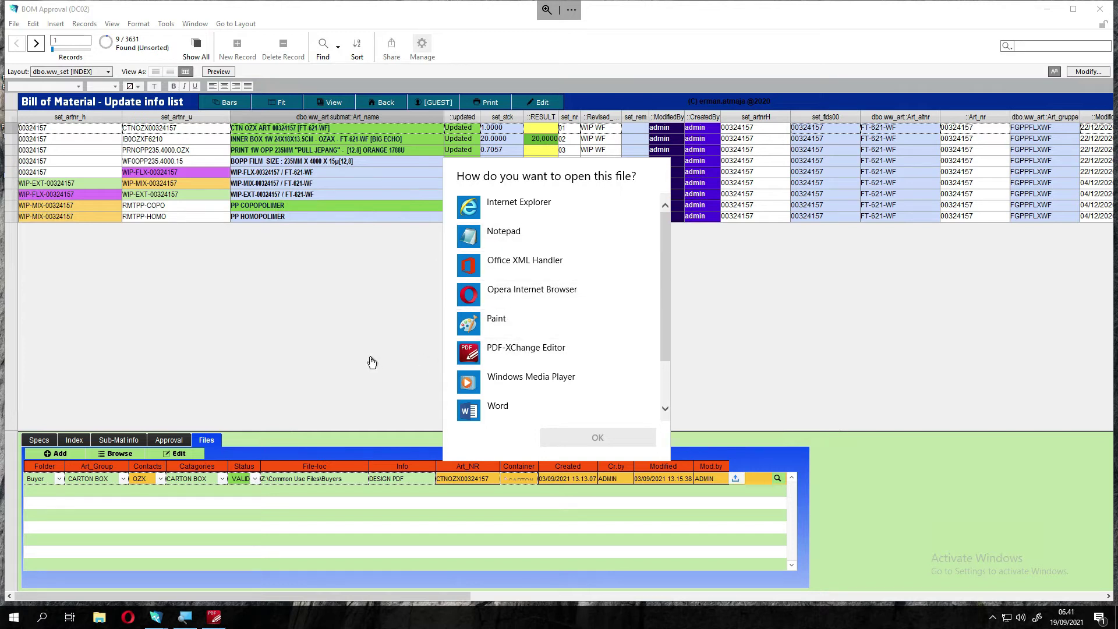
pyautogui.click(524, 296)
pyautogui.click(589, 441)
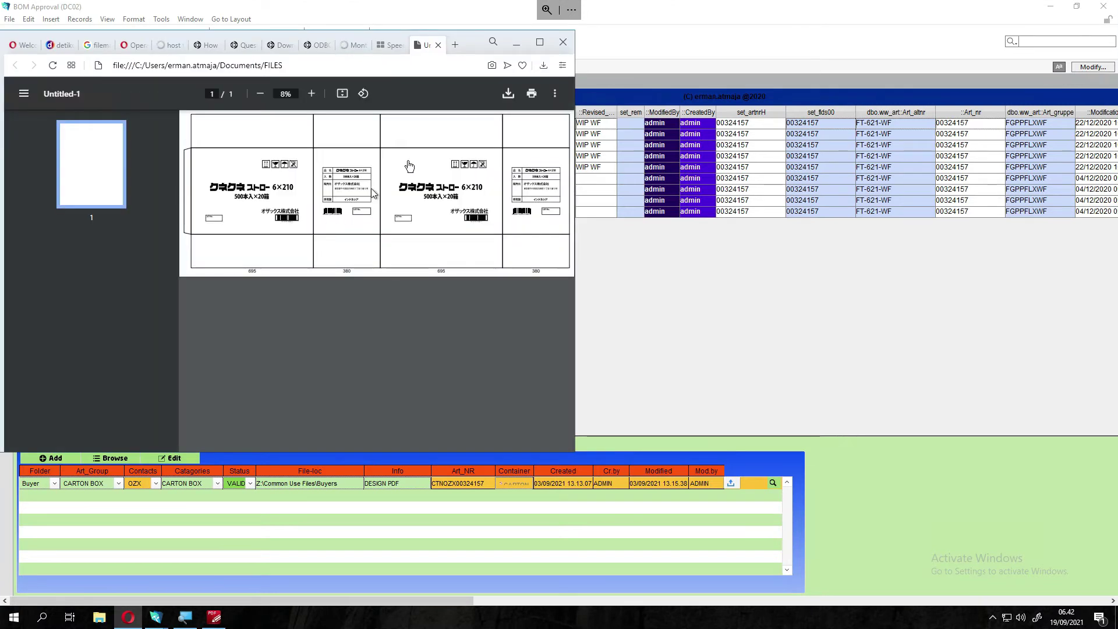
# - Inspect the carton artwork in a maximized browser window at 25% magnification, and return to BOM Approval
pyautogui.click(540, 41)
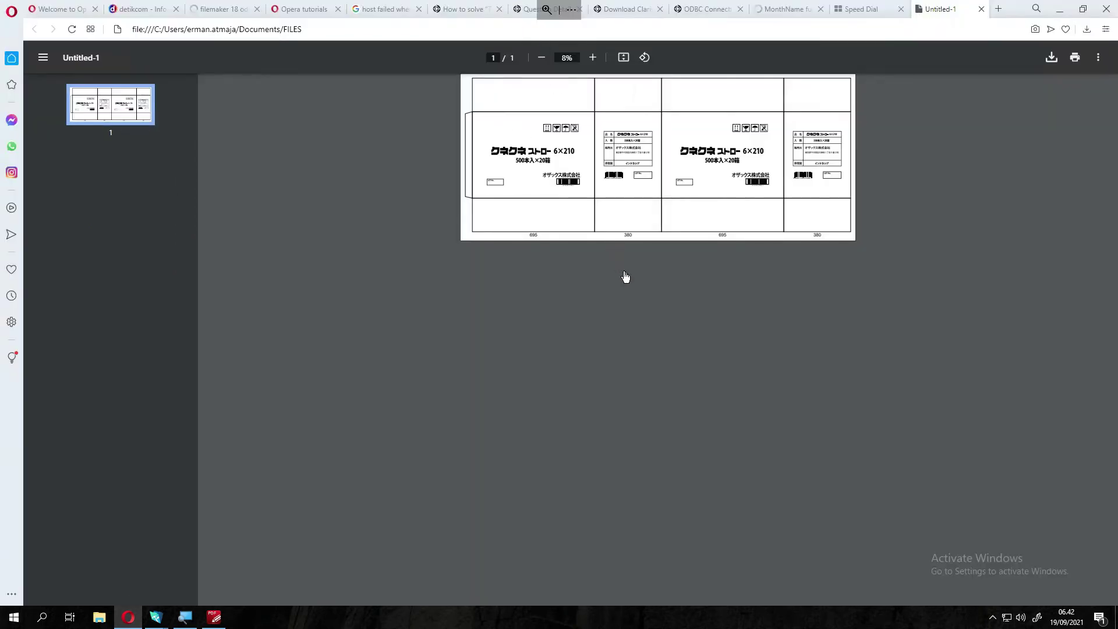
pyautogui.click(592, 58)
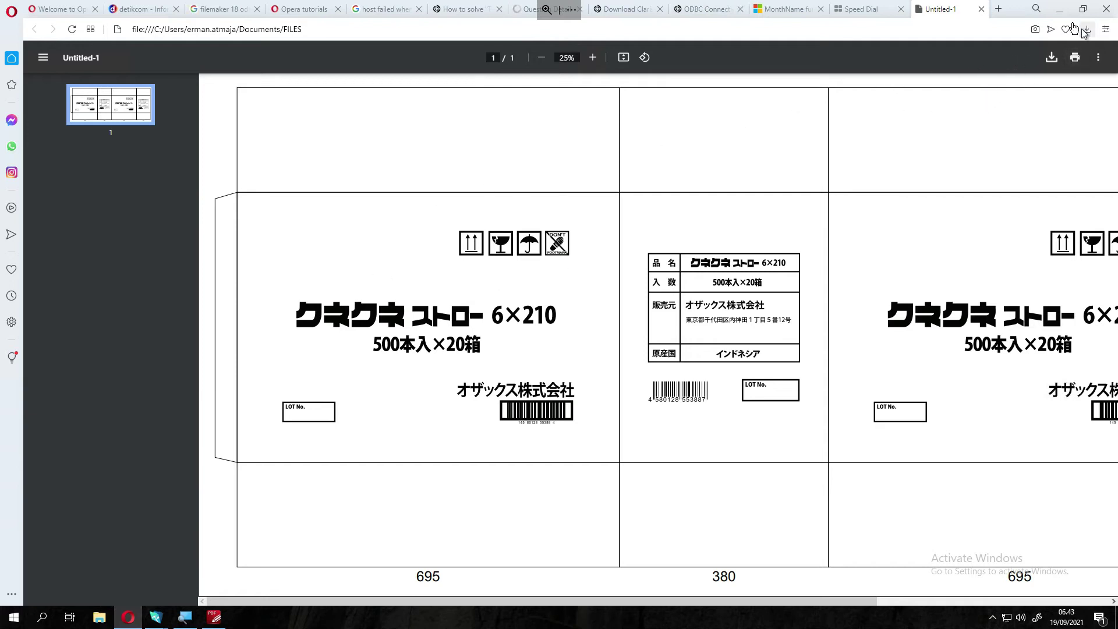
pyautogui.click(1059, 14)
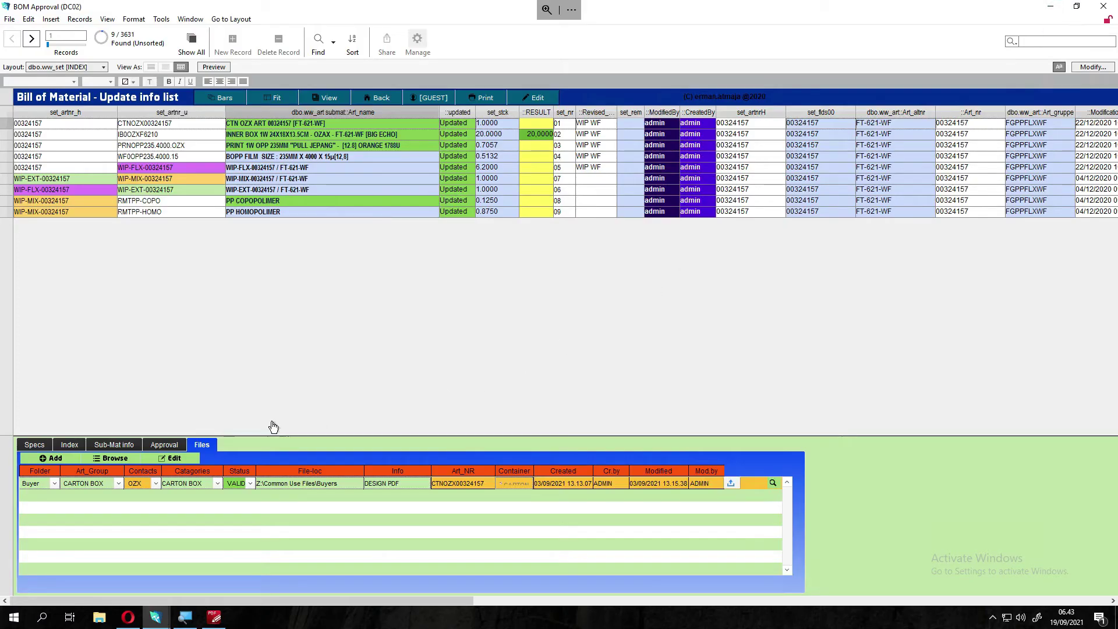
# - Open the same carton design PDF with PDF-XChange Editor and view the whole artwork at 12.5%
pyautogui.click(731, 484)
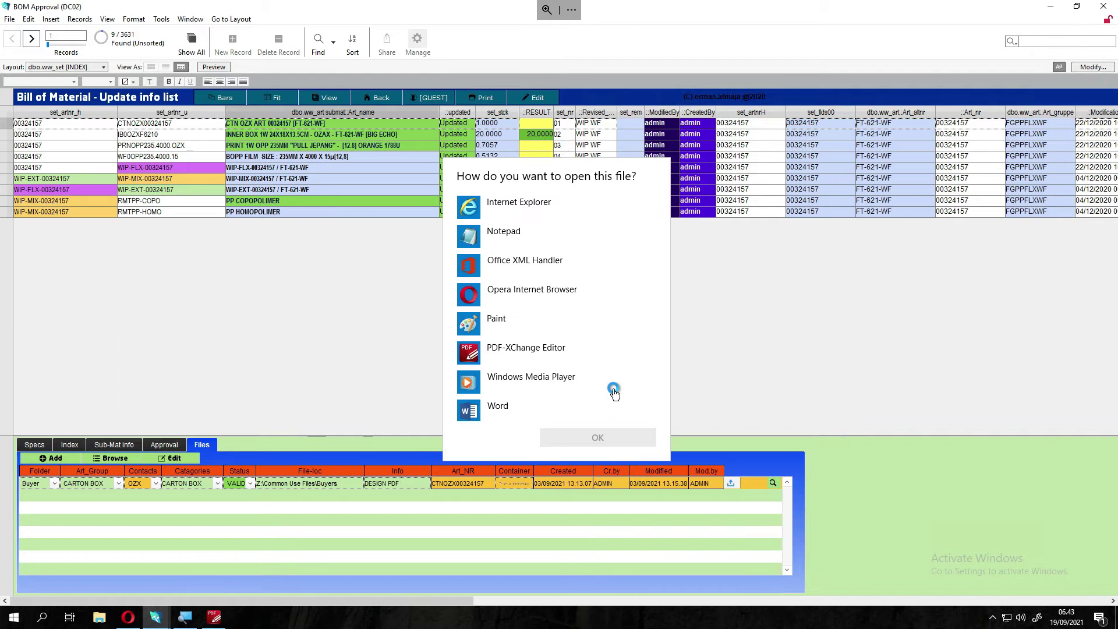
pyautogui.click(499, 356)
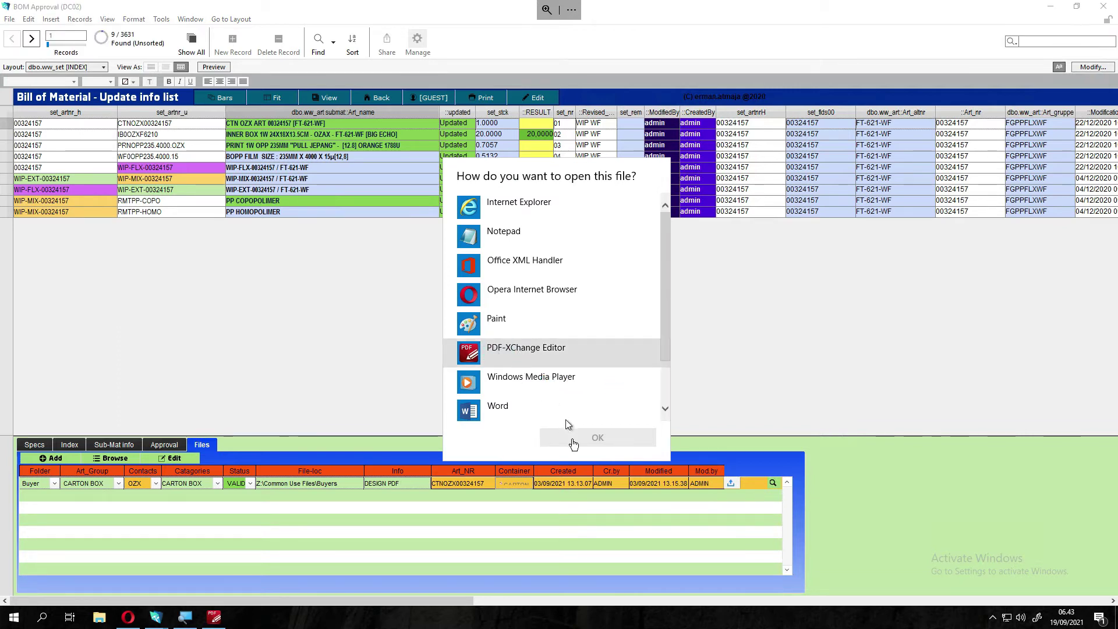
pyautogui.click(573, 438)
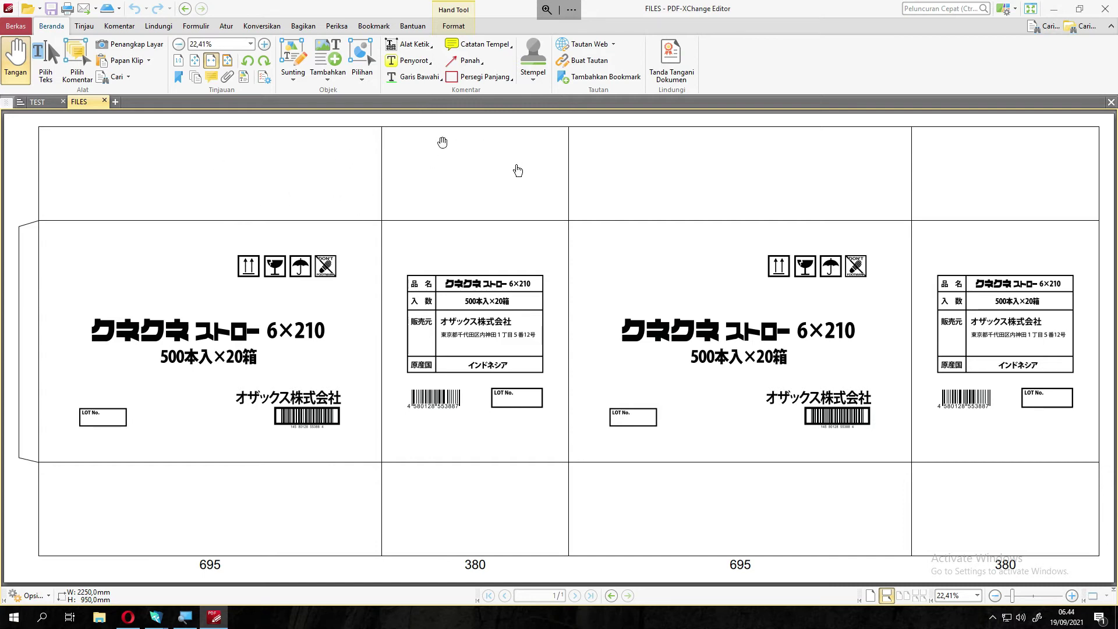
pyautogui.click(996, 595)
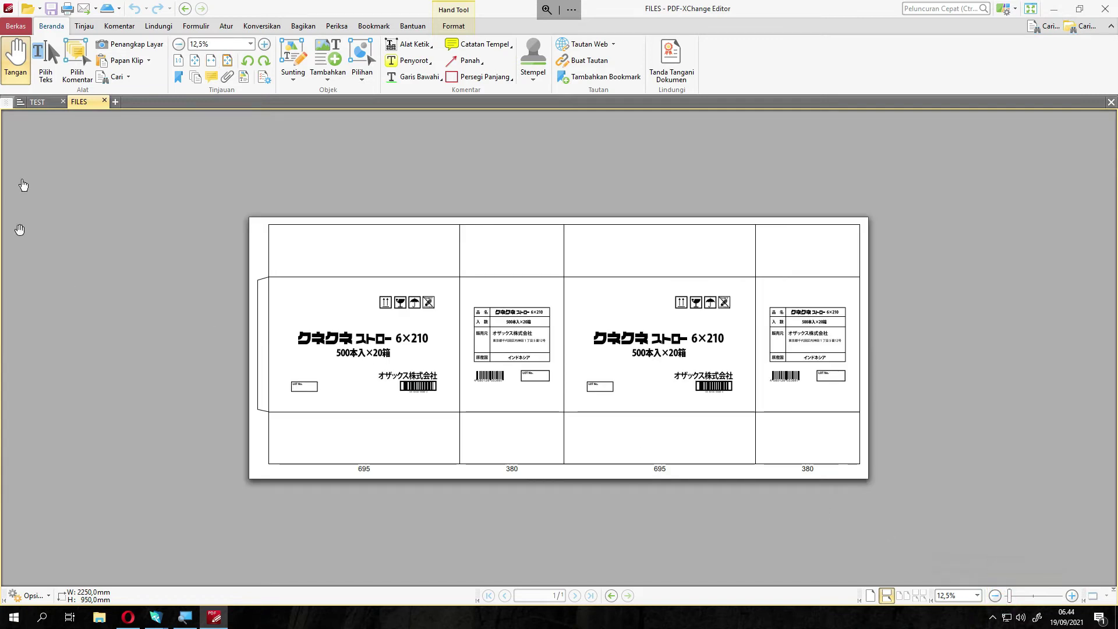
# - Compare the TEST product specification and the FILES carton artwork side by side in a new vertical tab group, and return to BOM Approval
pyautogui.click(41, 104)
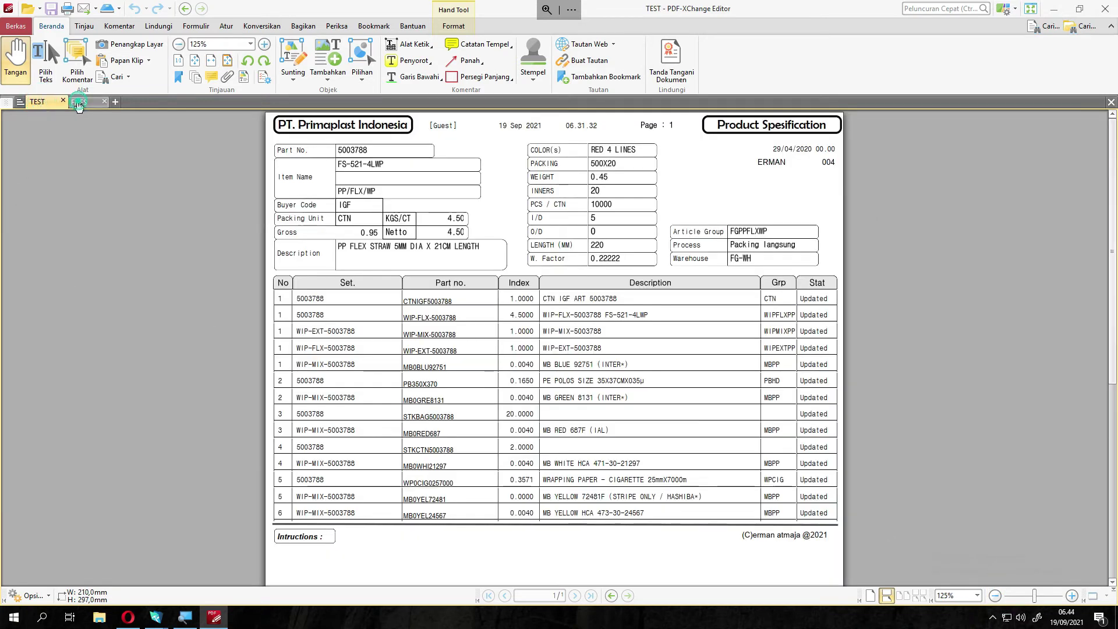
pyautogui.click(79, 102)
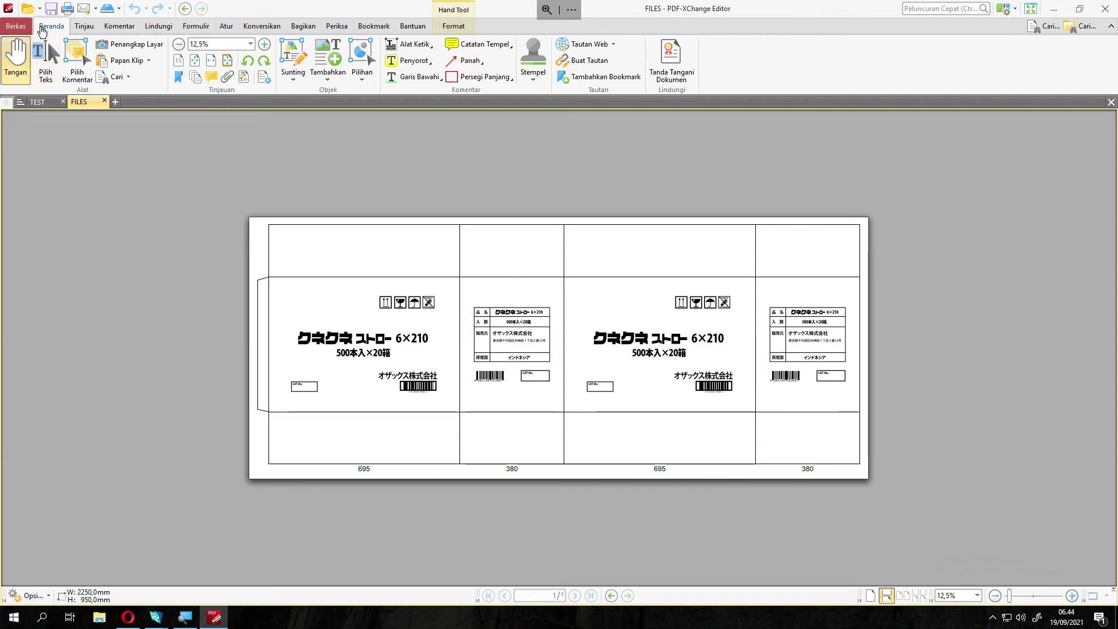
pyautogui.click(87, 28)
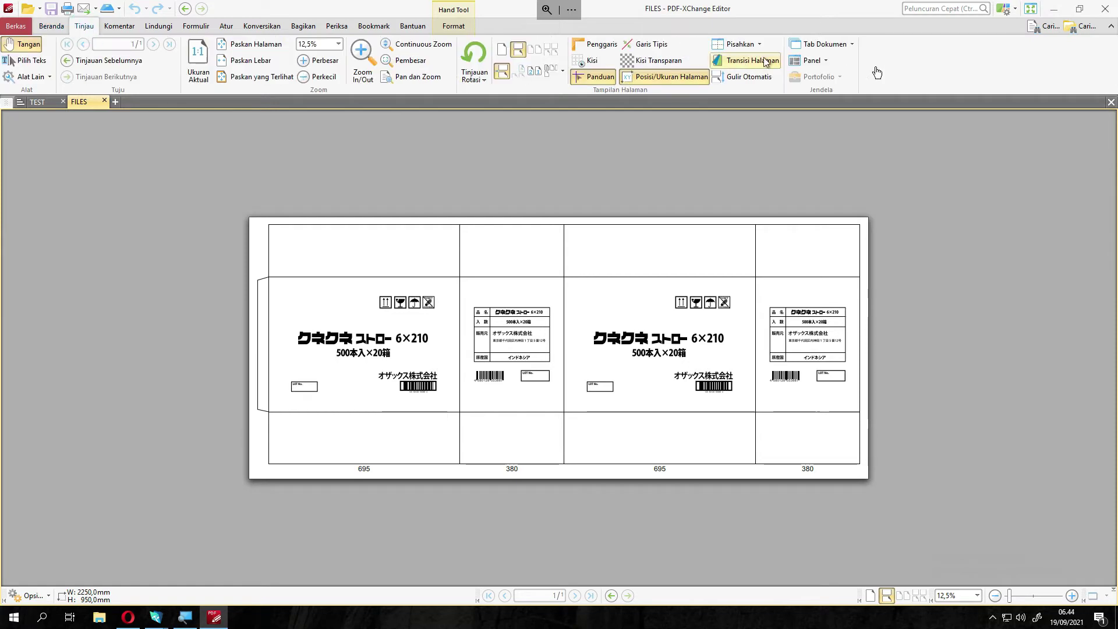
pyautogui.click(828, 46)
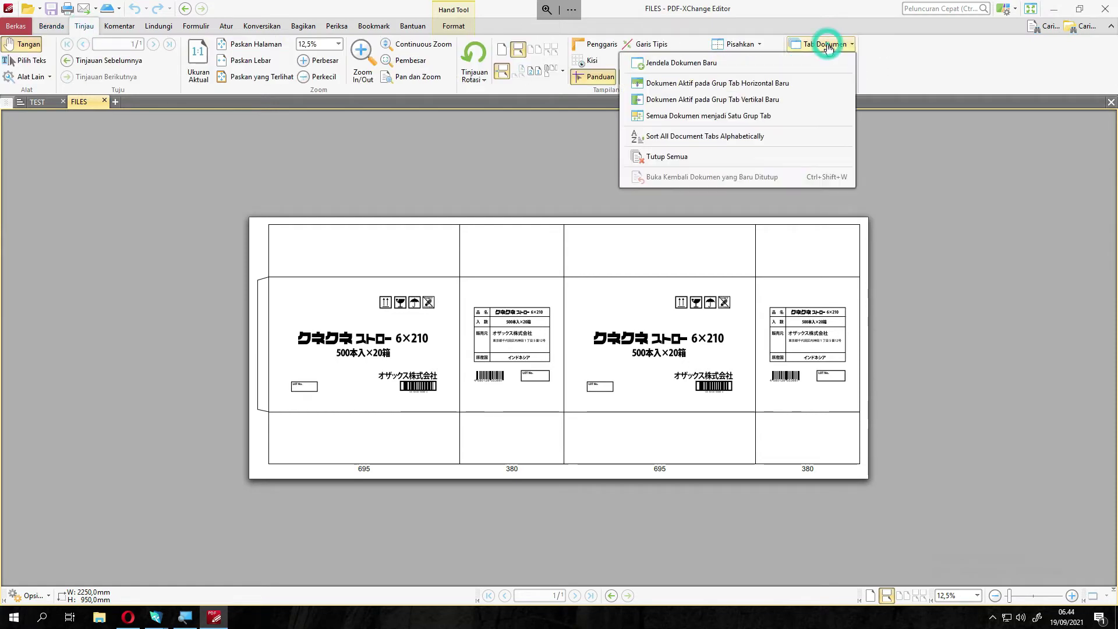
pyautogui.click(780, 104)
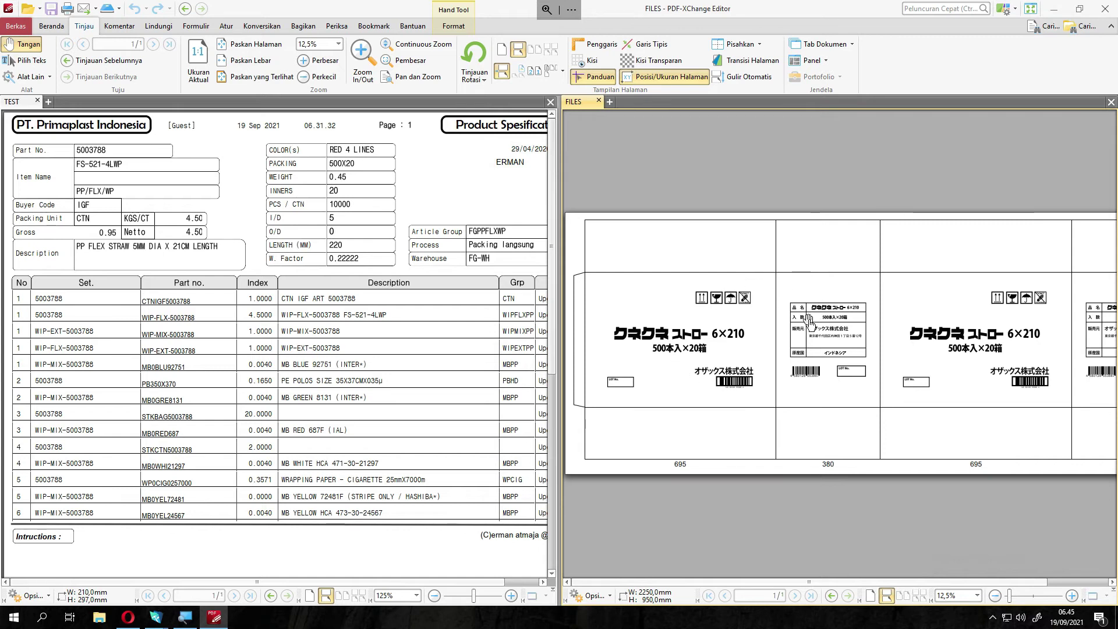
pyautogui.click(1054, 9)
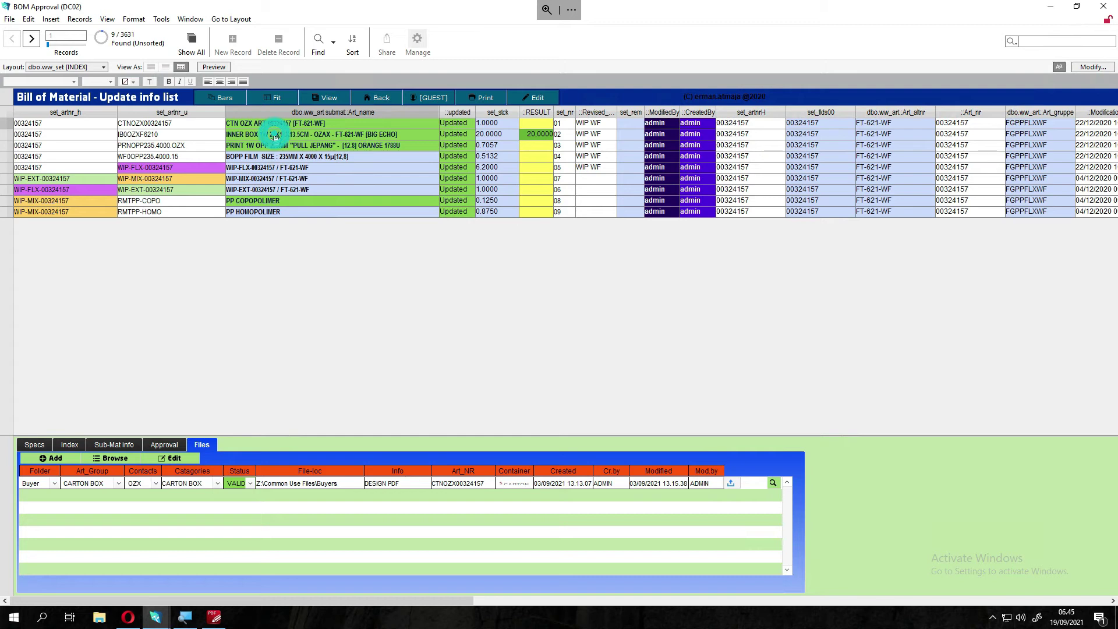
# - Select inner box IB0OZXF6210 in the index list, and close the FILES and TEST documents in PDF-XChange Editor
pyautogui.click(174, 137)
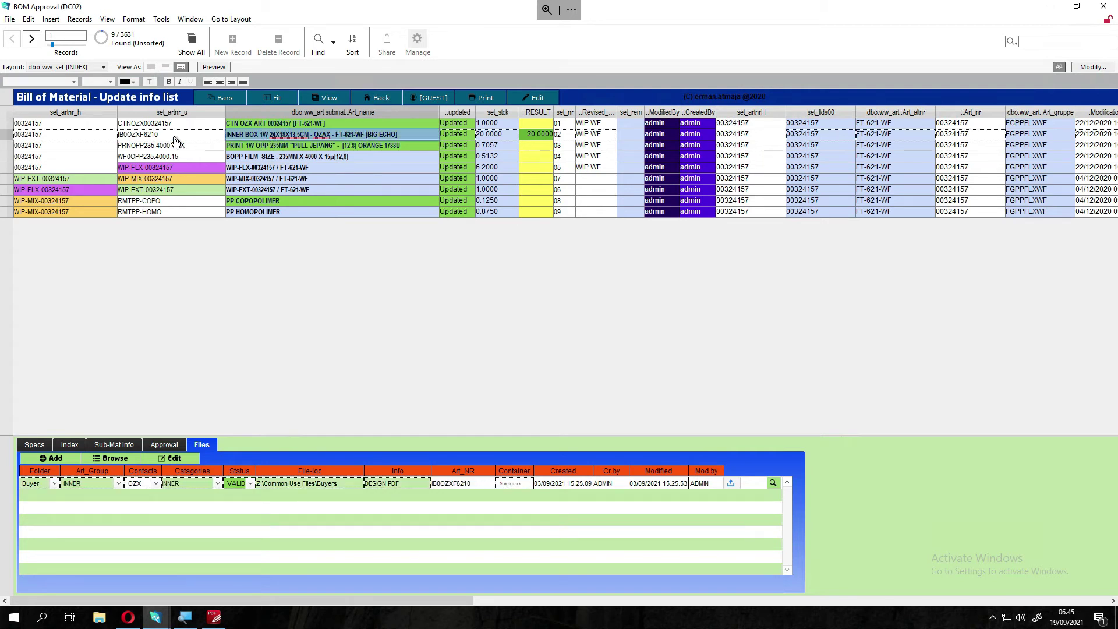
pyautogui.click(214, 618)
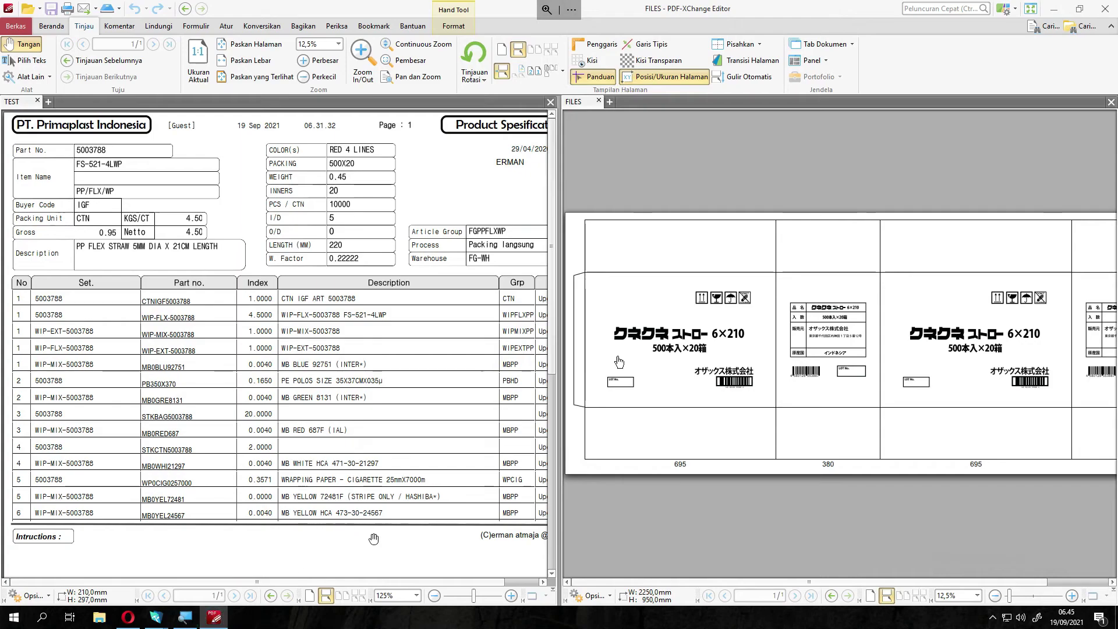
pyautogui.click(1110, 102)
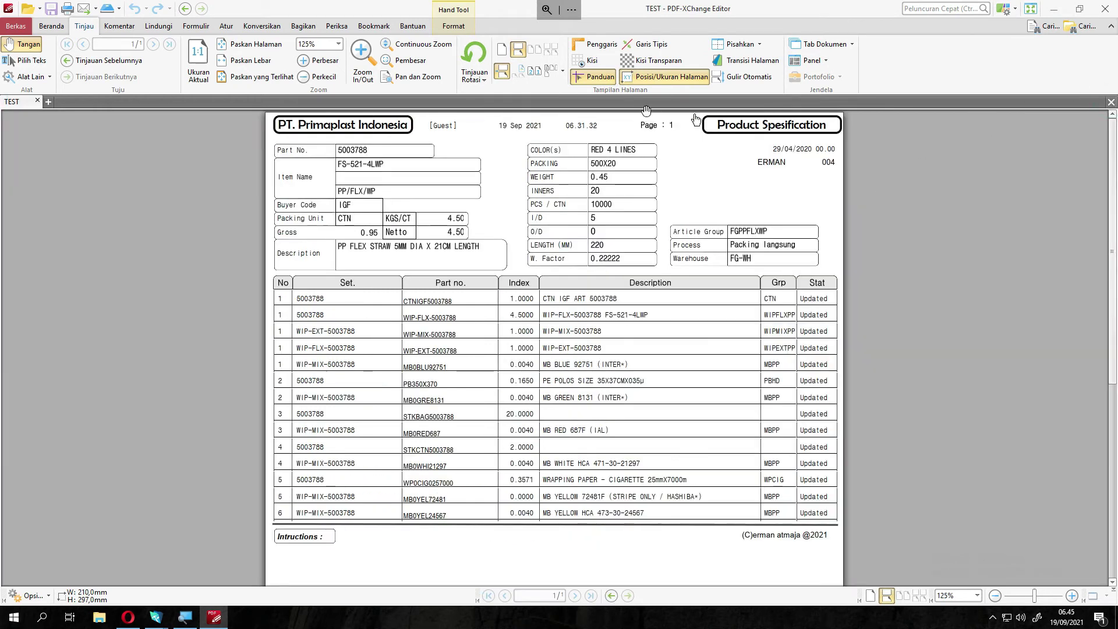
pyautogui.click(1111, 104)
pyautogui.click(1053, 8)
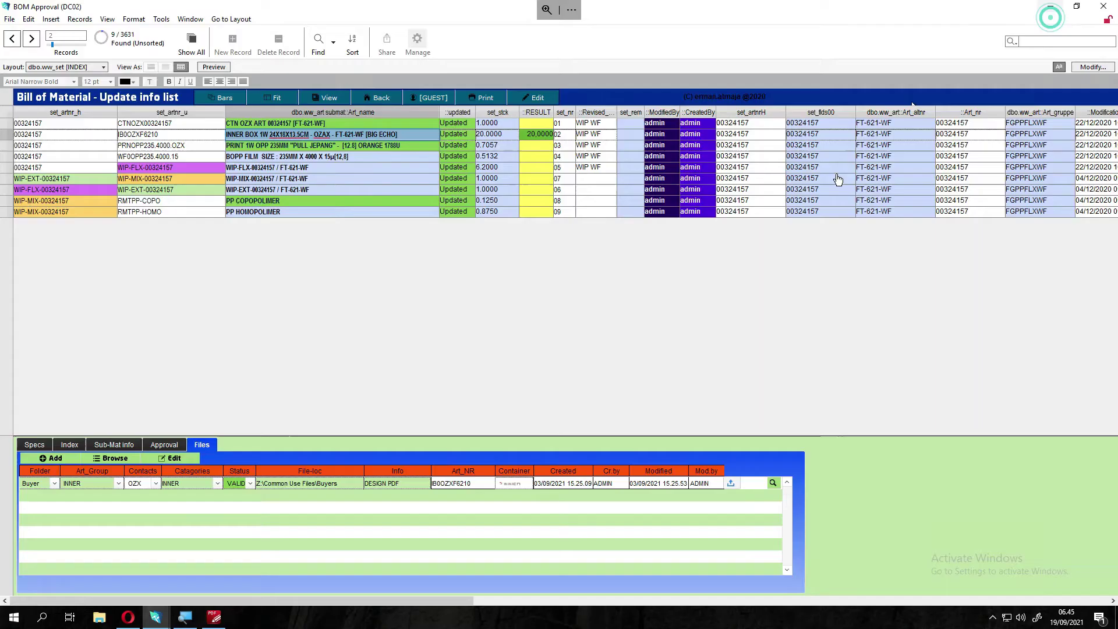
# - Open the inner box's design PDF with PDF-XChange Editor, inspect the full-page artwork, and return to BOM Approval
pyautogui.click(732, 484)
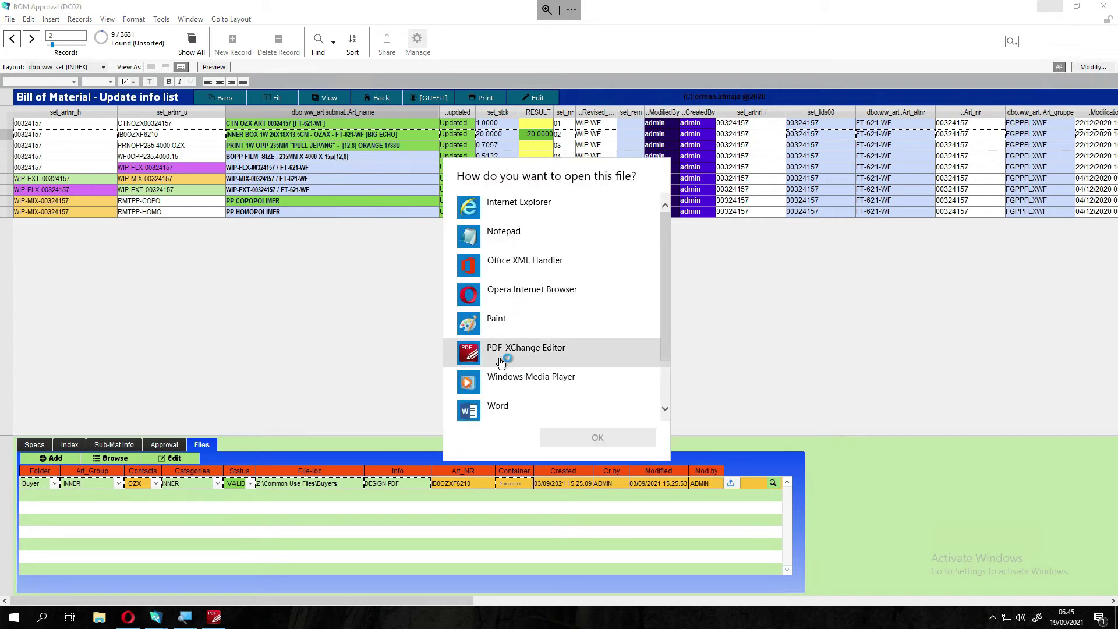
pyautogui.click(501, 361)
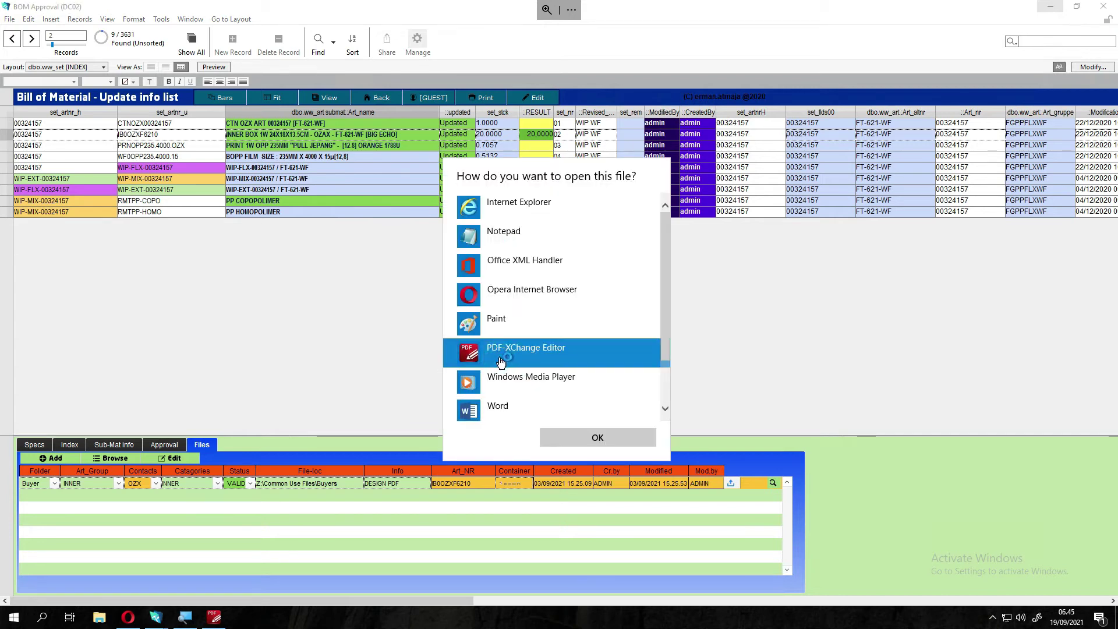
pyautogui.click(584, 442)
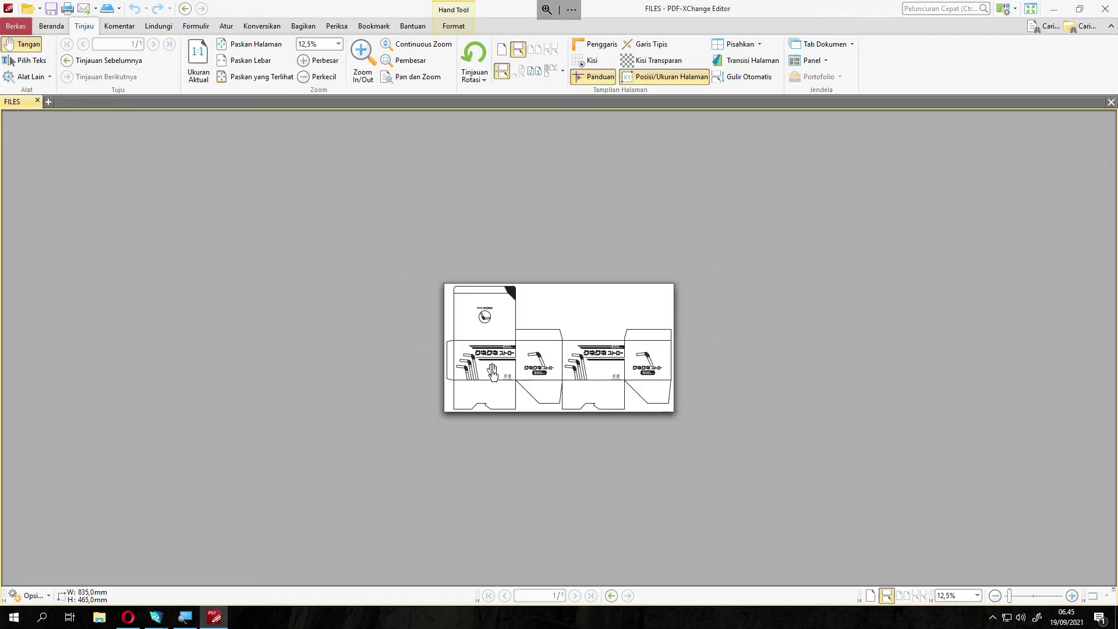
pyautogui.click(1094, 596)
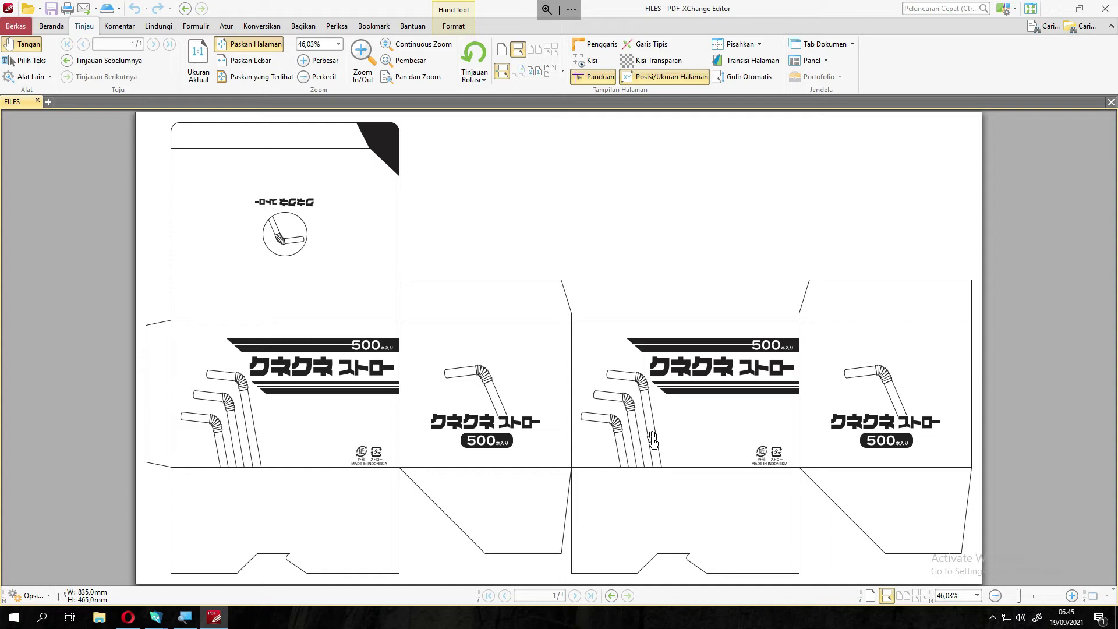
pyautogui.click(479, 315)
pyautogui.scroll(-1, 479, 314)
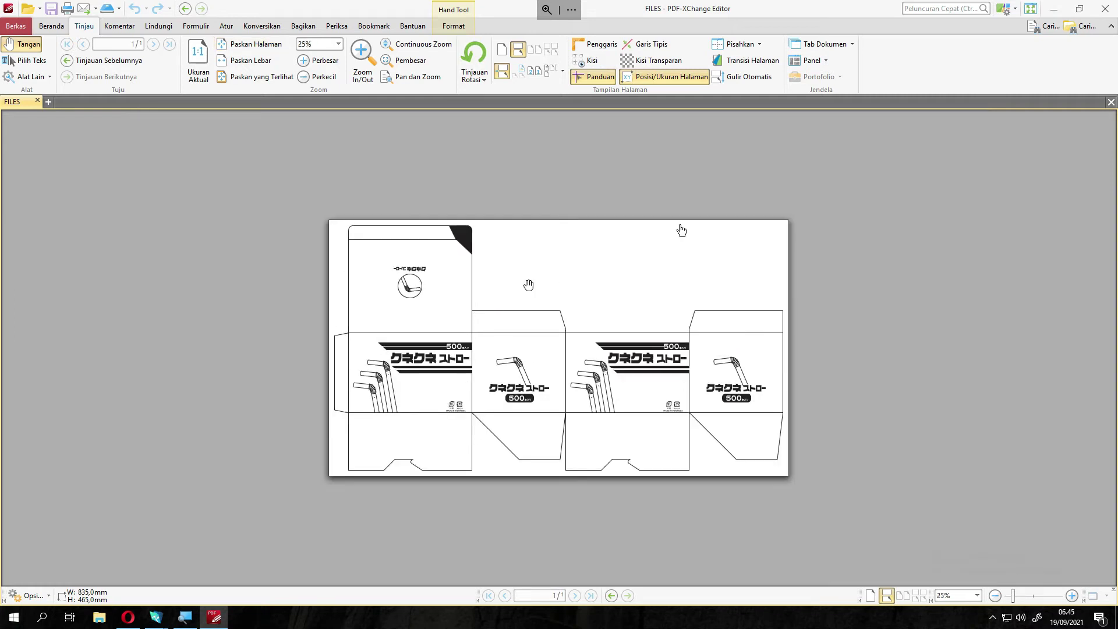
pyautogui.click(1054, 9)
# - View the full file locations of the SAMPLES PICTURE and DESIGN REV.01 records attached to printed film PRNOPP235.4000.OZX
pyautogui.click(299, 146)
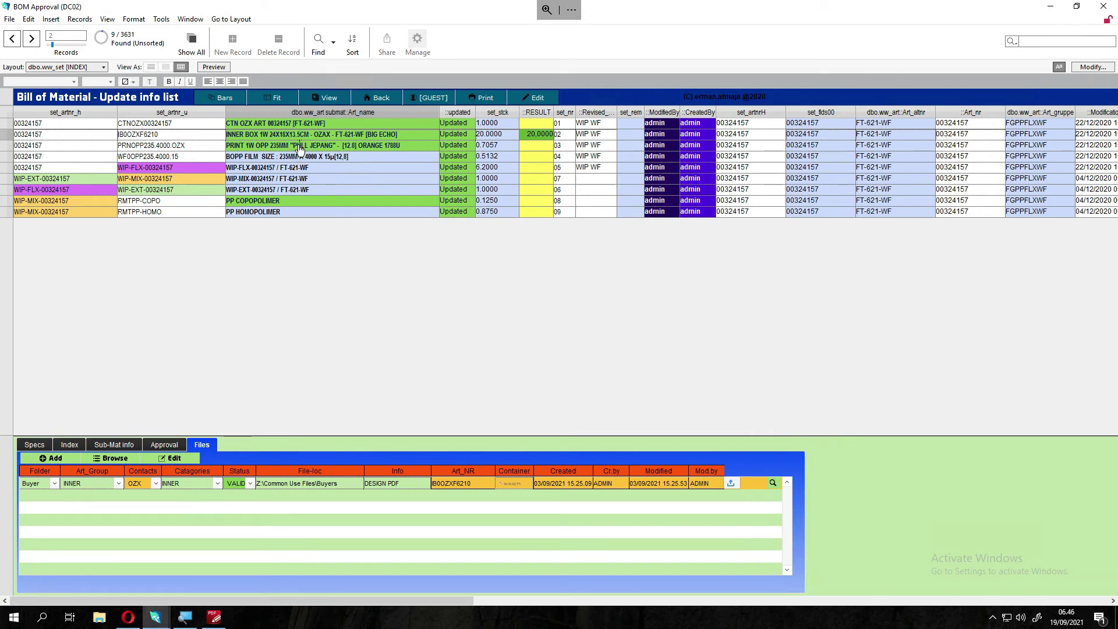
pyautogui.click(283, 150)
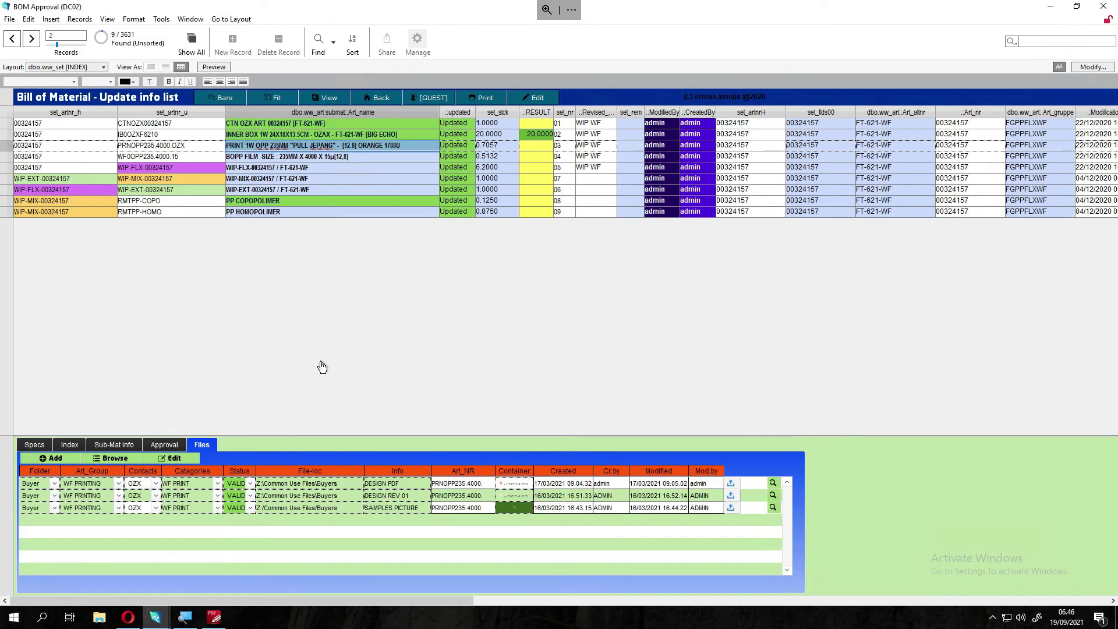
pyautogui.click(392, 510)
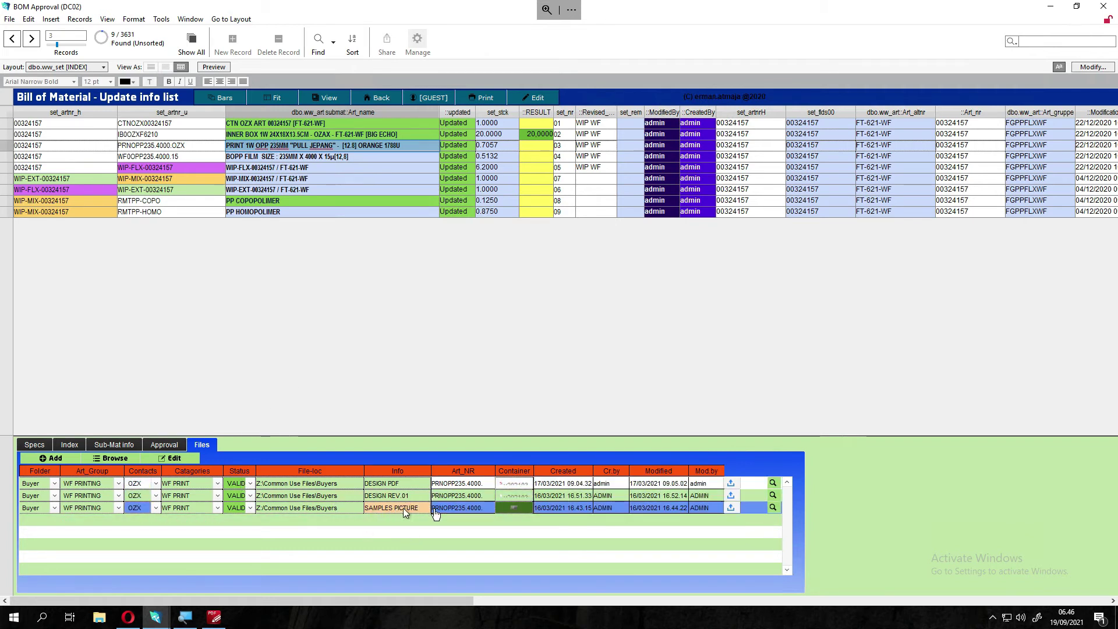
pyautogui.click(345, 508)
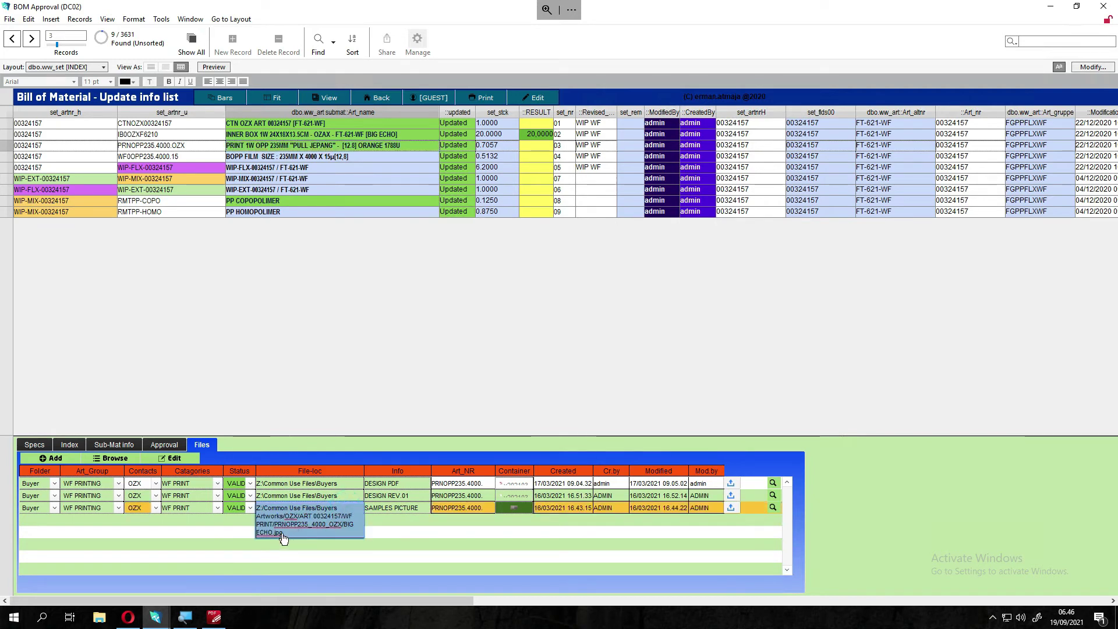
pyautogui.click(344, 499)
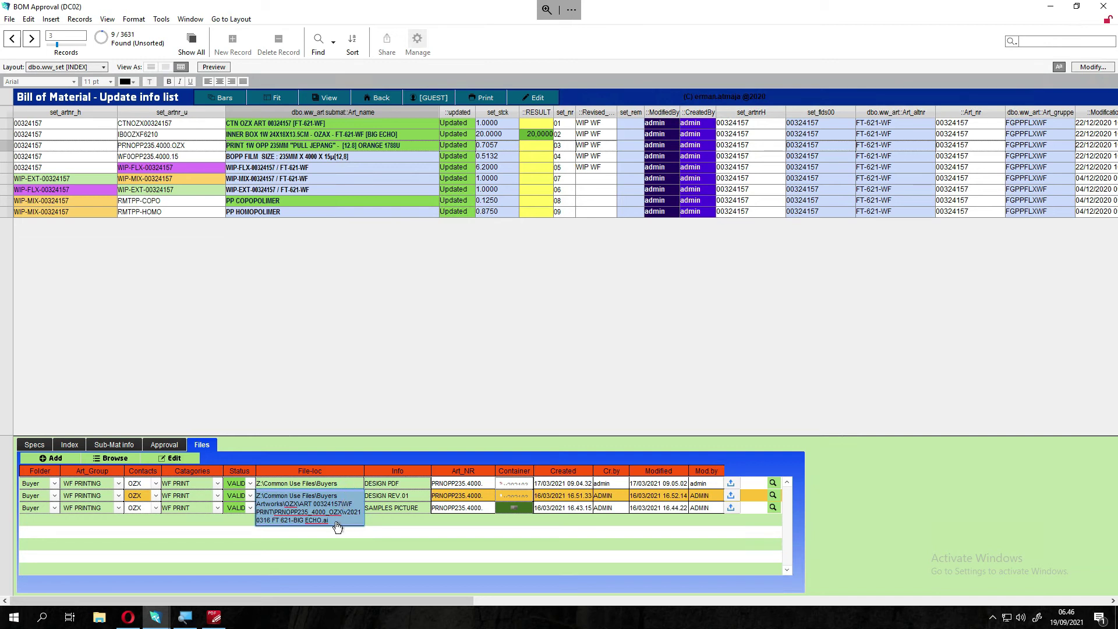
# - Open the file folder of the printed film's DESIGN REV.01 record and select the BIG ECHO picture
pyautogui.click(389, 499)
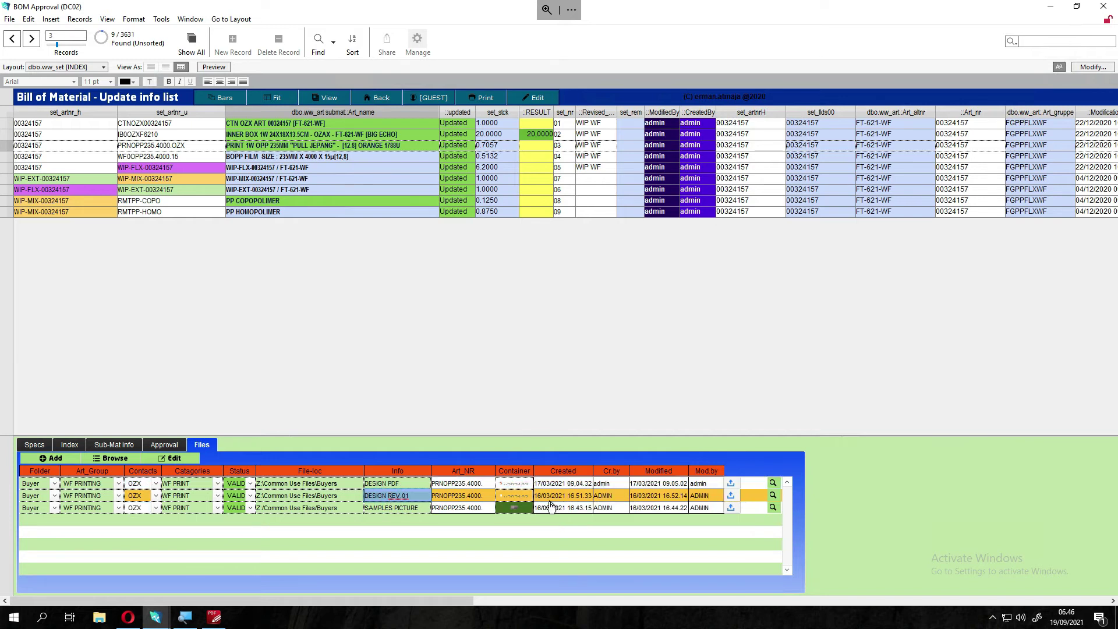
pyautogui.click(773, 500)
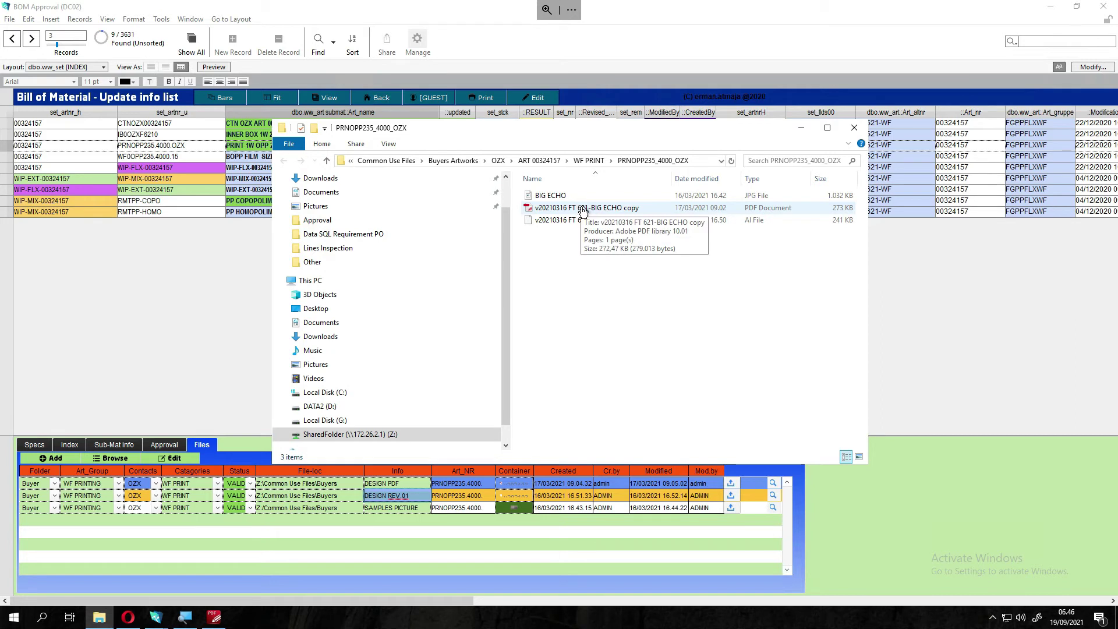
pyautogui.click(547, 200)
pyautogui.doubleClick(548, 200)
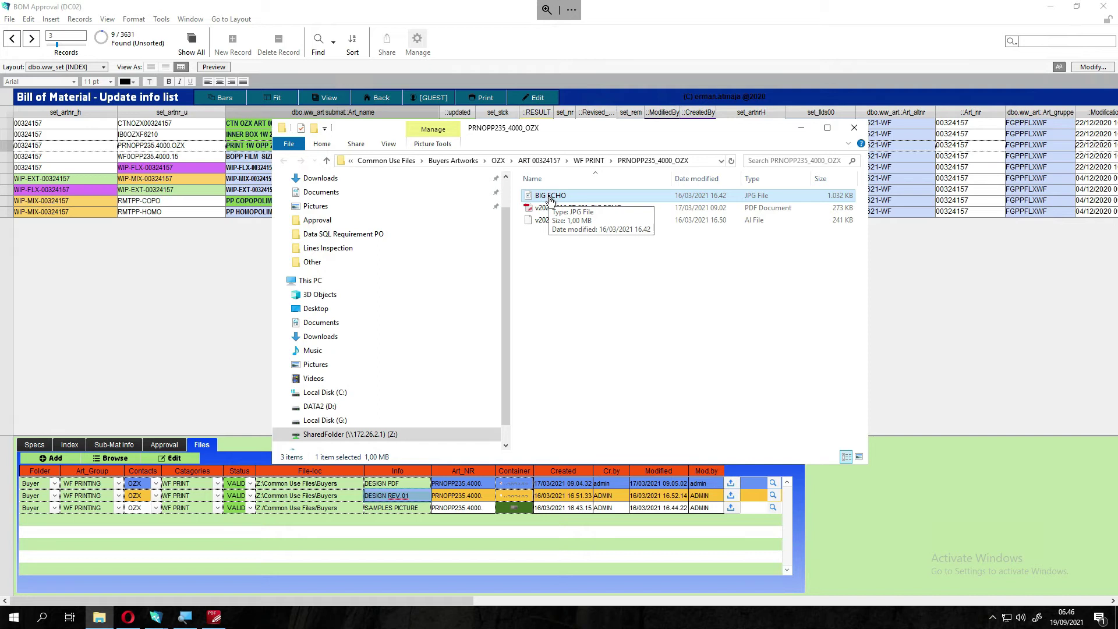
# - Open the PDF "v20210316 FT 621-BIG ECHO copy" with PDF-XChange Editor
pyautogui.click(570, 215)
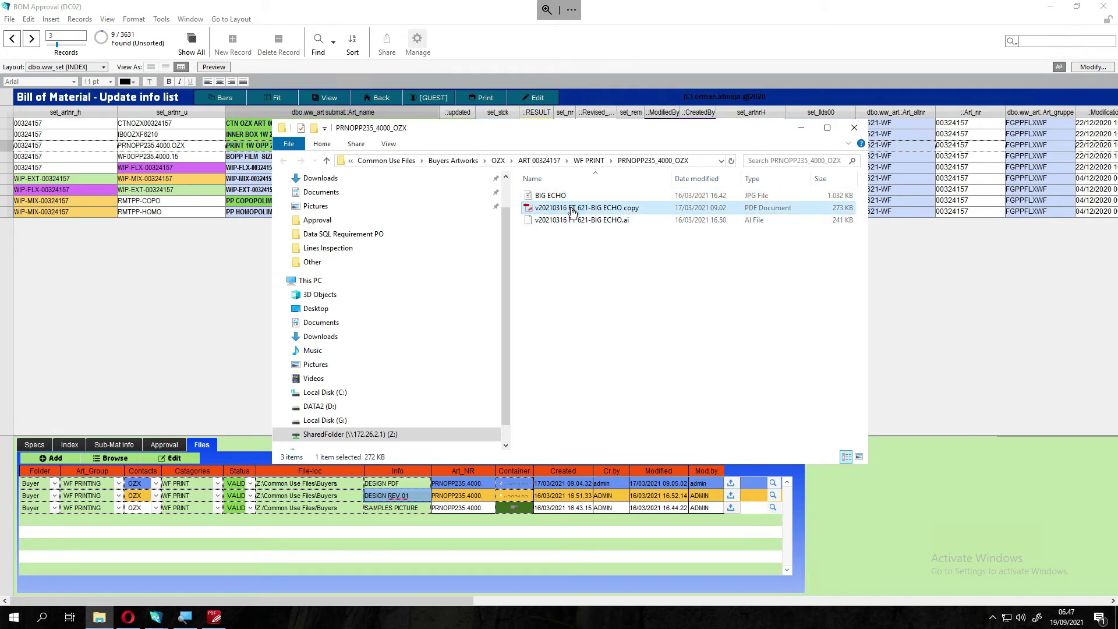
pyautogui.rightClick(572, 212)
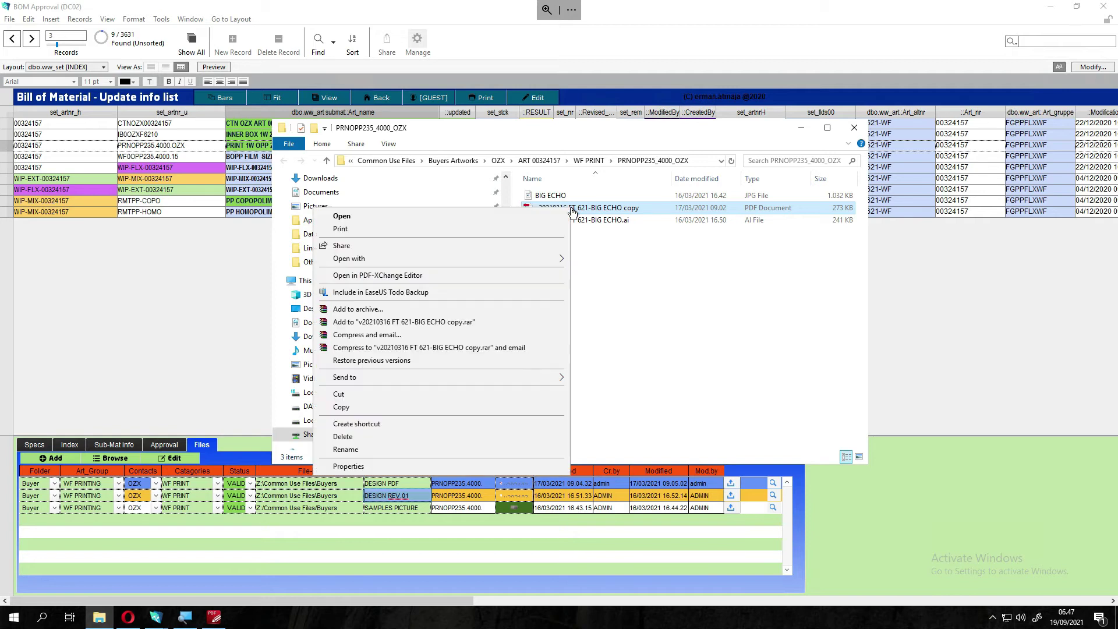
pyautogui.click(457, 258)
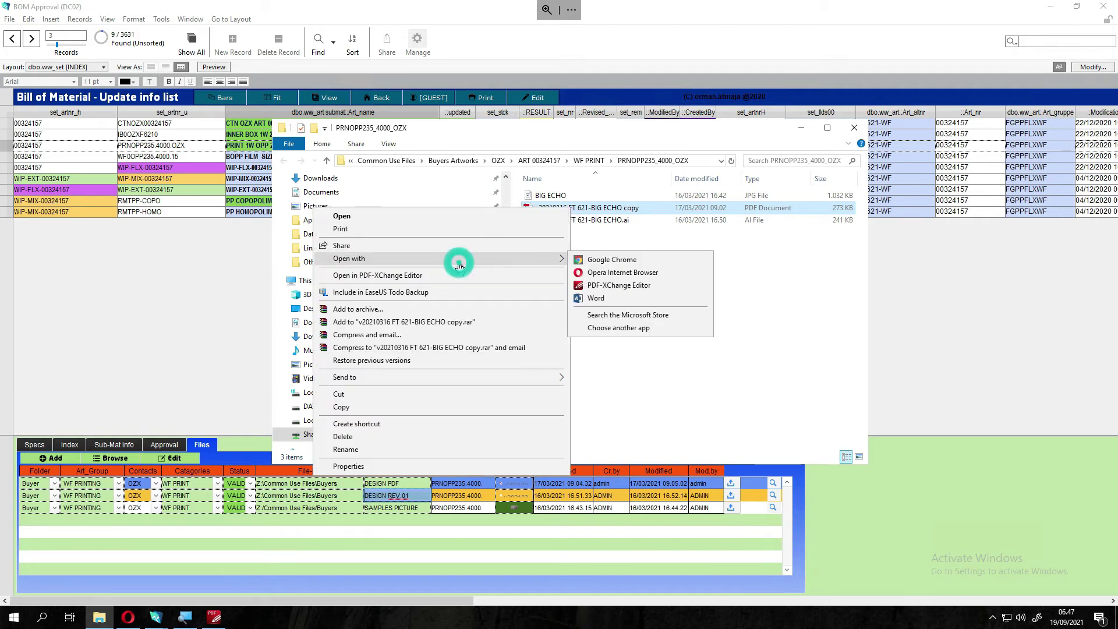
pyautogui.click(588, 285)
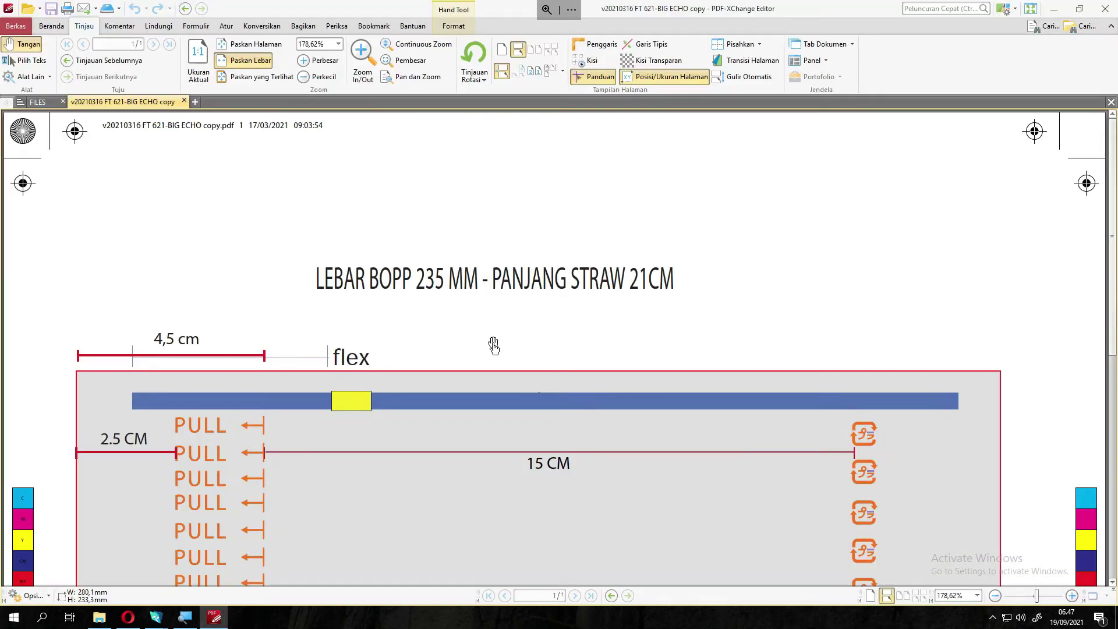
# - Inspect the printed film artwork and its dimensions at 125% zoom, and return to the index list in BOM Approval
pyautogui.scroll(-2, 493, 344)
pyautogui.click(994, 595)
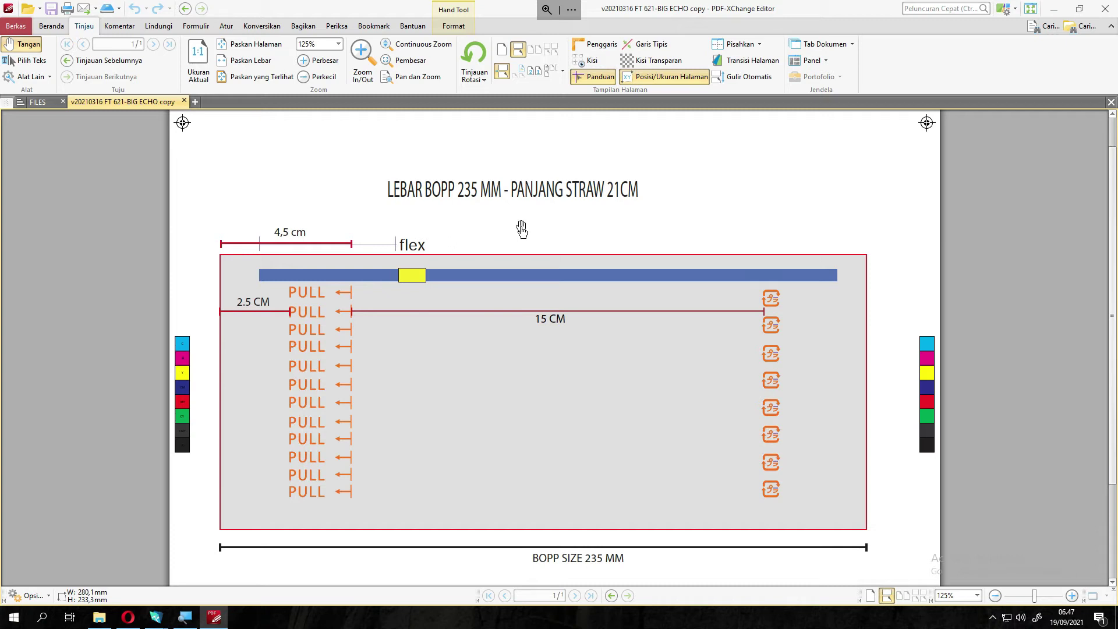
pyautogui.scroll(-4, 445, 273)
pyautogui.scroll(3, 434, 353)
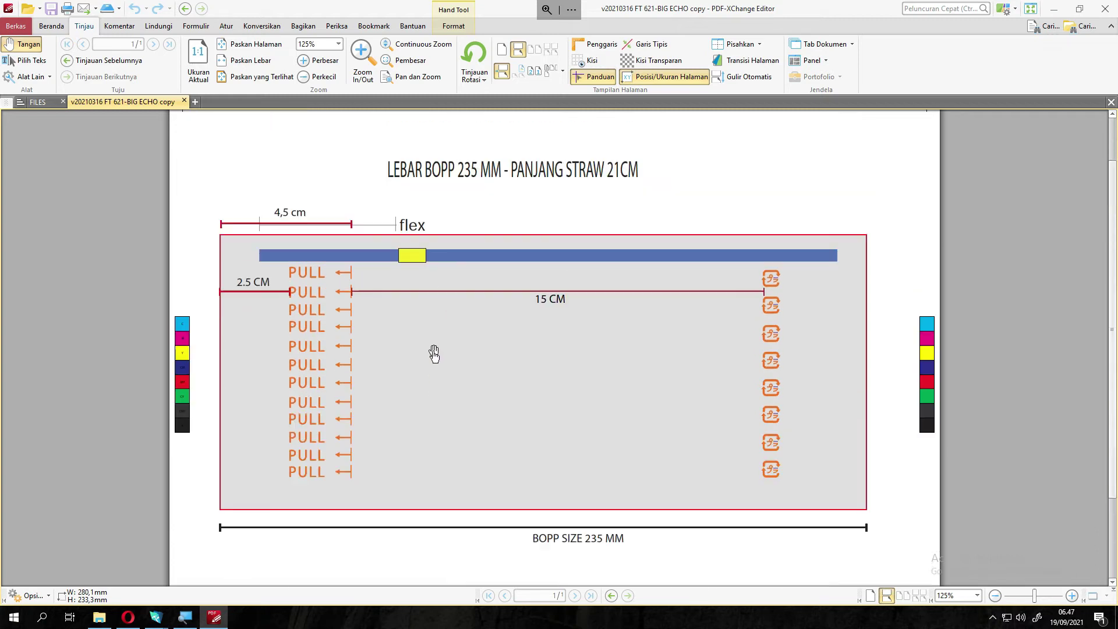
pyautogui.scroll(-3, 424, 356)
pyautogui.scroll(3, 425, 356)
pyautogui.scroll(-2, 425, 356)
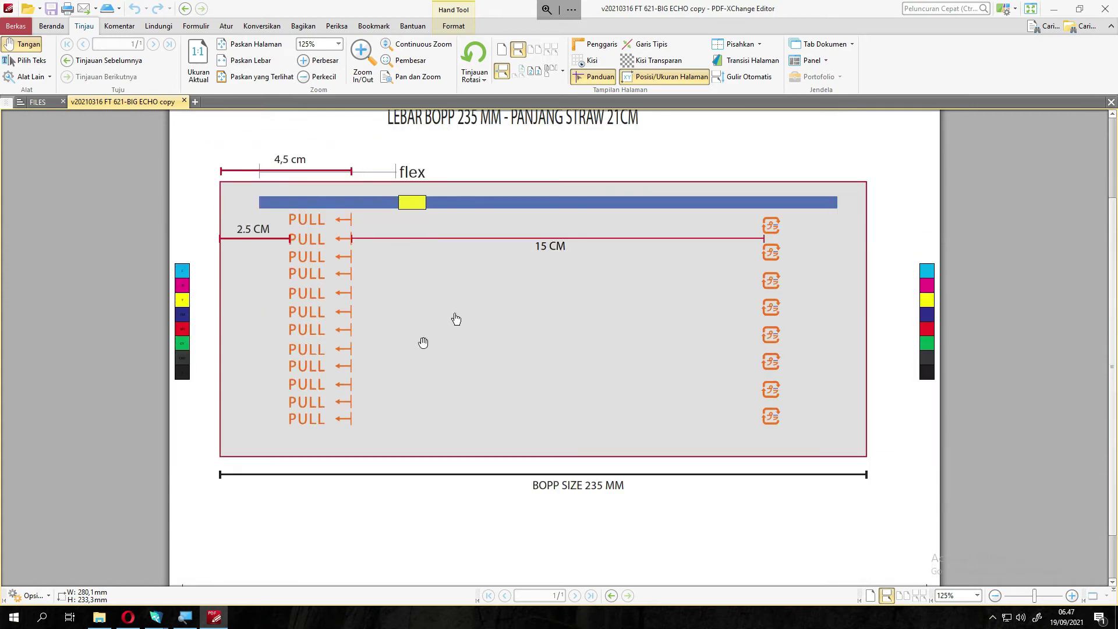
pyautogui.click(1056, 17)
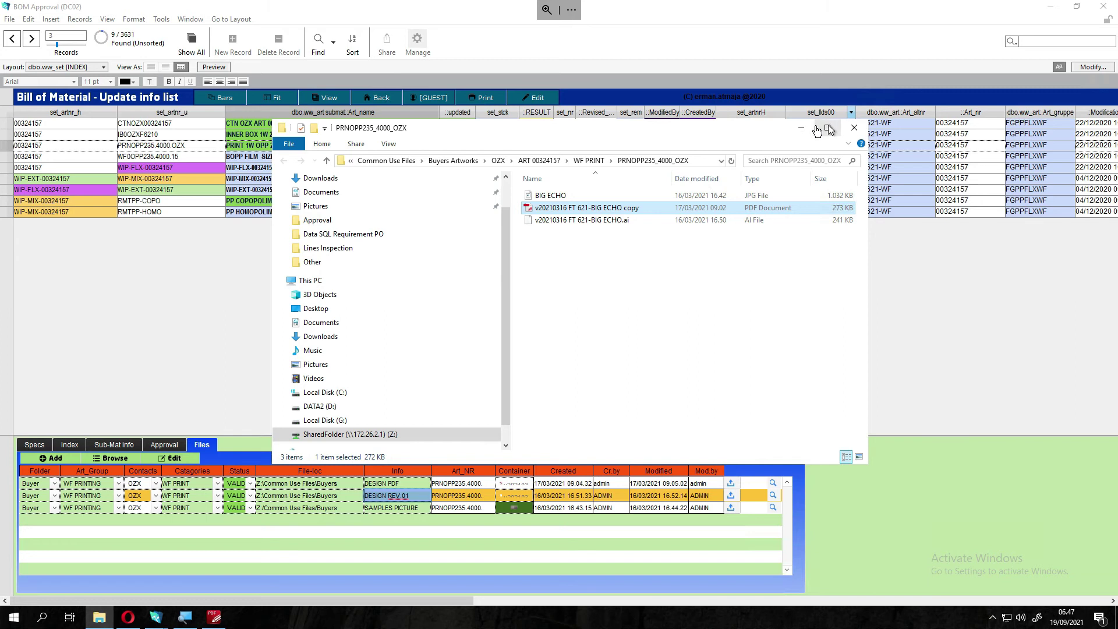
pyautogui.click(800, 128)
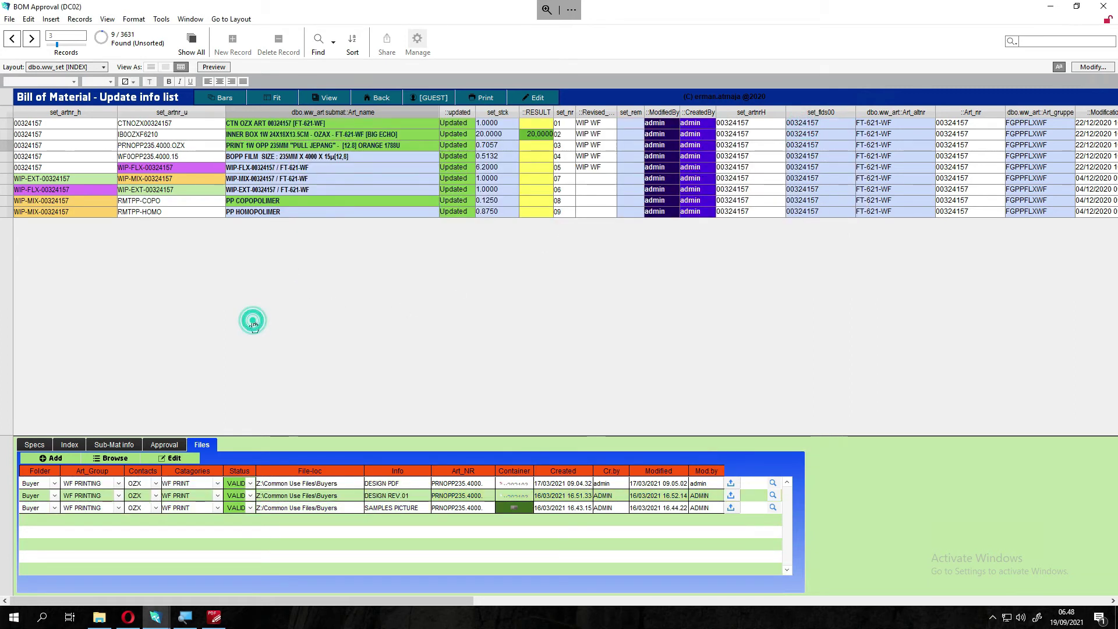
# - View the item's specifications in both the index list and the Articles List, and return to the dbo.ww_set [INDEX] layout
pyautogui.click(36, 494)
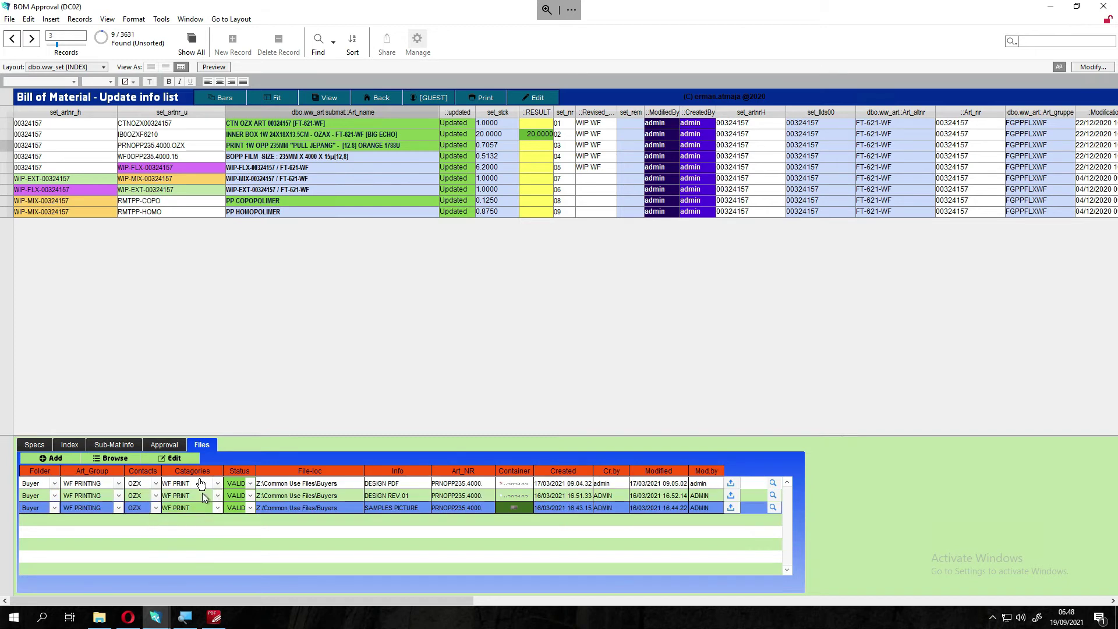
pyautogui.click(35, 451)
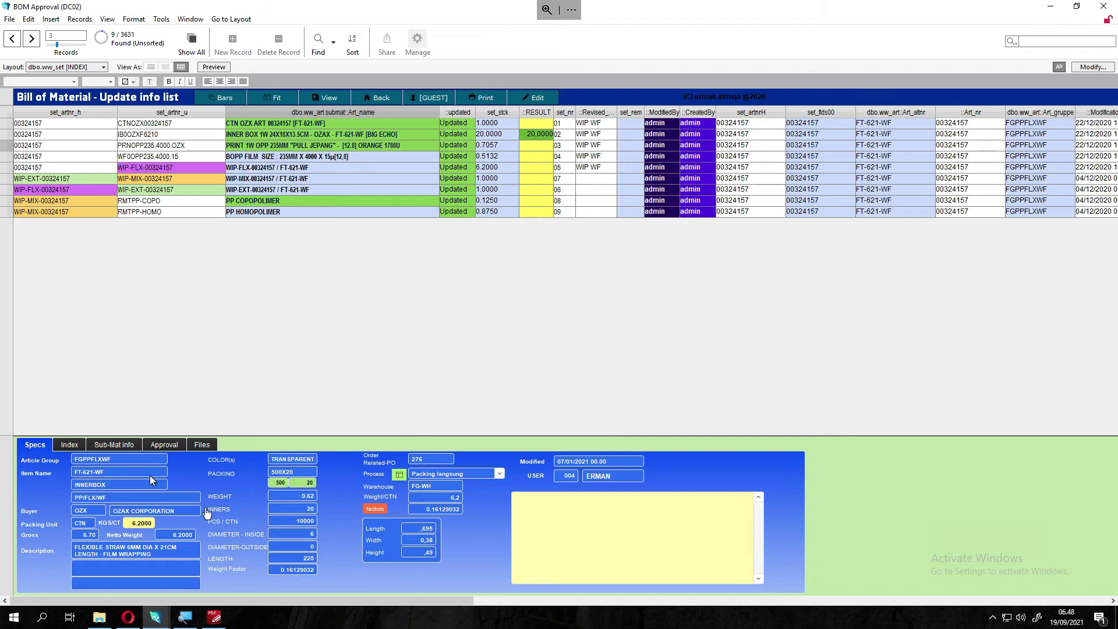
pyautogui.click(389, 101)
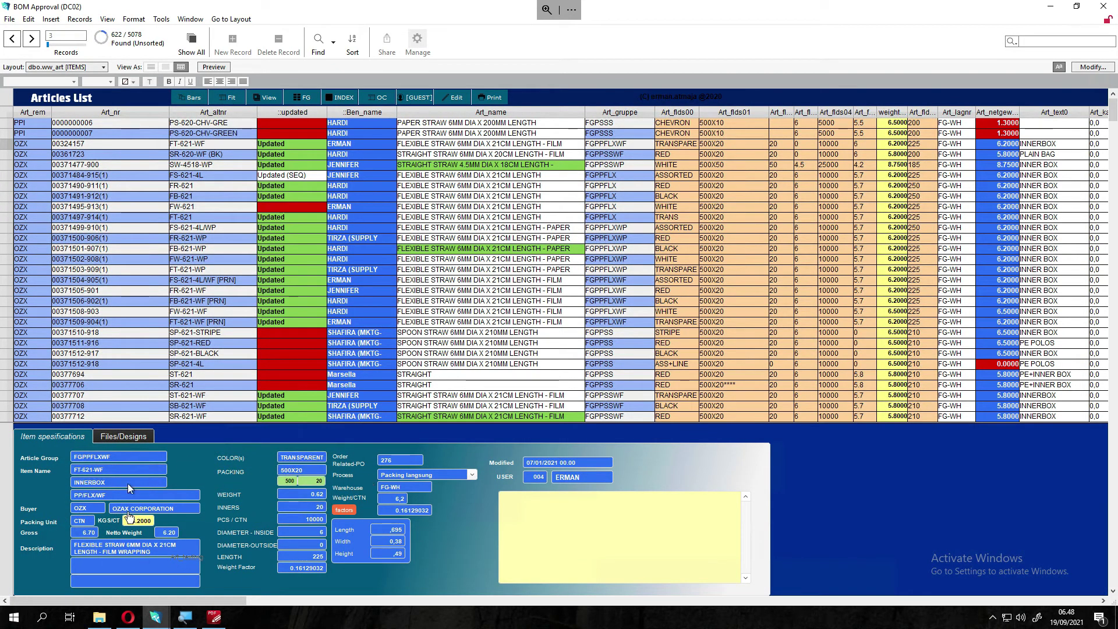
pyautogui.click(88, 67)
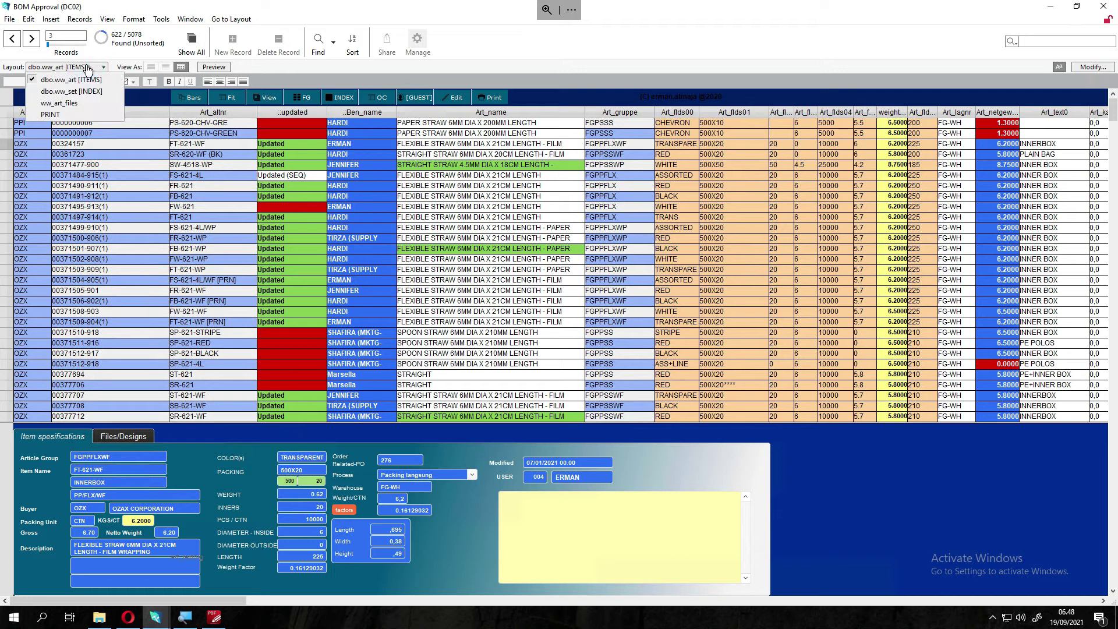
pyautogui.click(87, 92)
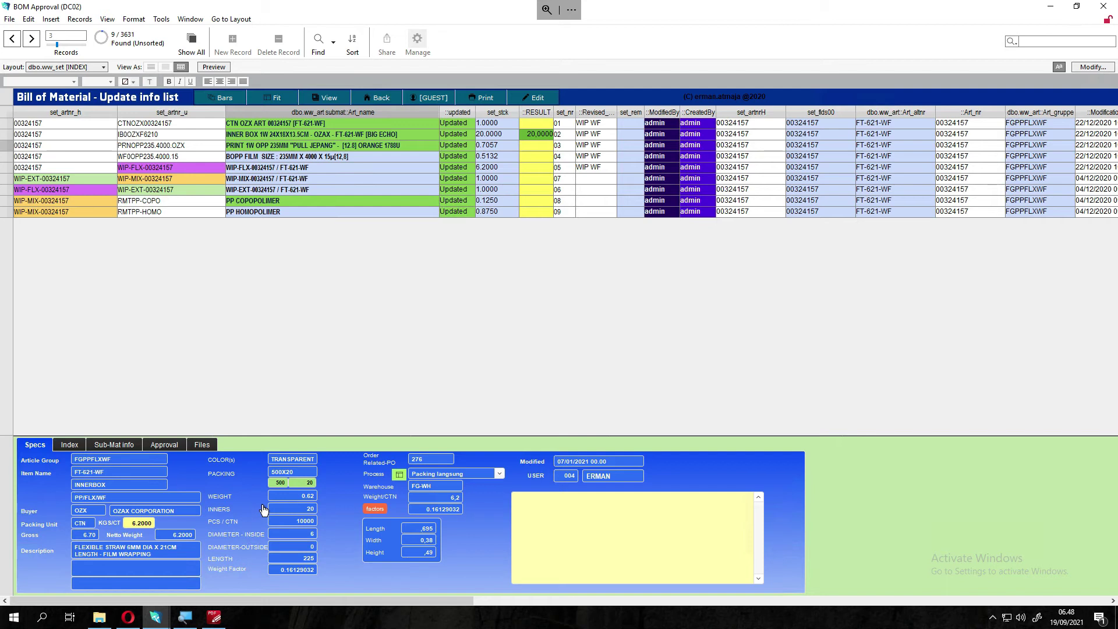
# - View the index dimensions and sub-material information of printed film PRNOPP235.4000.OZX
pyautogui.click(70, 445)
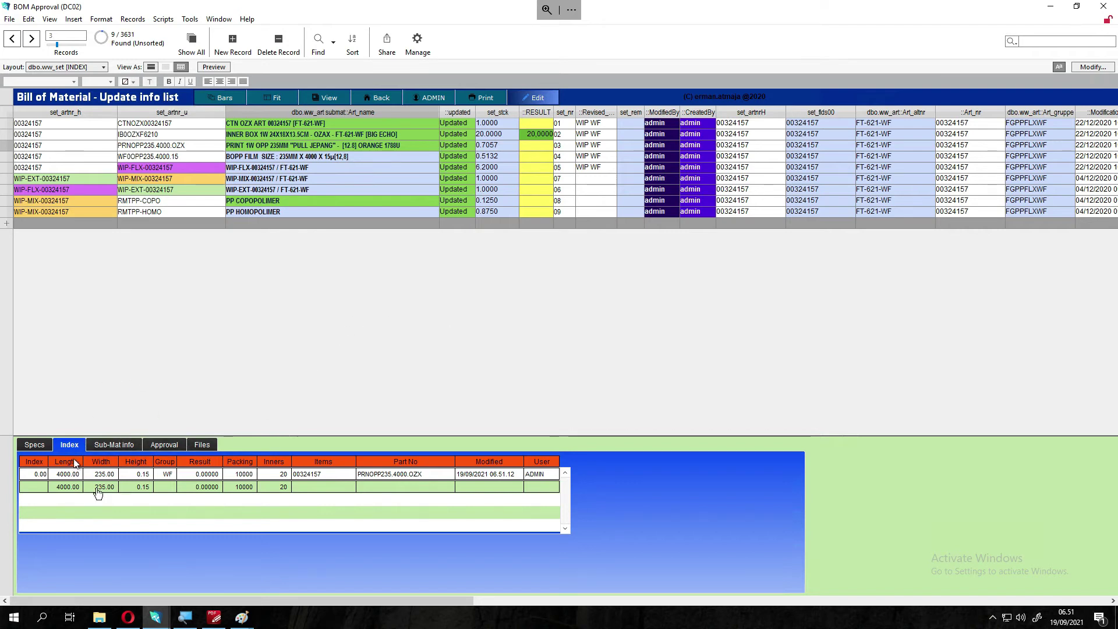
pyautogui.click(46, 446)
pyautogui.click(69, 445)
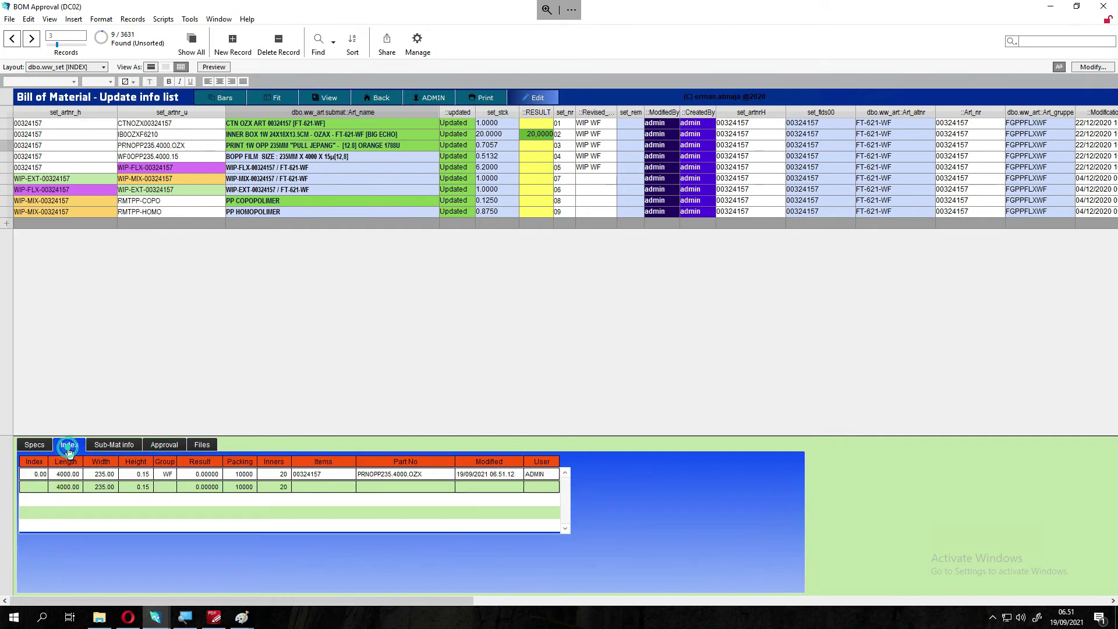
pyautogui.click(116, 453)
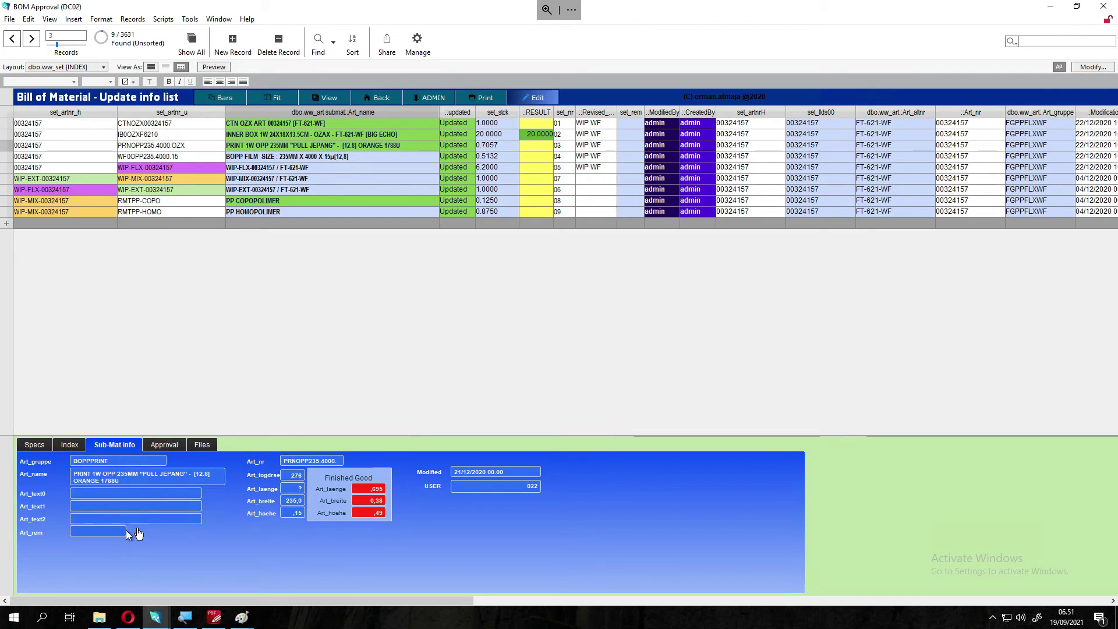
# - Review the sub-material name and text fields, approval records and attached files of carton CTNOZX00324157
pyautogui.click(251, 125)
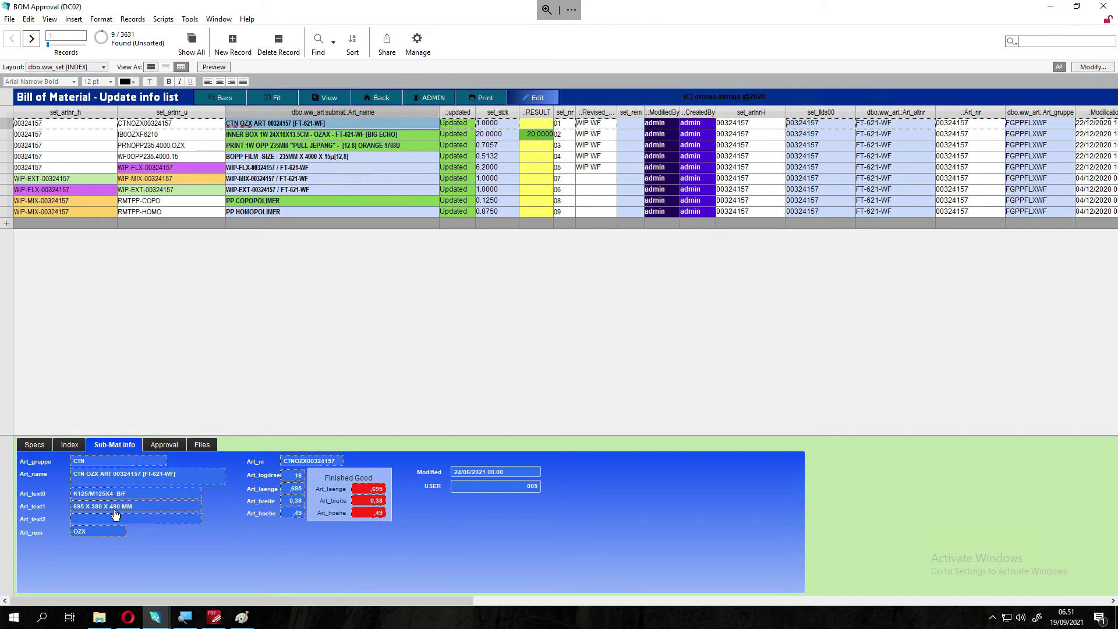
pyautogui.click(150, 510)
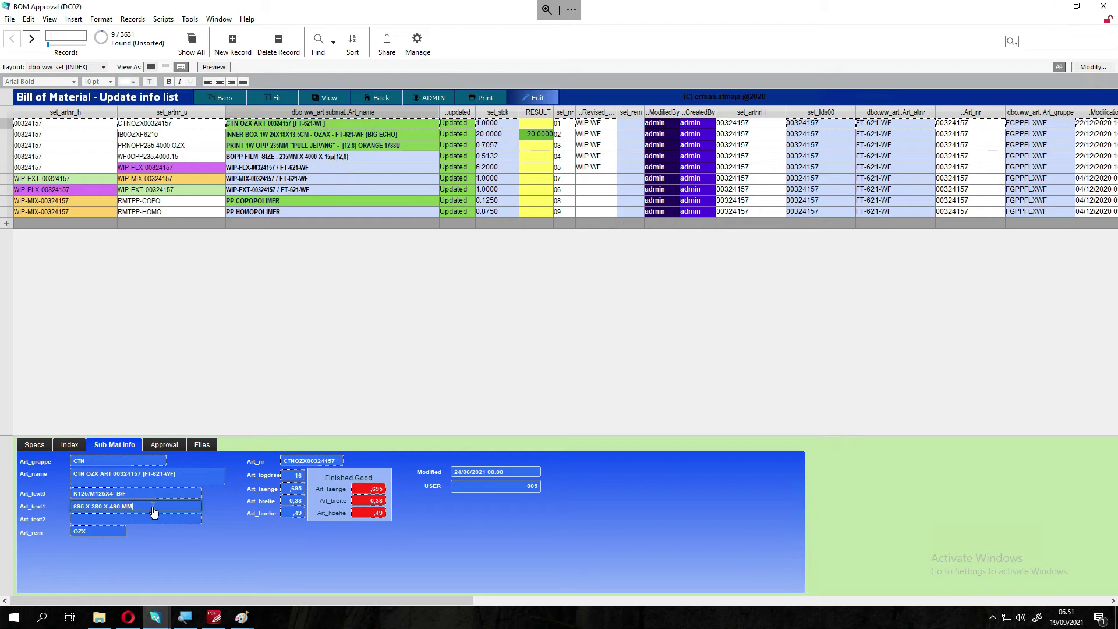
pyautogui.click(153, 495)
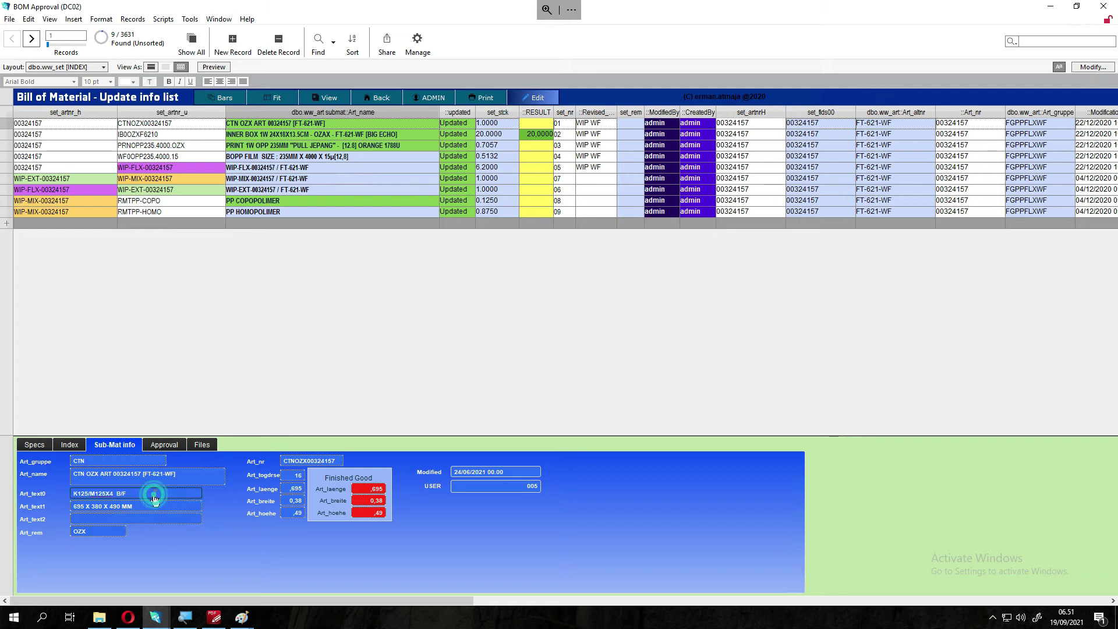
pyautogui.moveTo(154, 495); pyautogui.dragTo(60, 497)
pyautogui.click(187, 478)
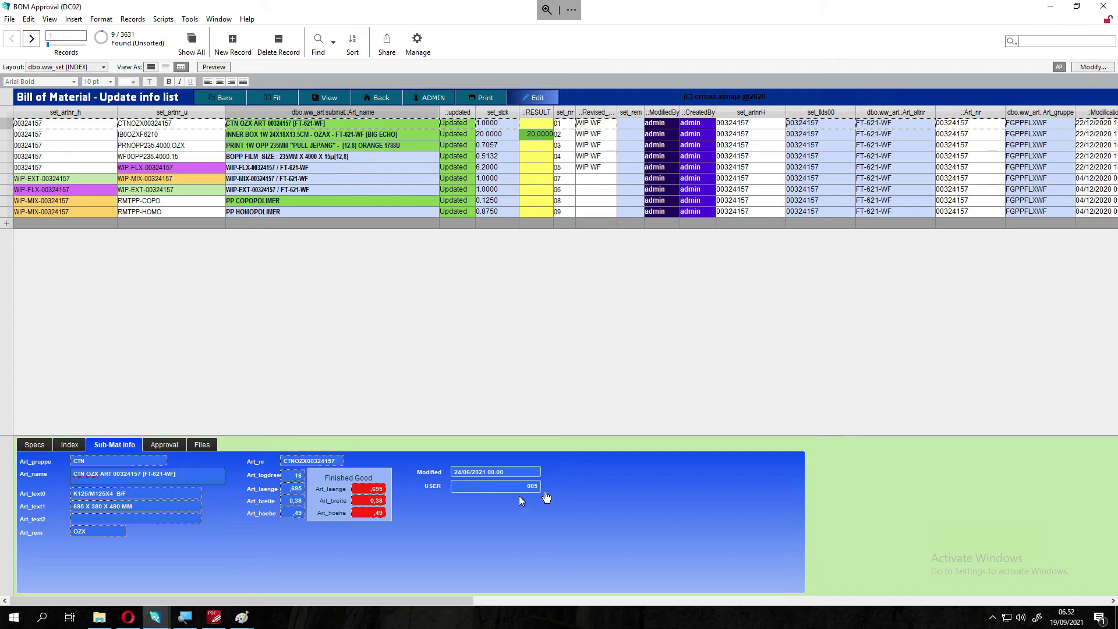
pyautogui.click(166, 445)
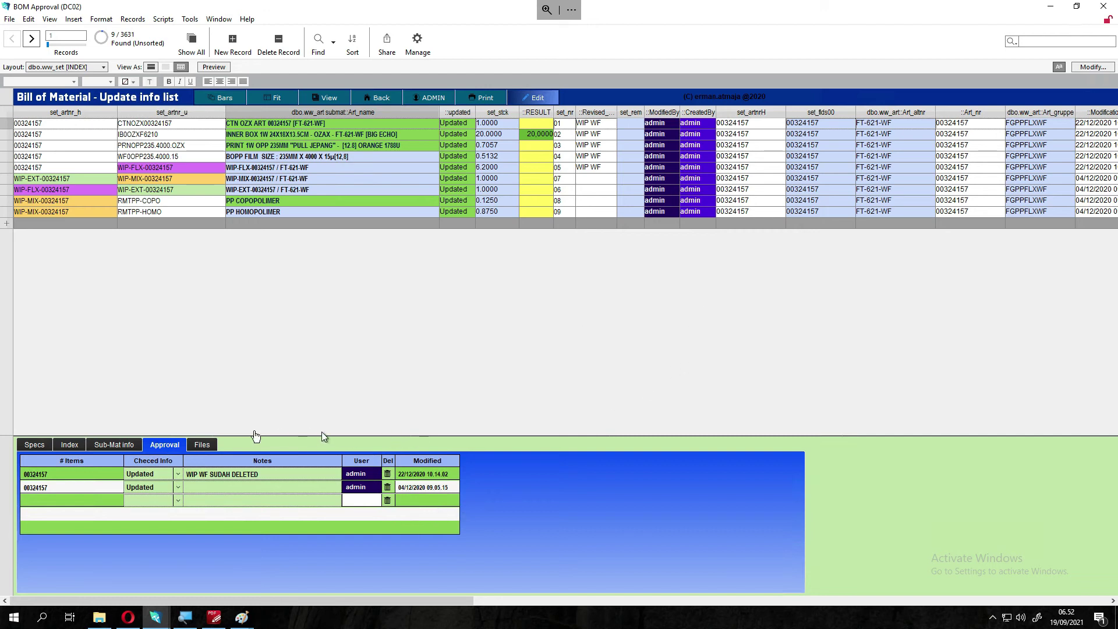
pyautogui.click(201, 445)
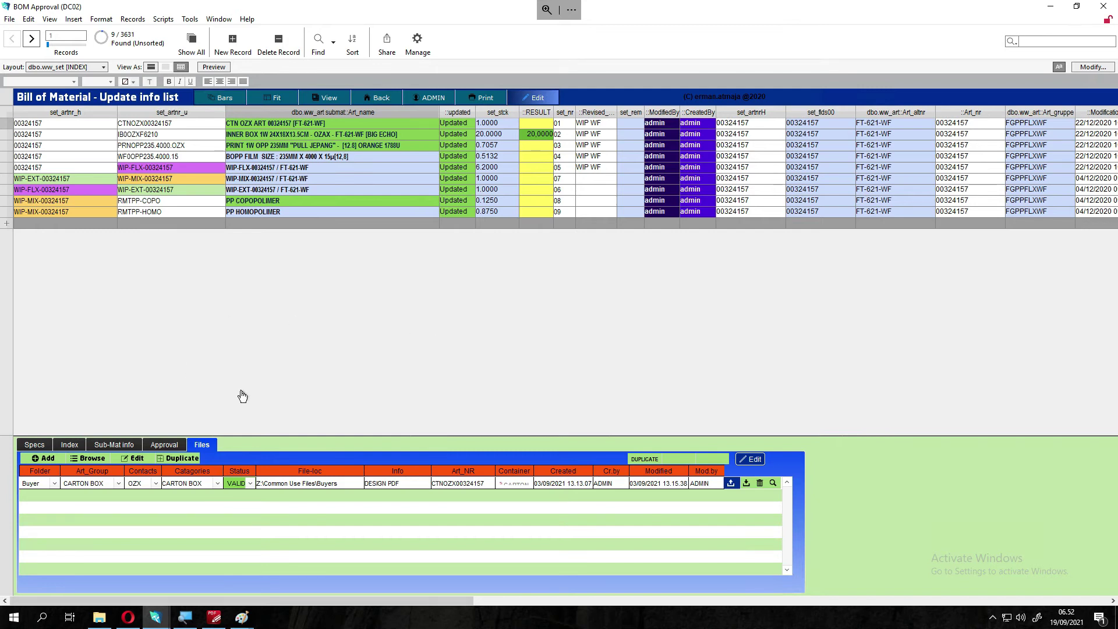
# - Select printed film PRNOPP235.4000.OZX in the index list and view the full file location of its DESIGN PDF record
pyautogui.click(262, 146)
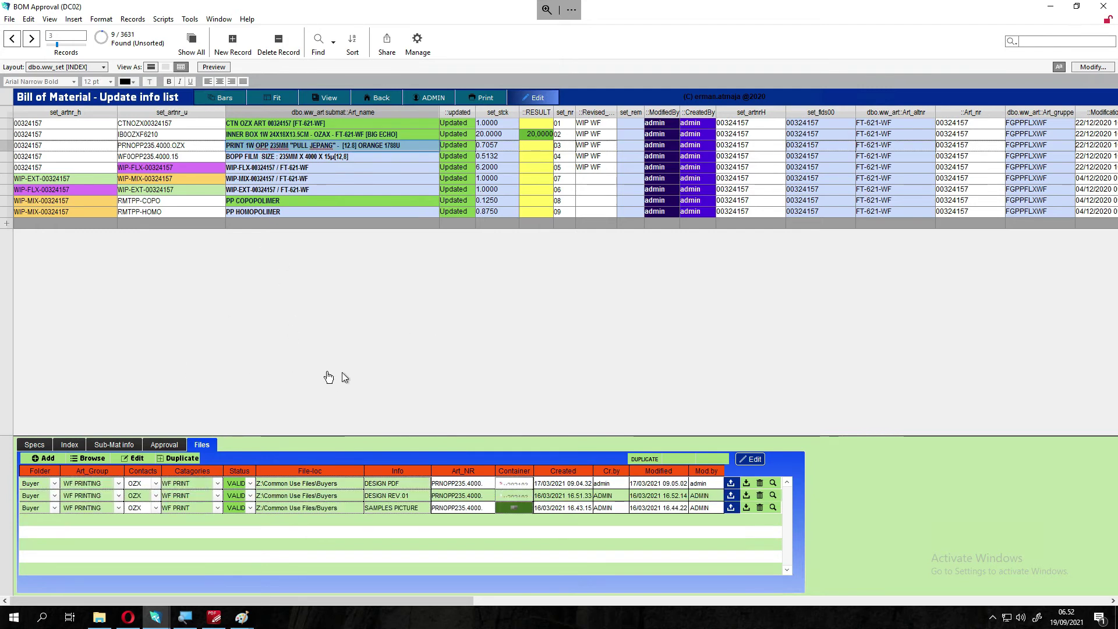
pyautogui.click(460, 509)
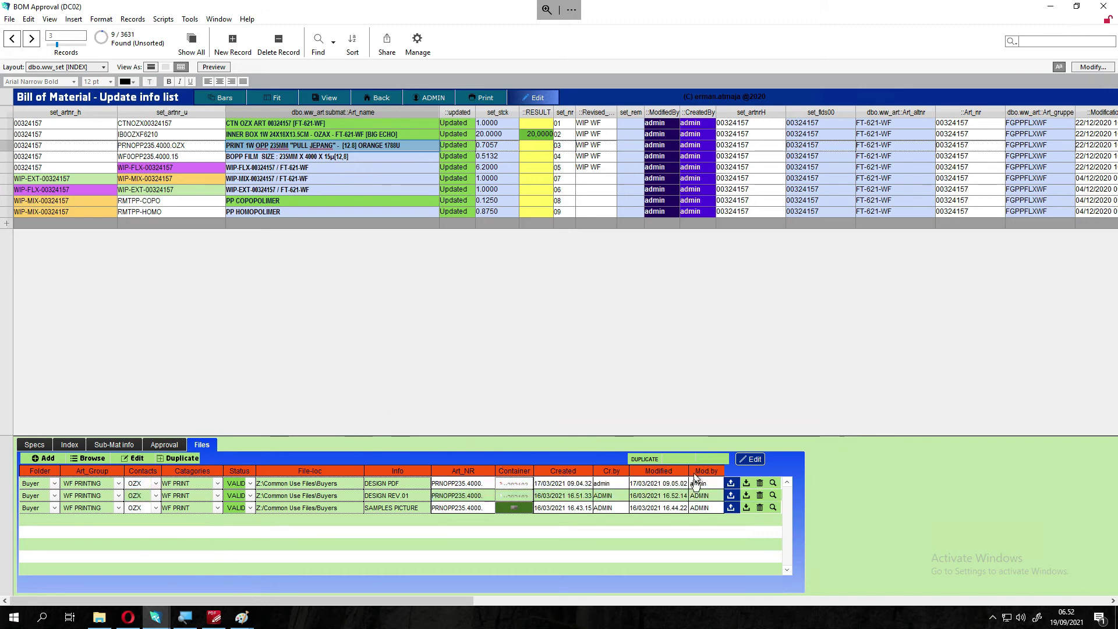
pyautogui.click(624, 405)
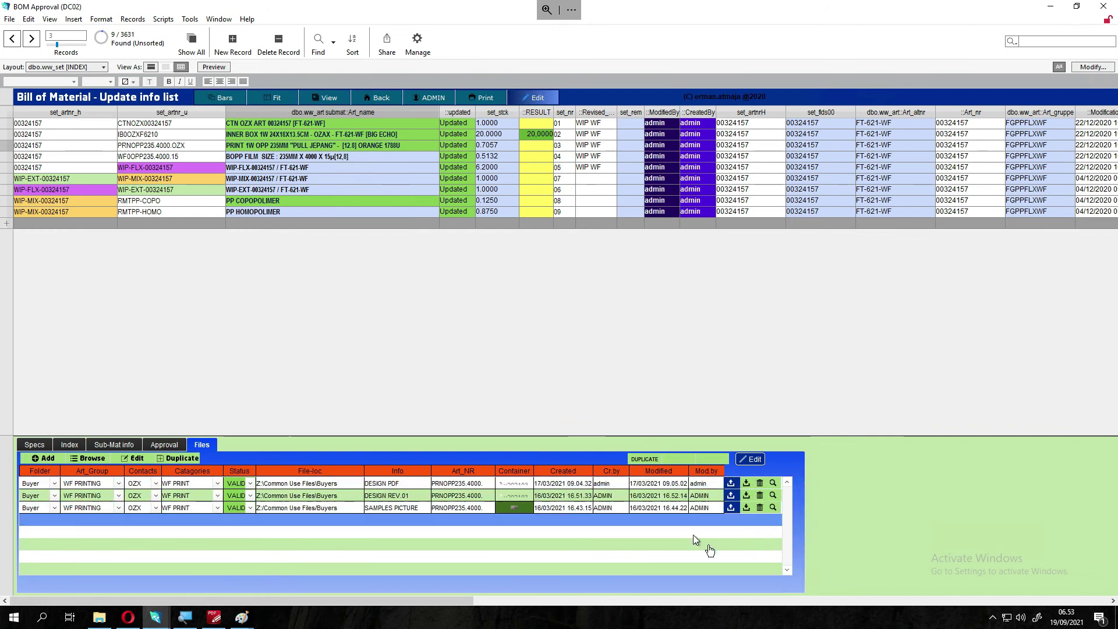
pyautogui.click(316, 485)
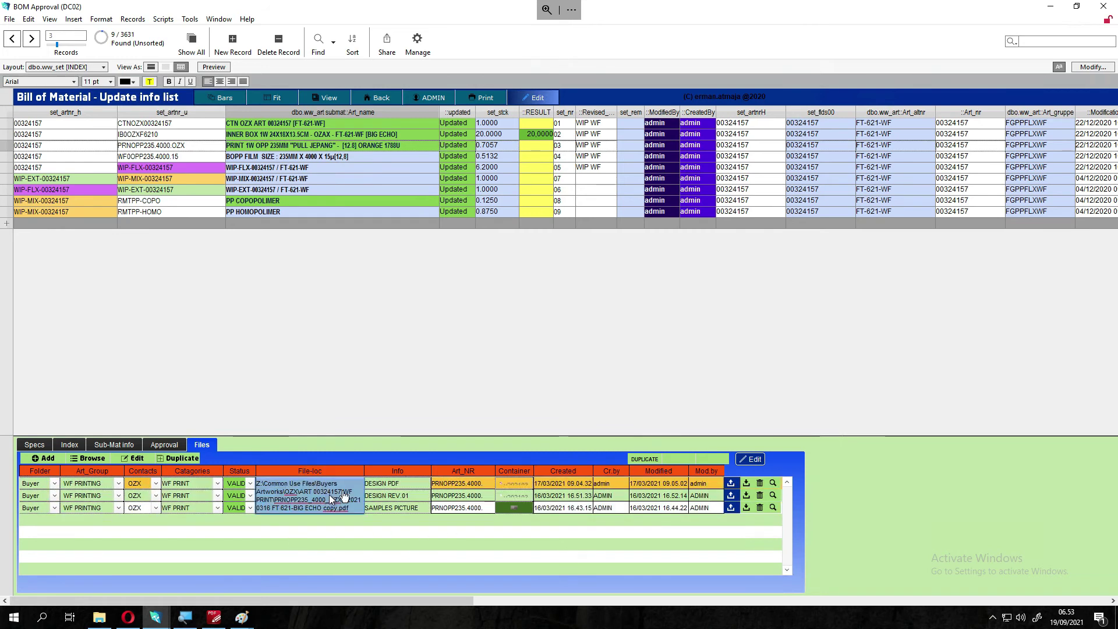
# - Open the DESIGN PDF record's folder, view its full path, and return to the attached file records in BOM Approval
pyautogui.click(774, 484)
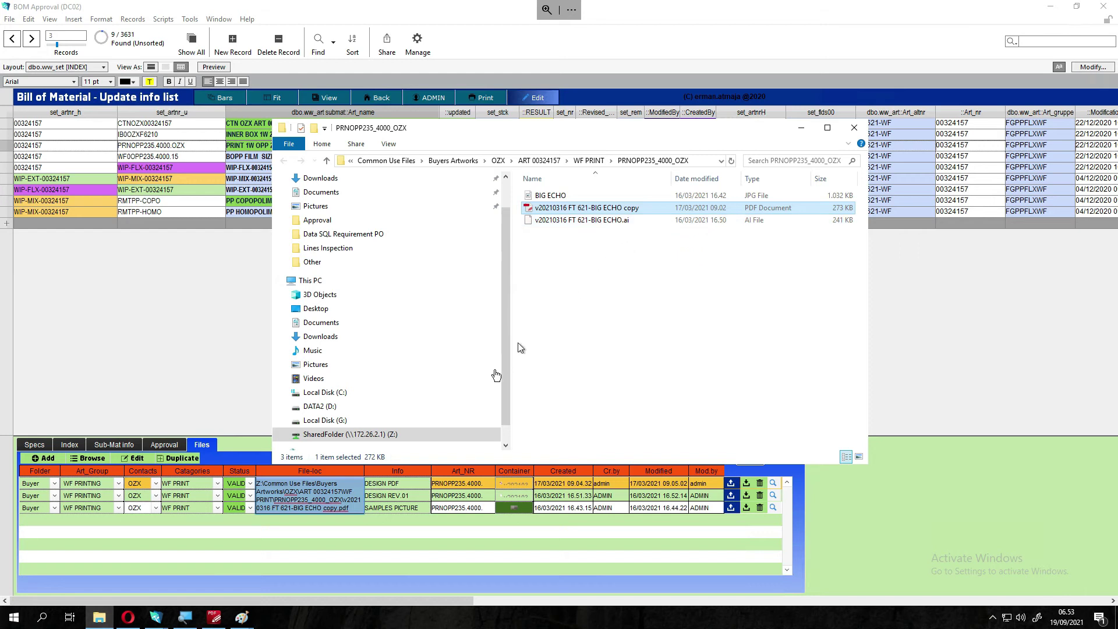
pyautogui.click(702, 162)
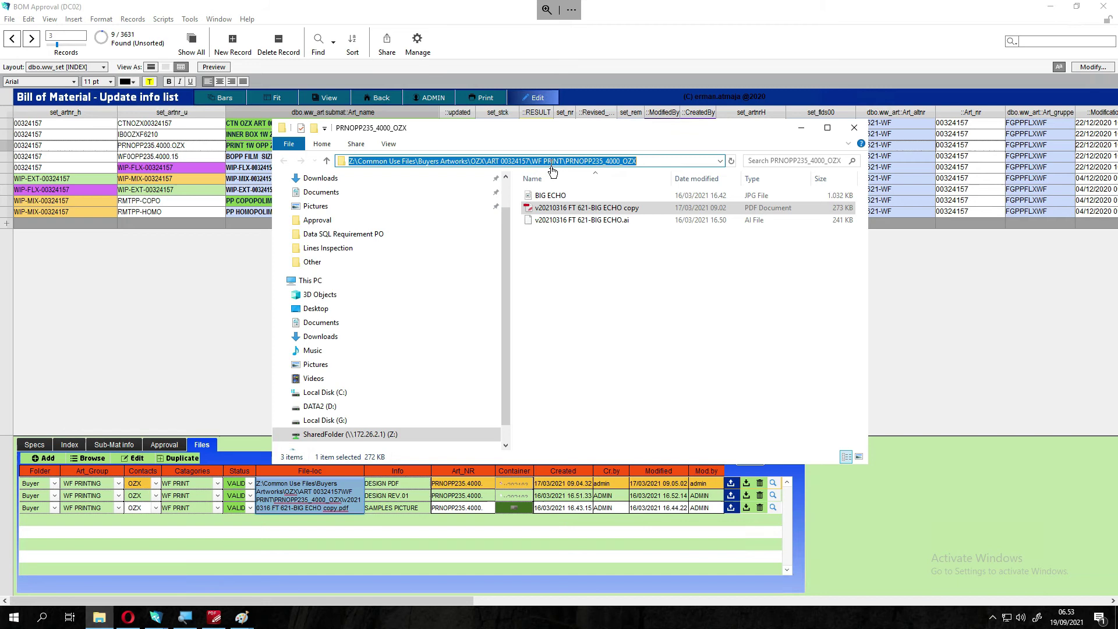
pyautogui.click(611, 305)
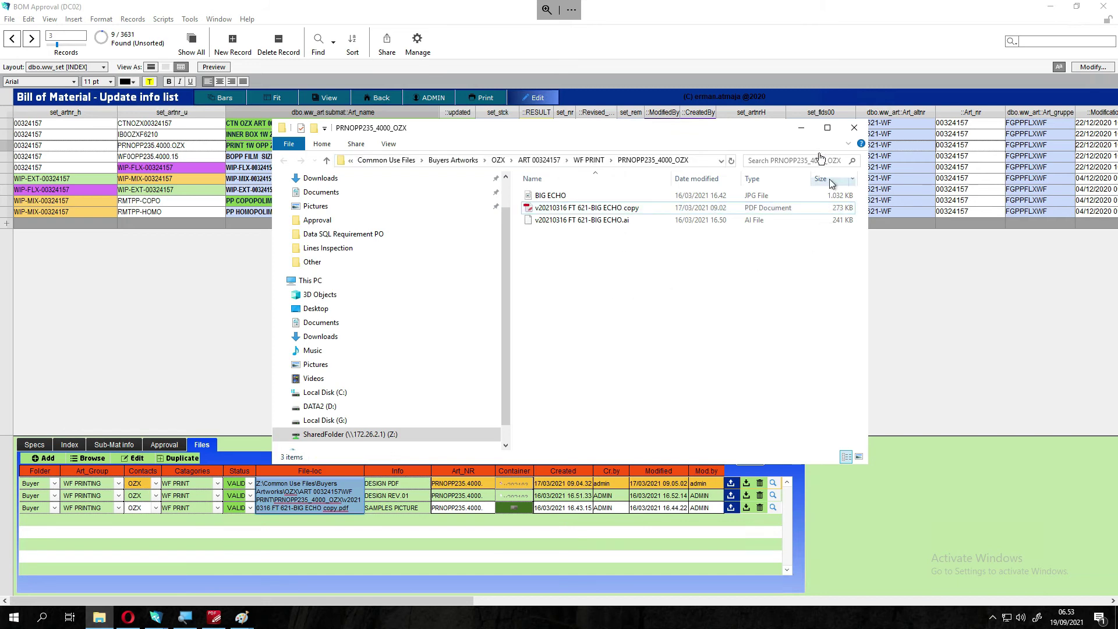
pyautogui.click(801, 127)
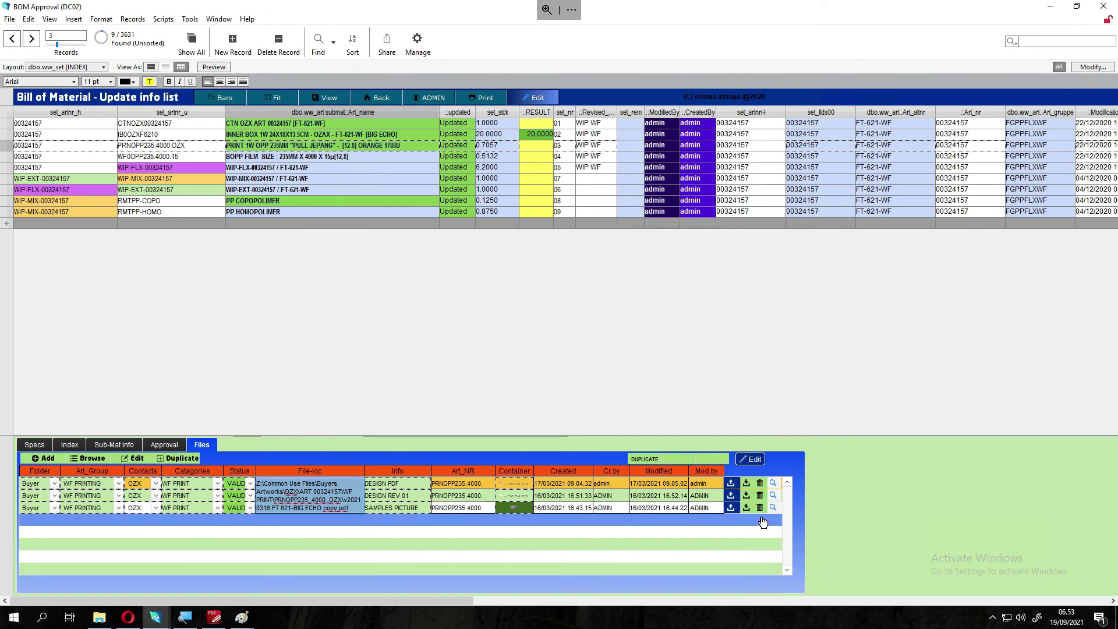
pyautogui.click(762, 495)
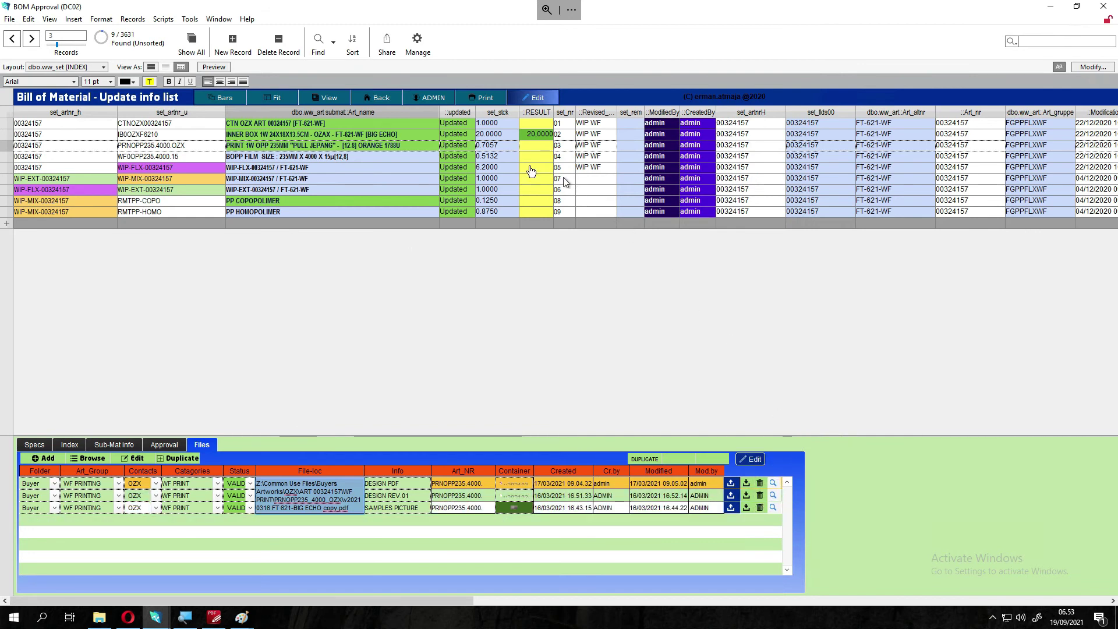
# - Sign in to BOM Approval as guest, and view the DESIGN PDF record's artwork file before returning to the file records
pyautogui.click(430, 99)
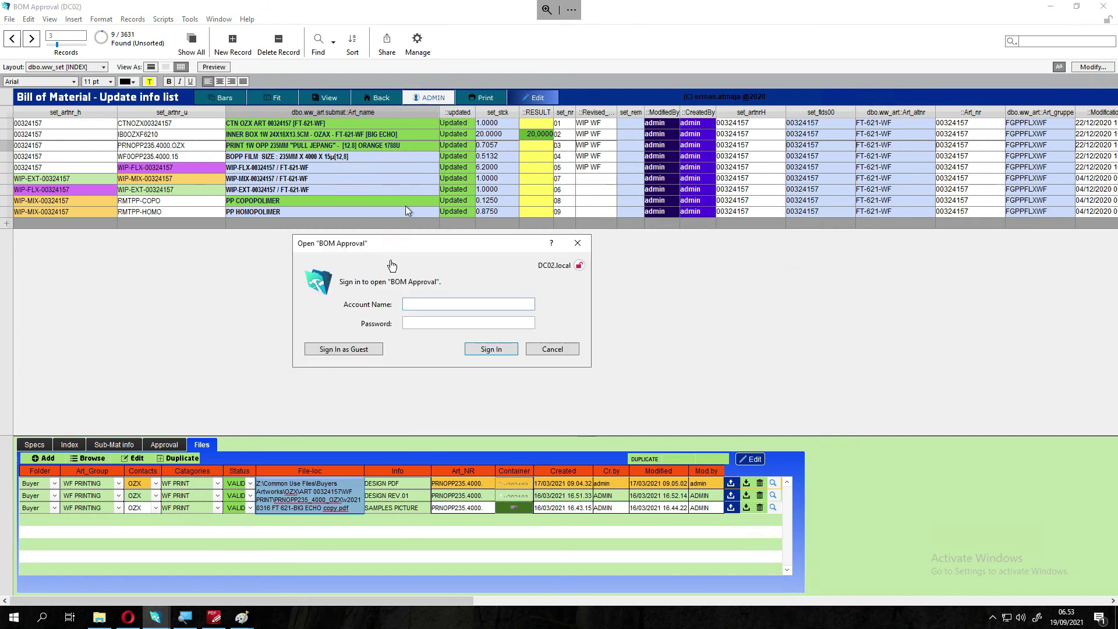
pyautogui.click(343, 349)
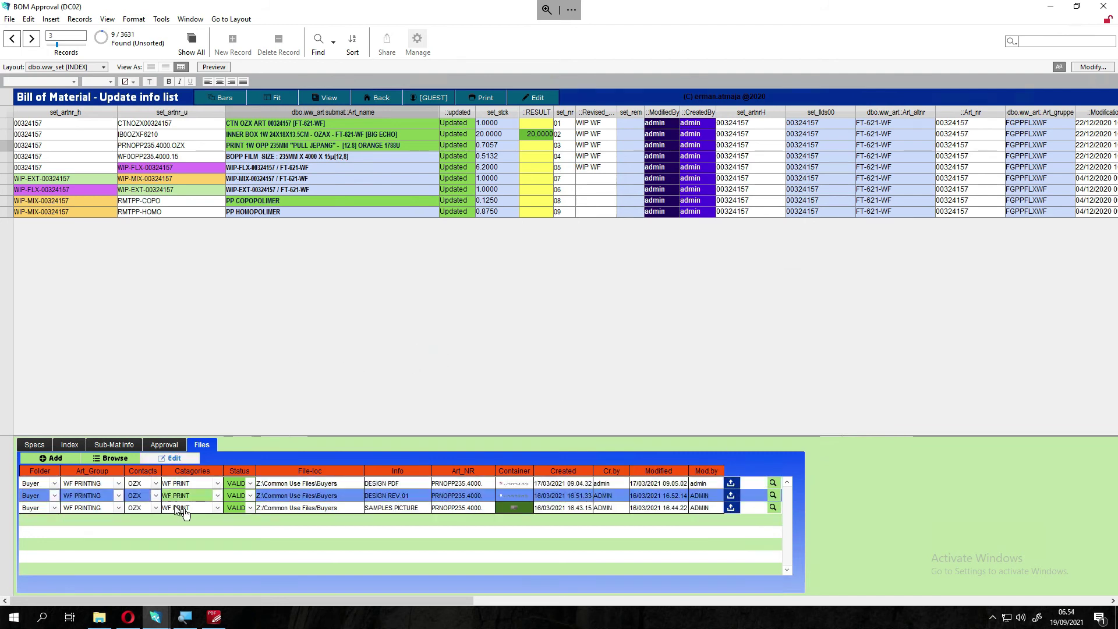
pyautogui.click(407, 487)
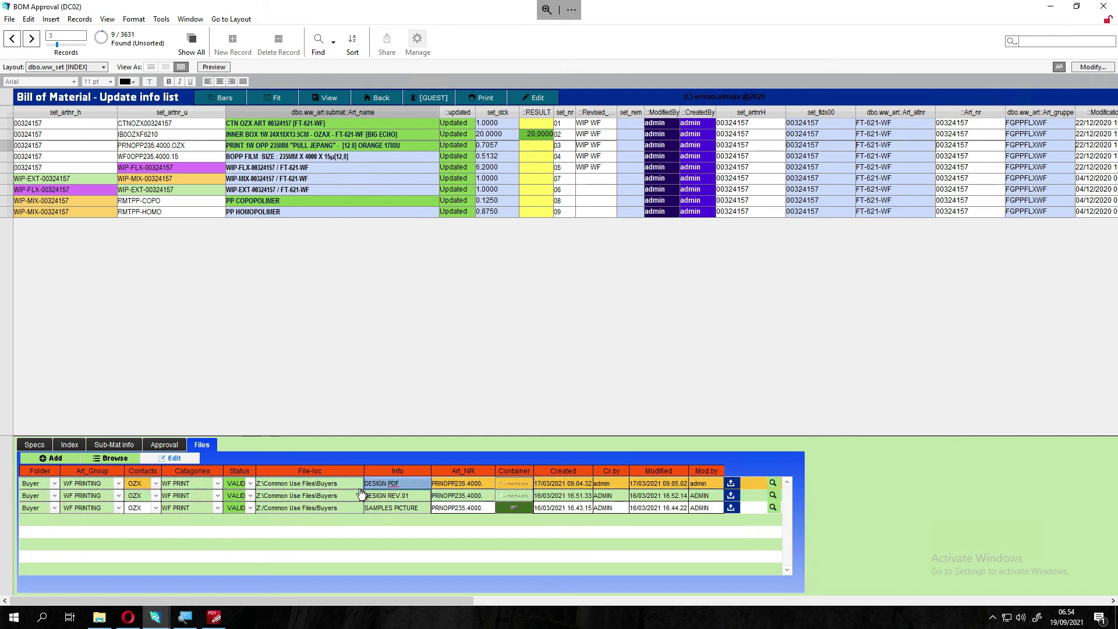
pyautogui.click(175, 460)
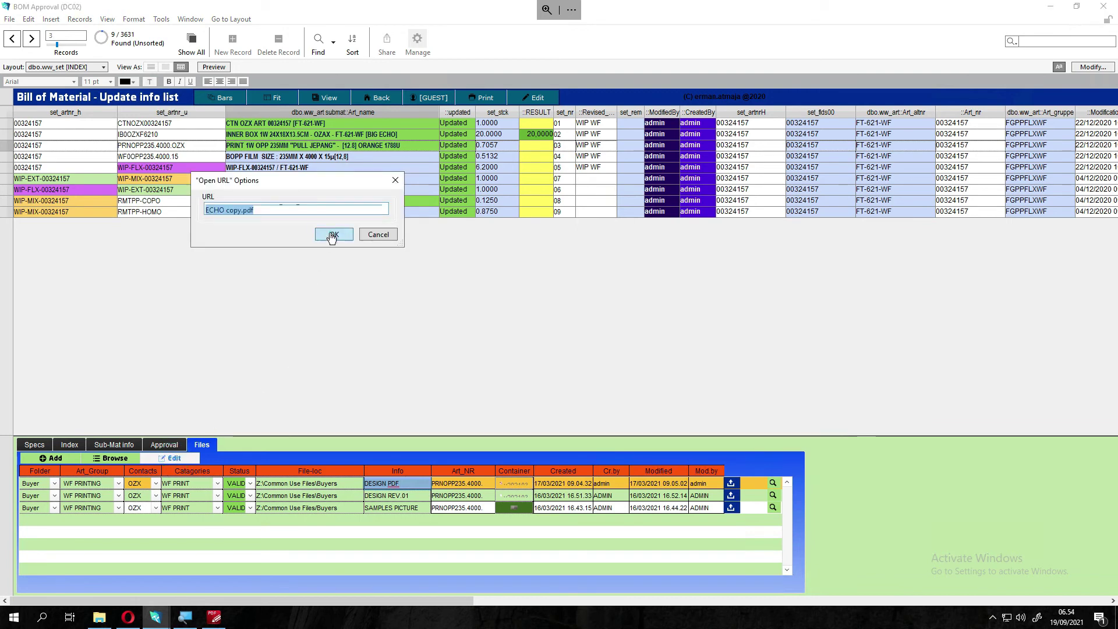
pyautogui.click(333, 235)
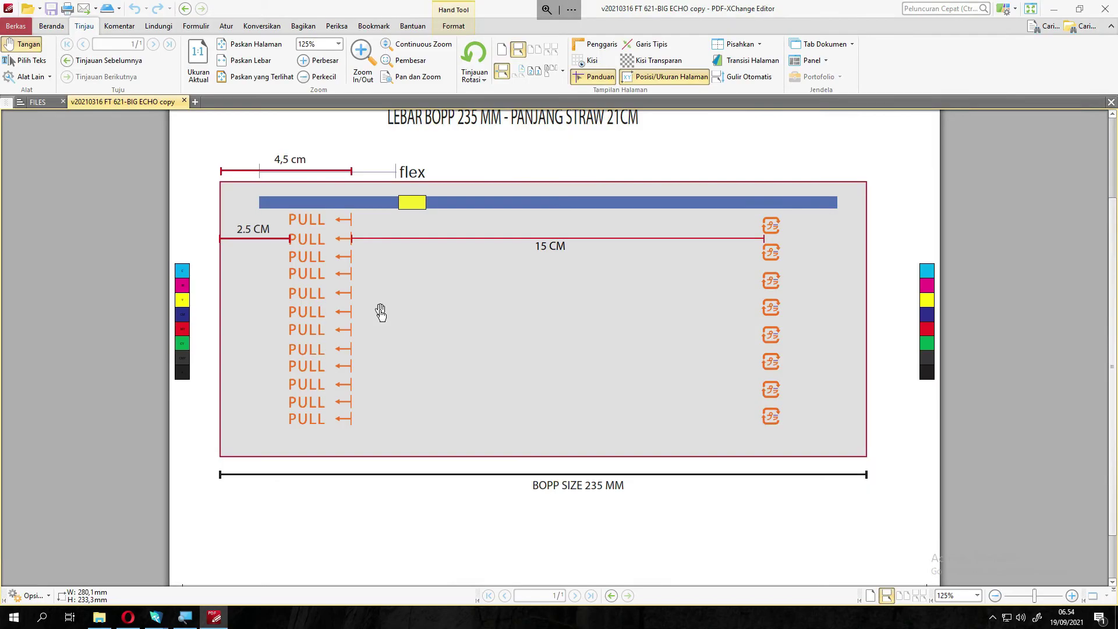
pyautogui.scroll(-2, 443, 297)
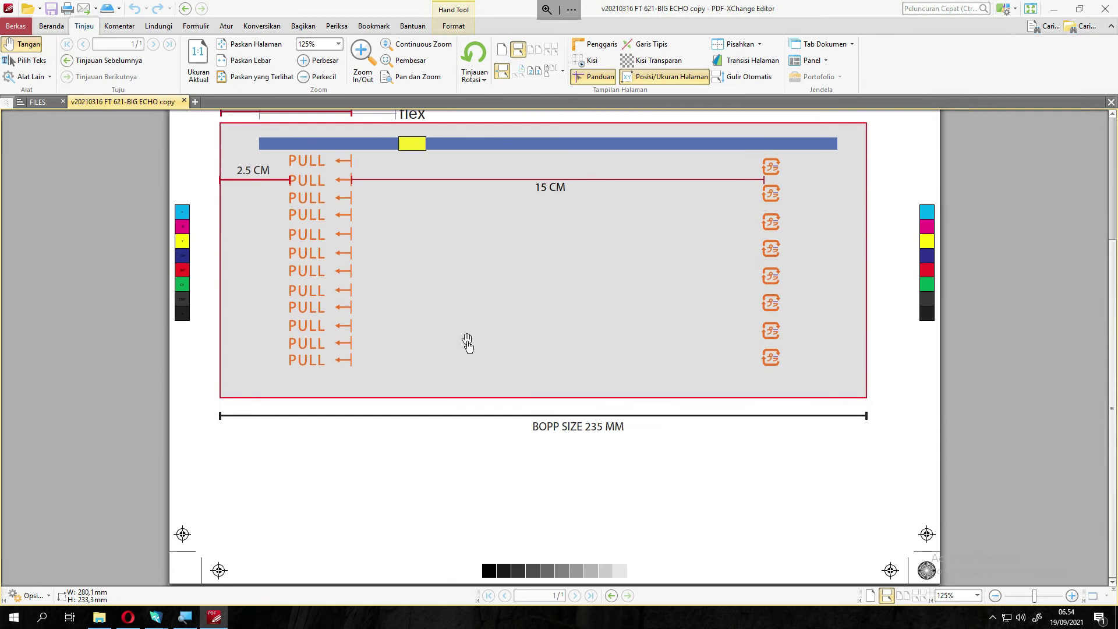
pyautogui.scroll(3, 468, 340)
pyautogui.click(1053, 9)
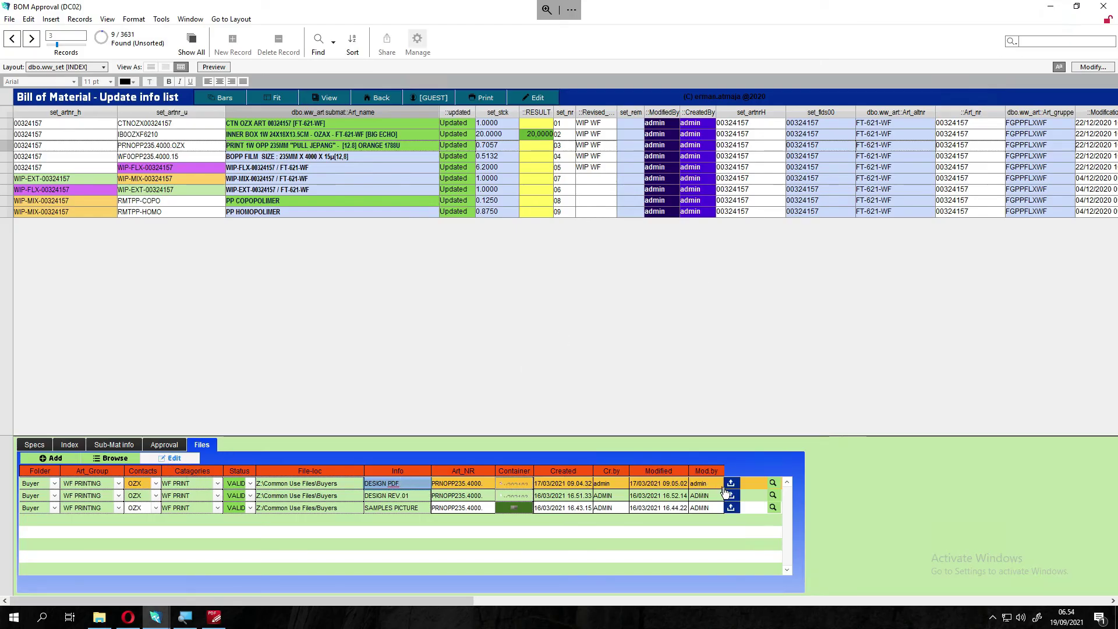
# - Try to open the DESIGN REV.01 record's .ai artwork file from its file location
pyautogui.click(191, 497)
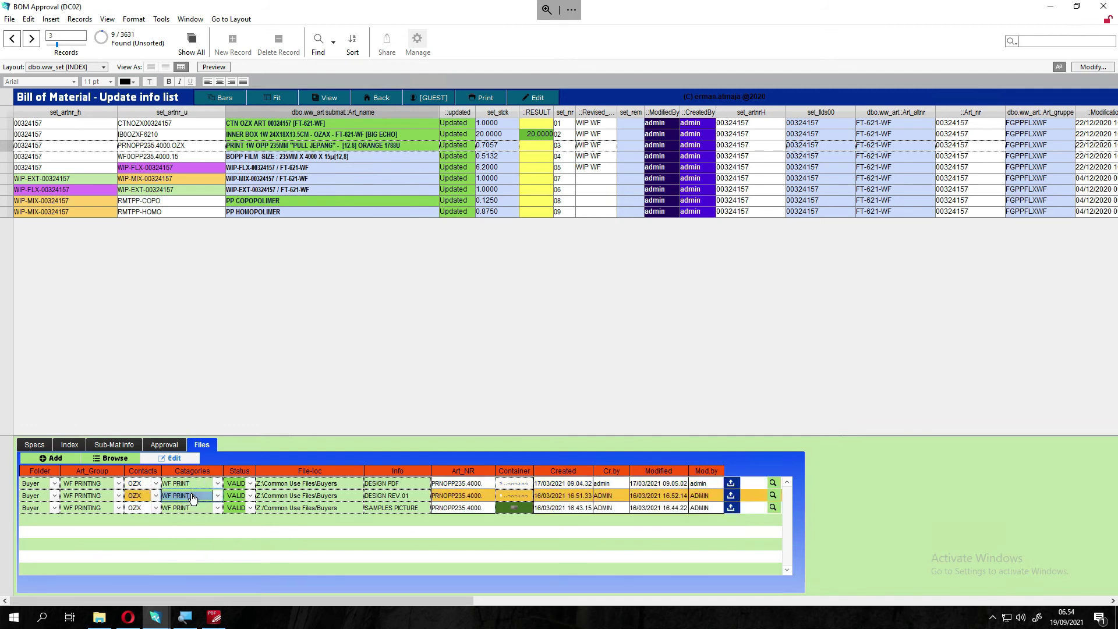
pyautogui.click(312, 497)
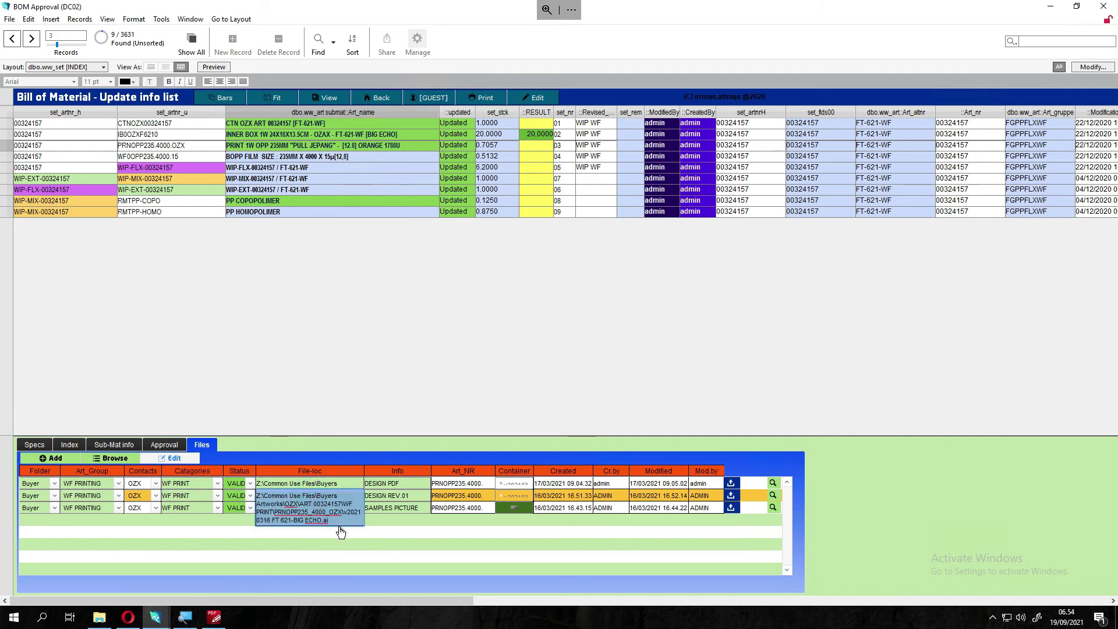
pyautogui.click(178, 459)
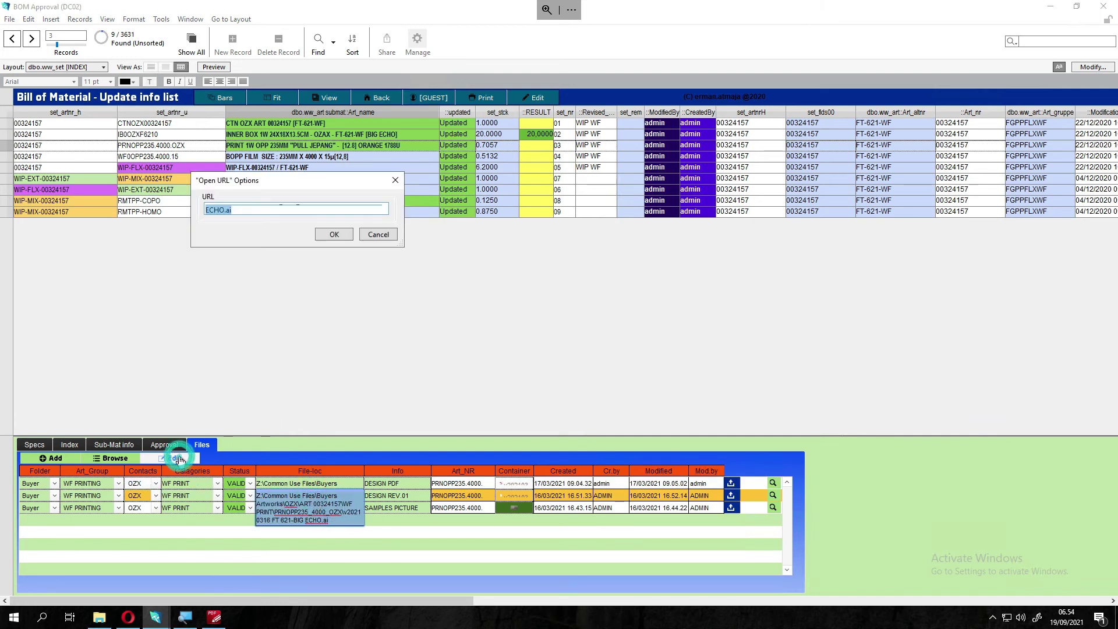
pyautogui.click(322, 236)
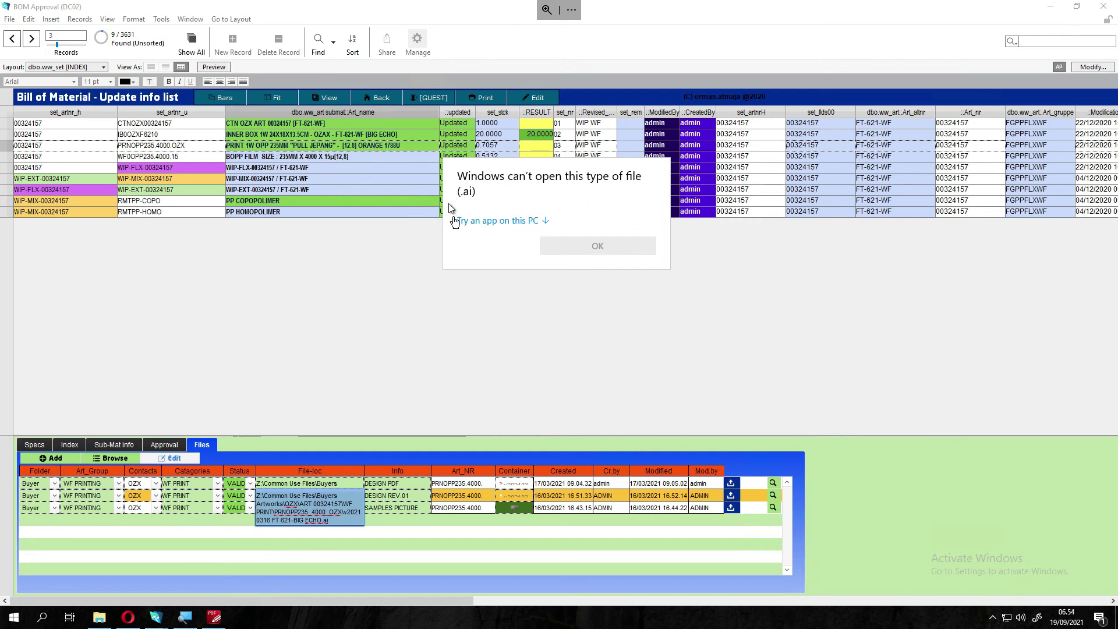
pyautogui.click(579, 247)
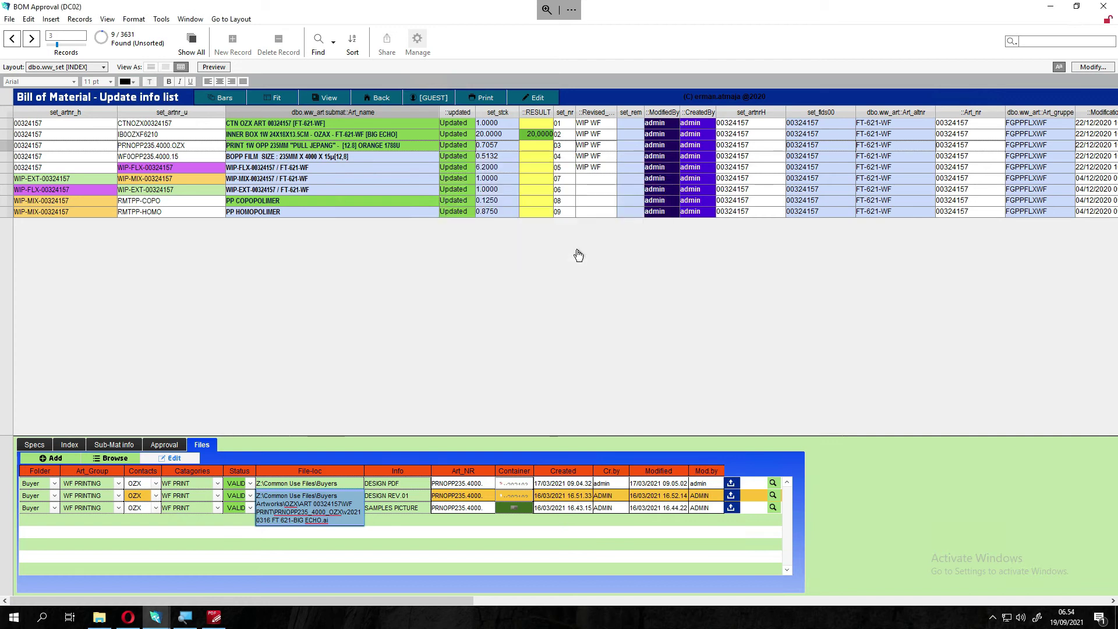
# - Try to open BIG ECHO.jpg from the SAMPLES PICTURE record's file location
pyautogui.click(170, 510)
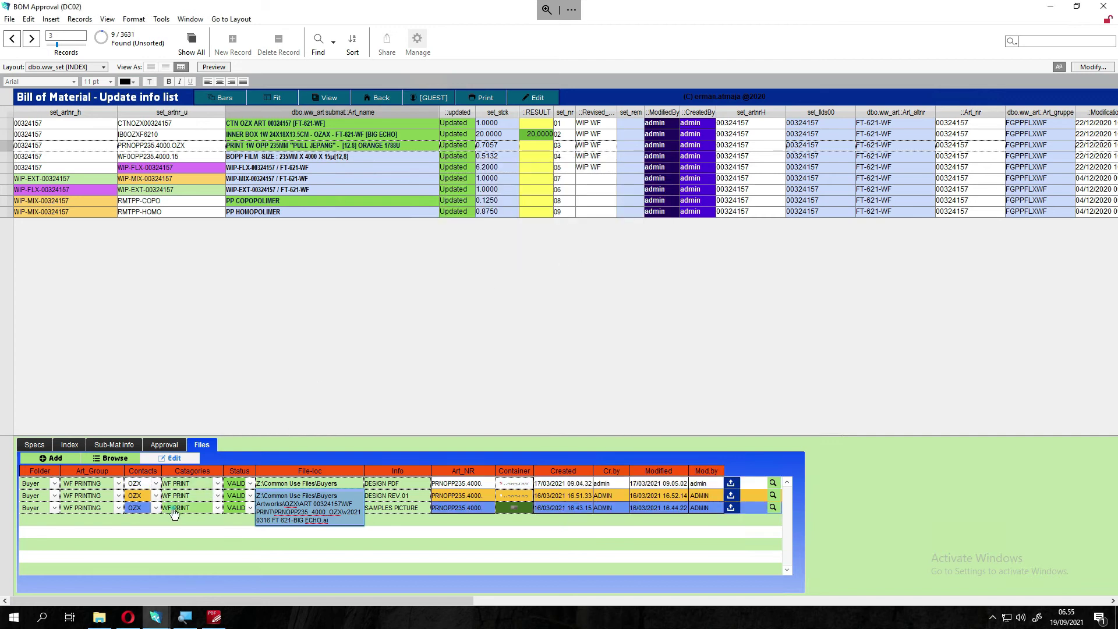
pyautogui.click(174, 510)
pyautogui.click(289, 510)
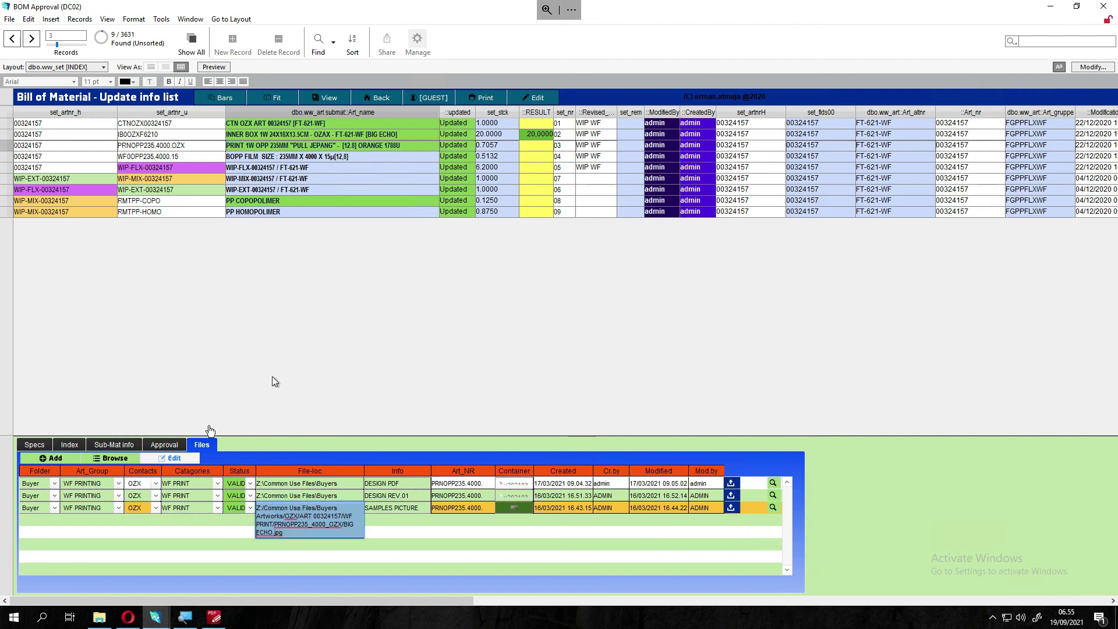
pyautogui.click(176, 461)
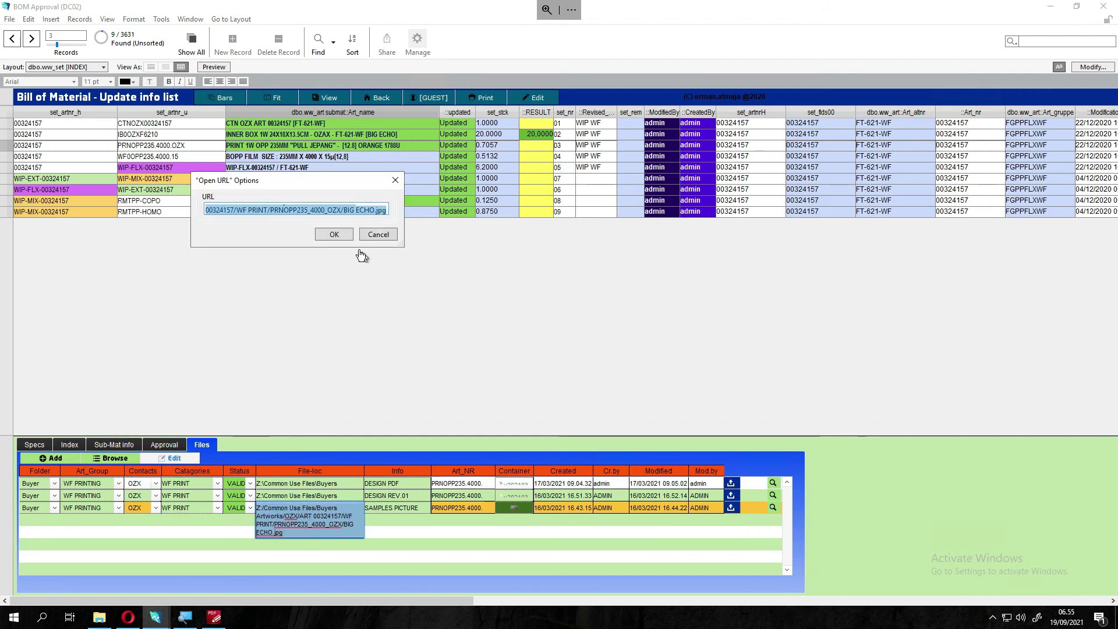
pyautogui.click(341, 235)
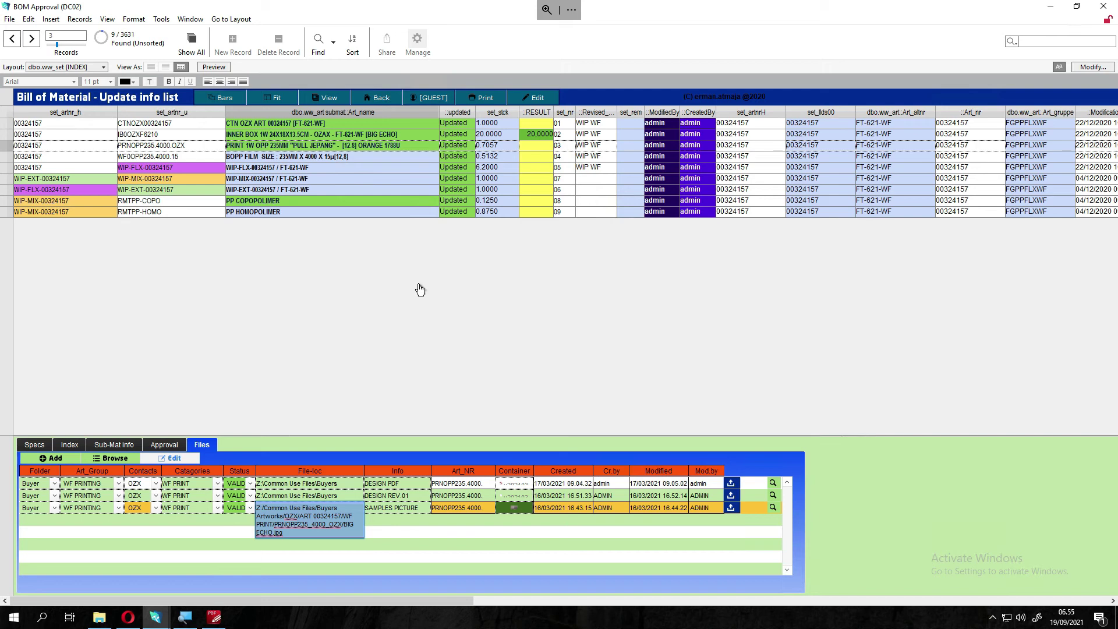
# - Switch to PDF-XChange Editor and exit it, closing all open documents
pyautogui.click(215, 618)
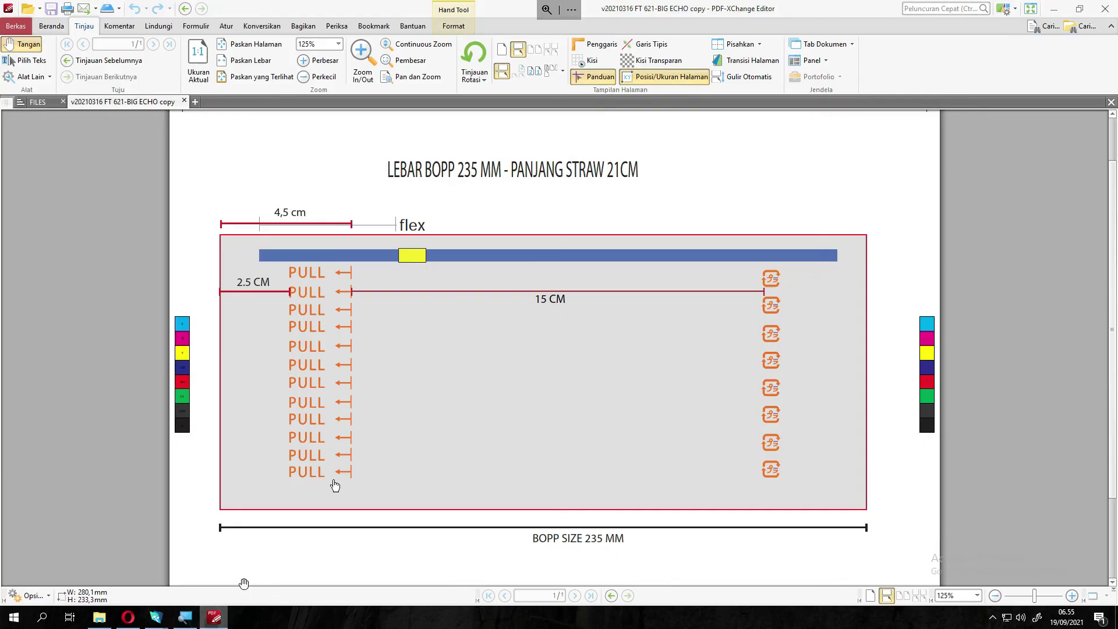
pyautogui.click(1104, 9)
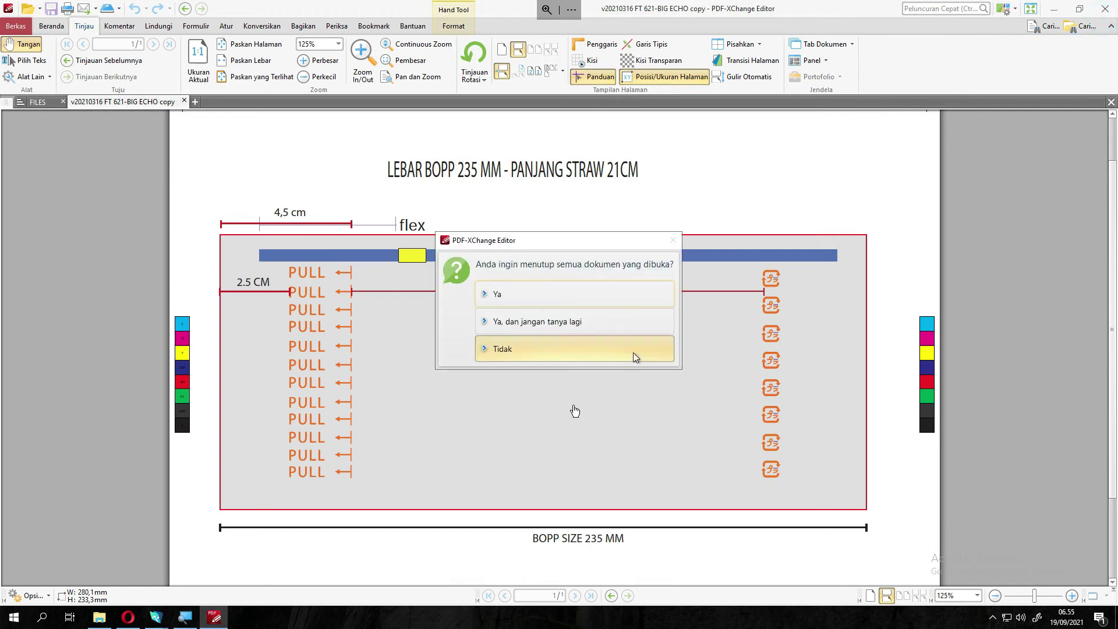
pyautogui.click(500, 348)
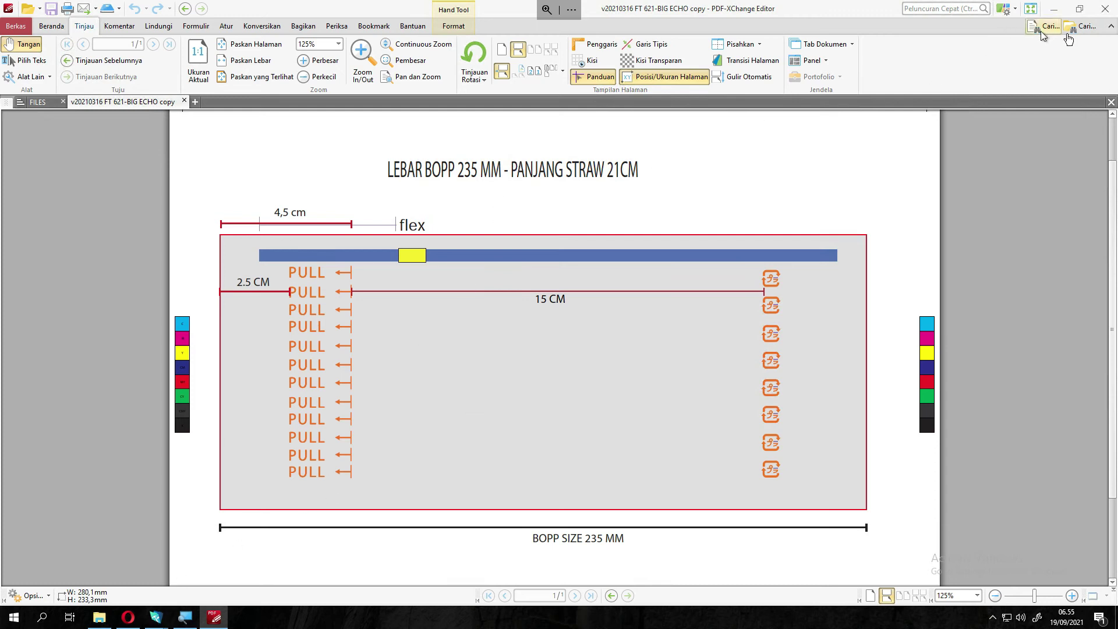
pyautogui.click(1105, 16)
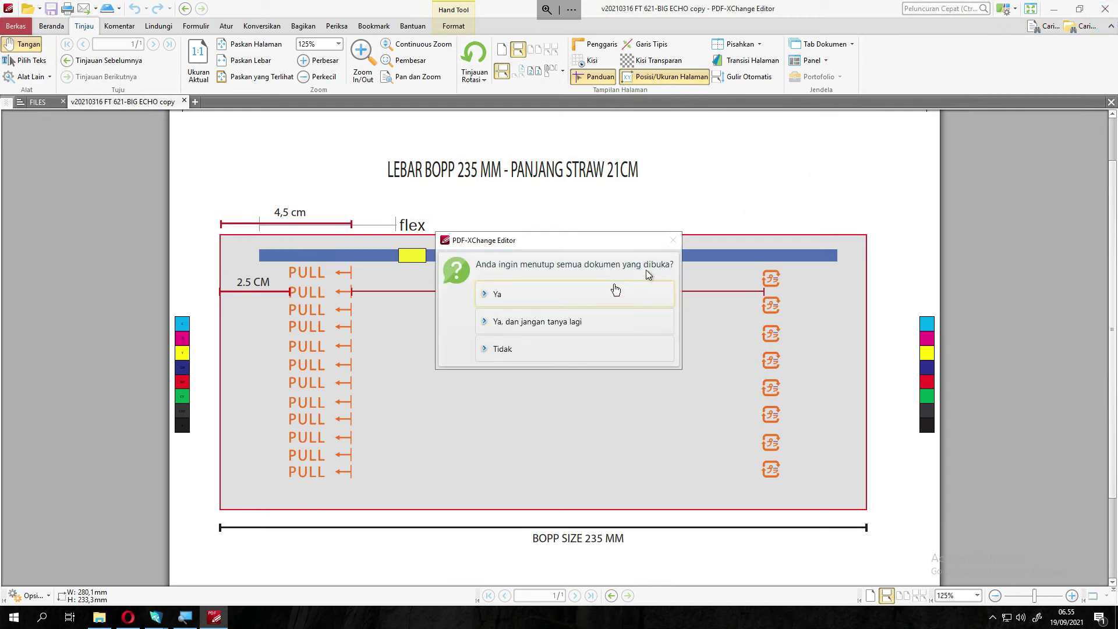
pyautogui.click(561, 297)
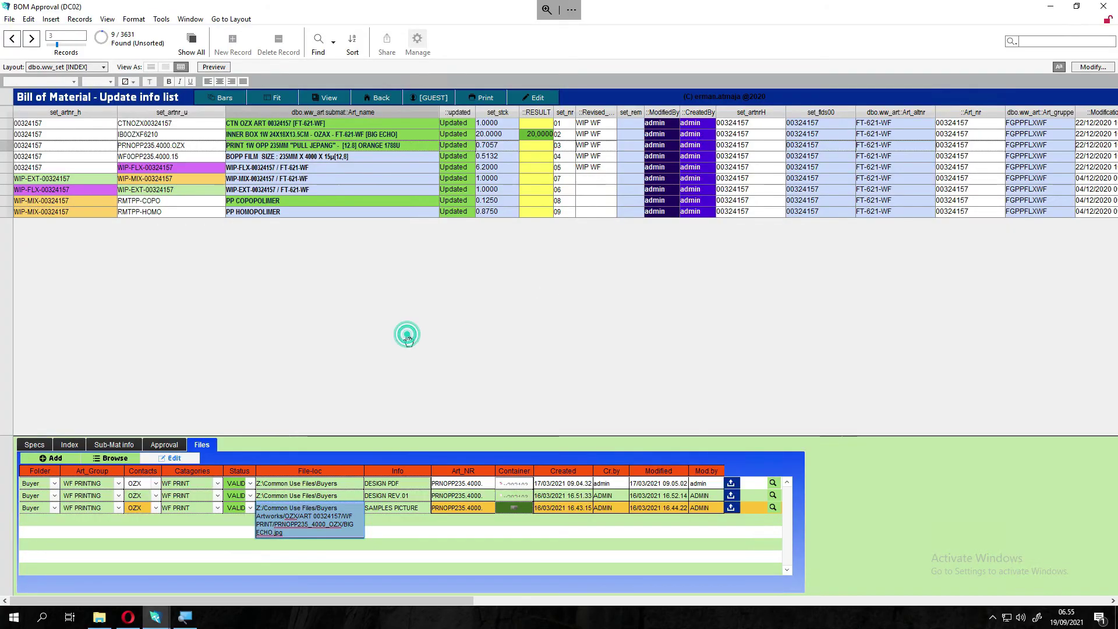
# - Retry opening the SAMPLES PICTURE record's BIG ECHO.jpg through its link, and deselect the record
pyautogui.click(300, 496)
pyautogui.click(282, 511)
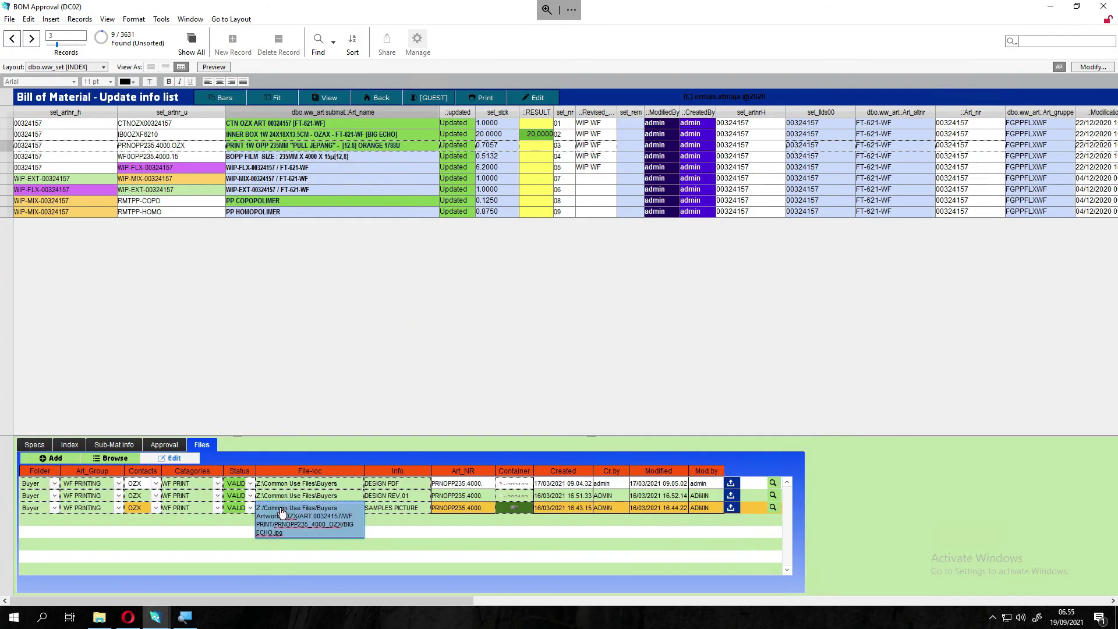
pyautogui.click(174, 459)
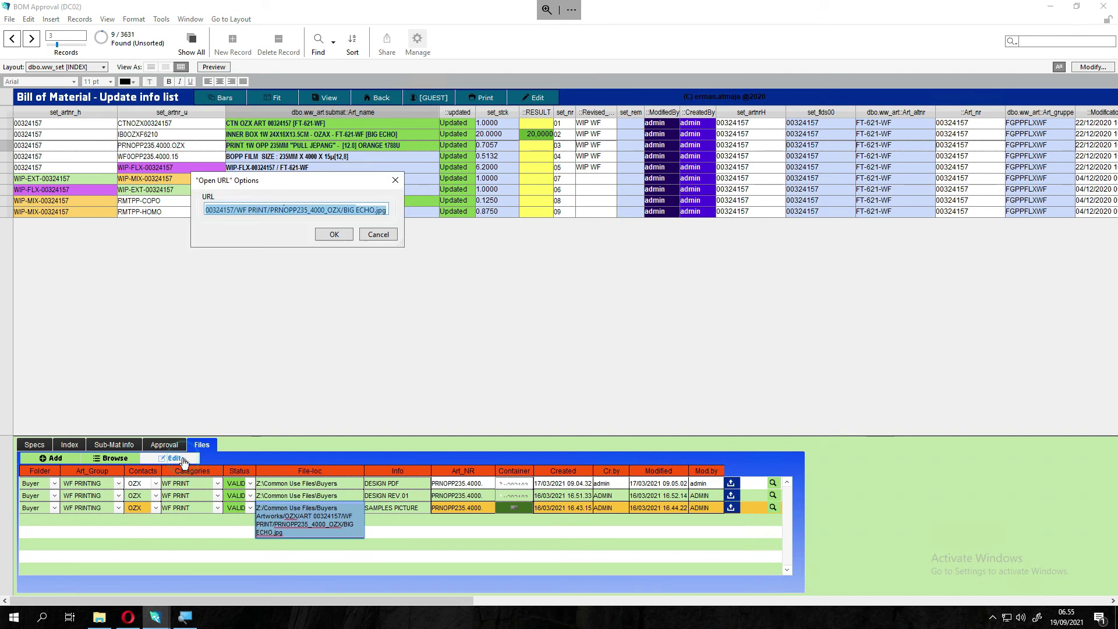
pyautogui.click(335, 235)
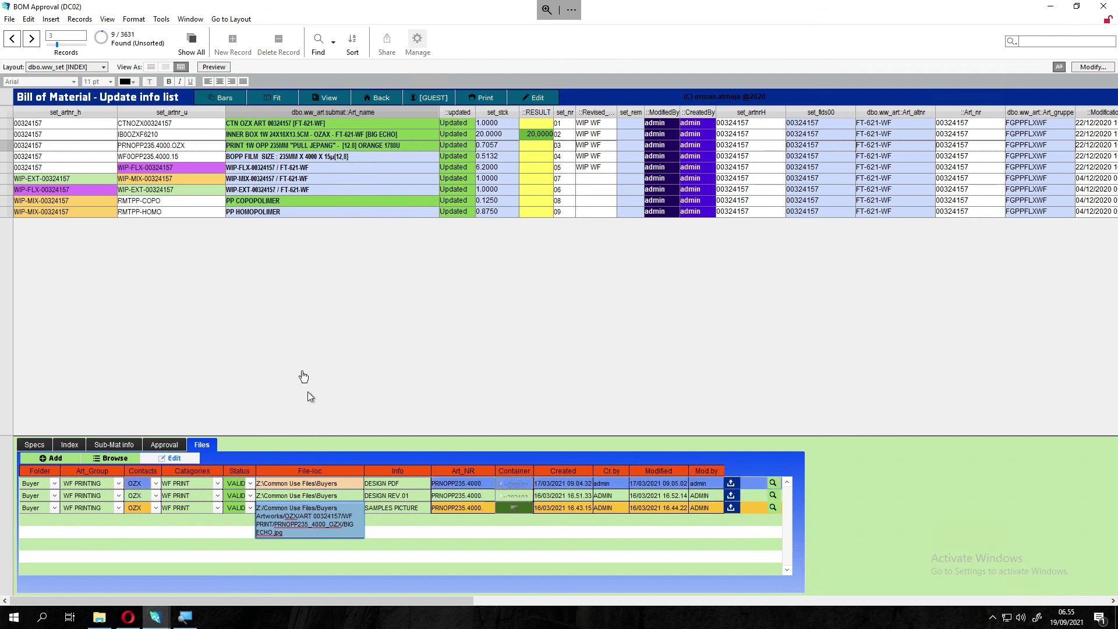
pyautogui.click(302, 366)
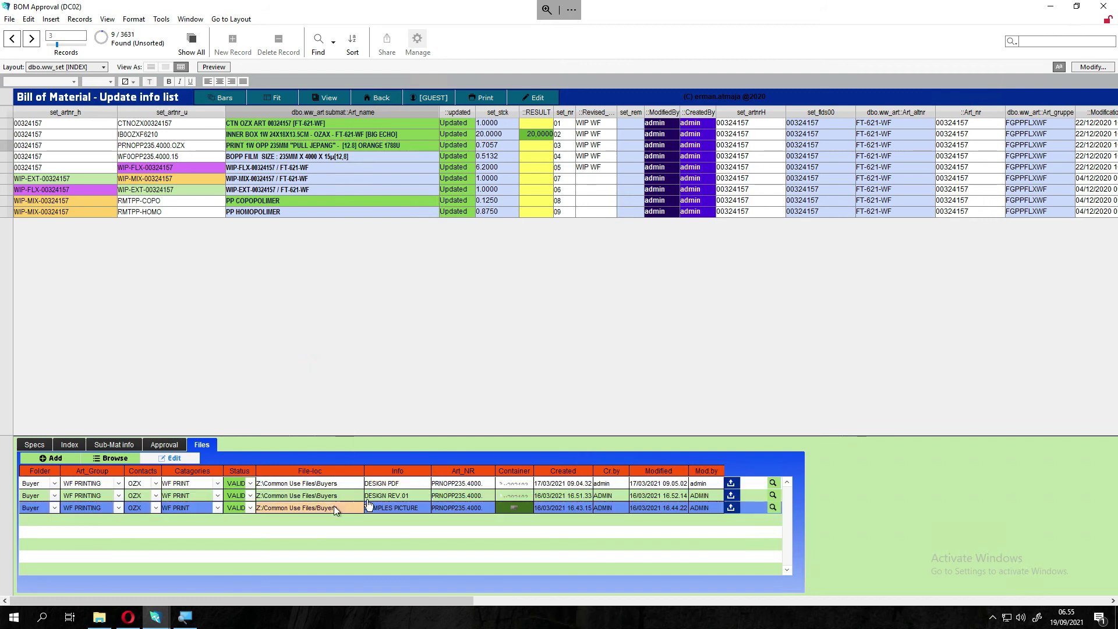
# - Open the SAMPLES PICTURE record's stored file in Opera Internet Browser, view the photo, and return to BOM Approval
pyautogui.click(731, 508)
pyautogui.click(732, 509)
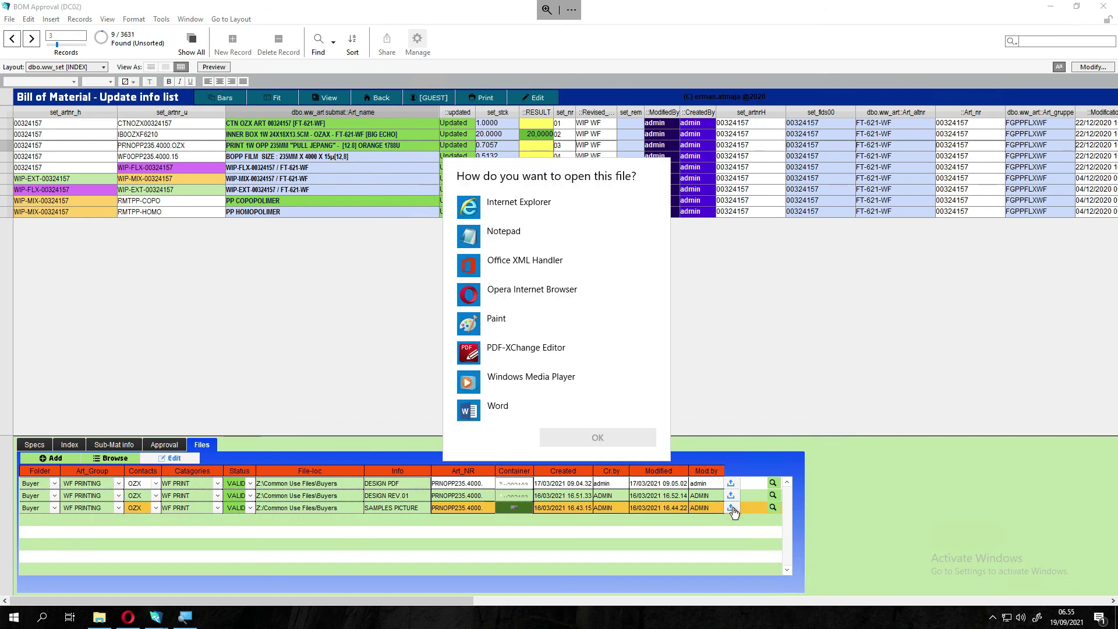
pyautogui.click(470, 295)
pyautogui.click(566, 438)
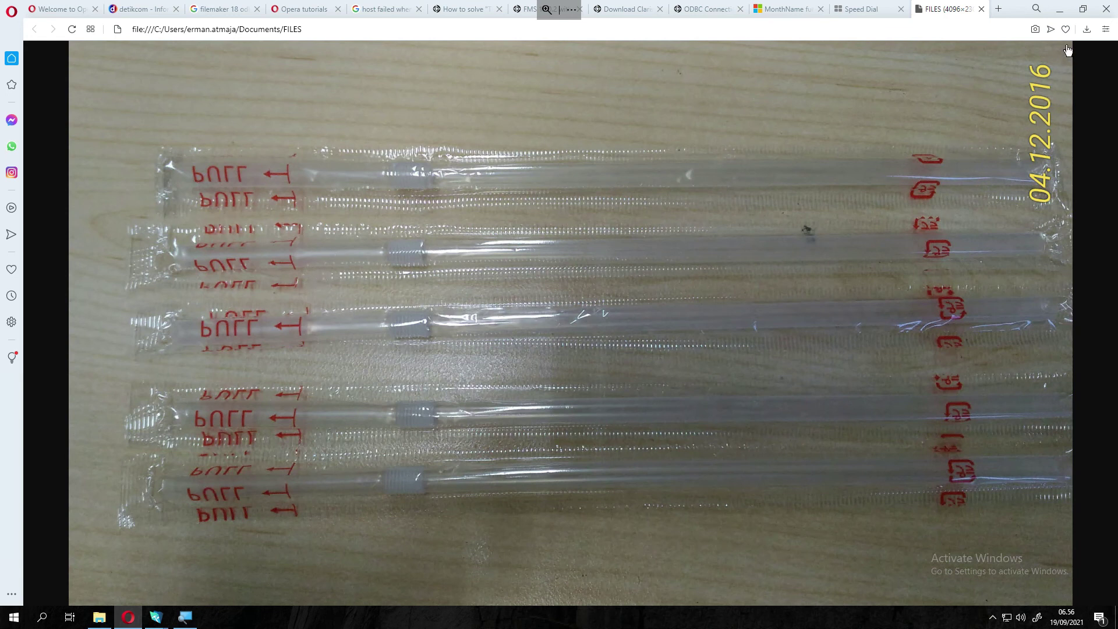
pyautogui.click(1083, 9)
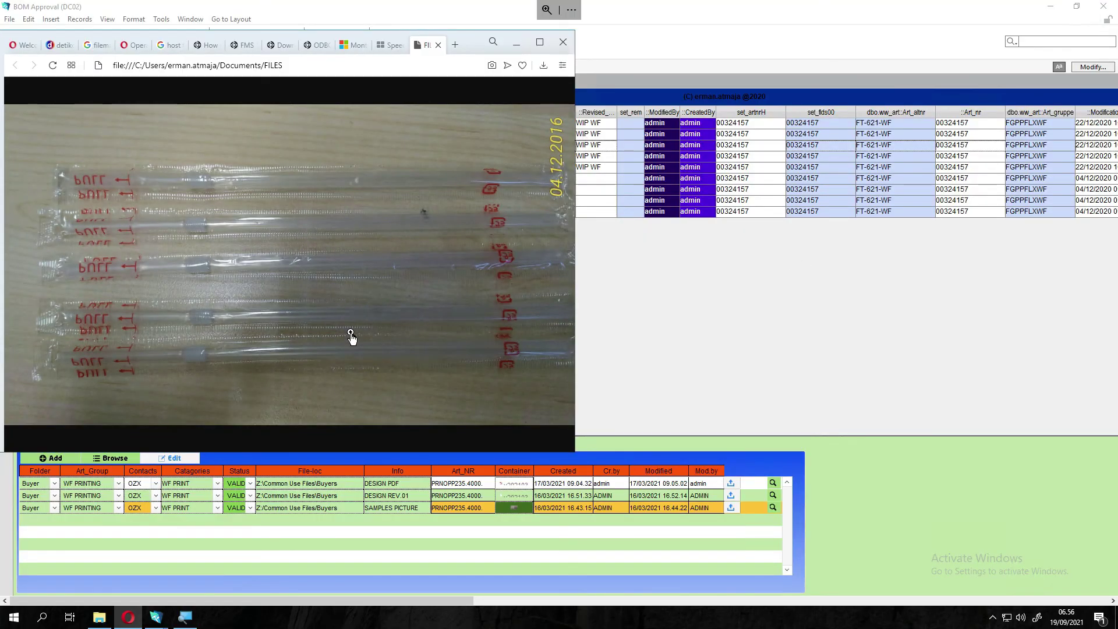
pyautogui.click(718, 366)
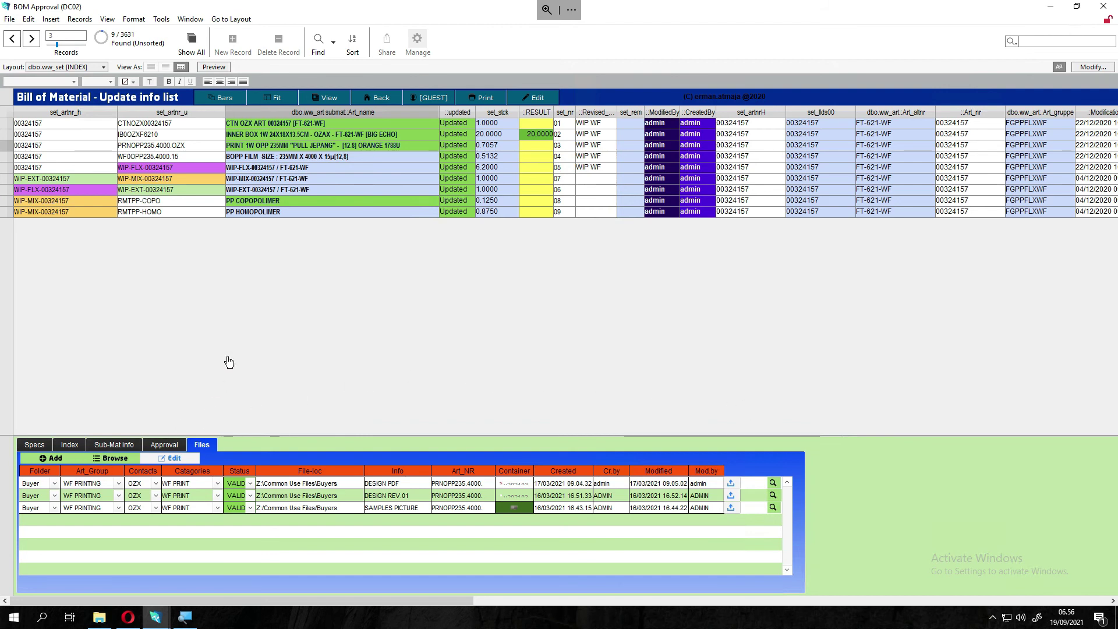
# - View the attached file records of carton CTNOZX00324157, inner box IBOOZXF6210 and printed film PRNOPP235.4000.OZX
pyautogui.click(257, 124)
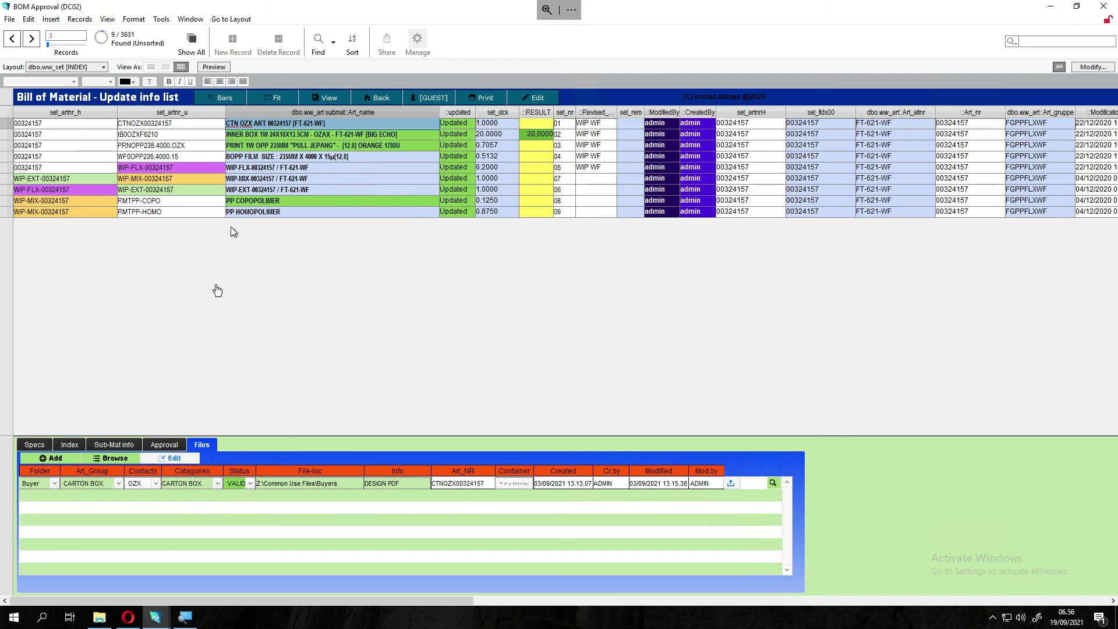
pyautogui.click(275, 135)
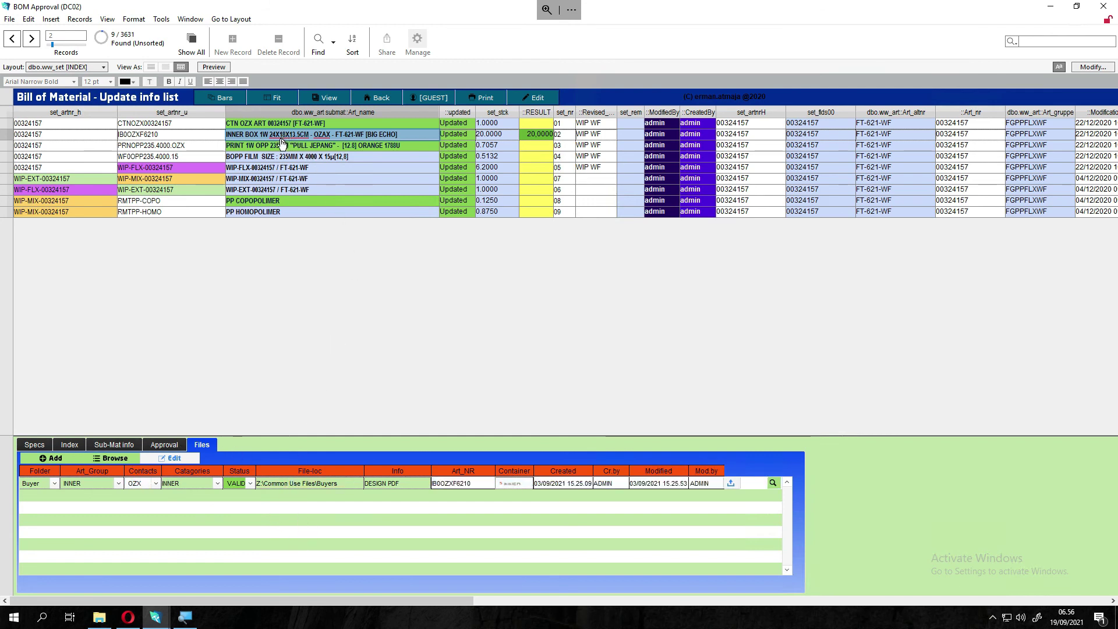
pyautogui.click(251, 146)
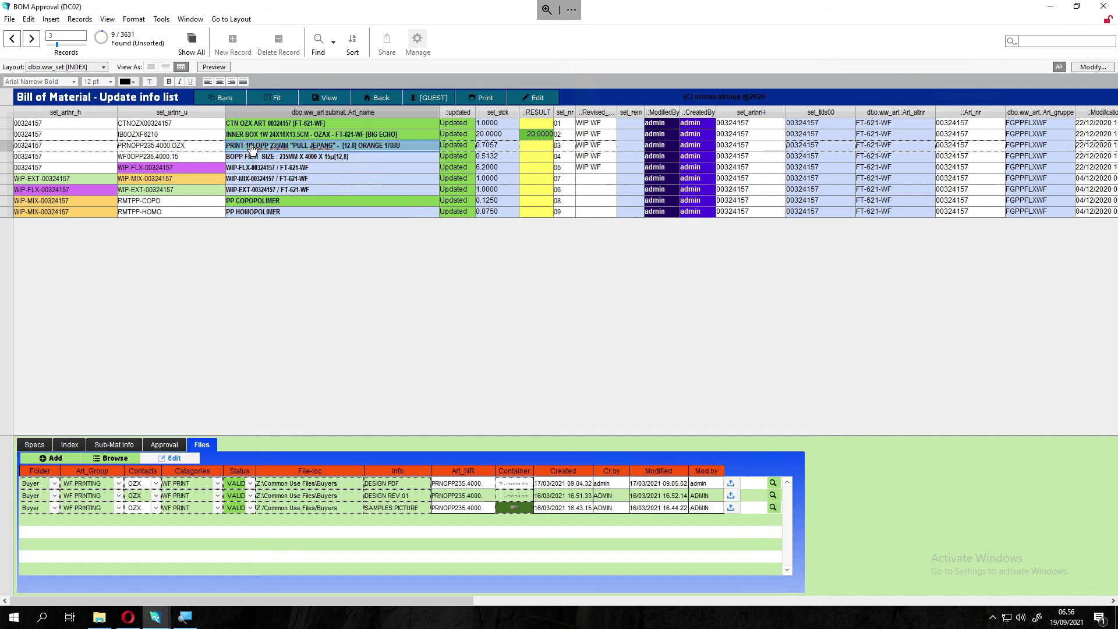
# - Browse the printed film's attached files and examine the embedded preview of v20210316 FT 621-BIG ECHO copy.pdf
pyautogui.click(113, 459)
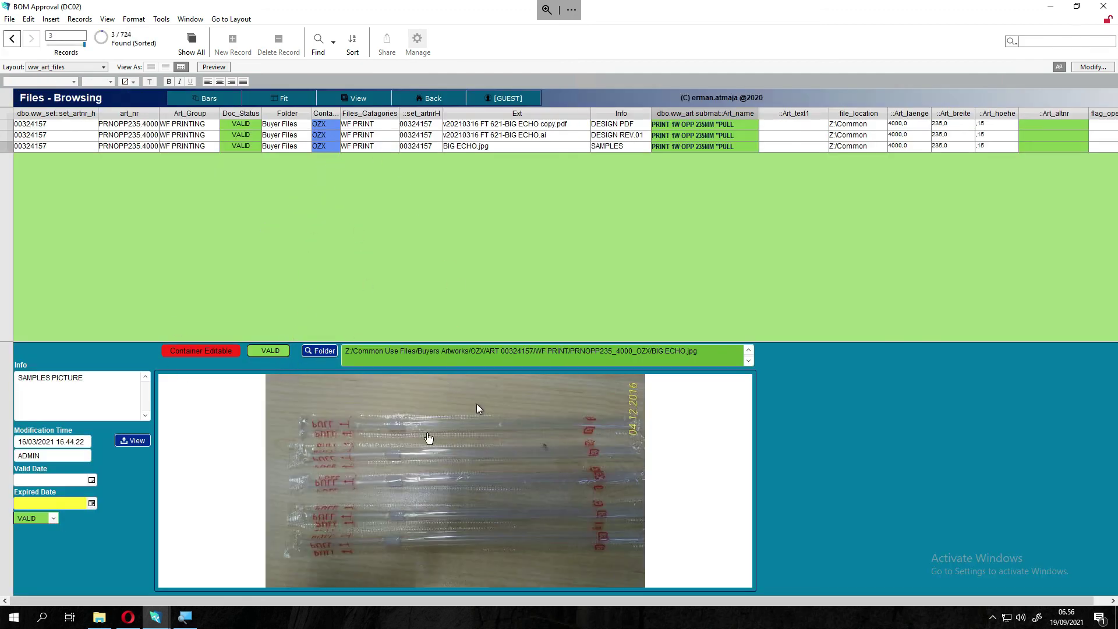
pyautogui.click(489, 128)
pyautogui.scroll(5, 567, 457)
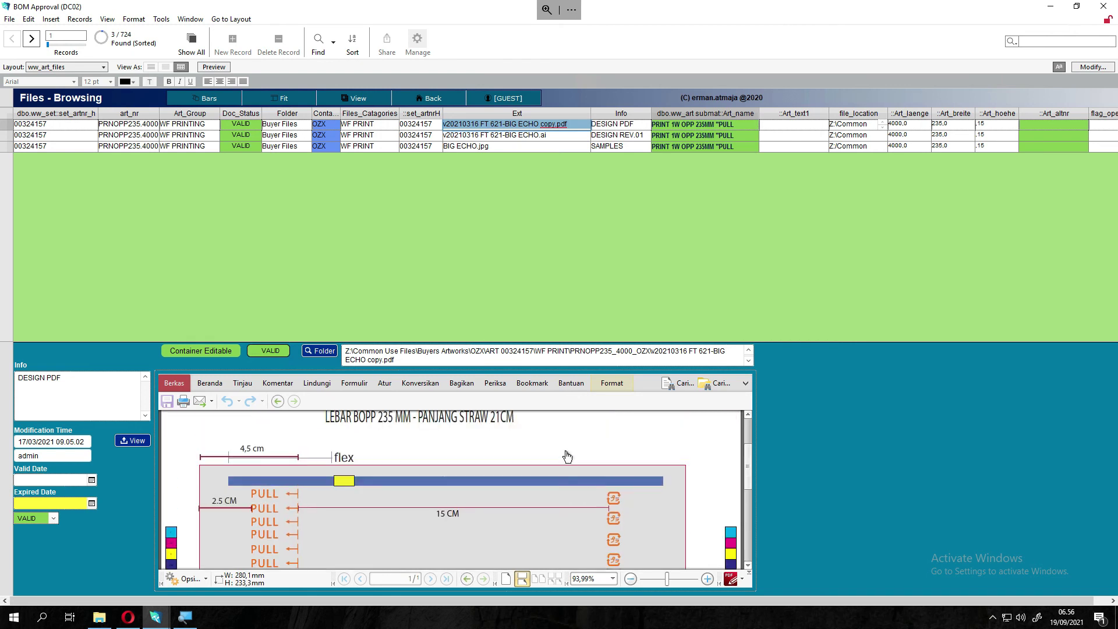
pyautogui.scroll(-4, 568, 456)
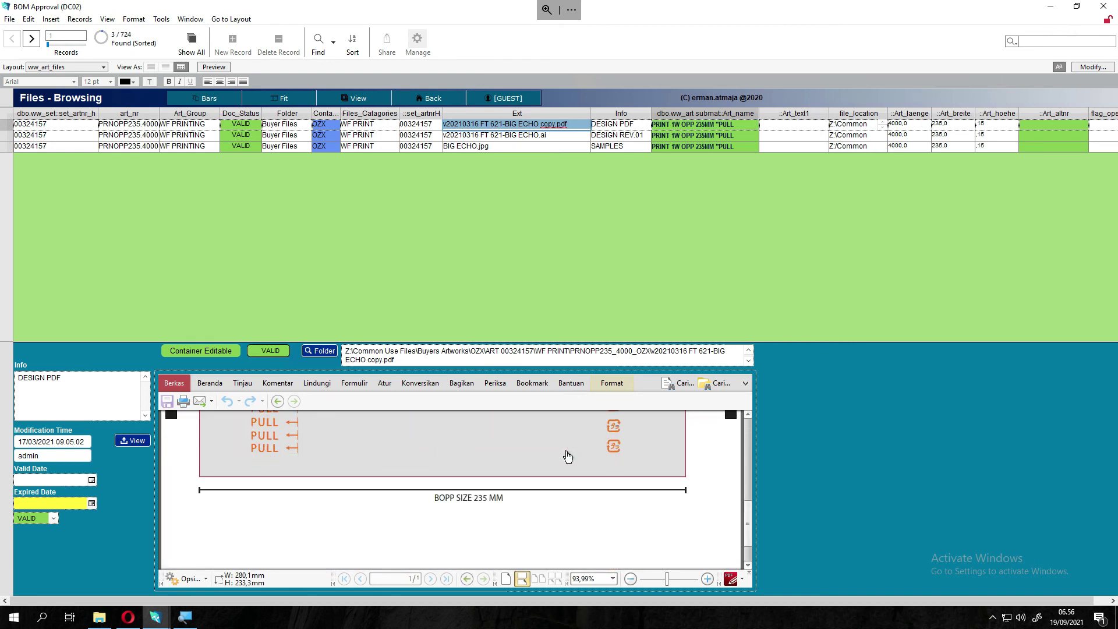
# - Return to the bill of material list and look over the printed film's DESIGN REV.01 and SAMPLES PICTURE file records
pyautogui.scroll(5, 567, 457)
pyautogui.click(433, 100)
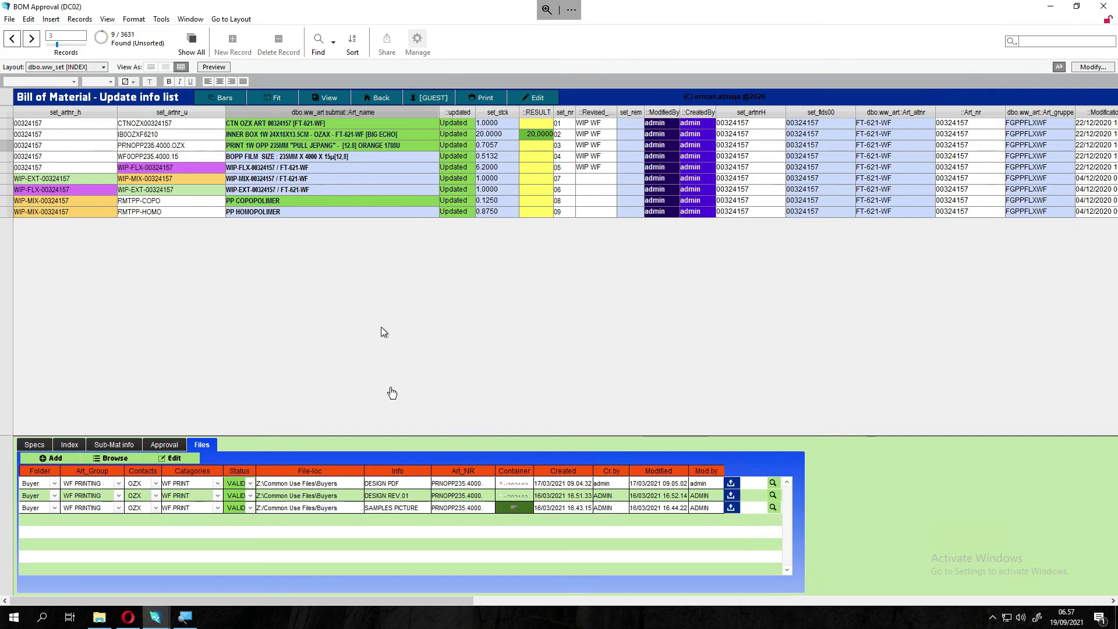
pyautogui.click(481, 497)
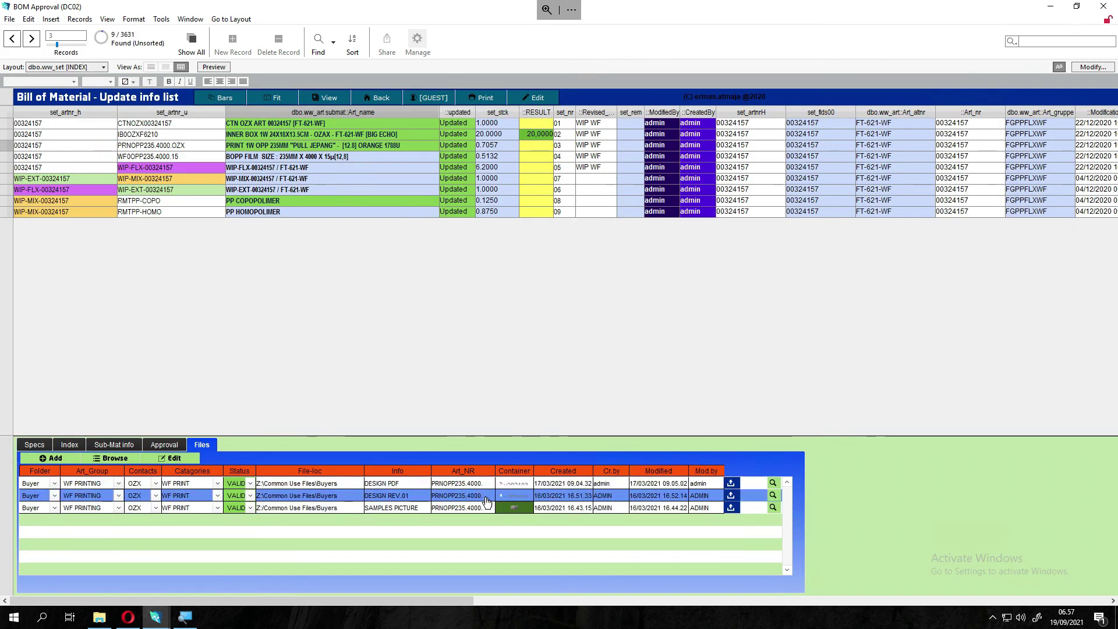
pyautogui.press('super+plus')
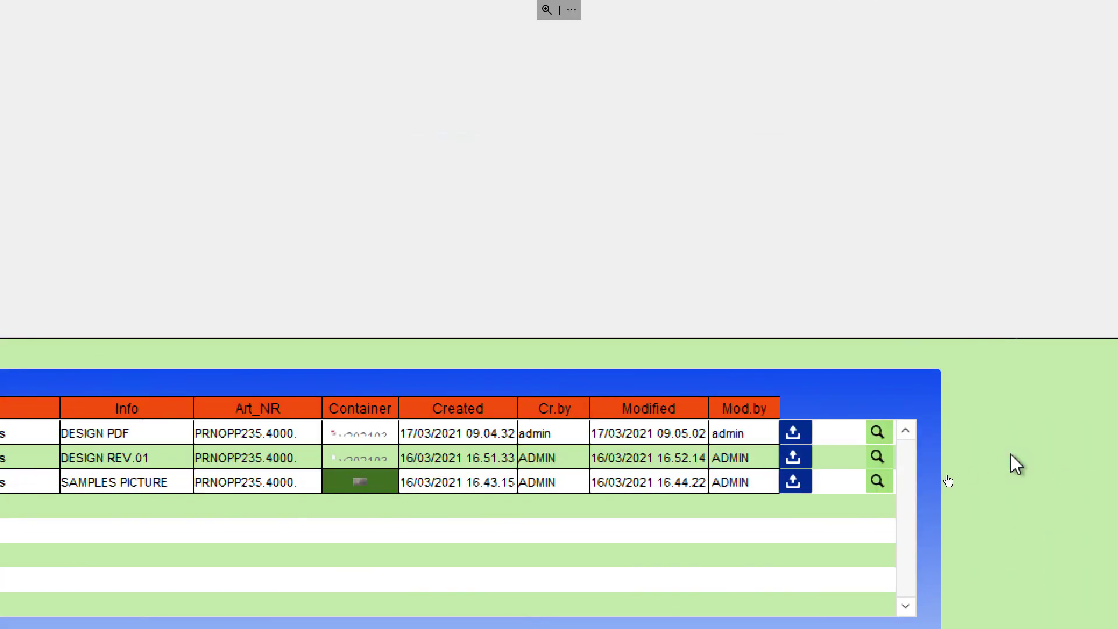
pyautogui.click(87, 481)
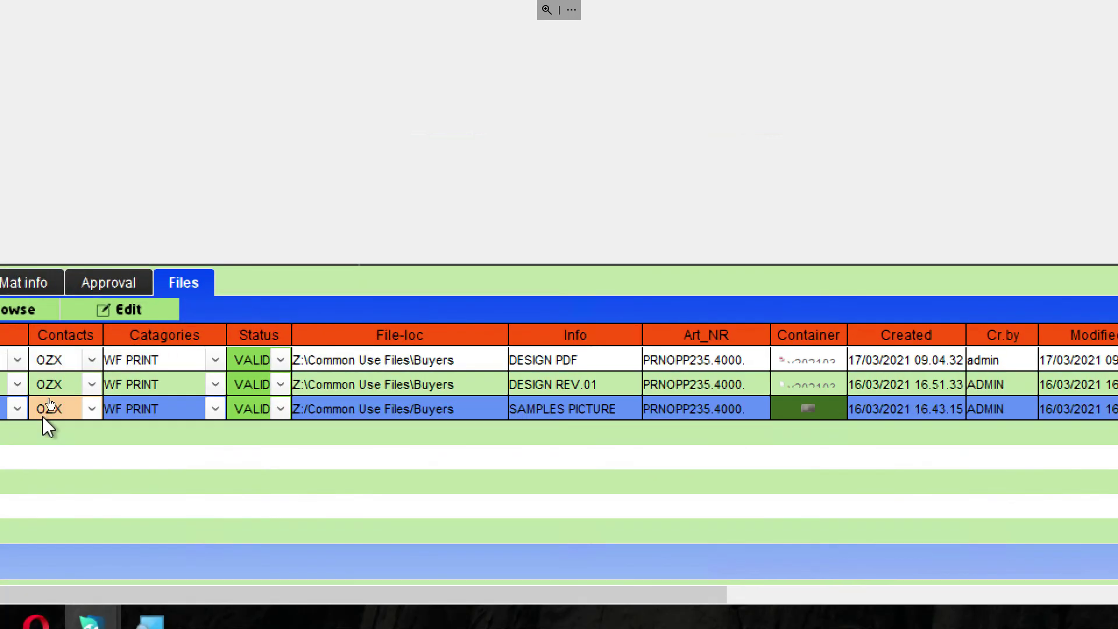
pyautogui.click(50, 389)
pyautogui.press('super+minus')
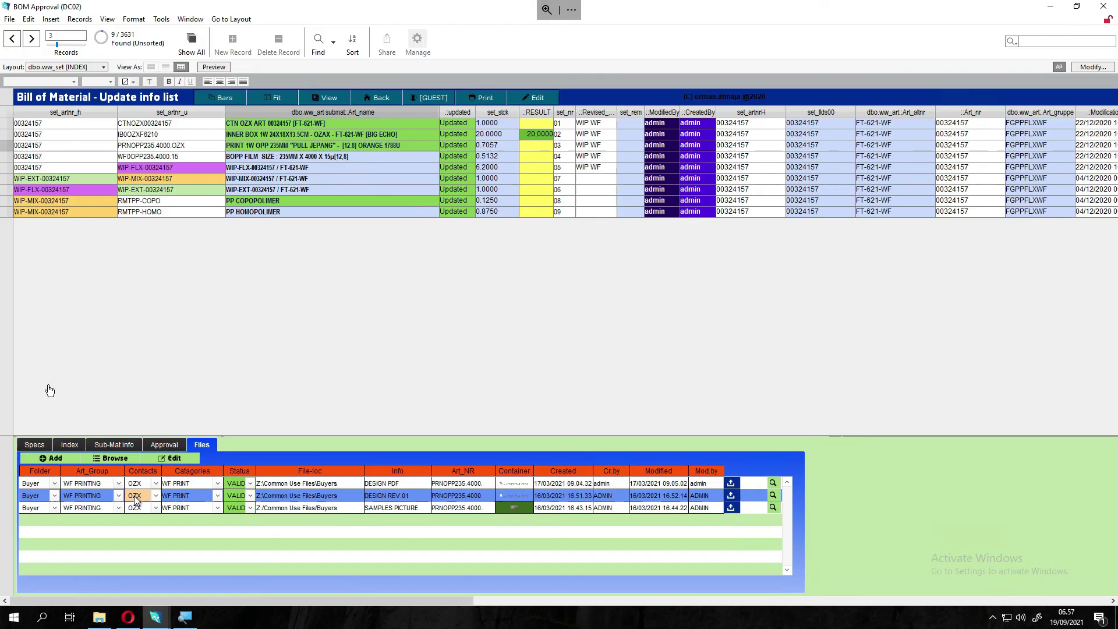
pyautogui.click(52, 387)
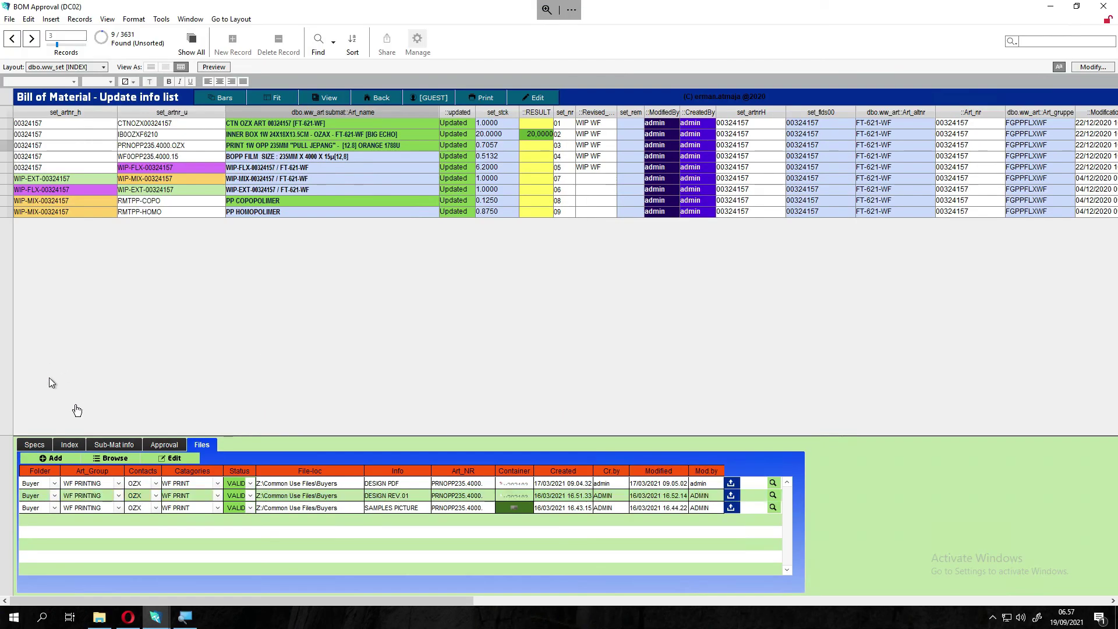
# - Browse the printed film's attached files, view the .ai, BIG ECHO.jpg and PDF design records, and return to the bill of material list
pyautogui.click(112, 458)
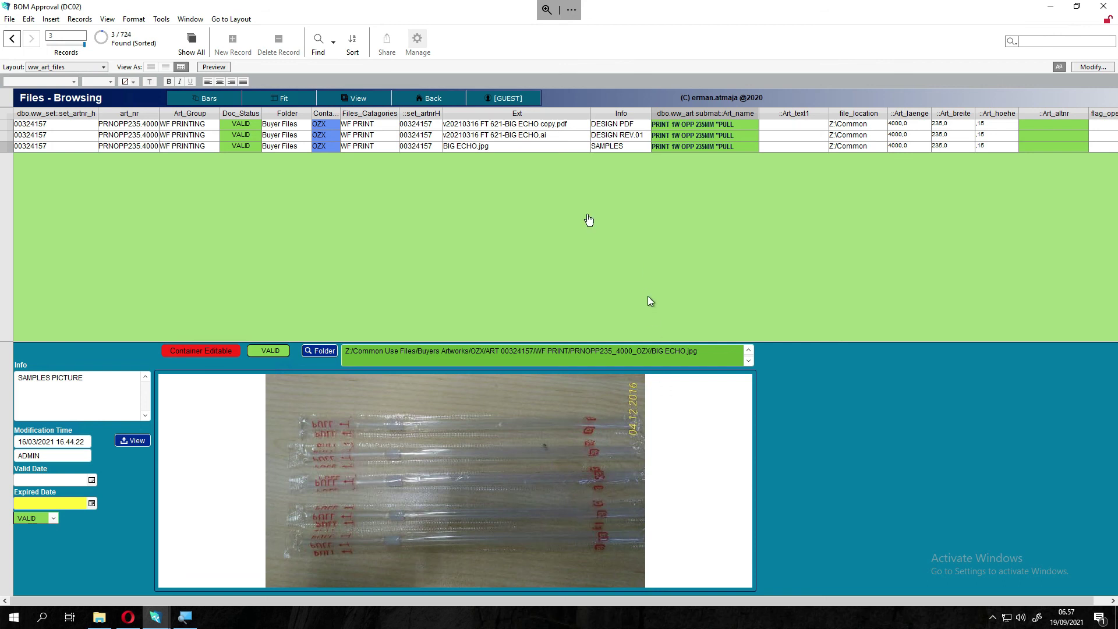
pyautogui.click(479, 140)
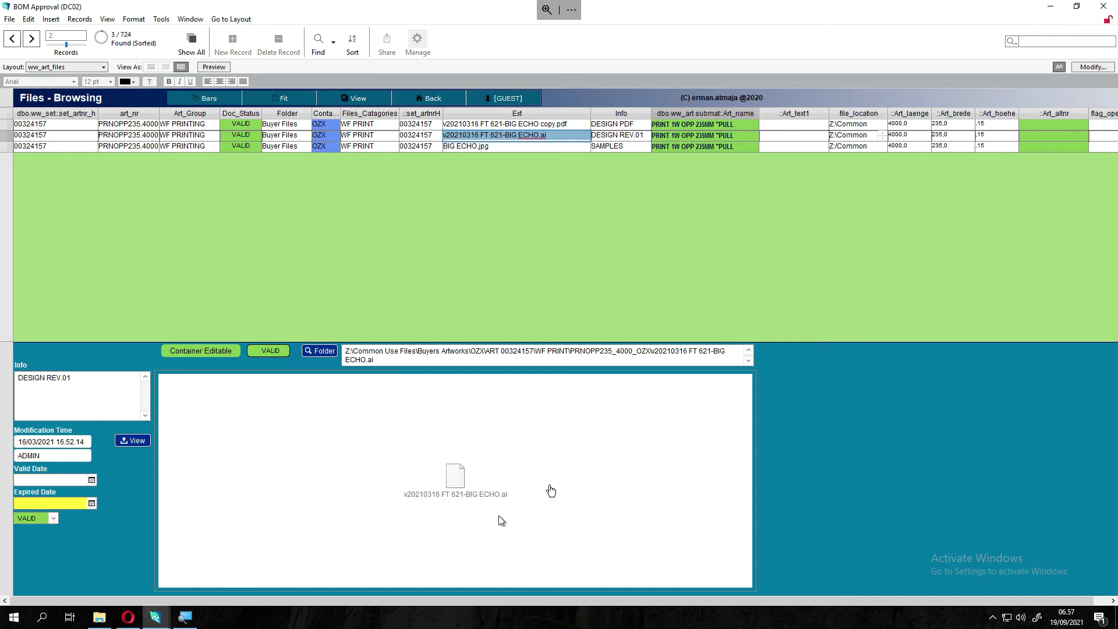
pyautogui.click(484, 147)
pyautogui.click(498, 128)
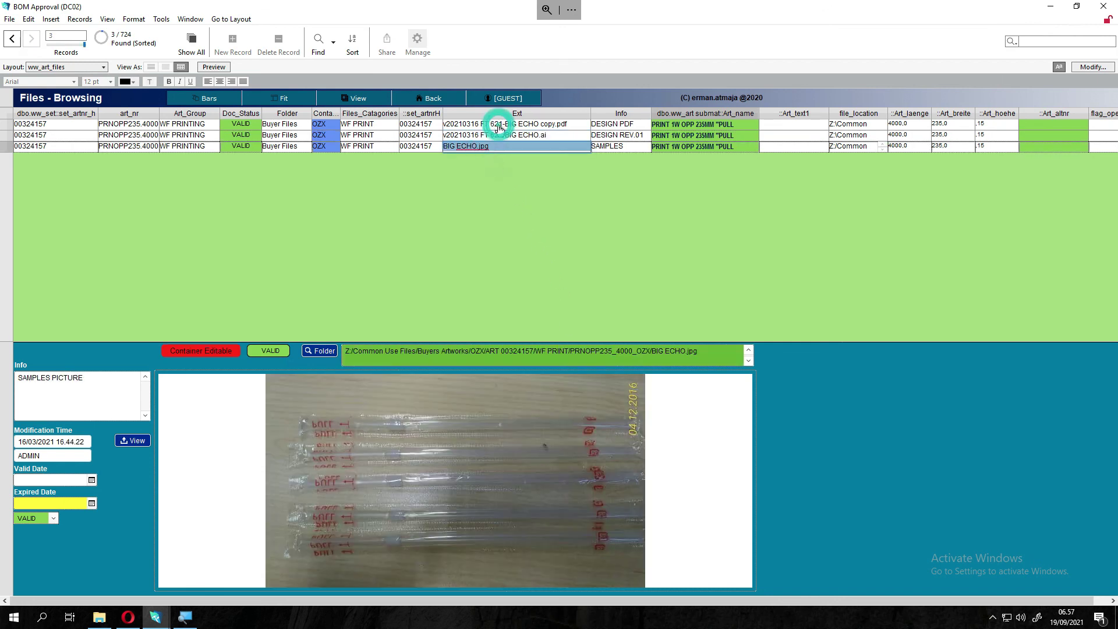
pyautogui.scroll(-3, 553, 454)
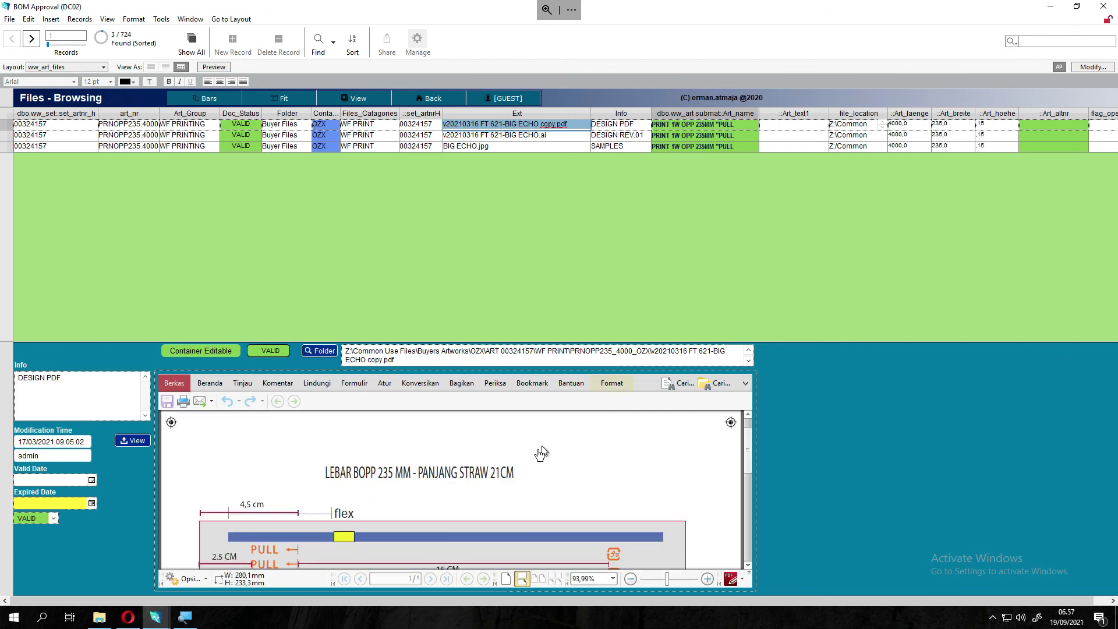
pyautogui.scroll(-3, 524, 466)
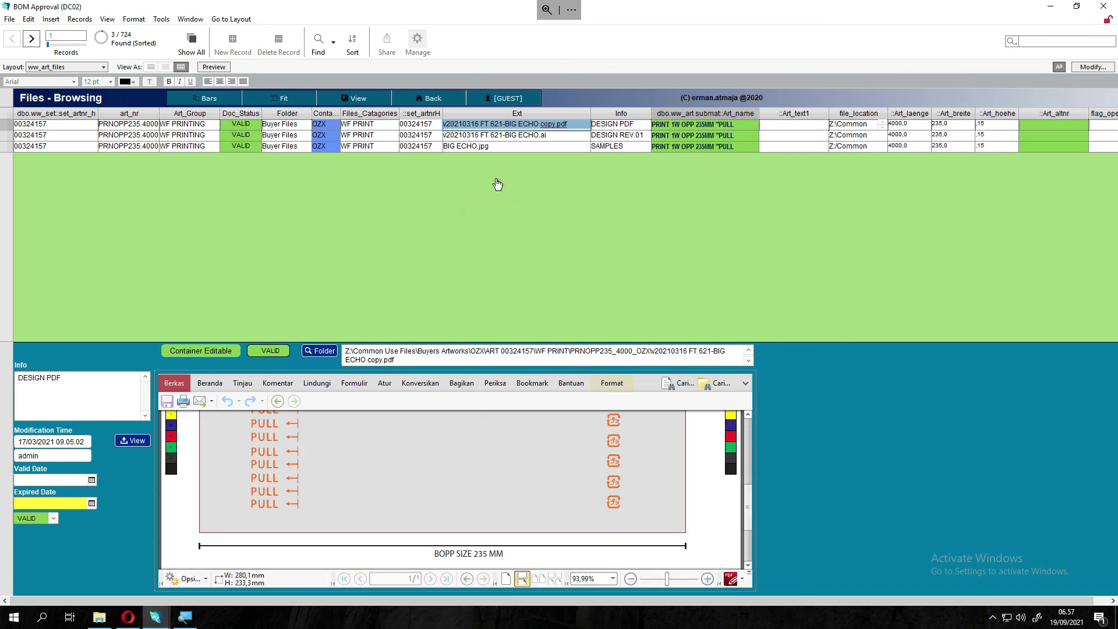
pyautogui.click(440, 101)
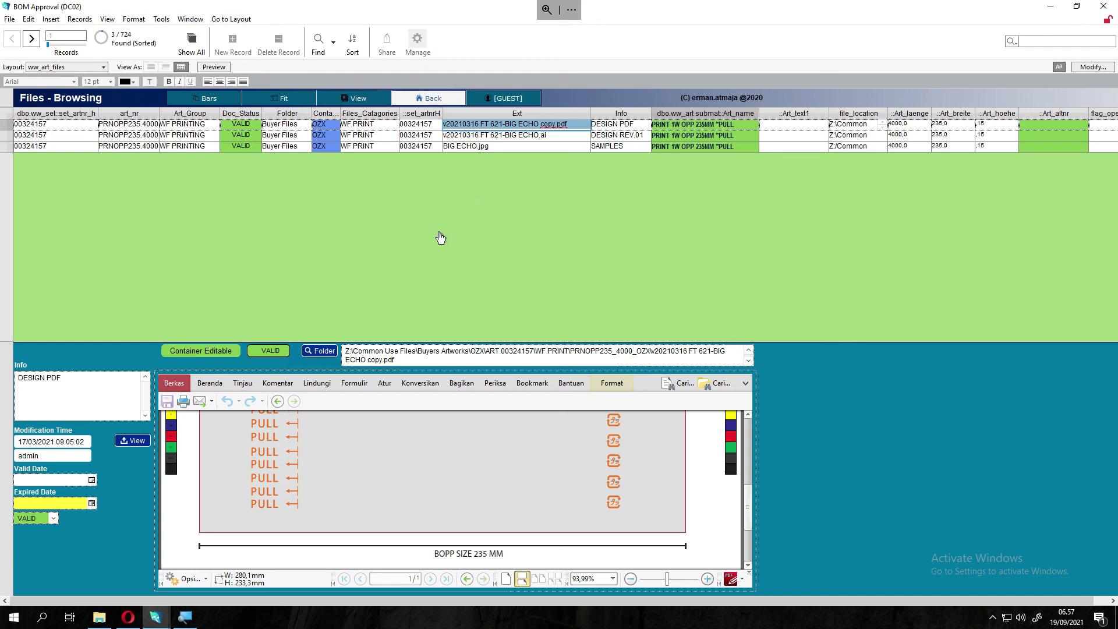
# - Browse inner box IB0OZXF6210's attached files, examine the preview of INNER OZX ART 00324157.PDF, and return to the bill of material list
pyautogui.click(271, 139)
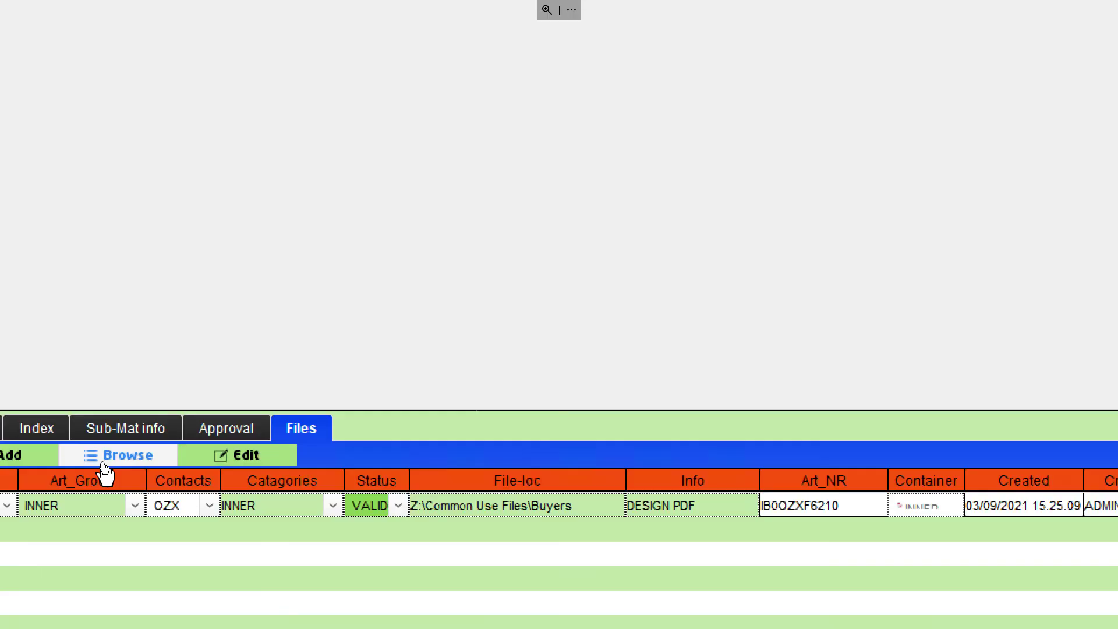
pyautogui.click(109, 460)
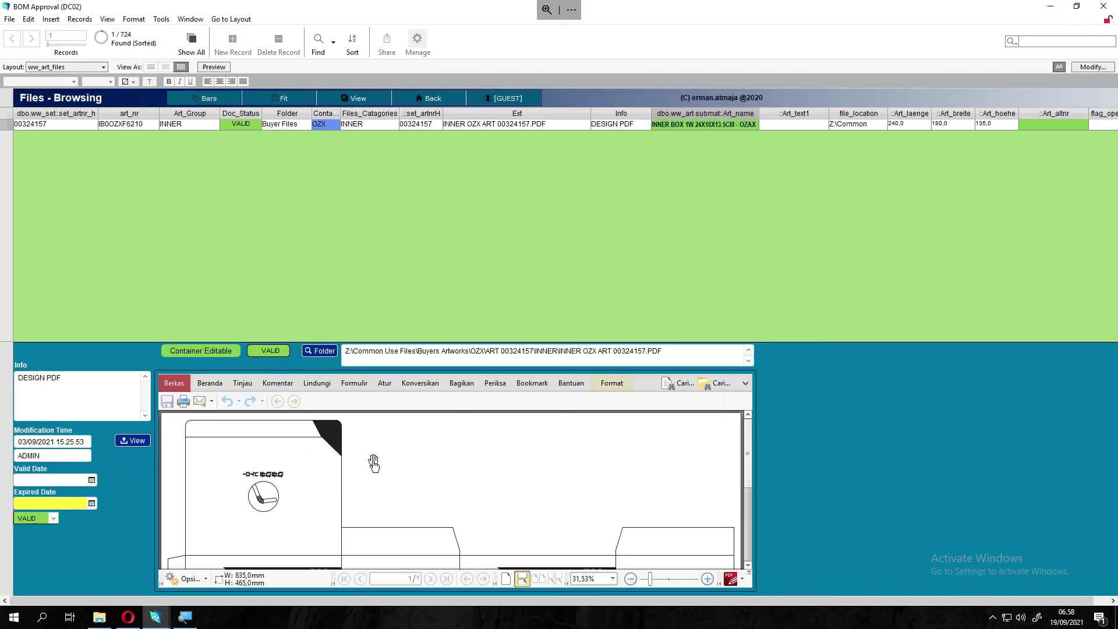
pyautogui.scroll(-1, 374, 466)
pyautogui.scroll(-2, 375, 465)
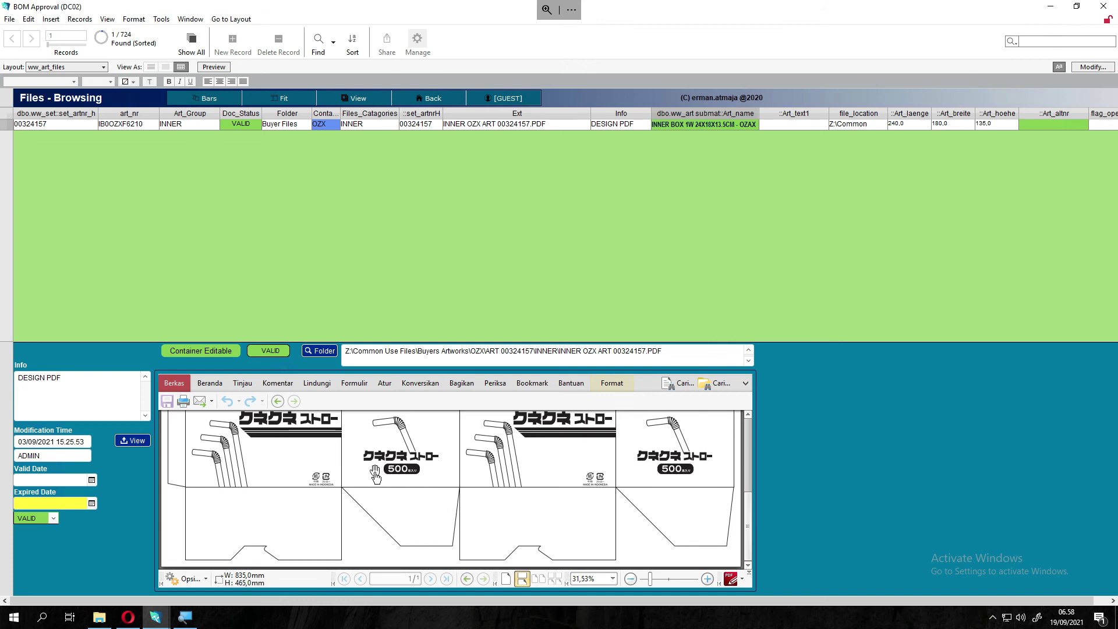
pyautogui.scroll(3, 375, 476)
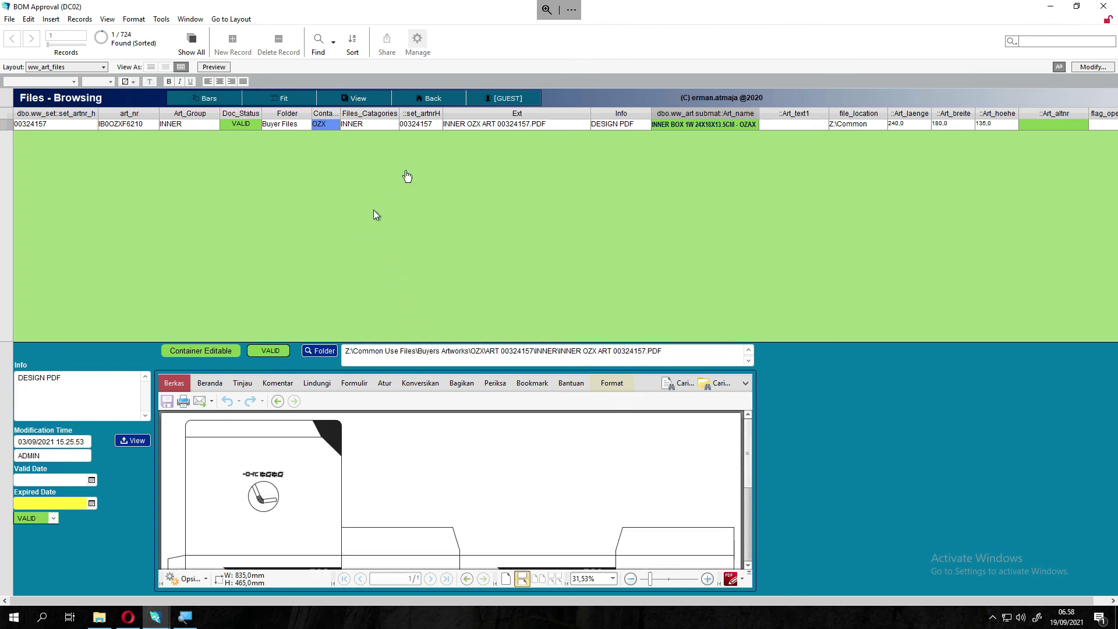
pyautogui.click(428, 98)
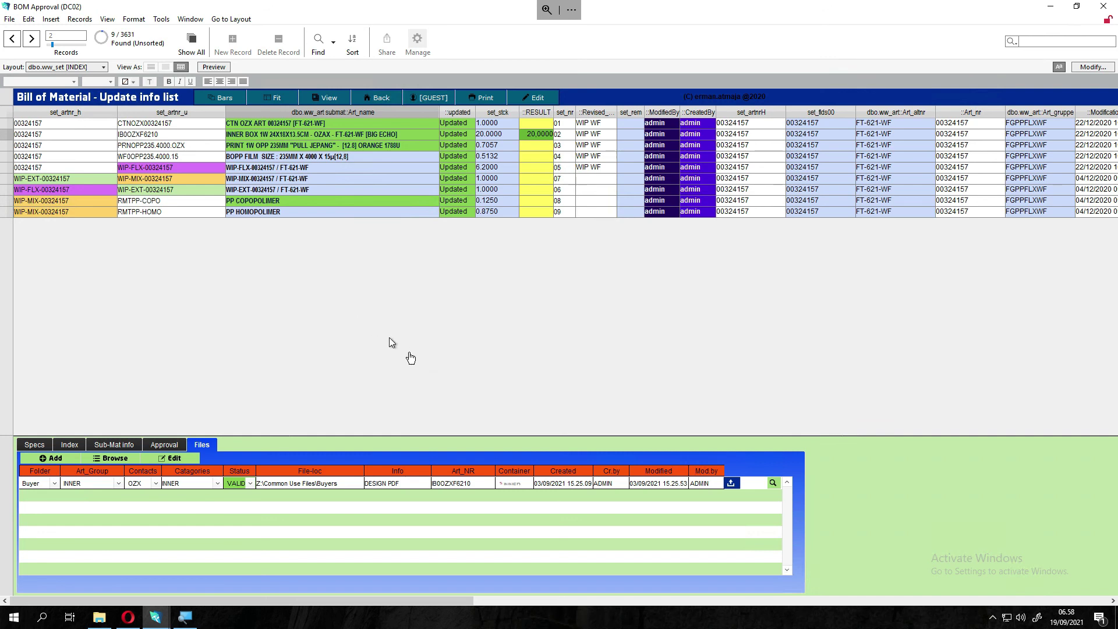
# - Browse the PP COPOPOLIMER raw material's attached files and examine the preview of SDS-PP-401-RI10HC02 (Rev.01).pdf
pyautogui.click(340, 202)
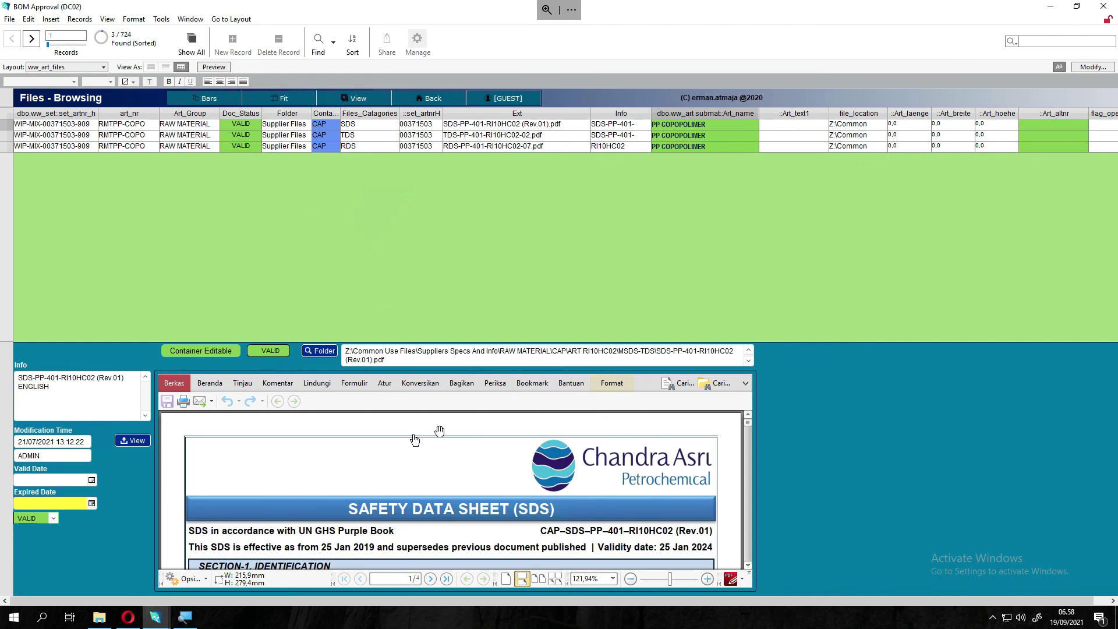
pyautogui.scroll(-3, 609, 416)
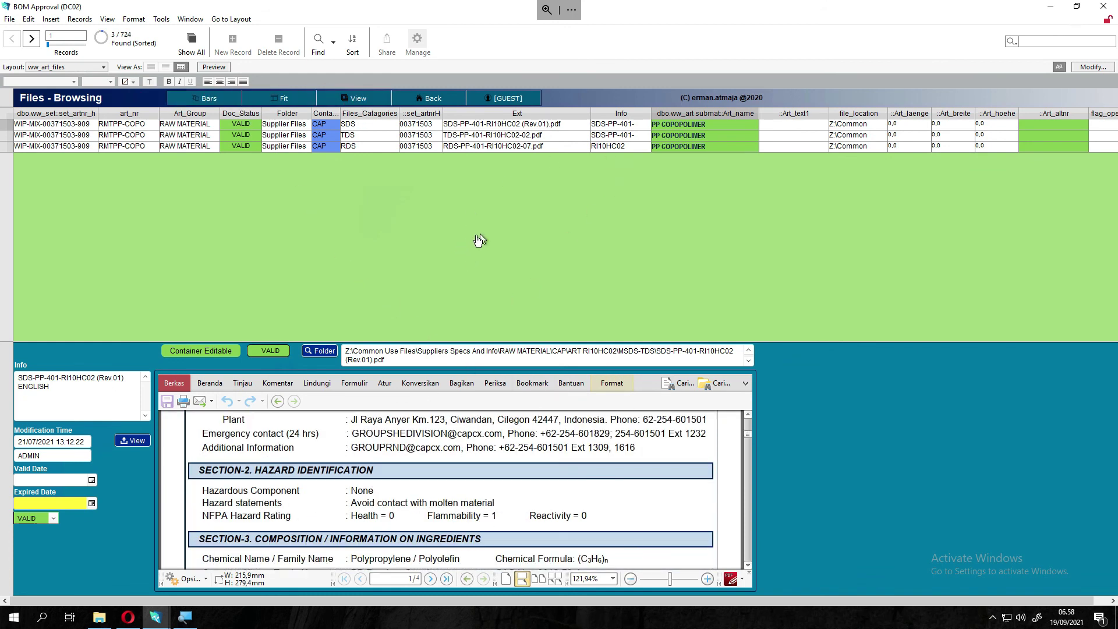